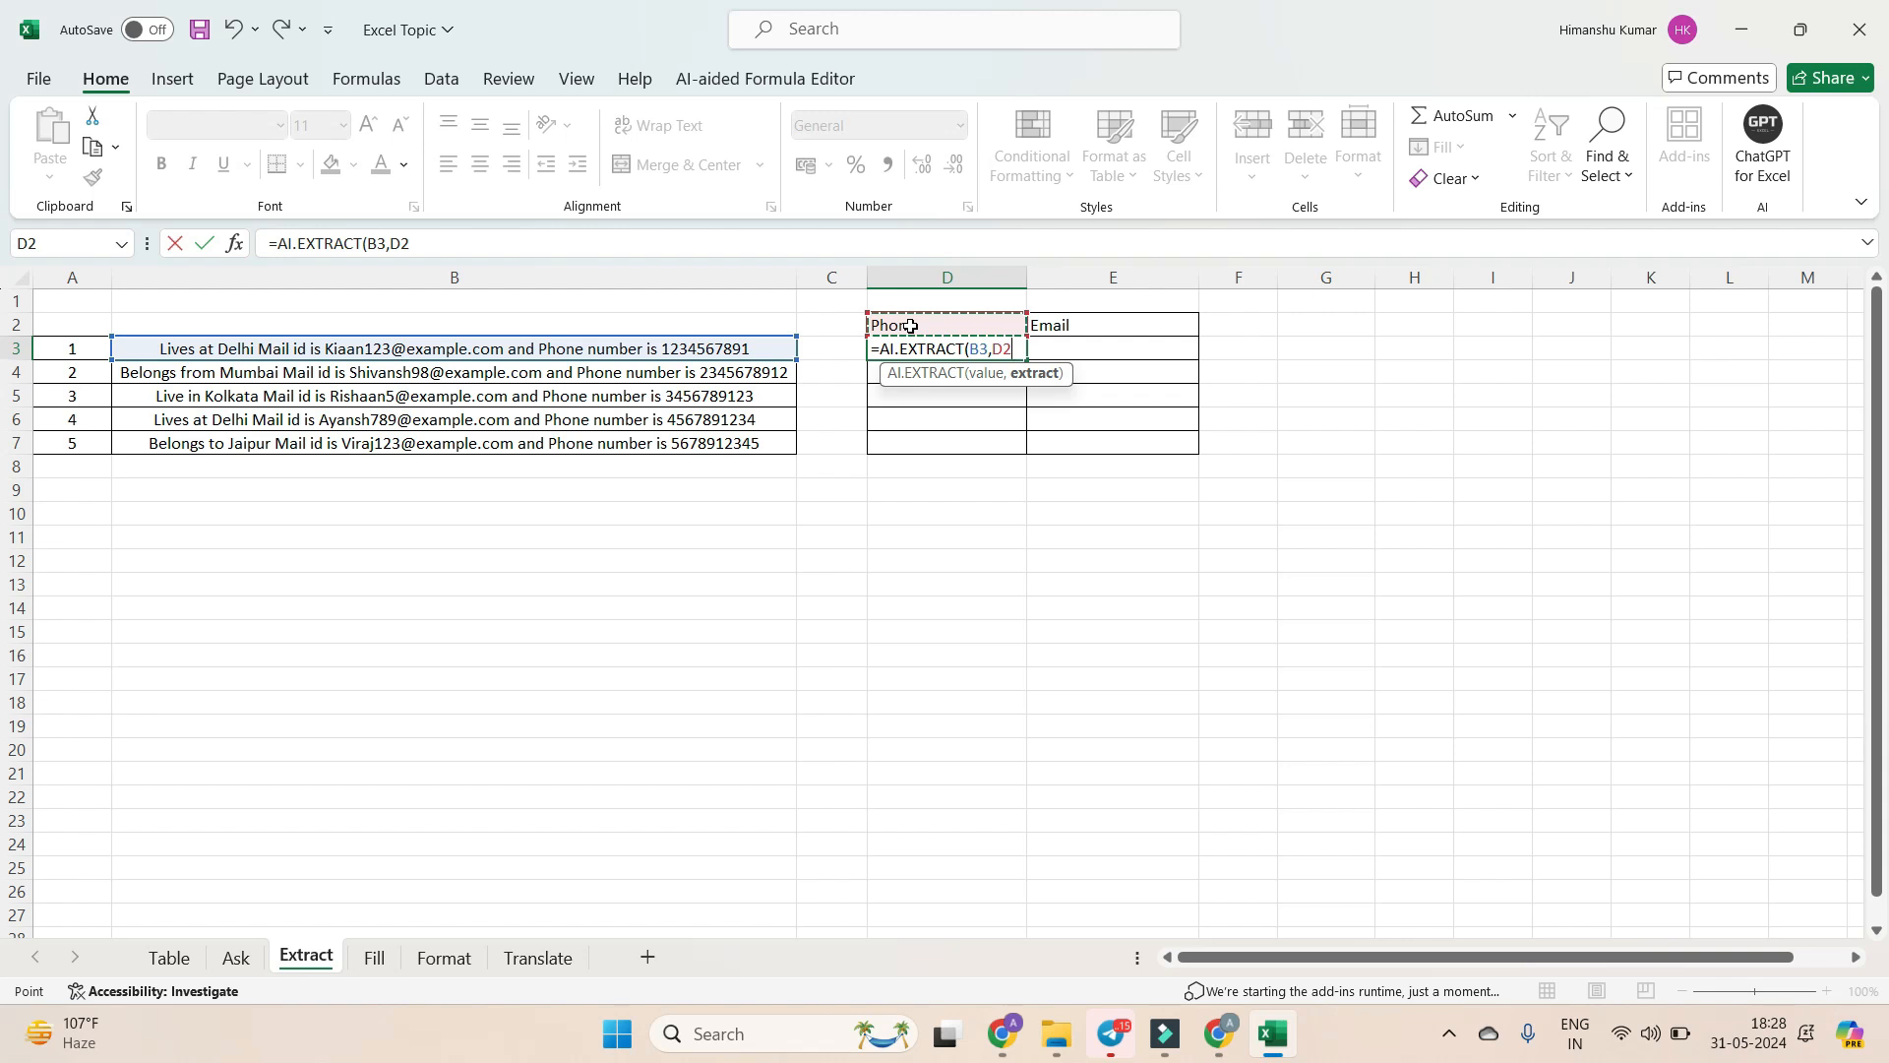
Complete the AI.EXTRACT formula in D3, using the text in B3 and the Phone header in D2 as arguments
{"action": "key", "text": "Return"}
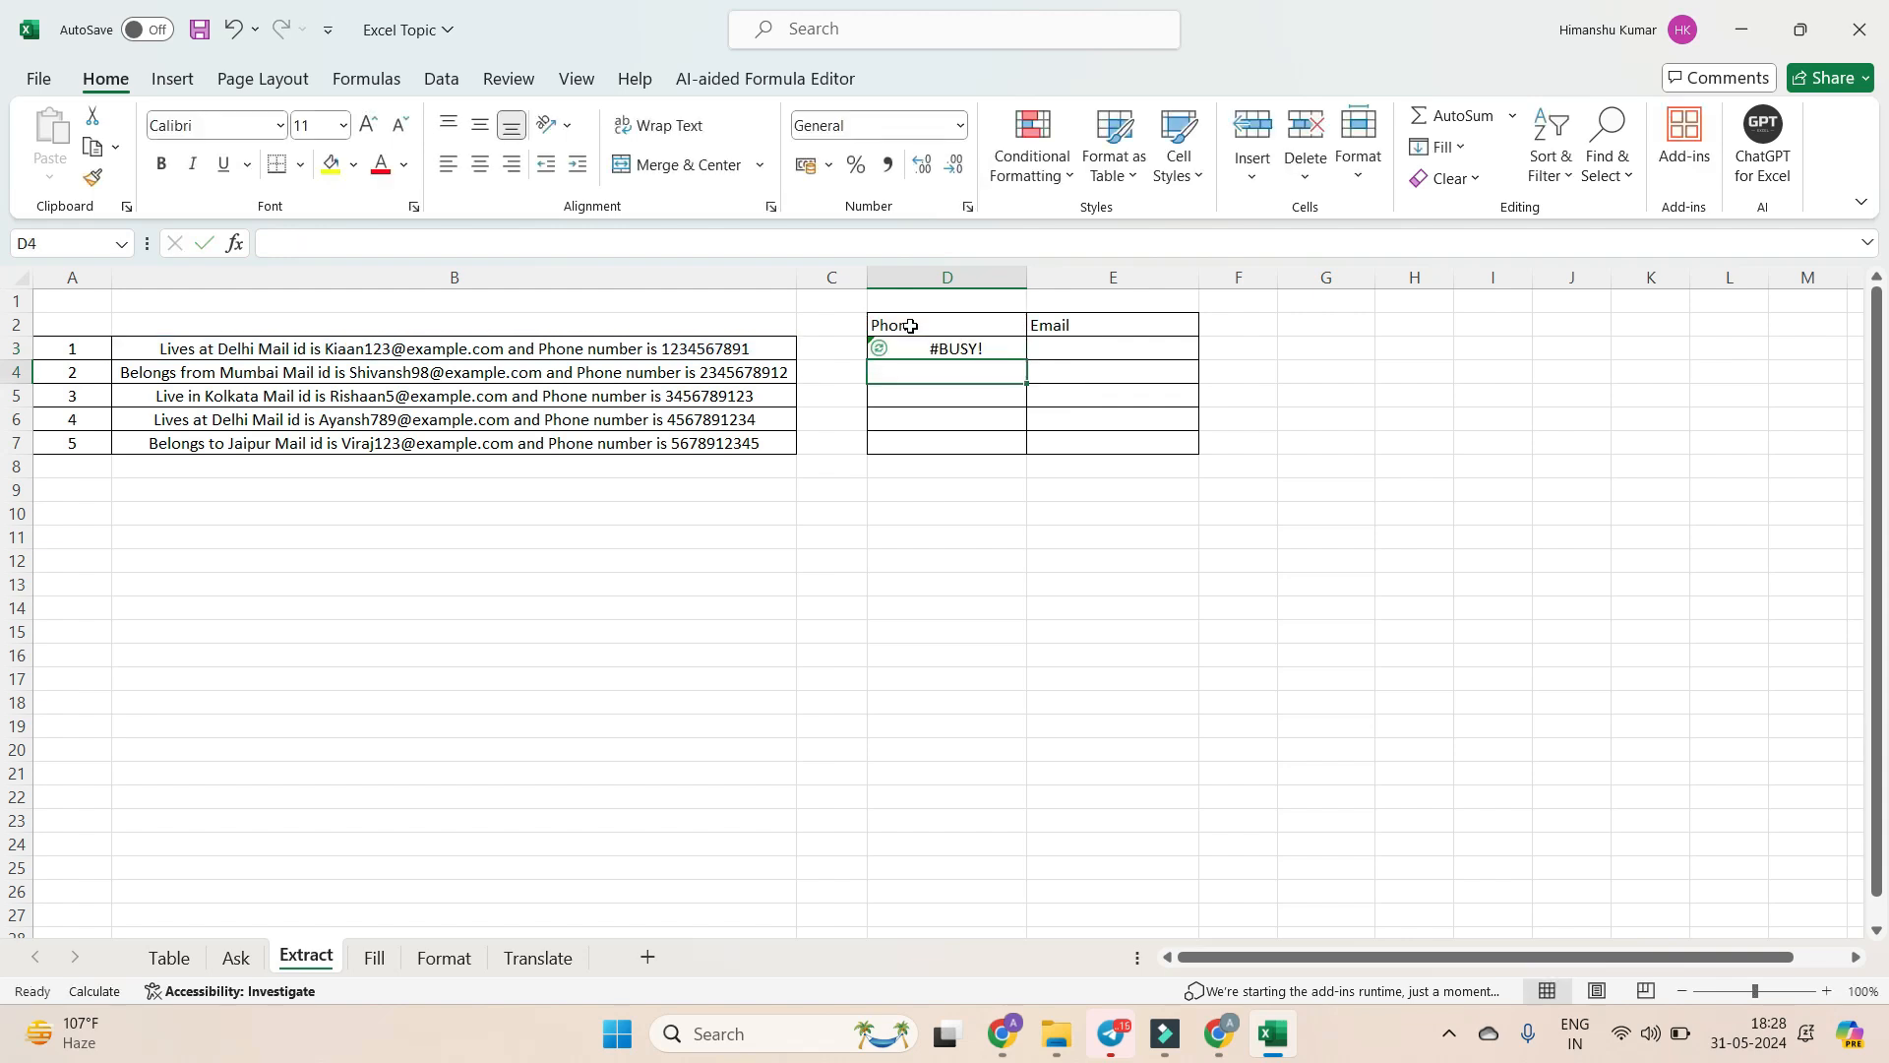
{"action": "left_click", "coordinate": [959, 349]}
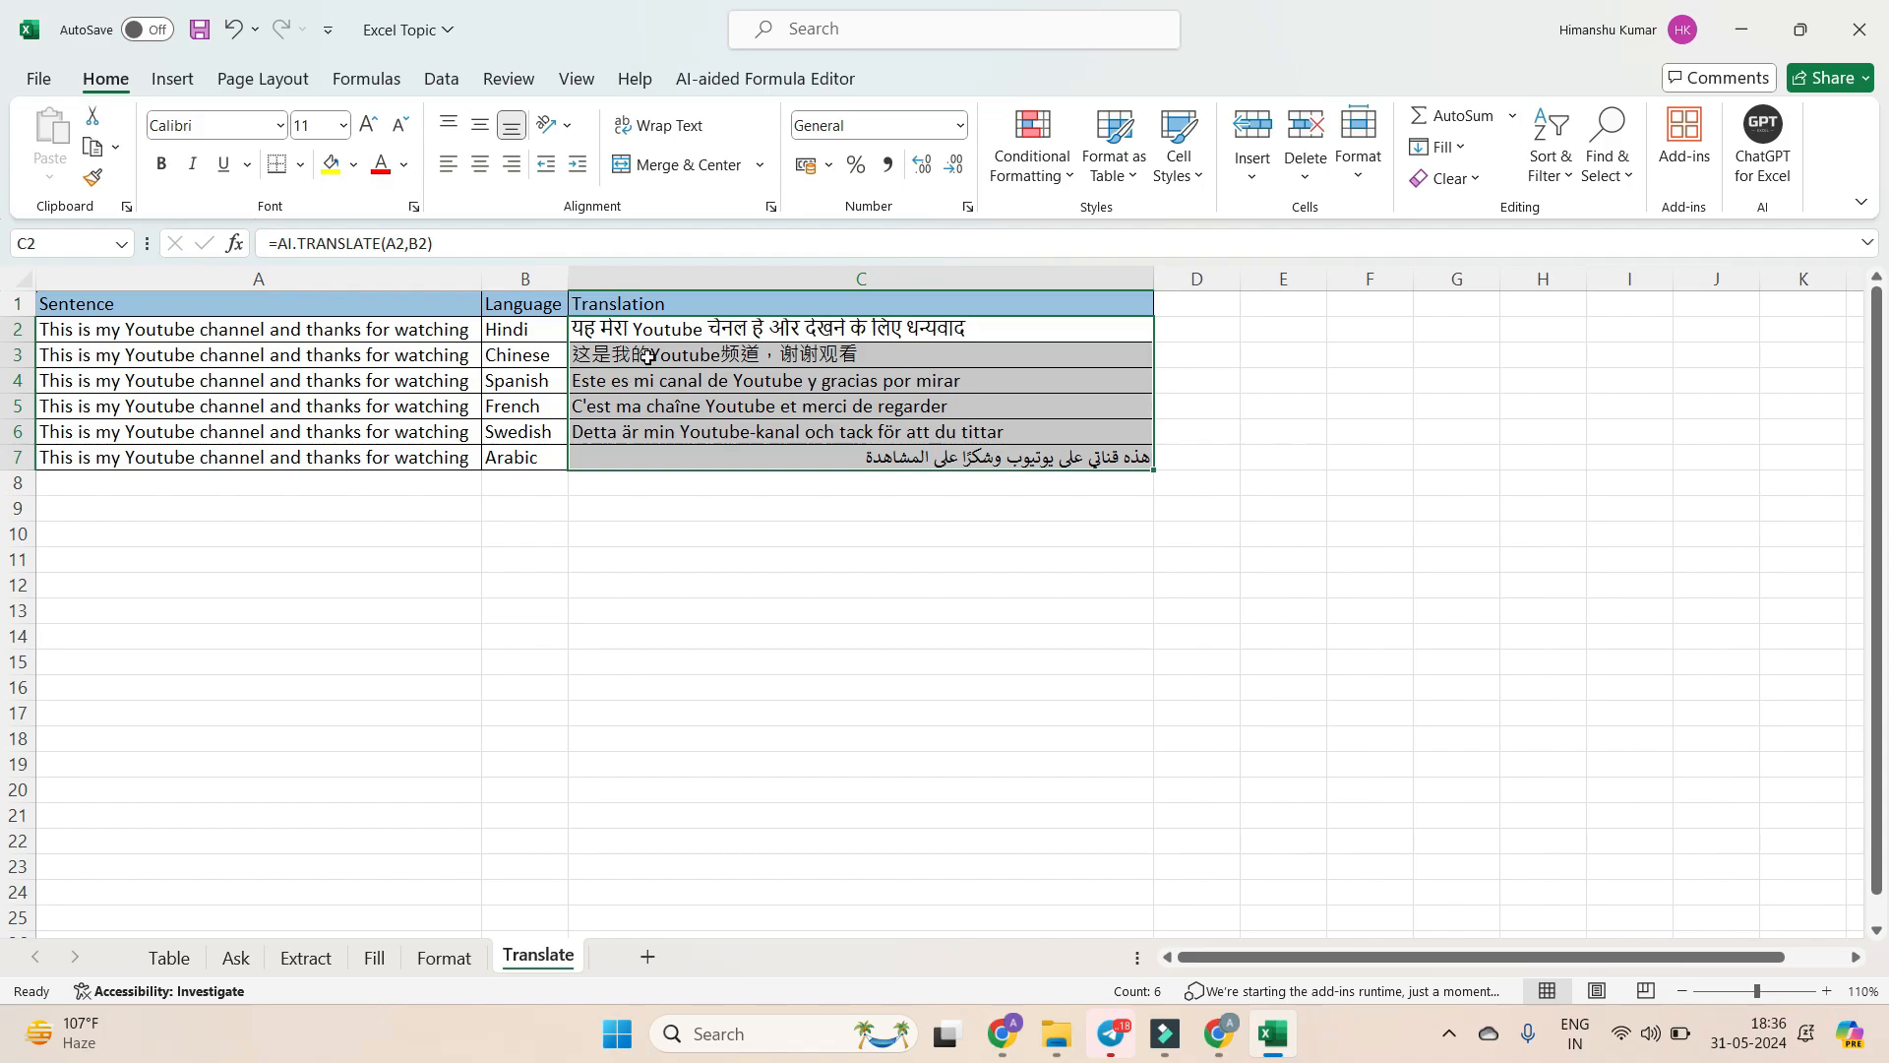
Examine the AI.TRANSLATE formulas for the Chinese, Spanish, French and Swedish rows in the Translation column
{"action": "left_click", "coordinate": [671, 357]}
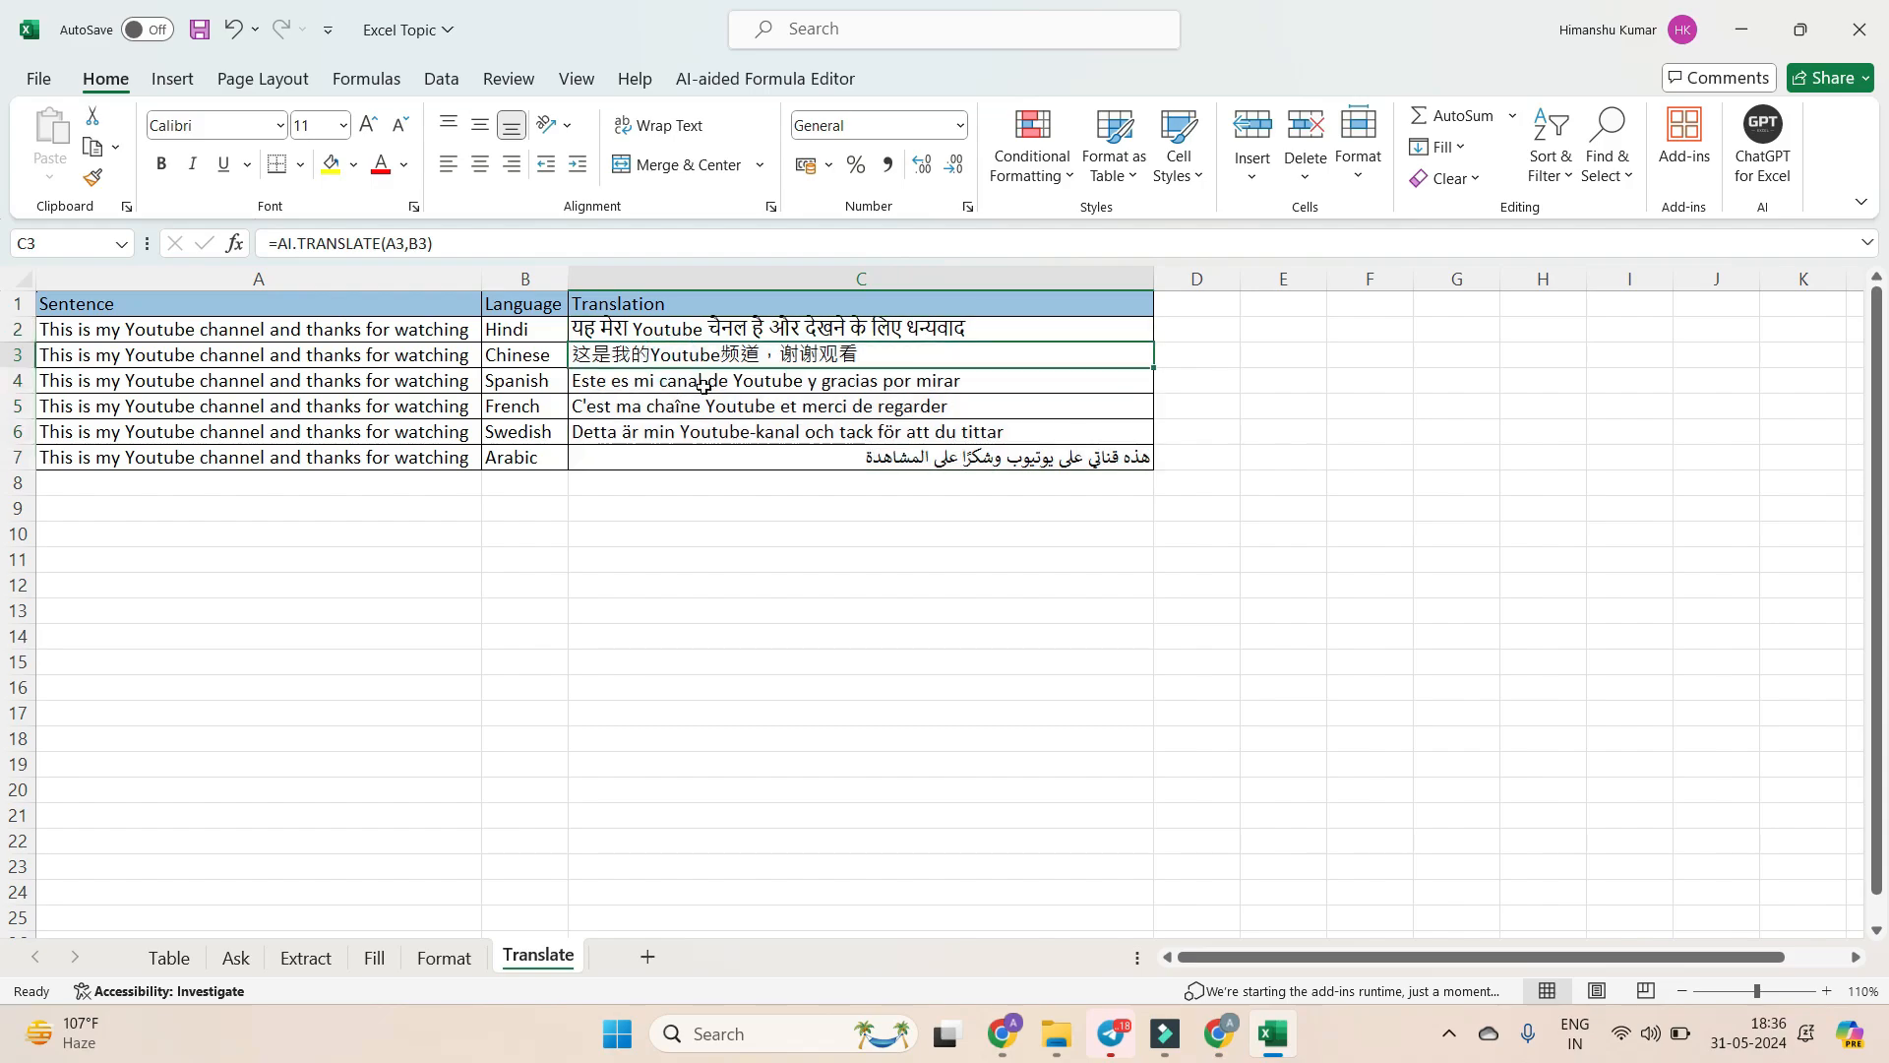
{"action": "left_click", "coordinate": [703, 386]}
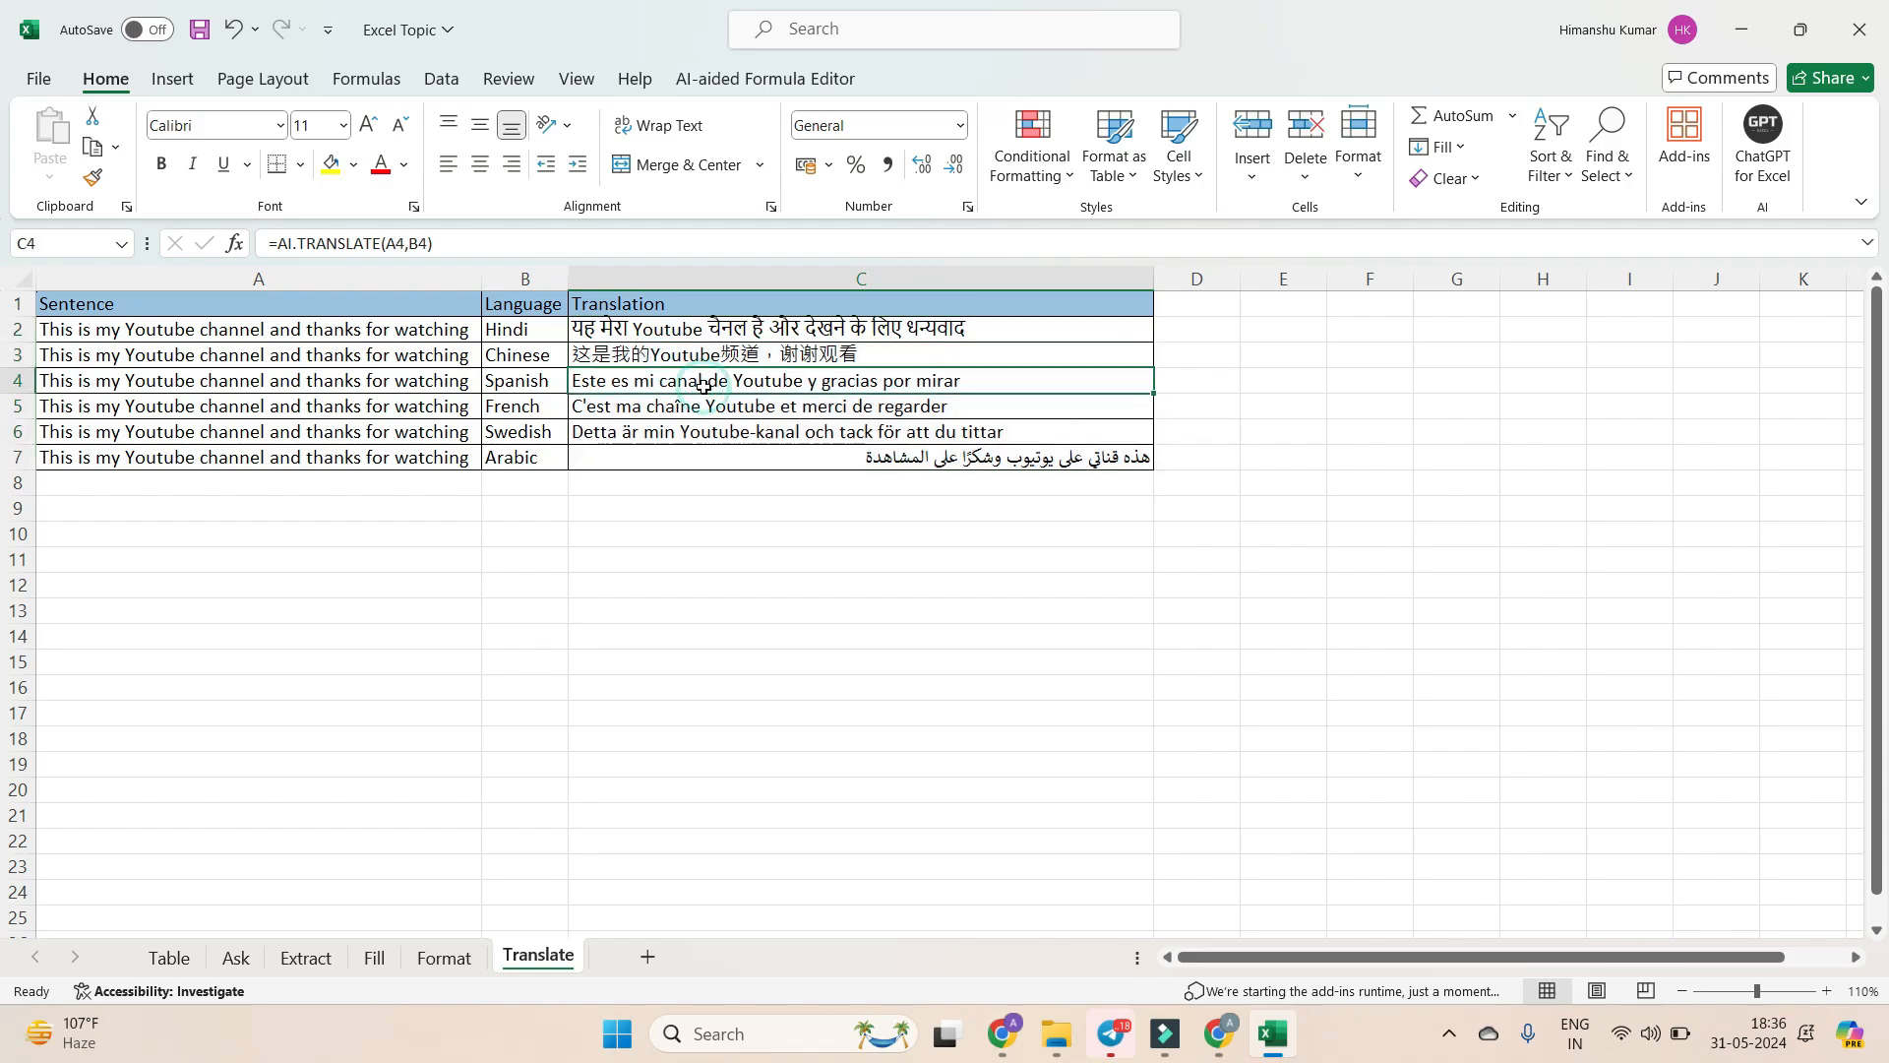
{"action": "left_click", "coordinate": [713, 403]}
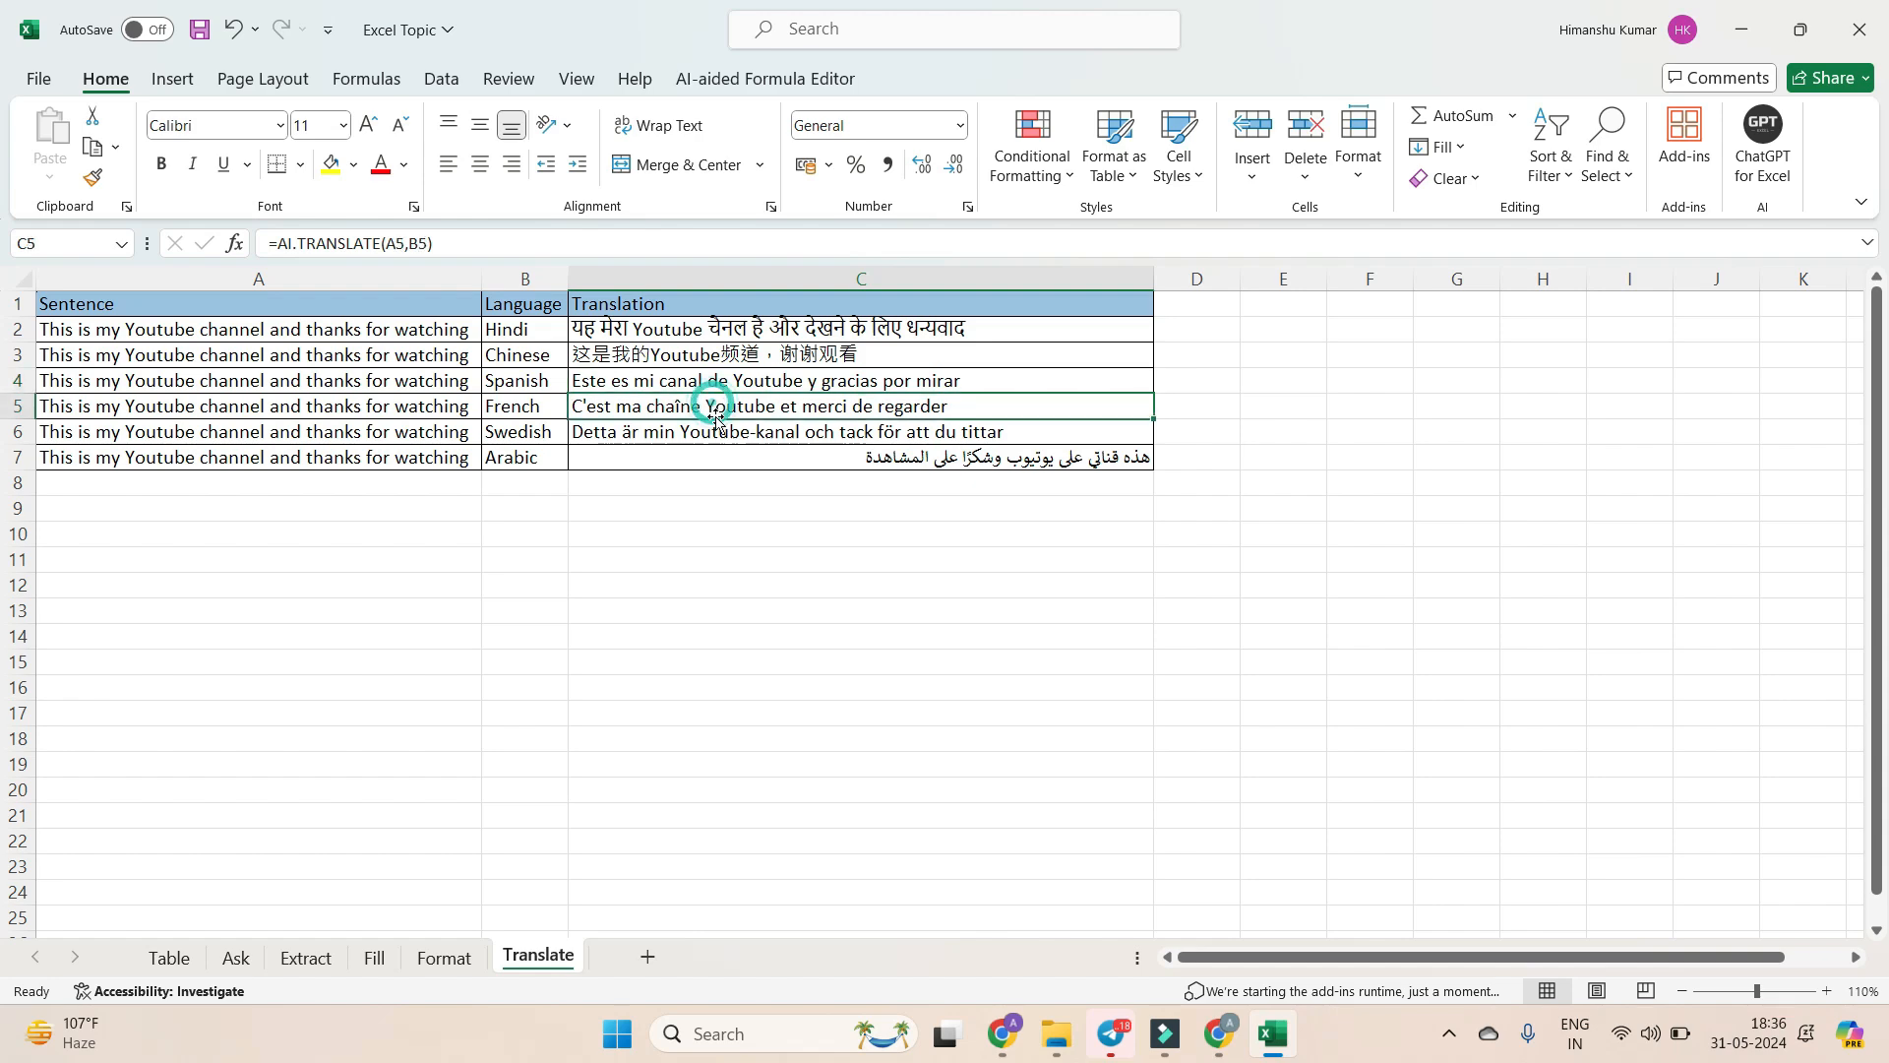
{"action": "left_click", "coordinate": [717, 430]}
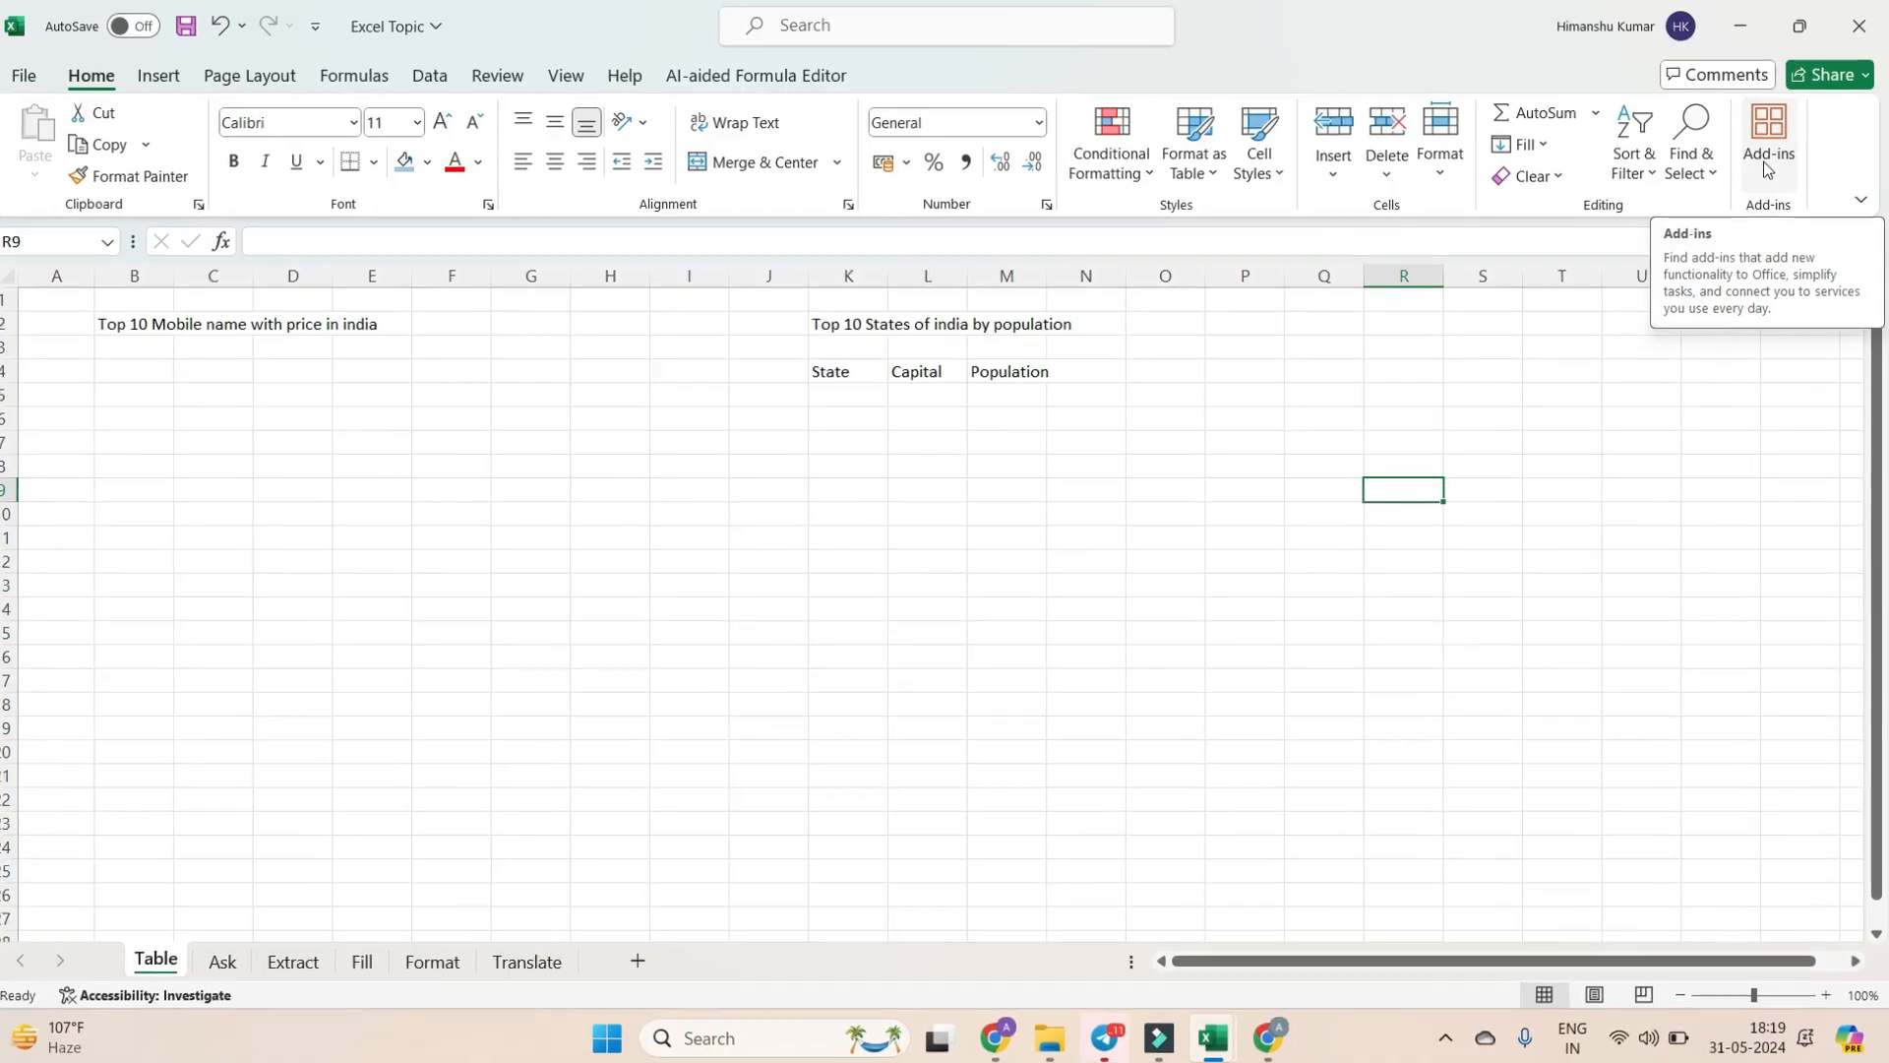
Search the add-ins for "chat gpt", add ChatGPT for Excel, and close its pane after looking it over
{"action": "left_click", "coordinate": [1764, 158]}
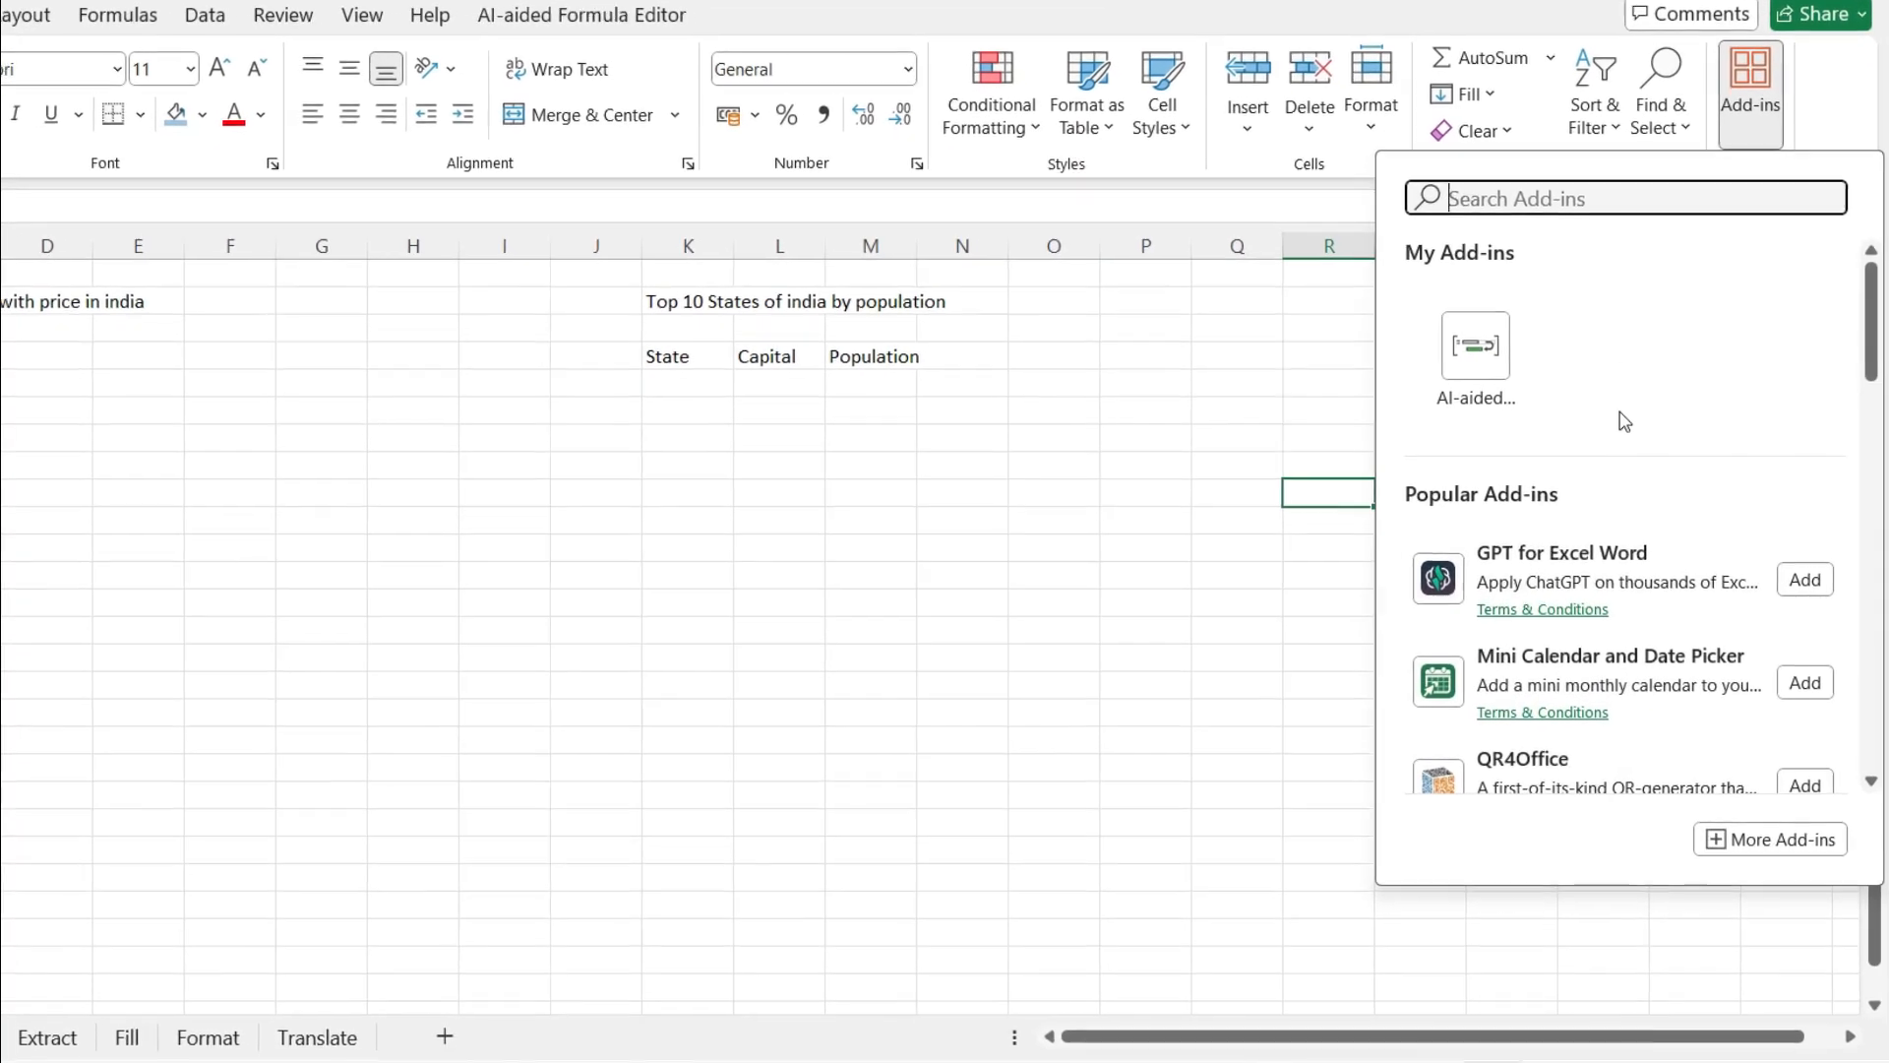
{"action": "left_click", "coordinate": [1543, 200]}
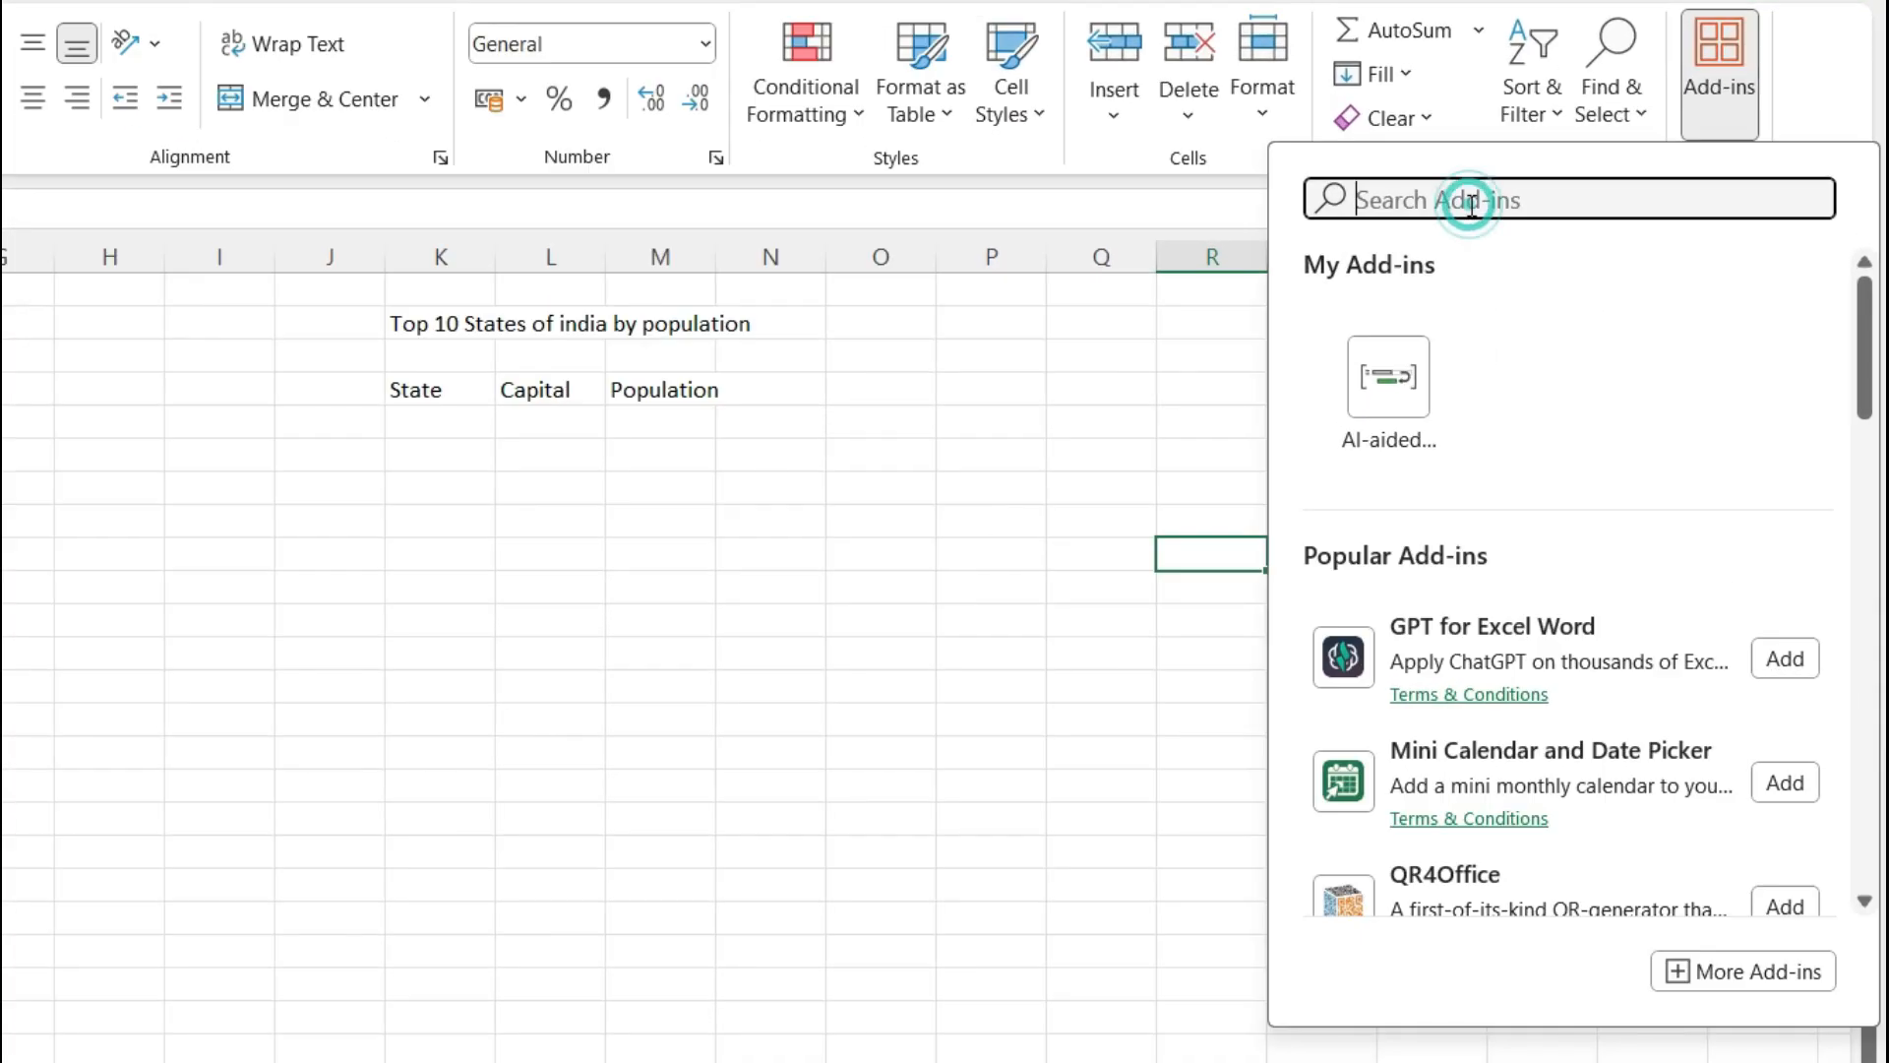
{"action": "type", "text": "chat gpt"}
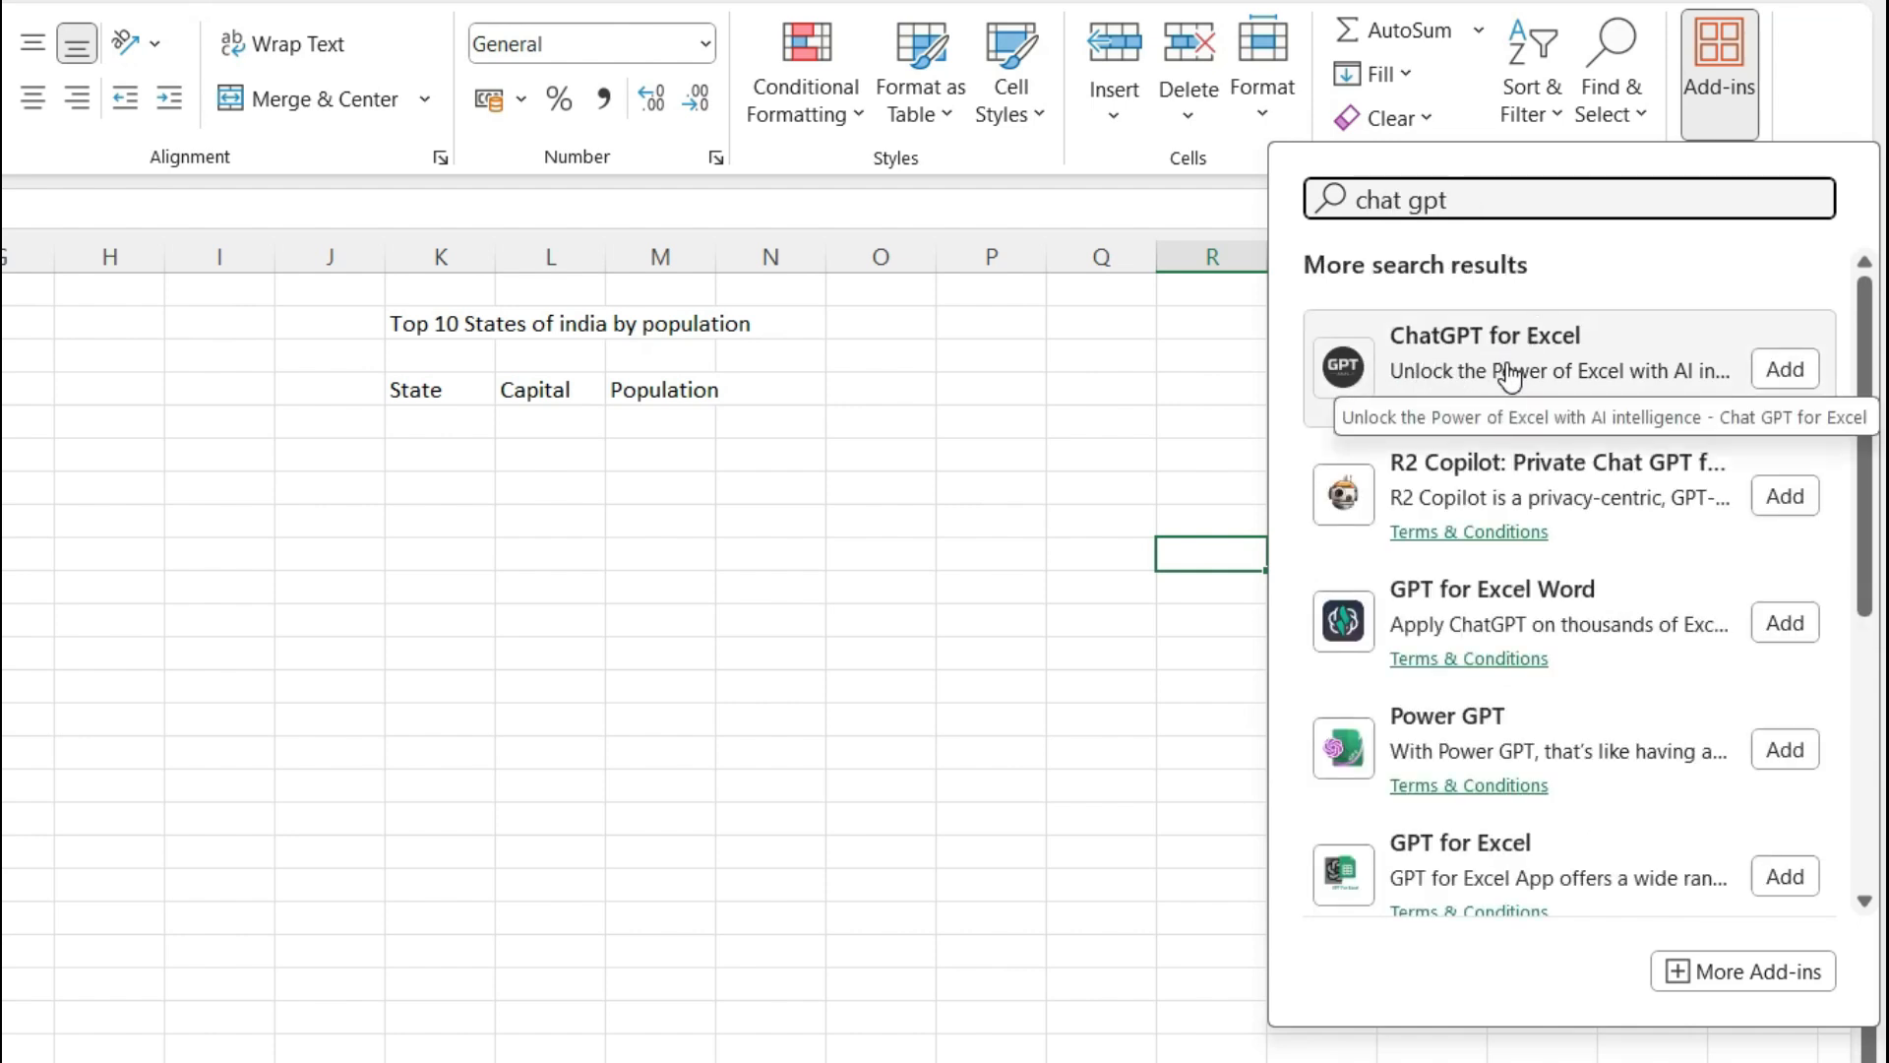
{"action": "left_click", "coordinate": [1787, 371]}
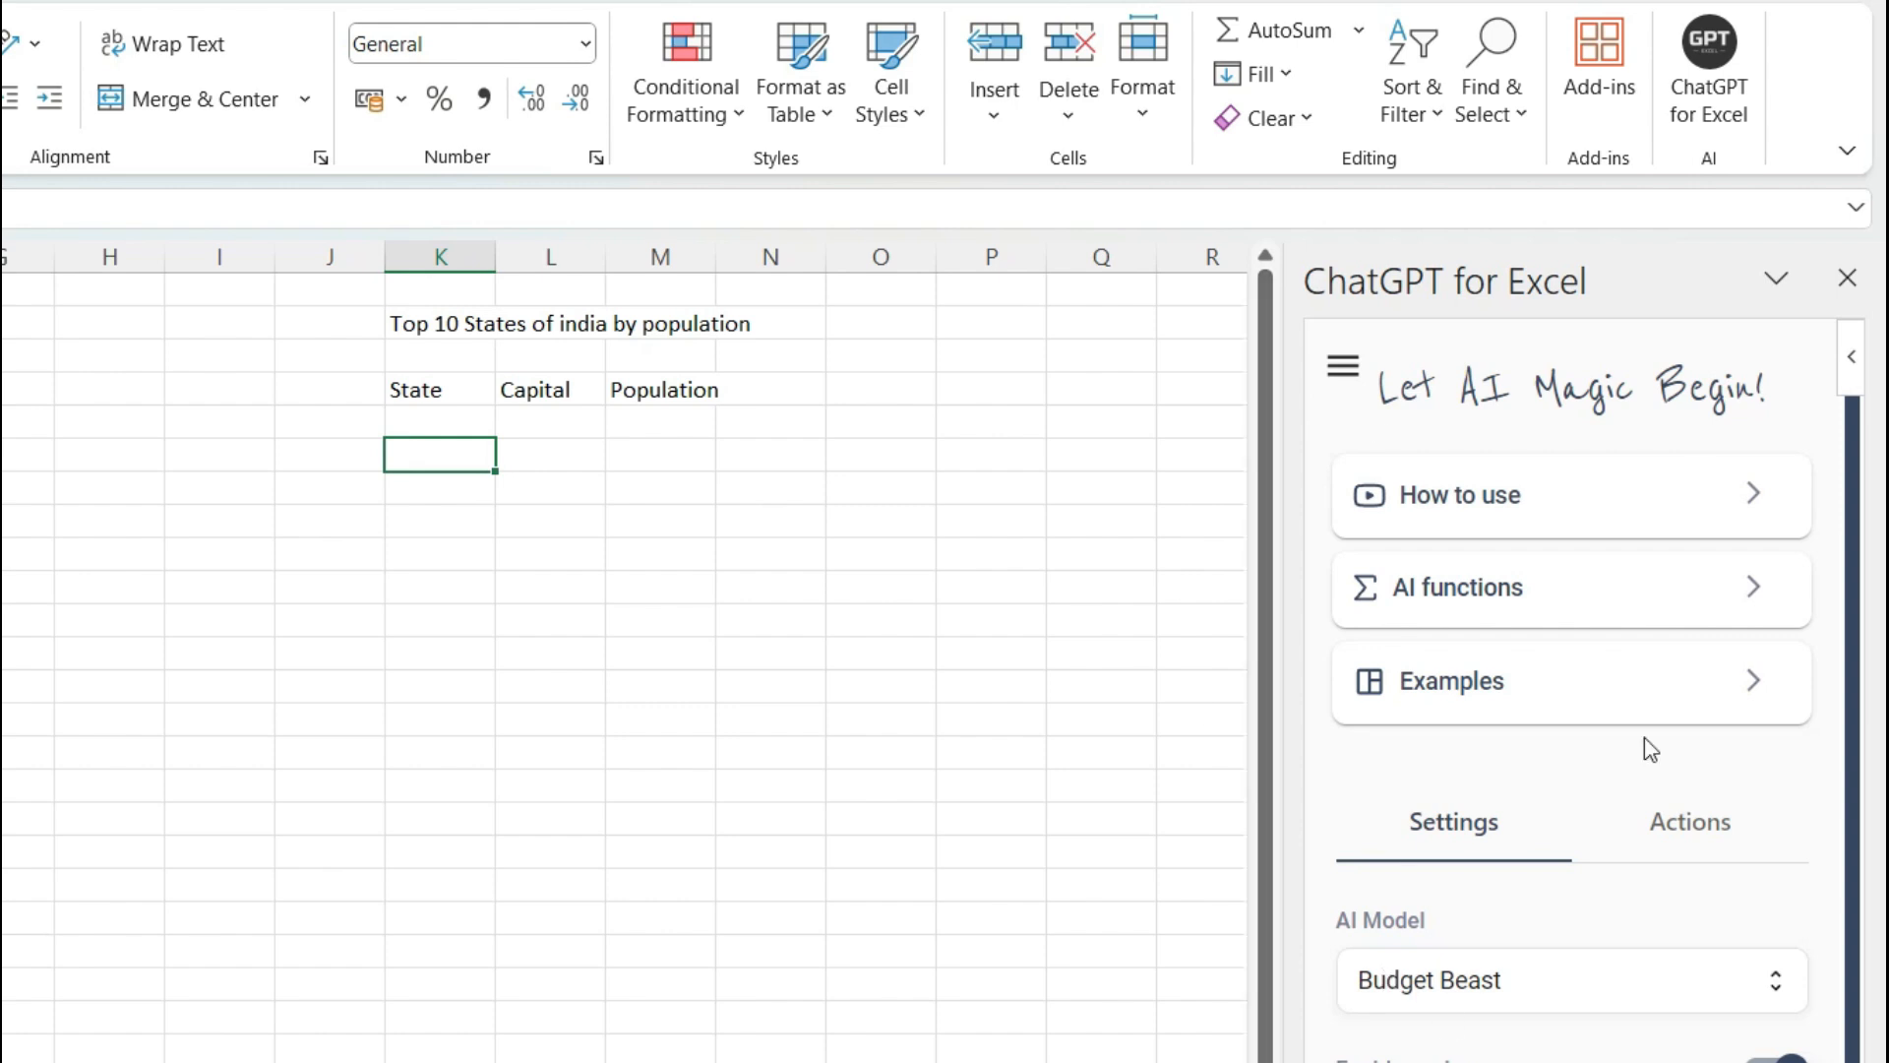
{"action": "scroll", "coordinate": [1747, 630], "scroll_direction": "down", "scroll_amount": 2}
{"action": "scroll", "coordinate": [1721, 759], "scroll_direction": "up", "scroll_amount": 2}
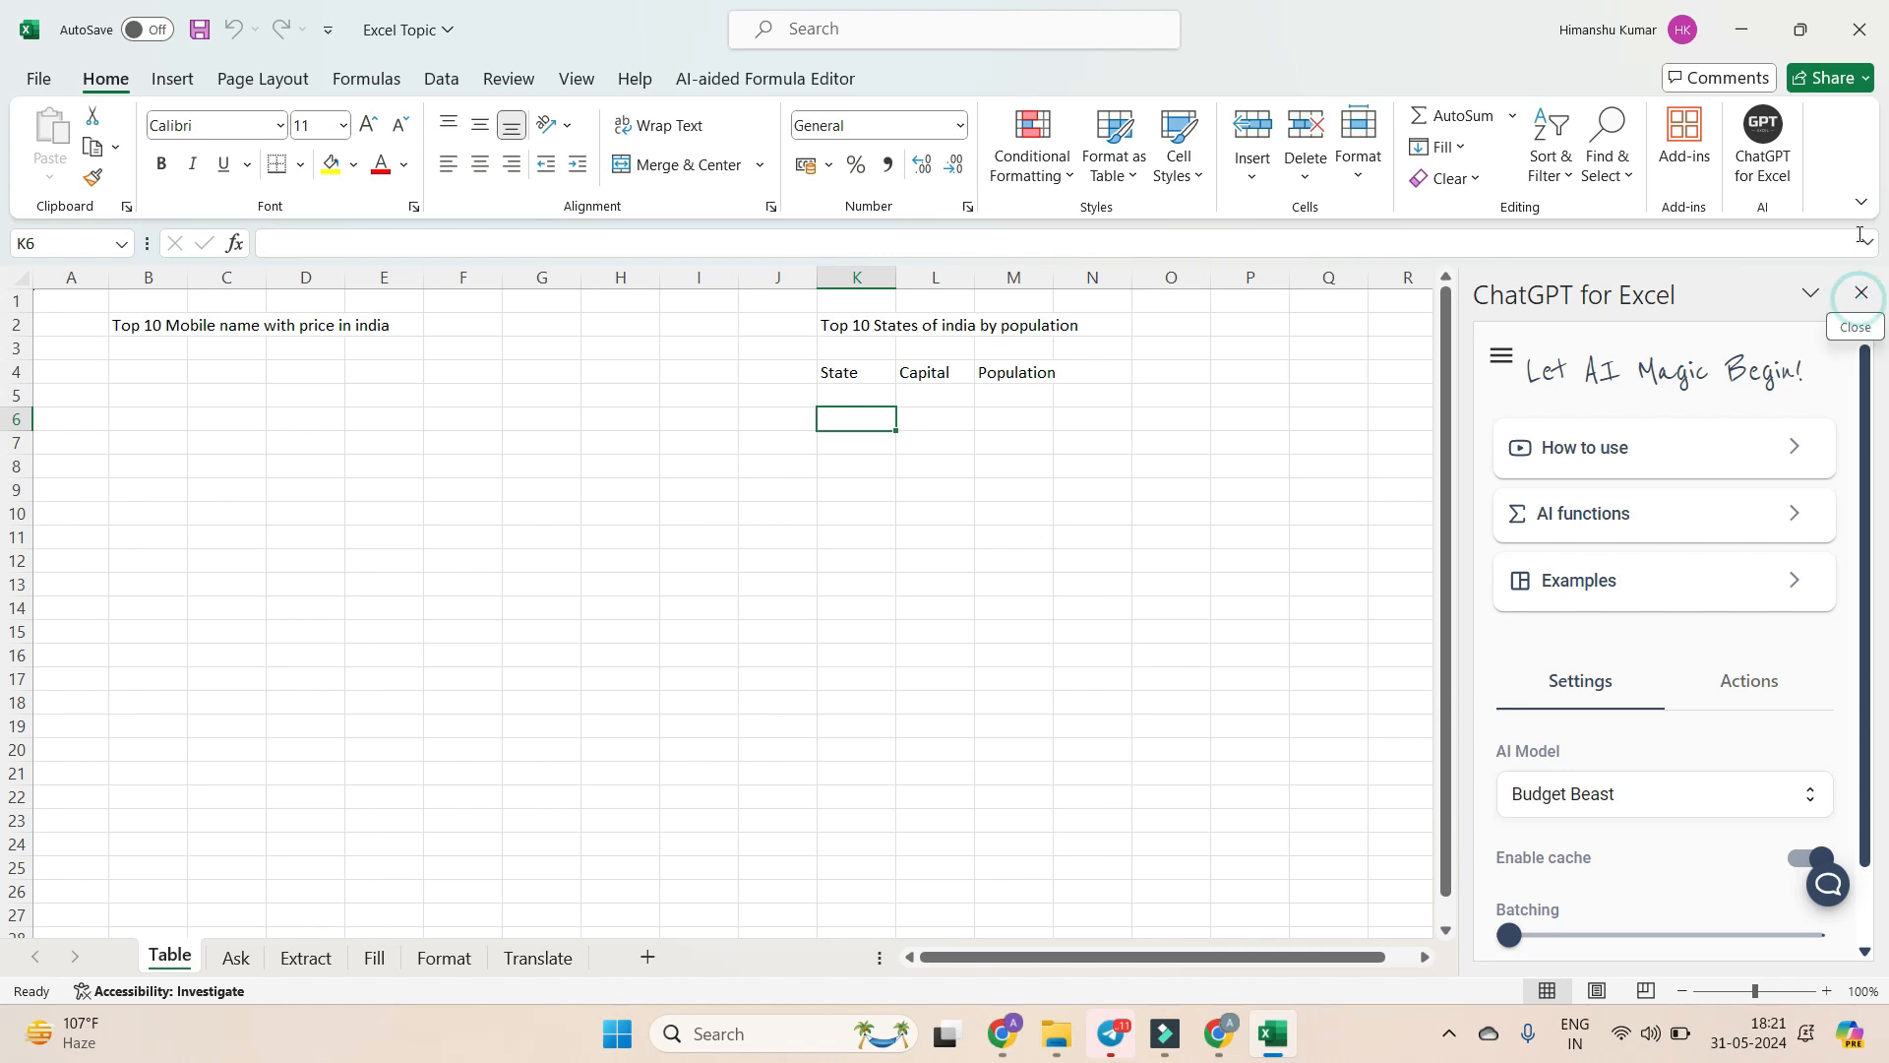
{"action": "left_click", "coordinate": [1861, 292]}
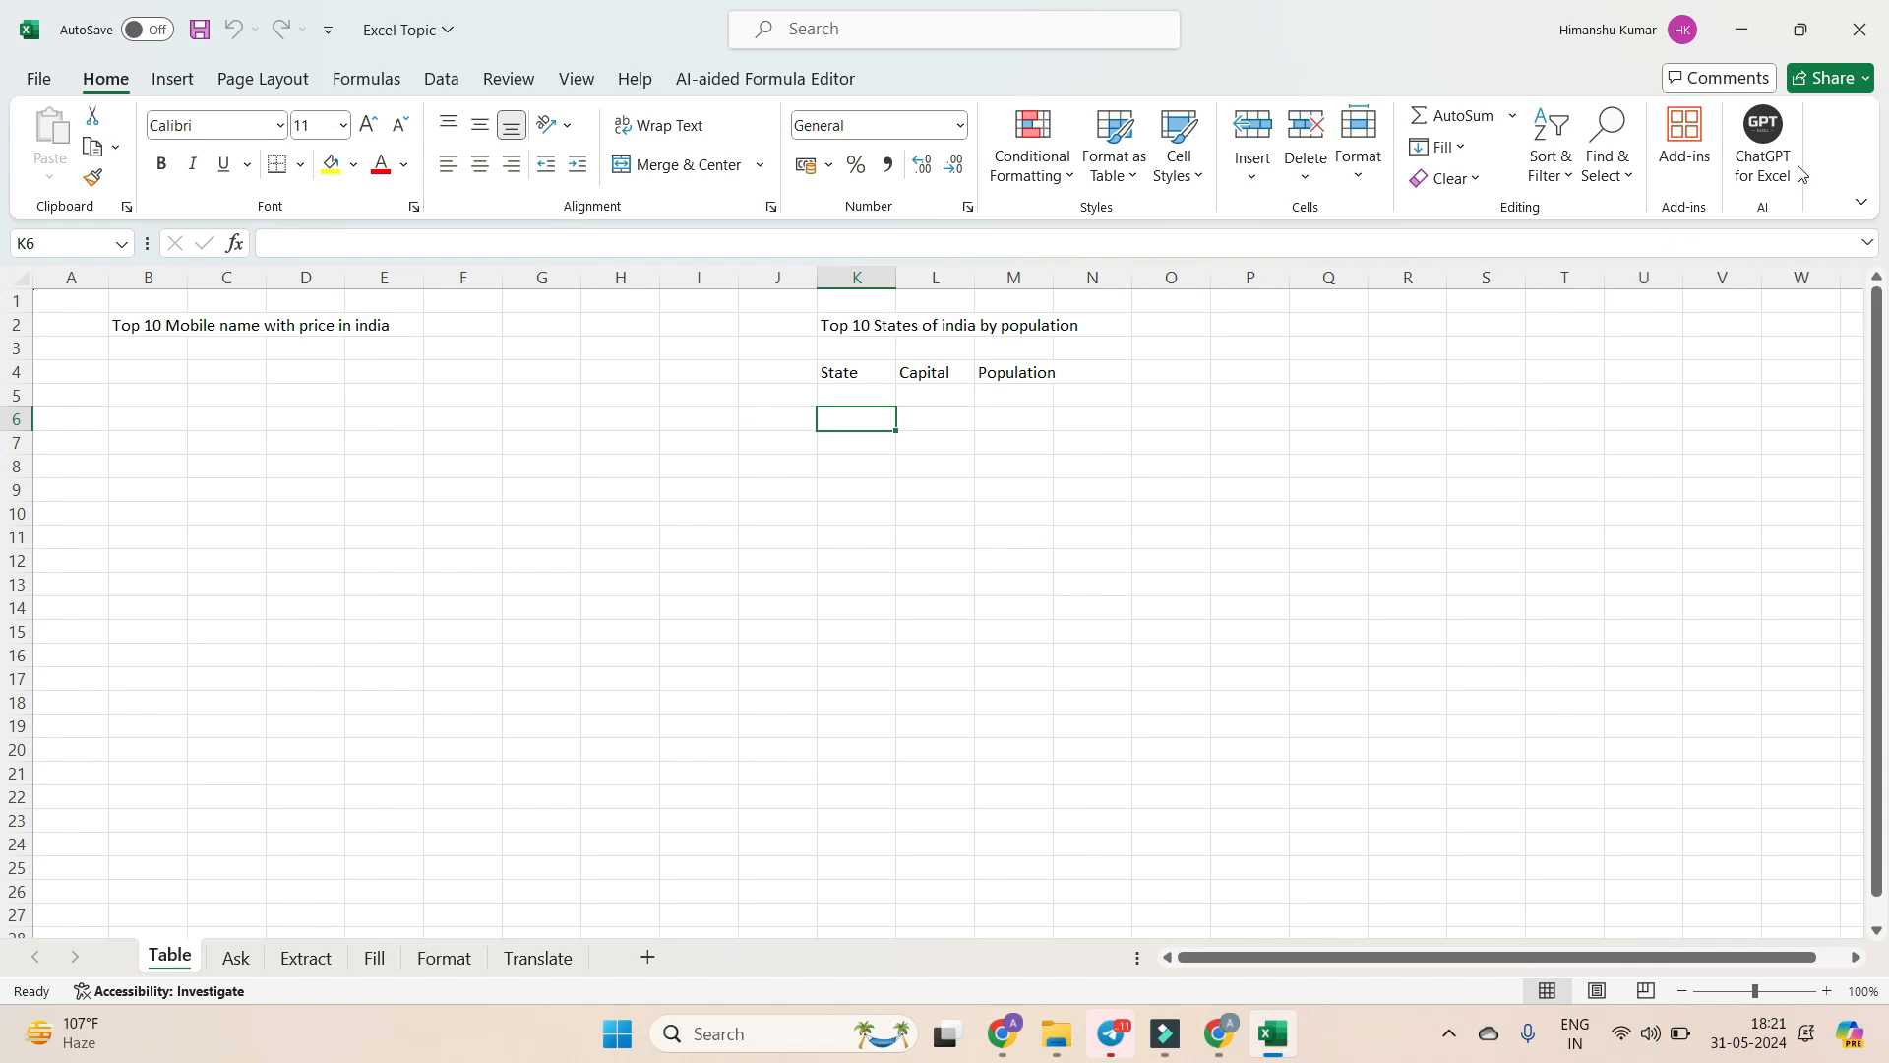
Look over the AI functions offered for a formula starting with =ai in cell B6, and cancel the entry
{"action": "left_click", "coordinate": [147, 420]}
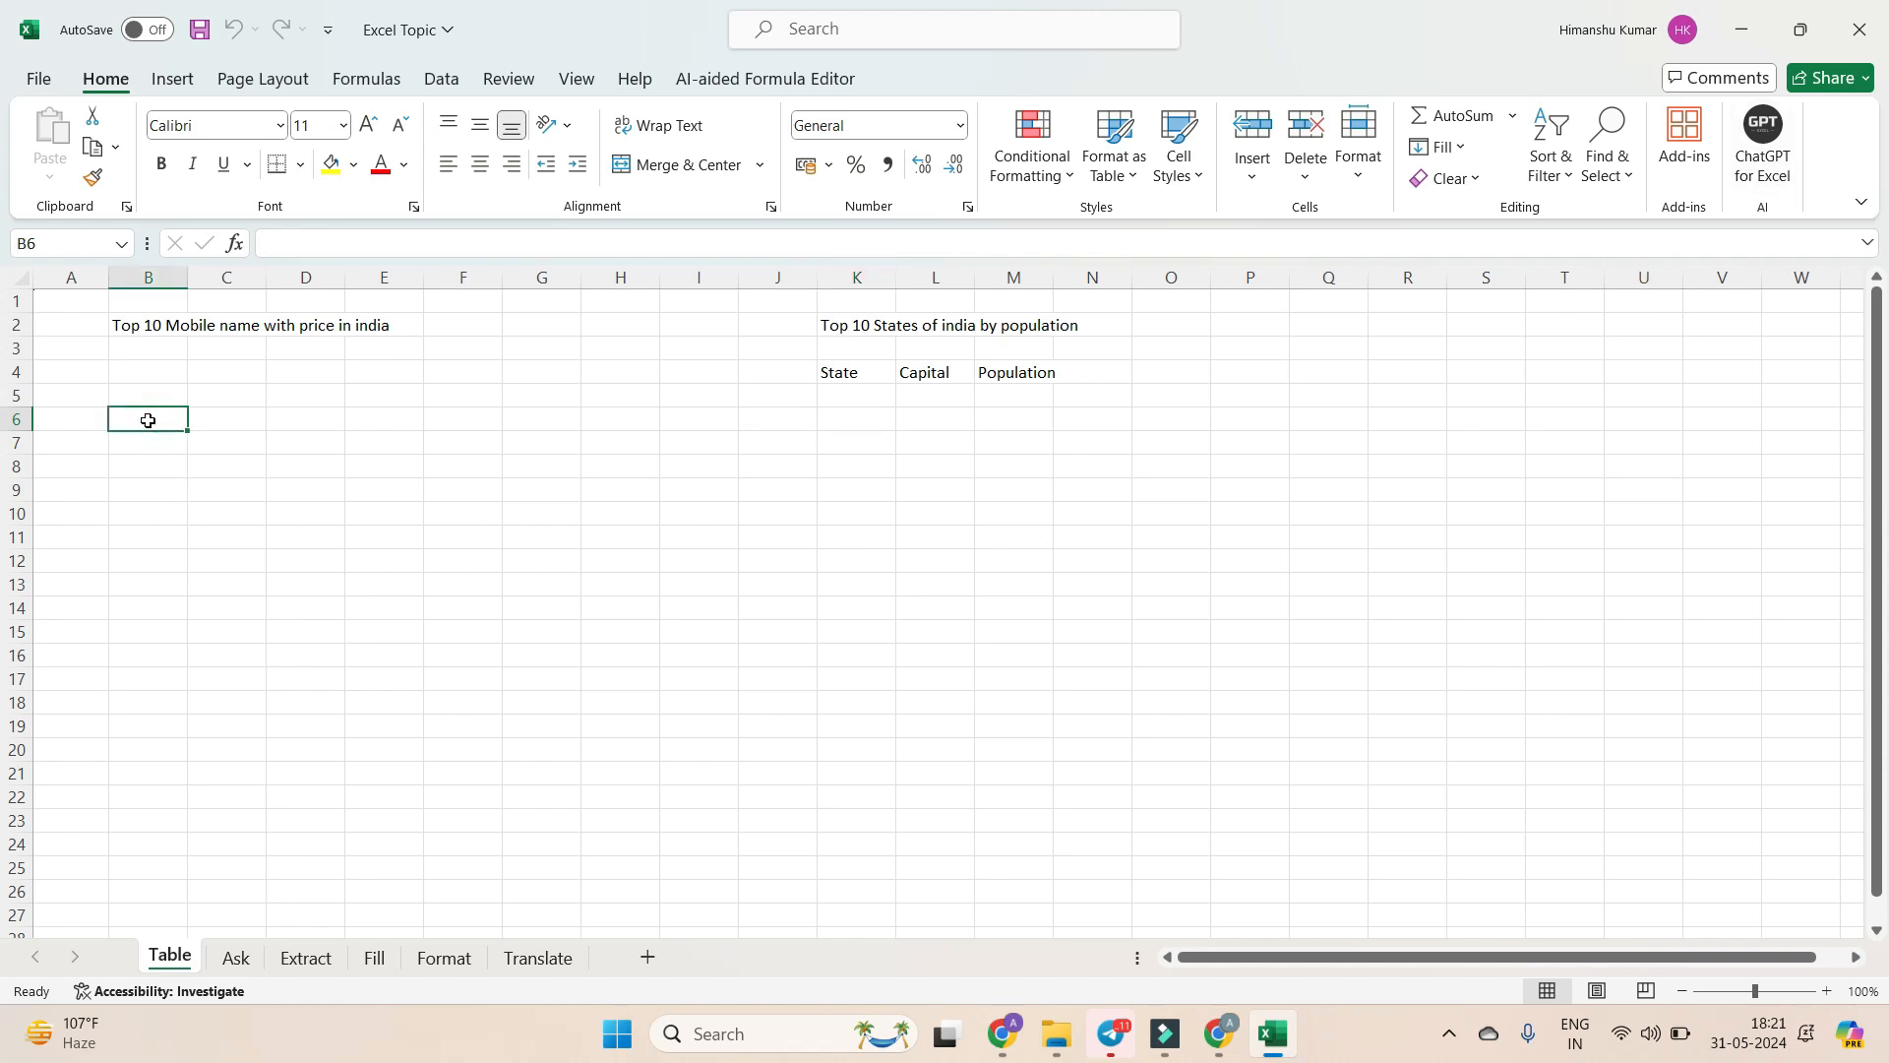
{"action": "type", "text": "=ai"}
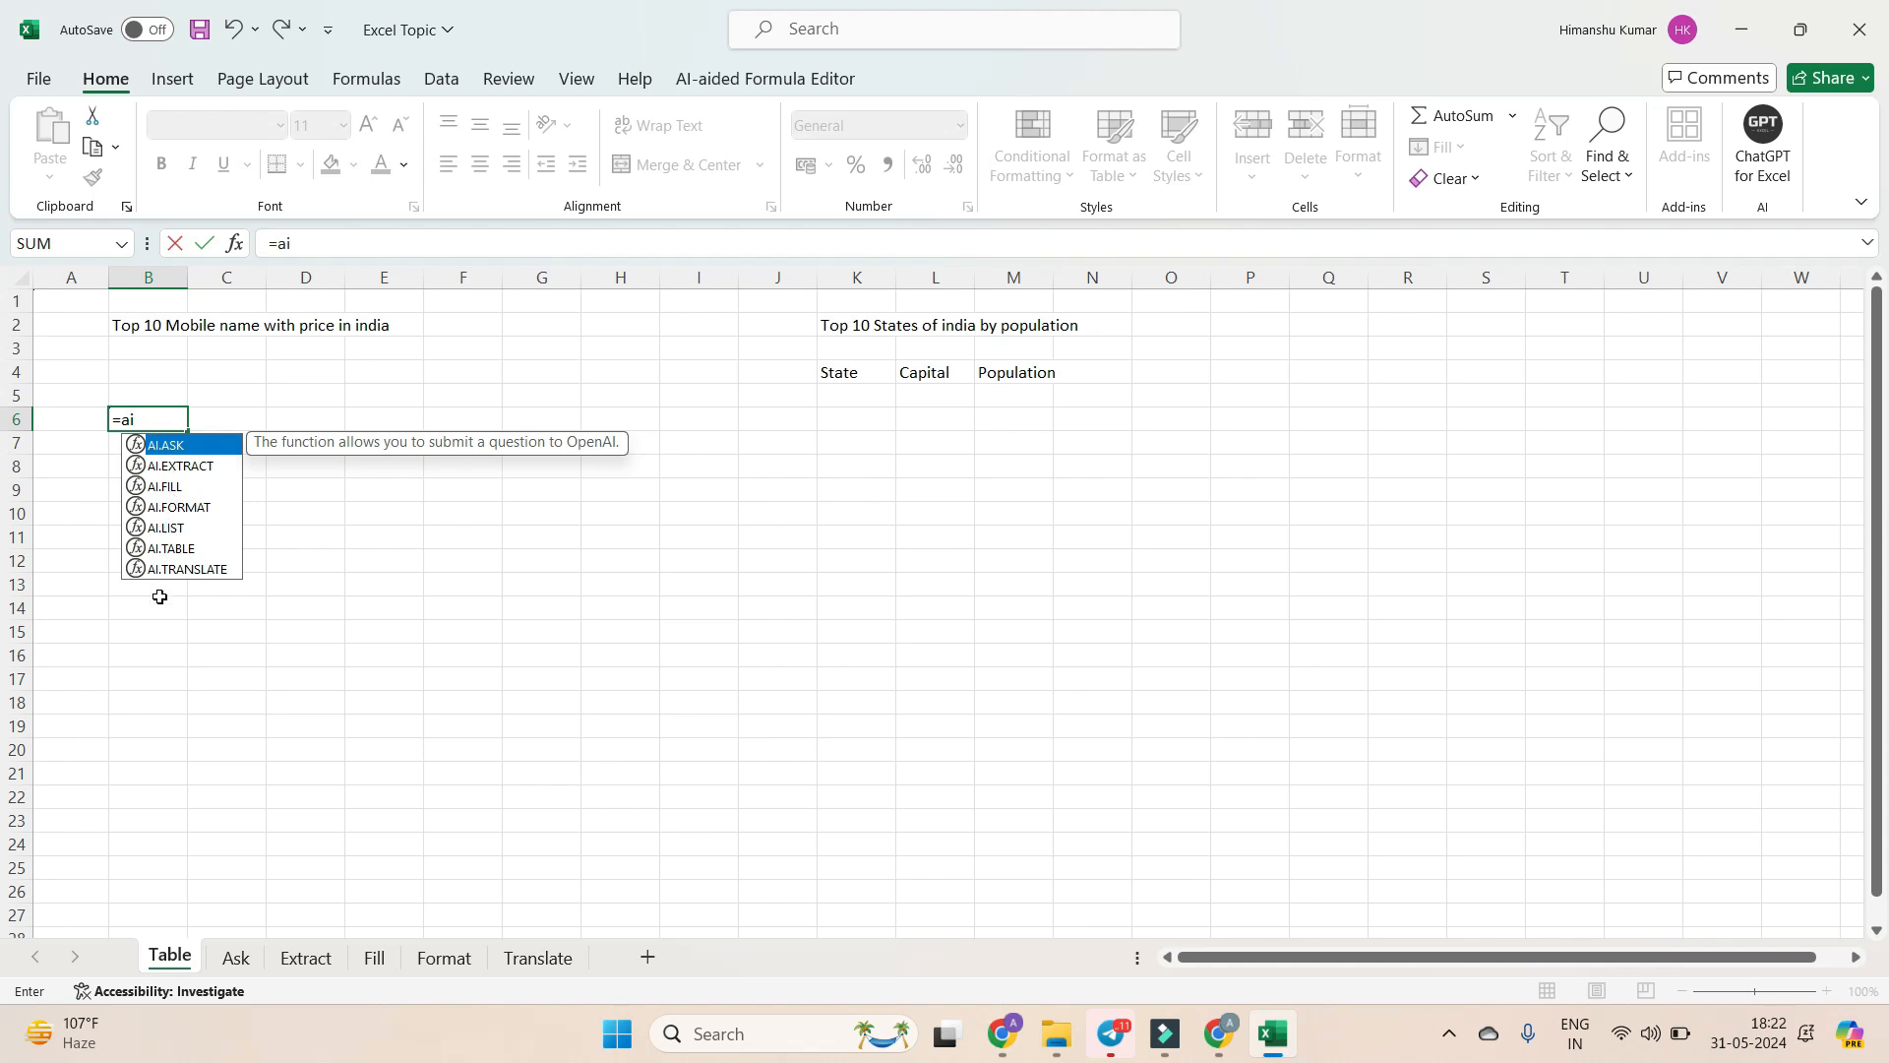
{"action": "key", "text": "Escape"}
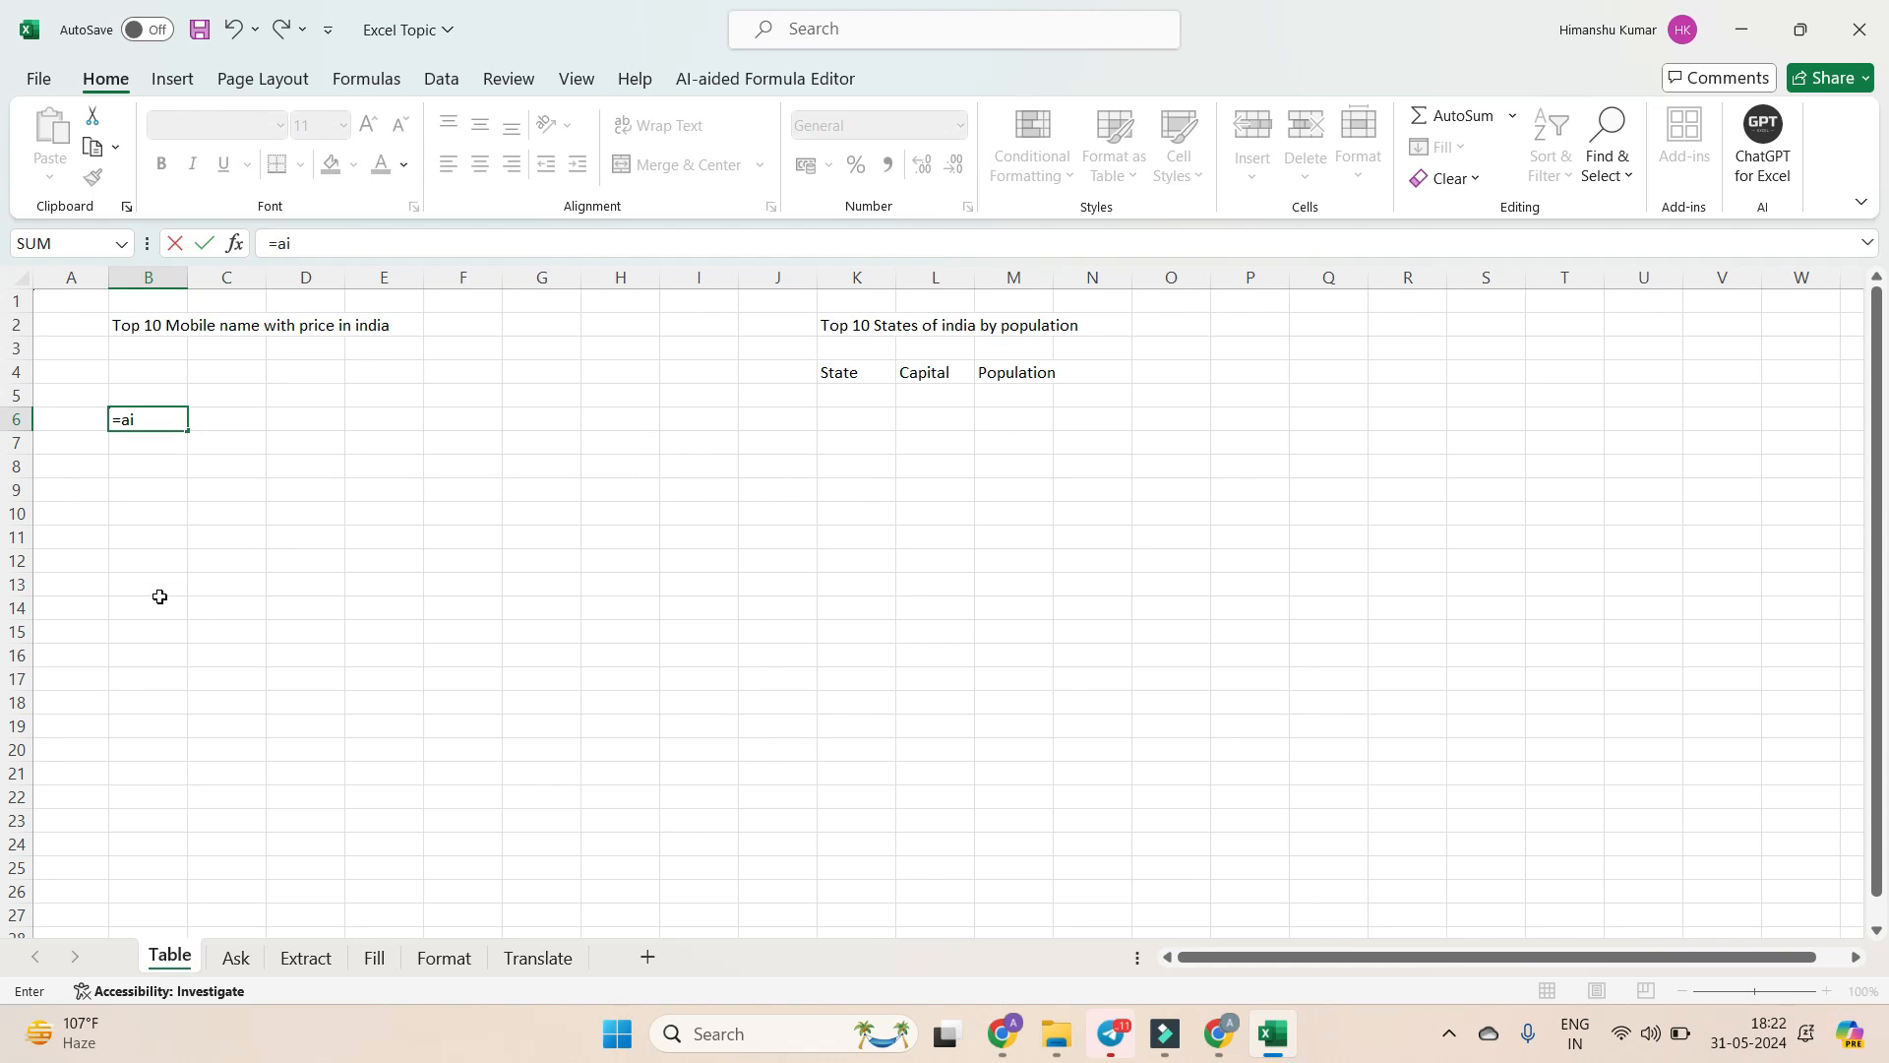
{"action": "key", "text": "Escape"}
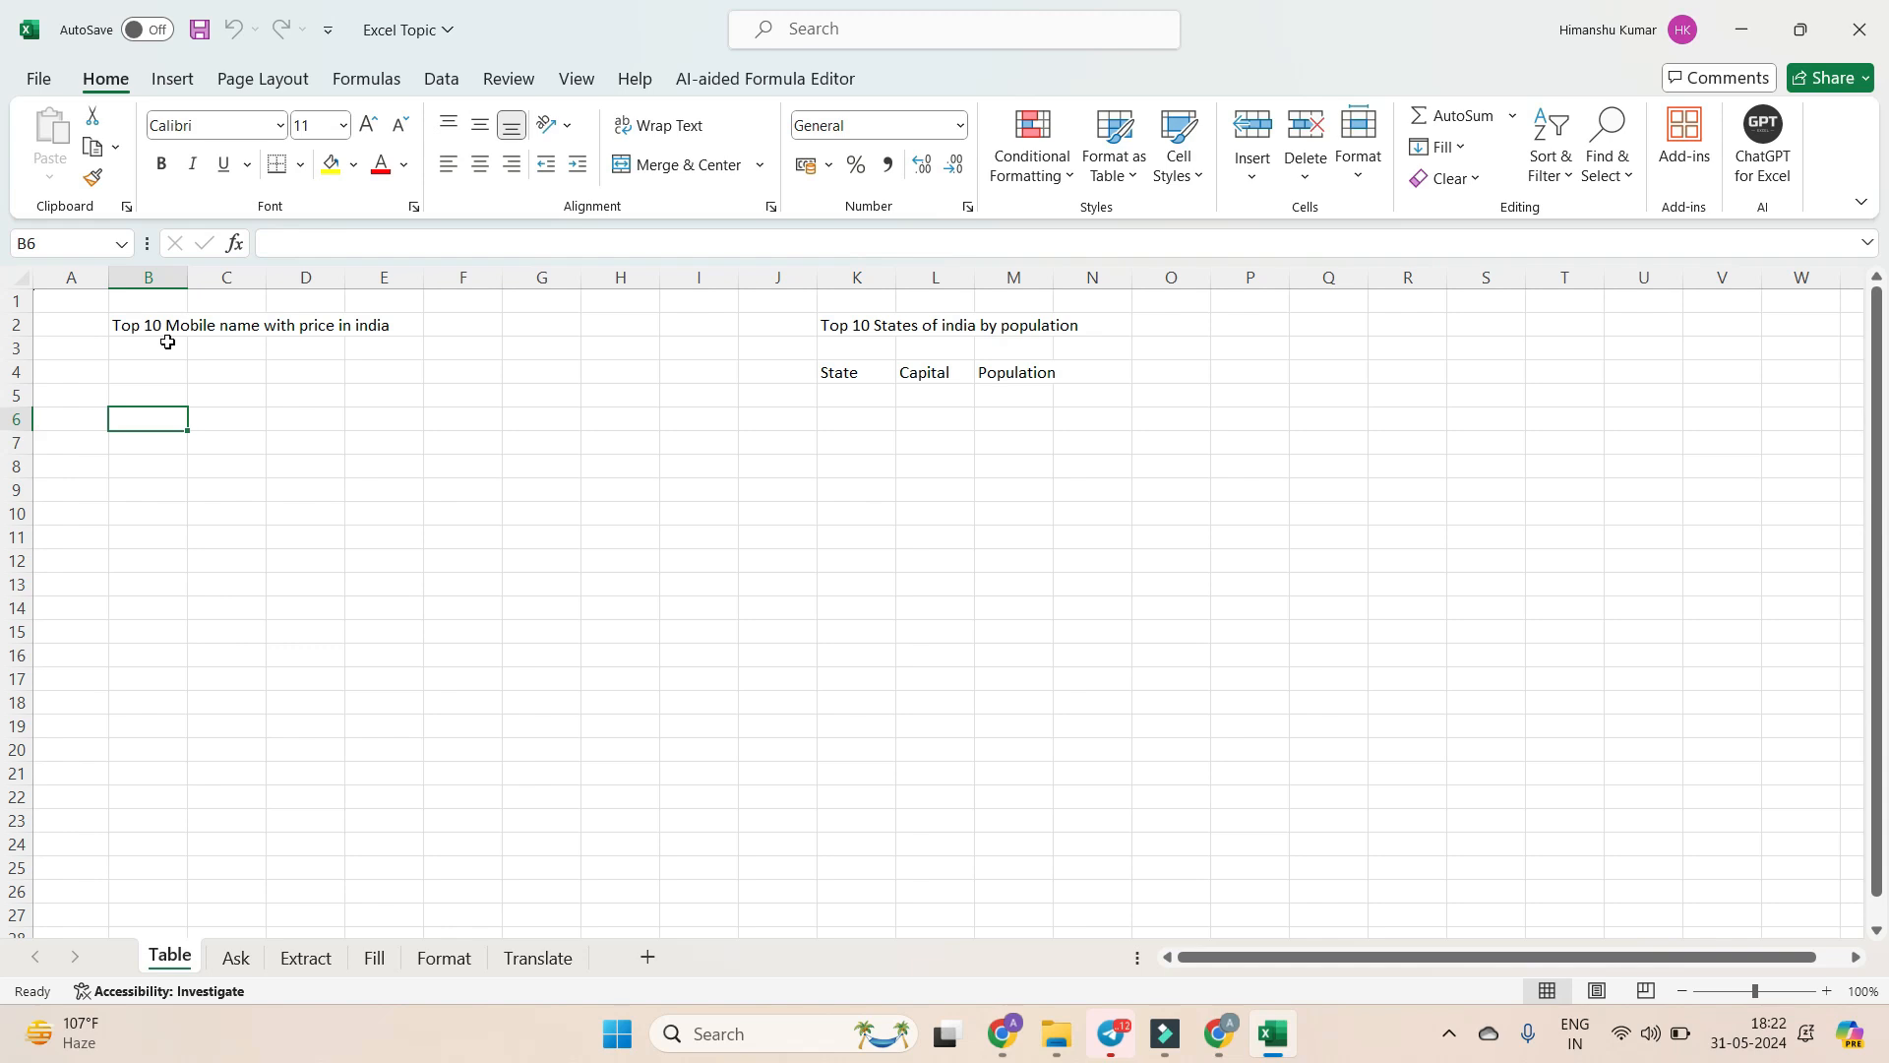
Enter an AI.TABLE formula in cell B6 that uses the mobile price prompt in B2
{"action": "type", "text": "="}
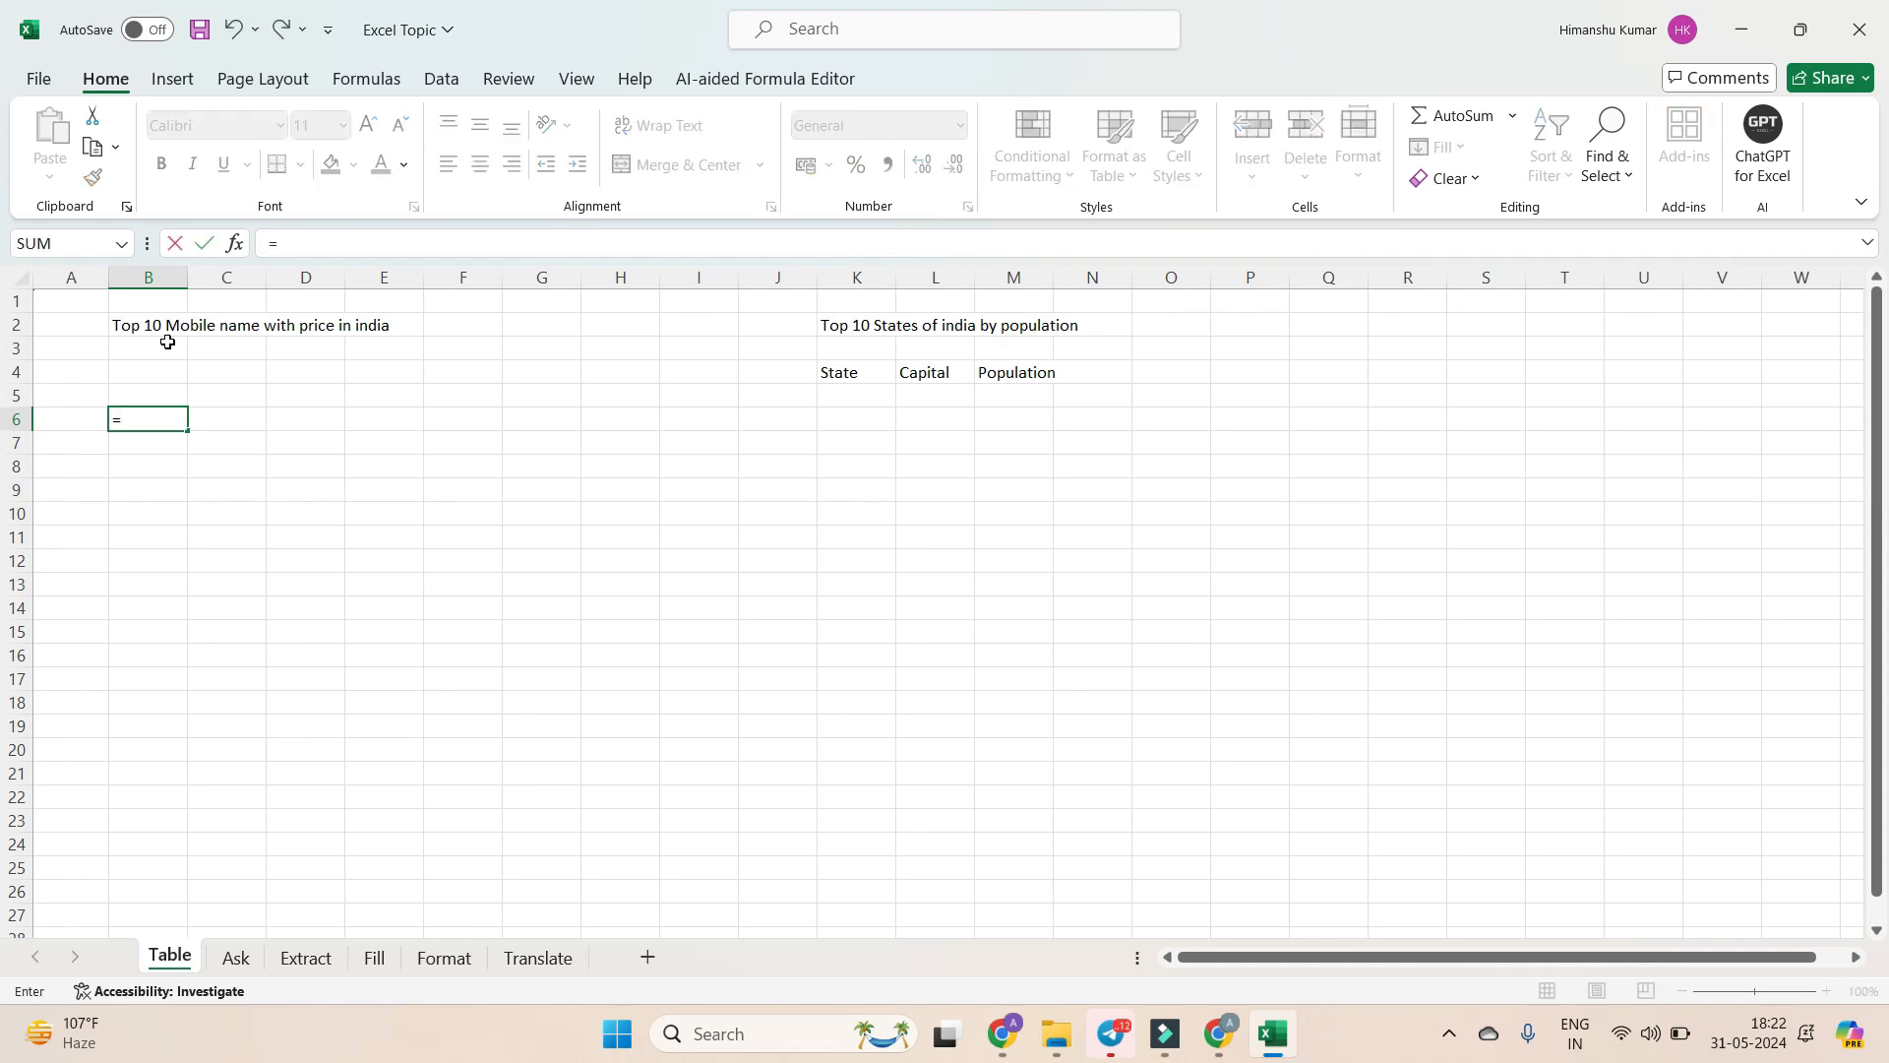
{"action": "type", "text": "ai"}
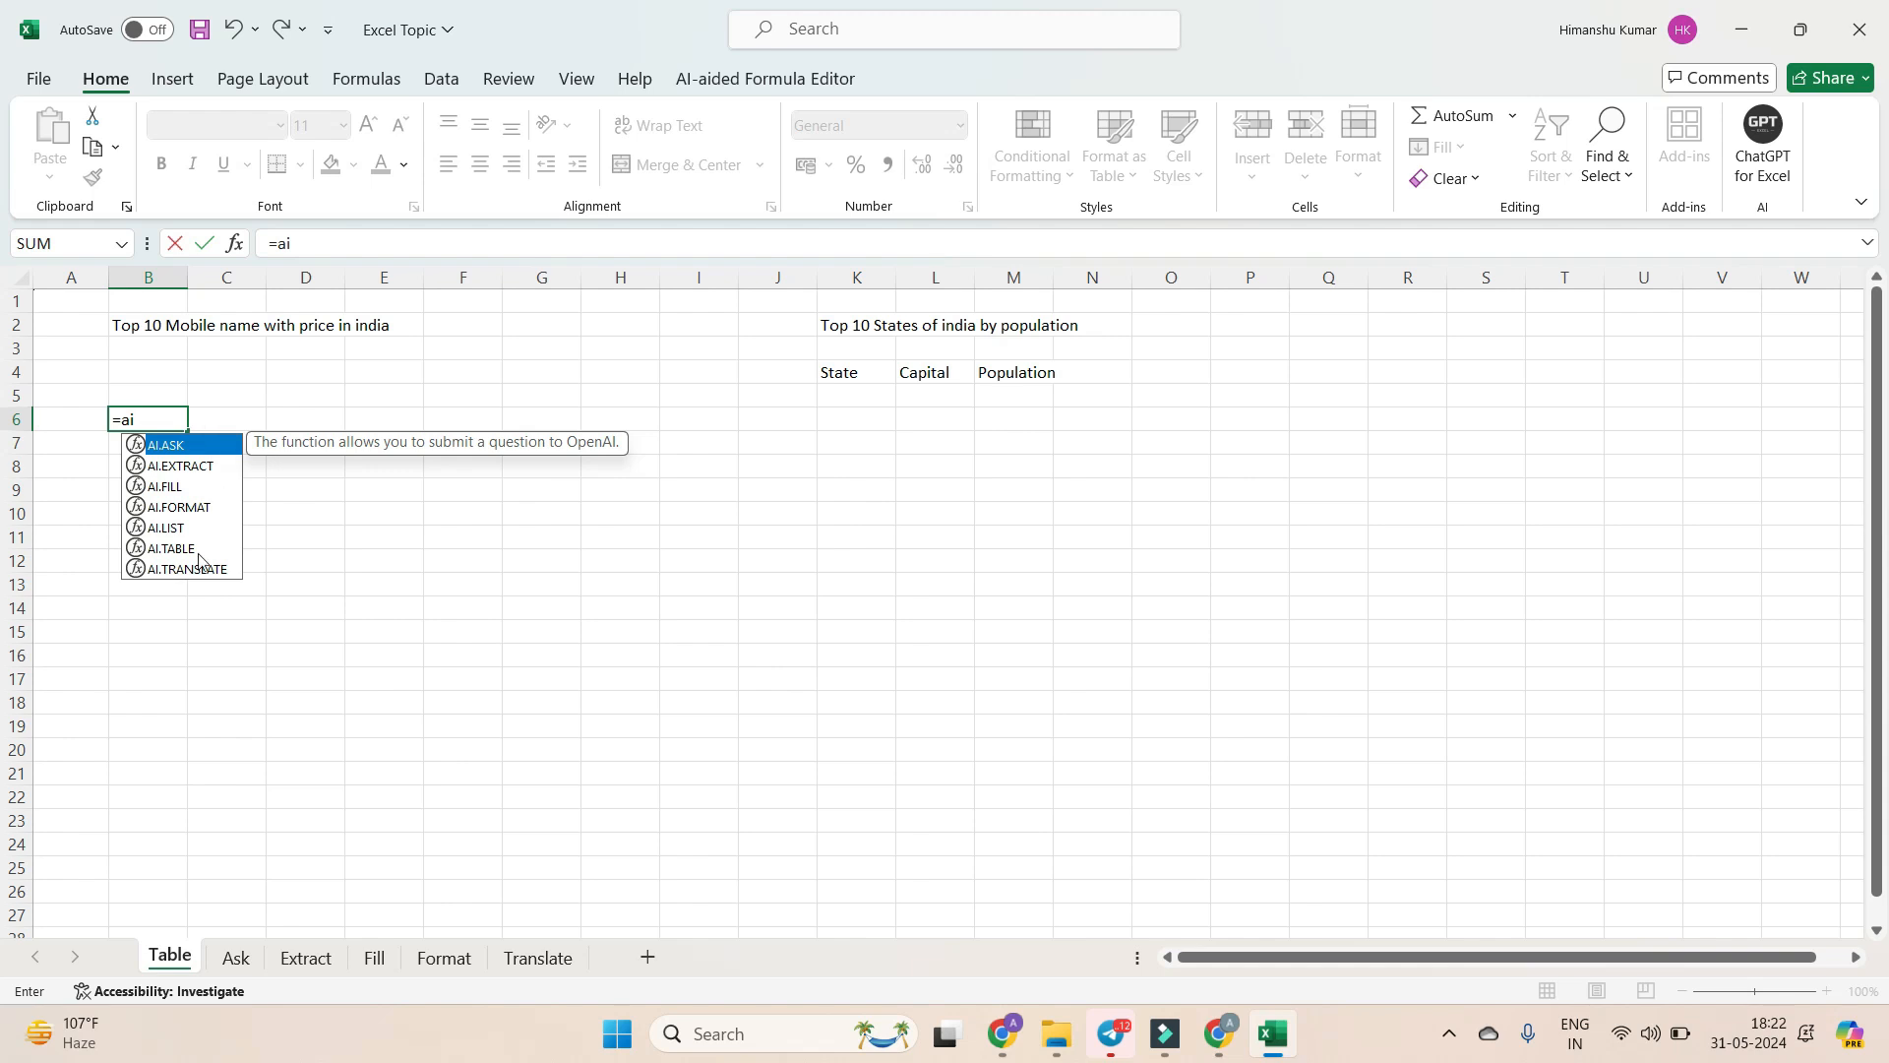
{"action": "left_click", "coordinate": [199, 553]}
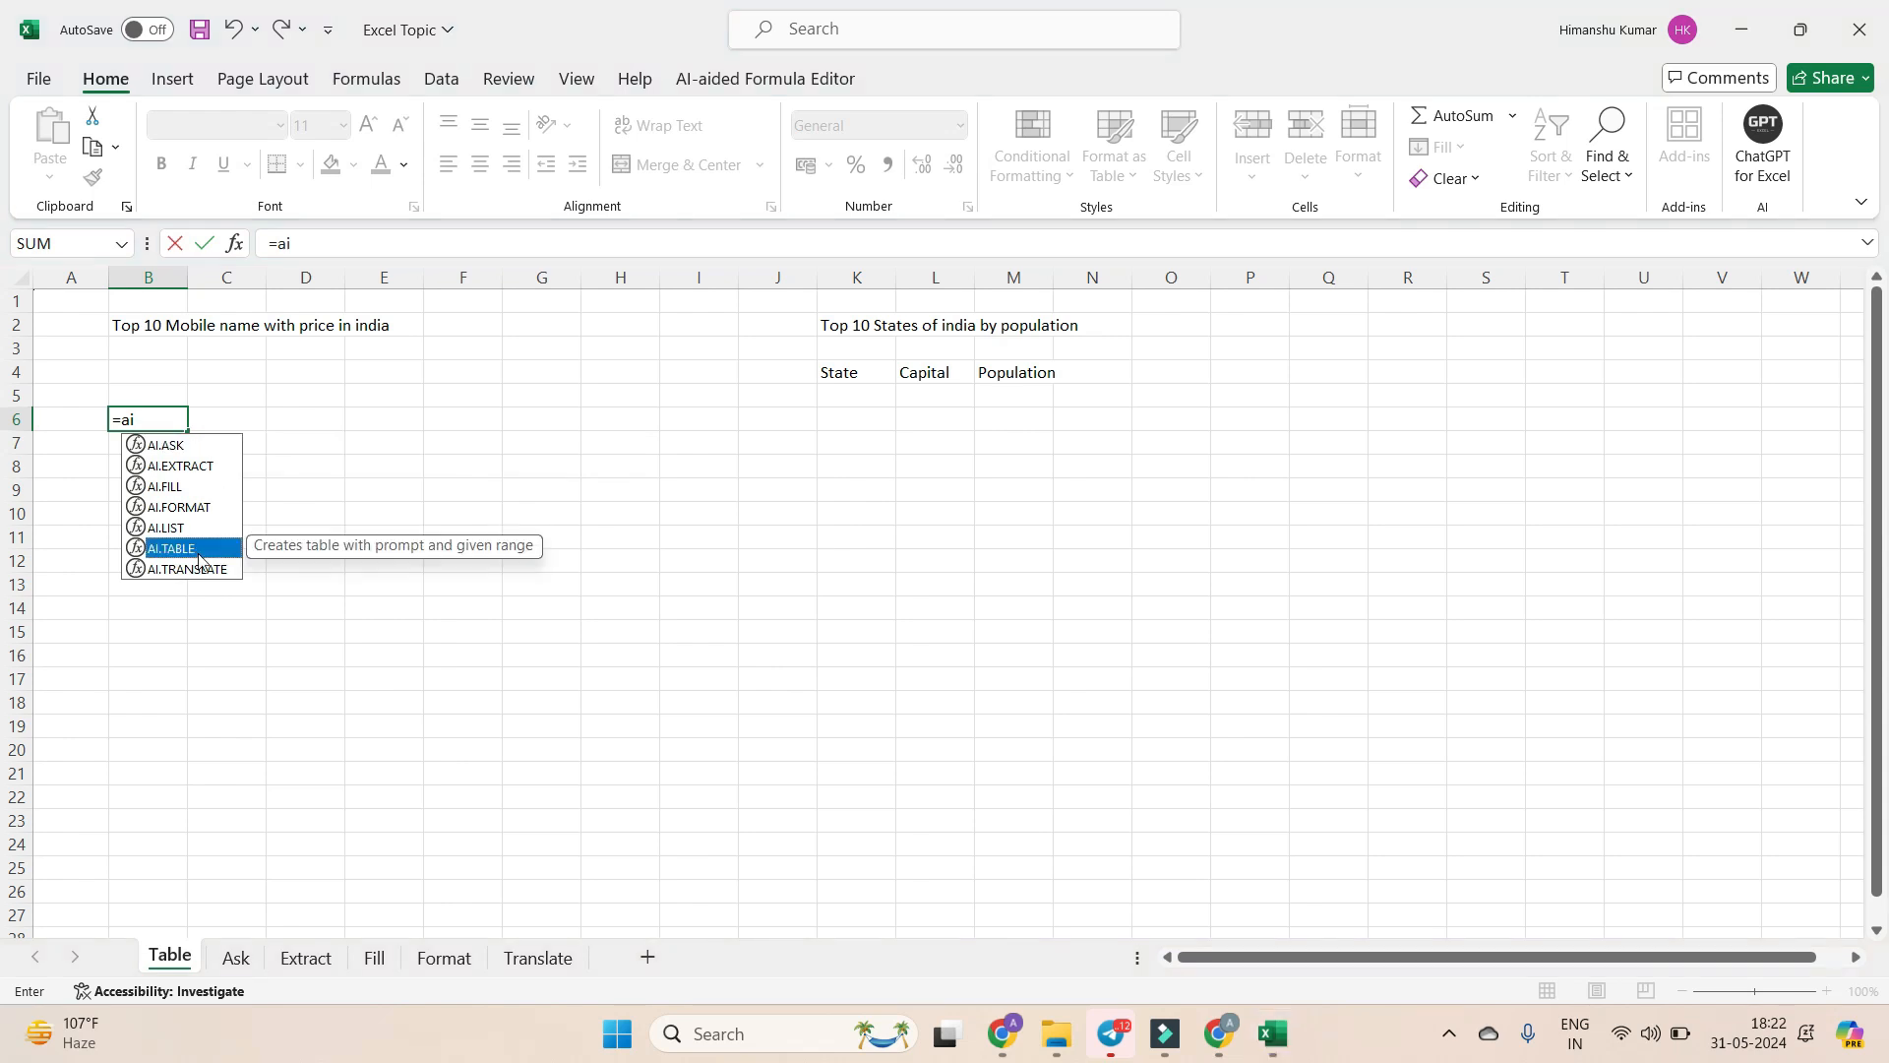
{"action": "double_click", "coordinate": [199, 557]}
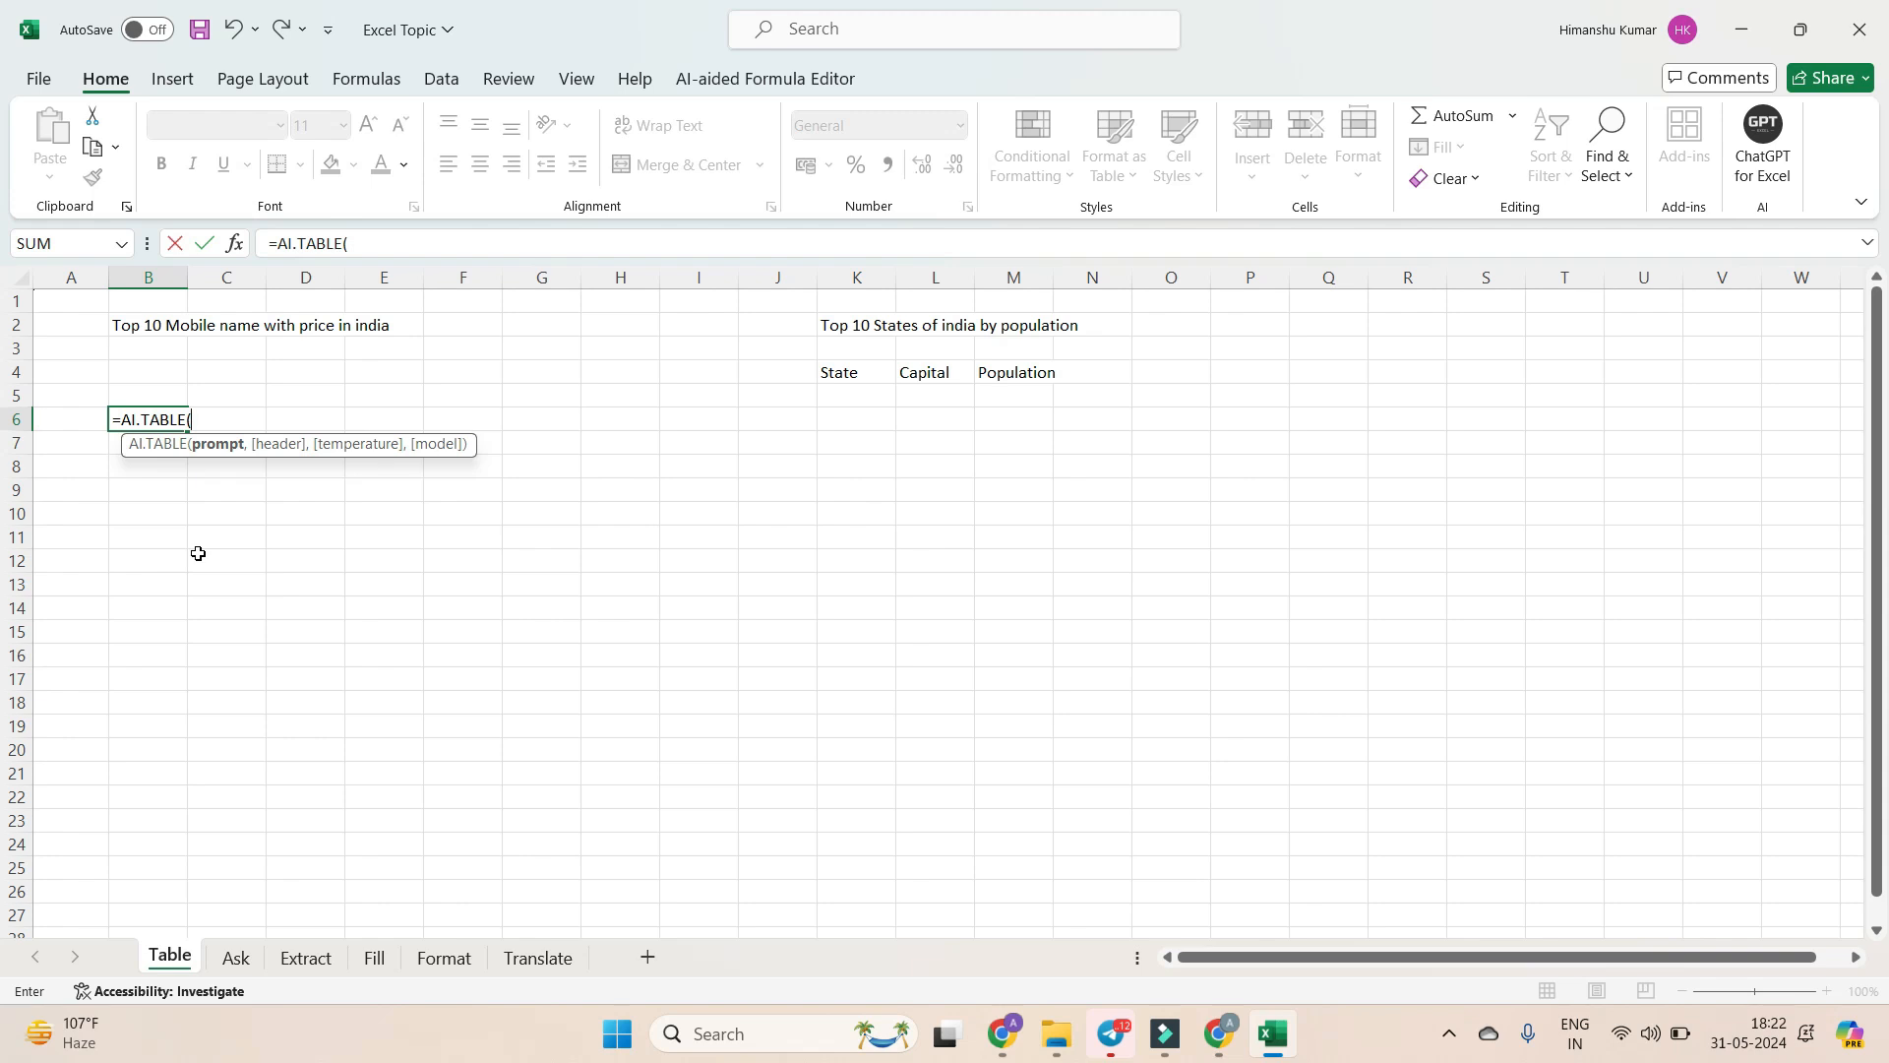
{"action": "left_click", "coordinate": [158, 328]}
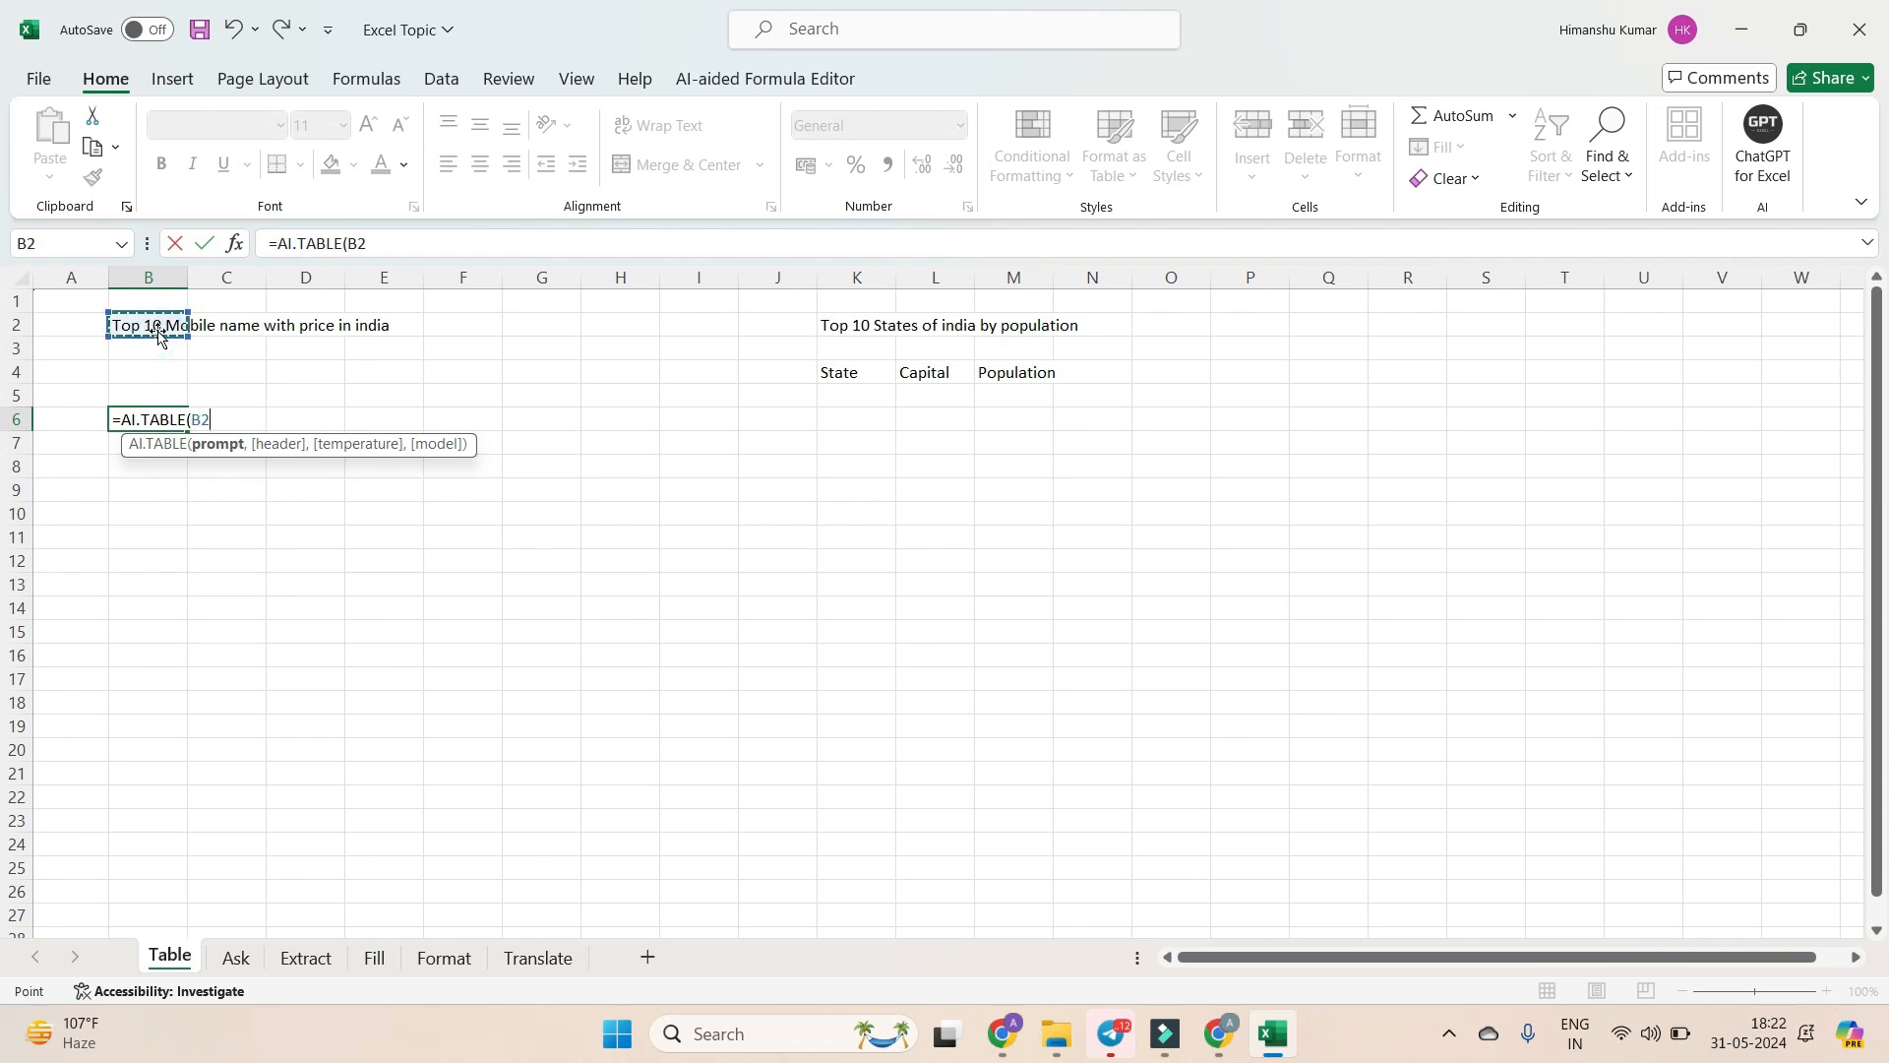
{"action": "key", "text": "Return"}
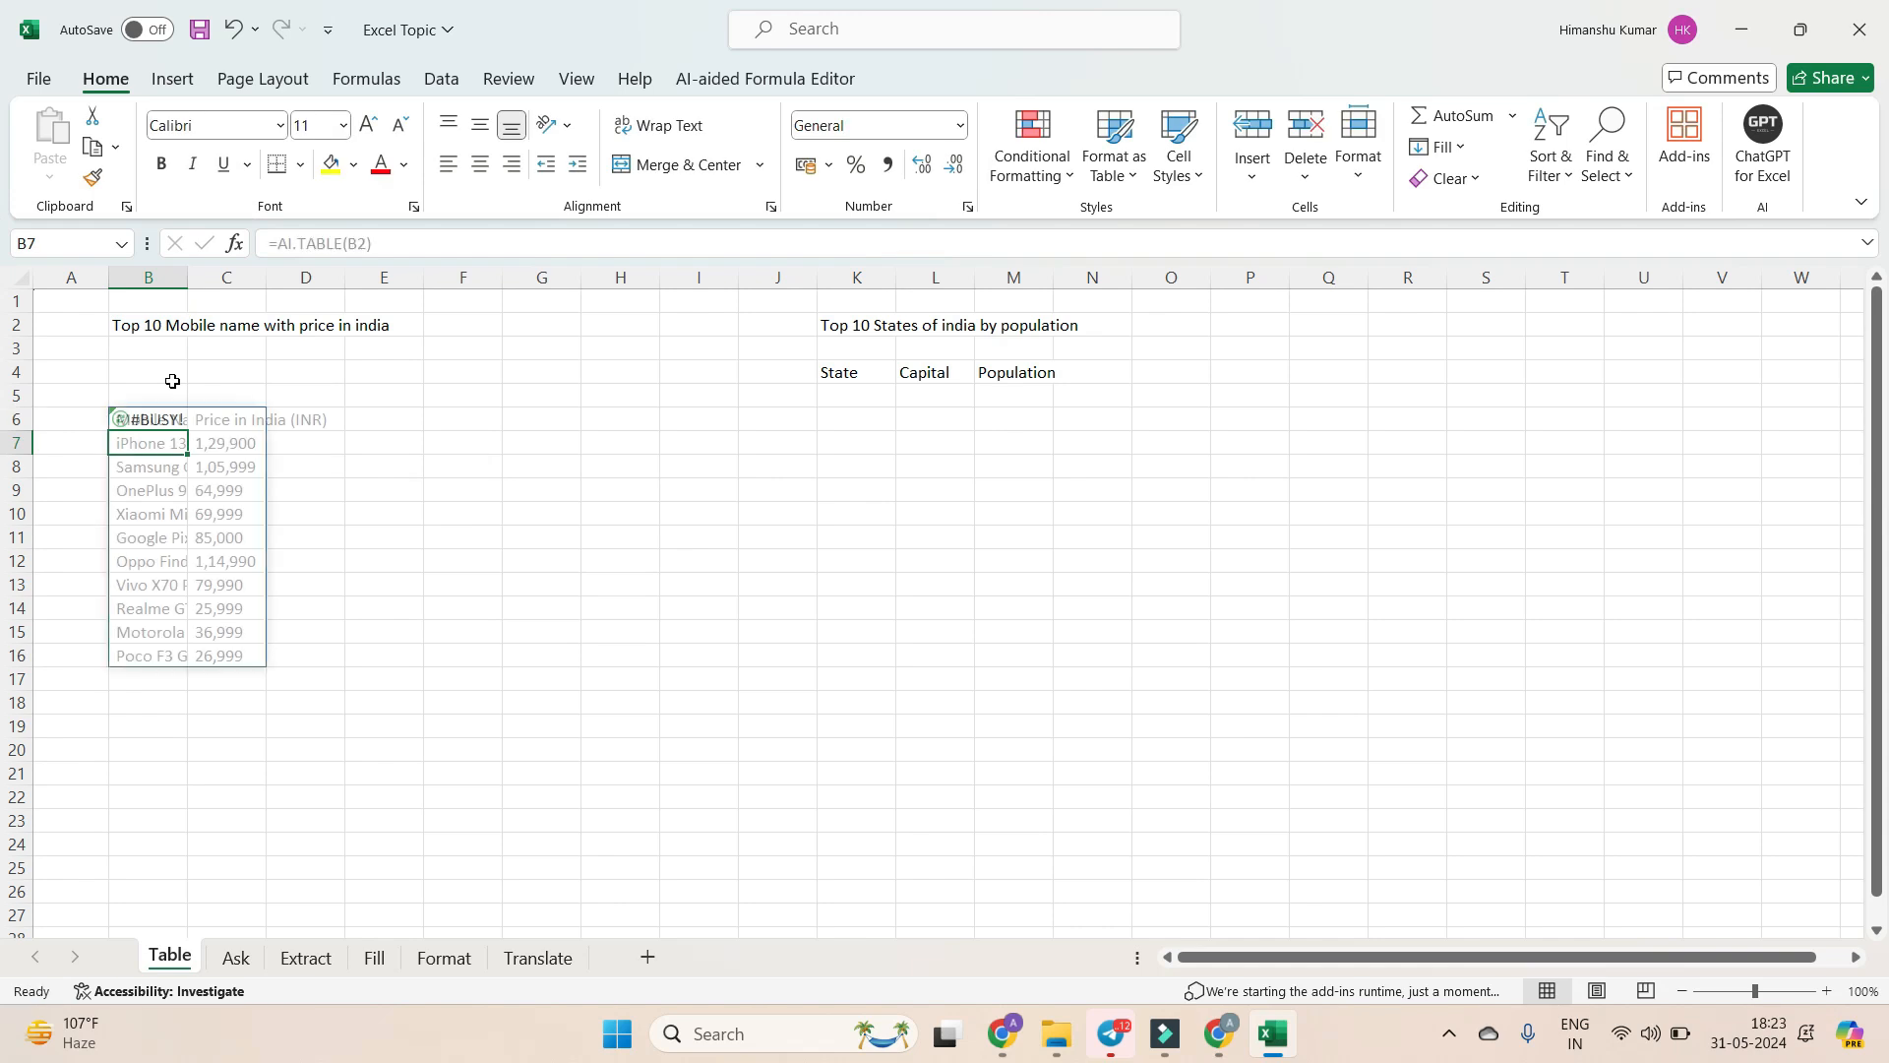
Autofit the widths of columns B and C and look over the generated mobile table
{"action": "double_click", "coordinate": [188, 285]}
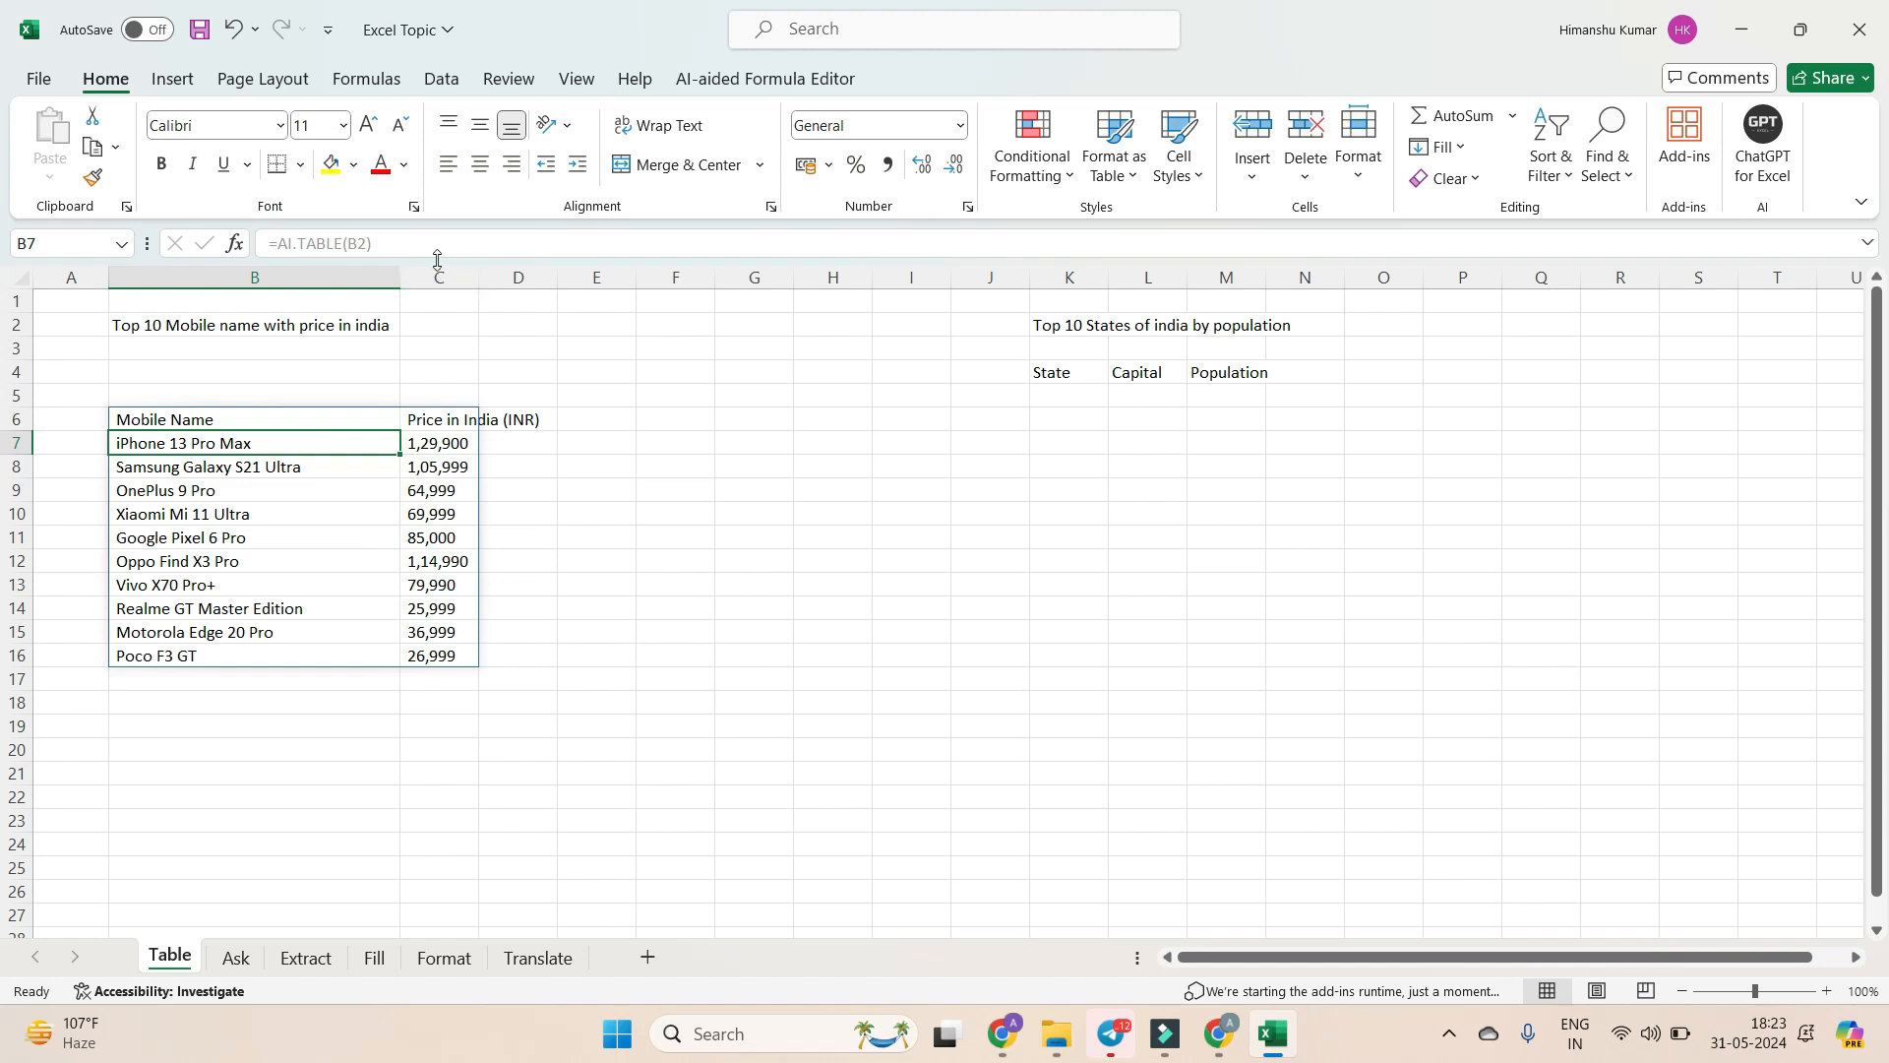
{"action": "double_click", "coordinate": [471, 277]}
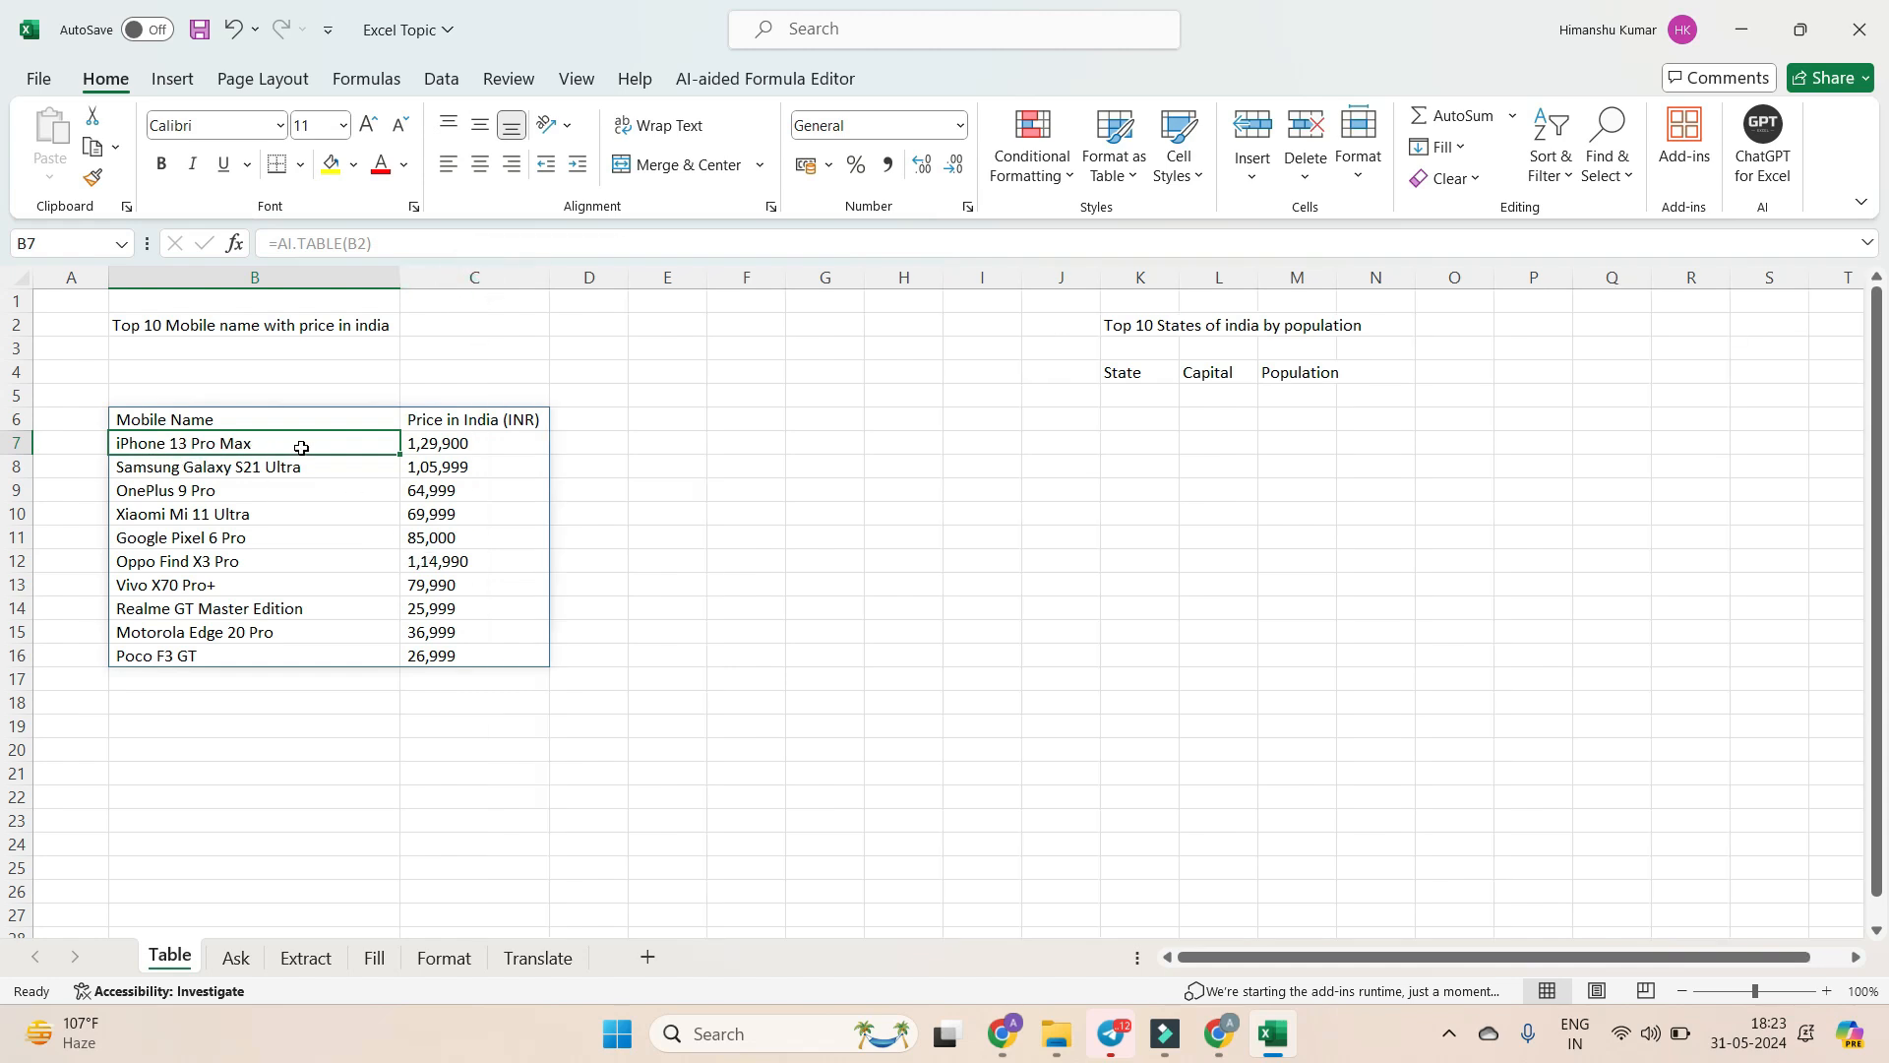
{"action": "left_click", "coordinate": [456, 441]}
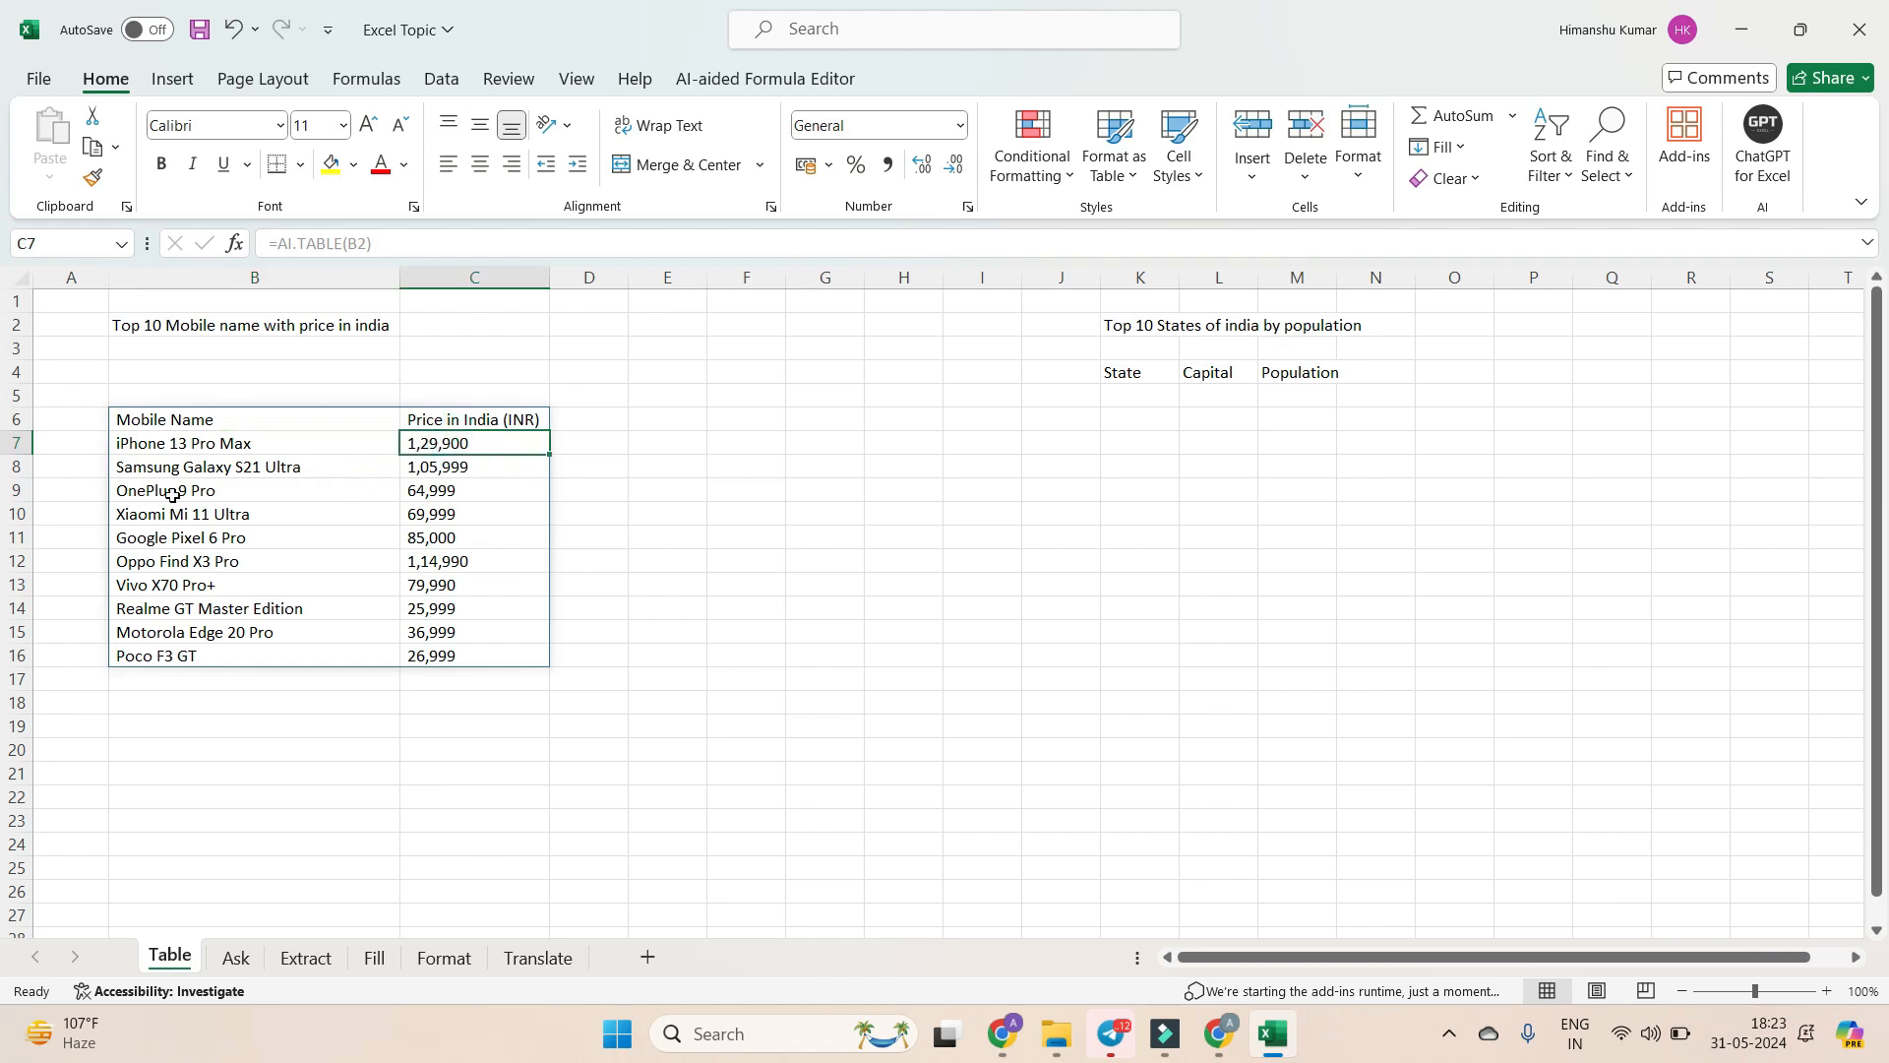
{"action": "left_click_drag", "start_coordinate": [164, 425], "coordinate": [441, 650]}
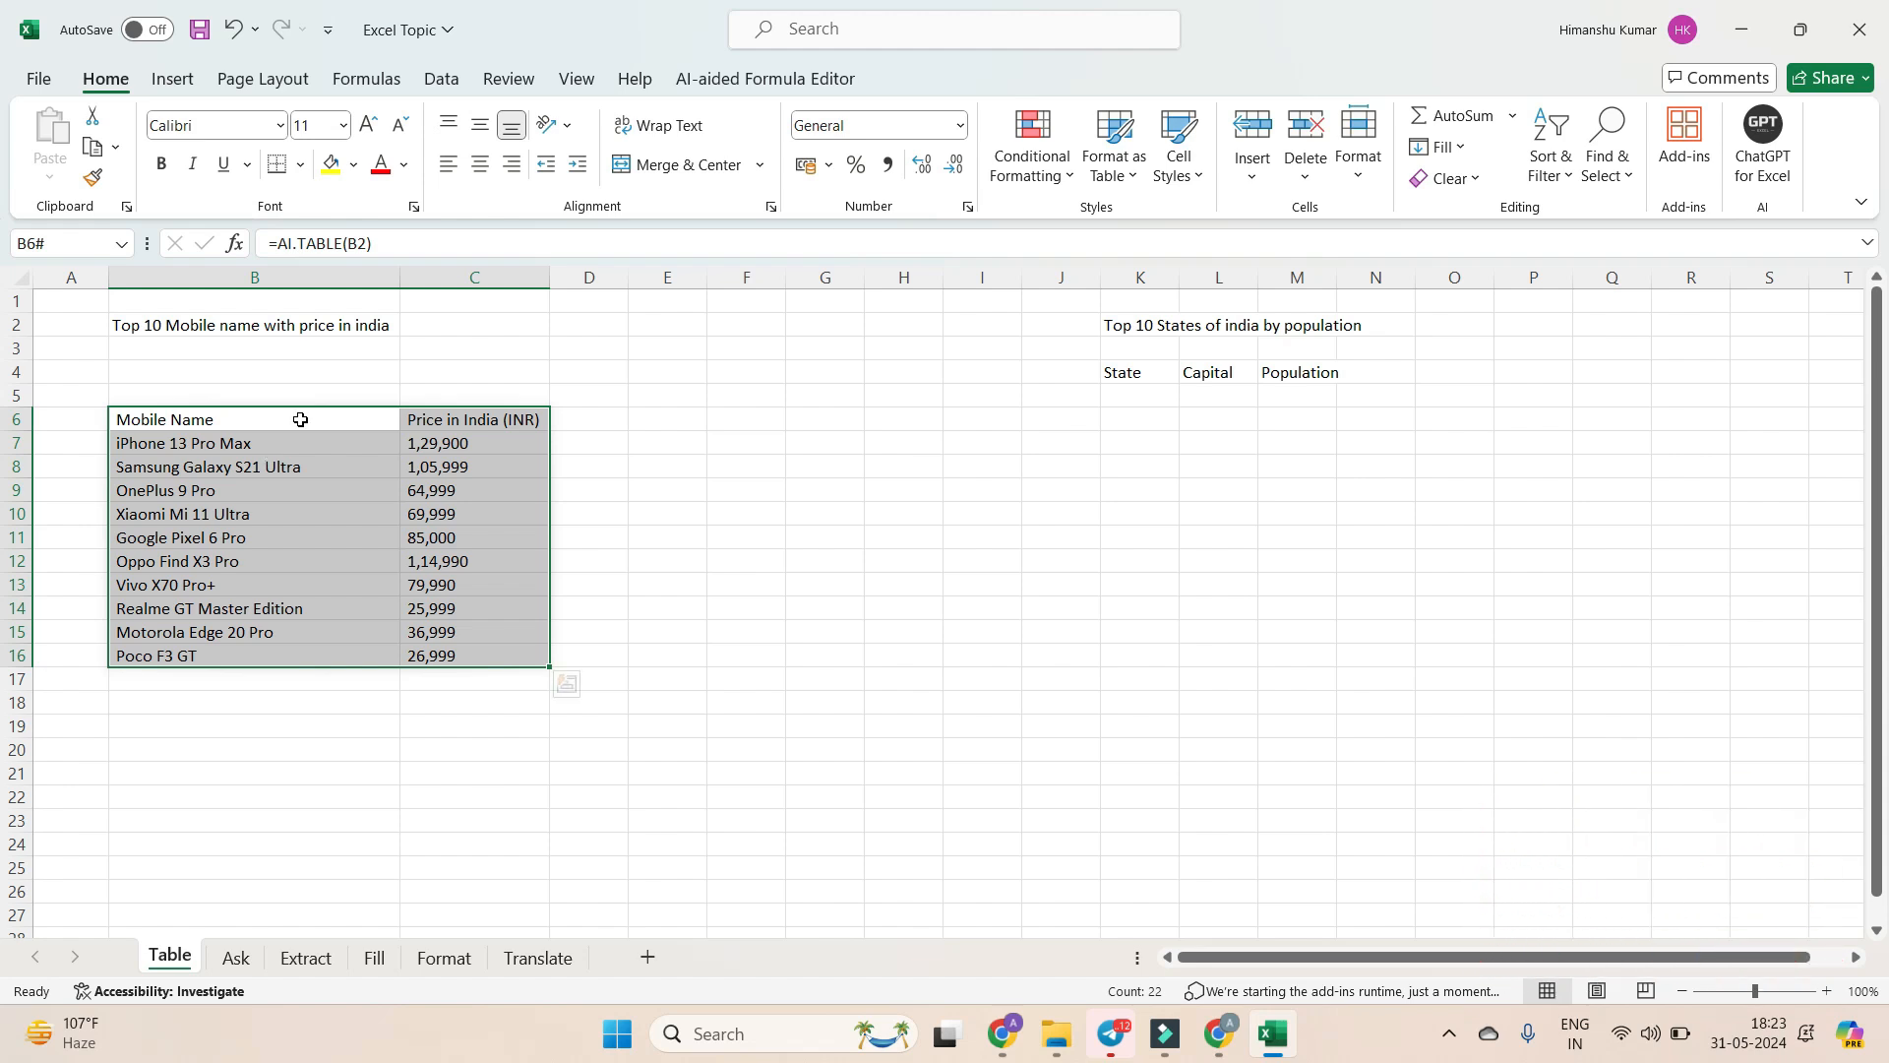
{"action": "left_click_drag", "start_coordinate": [306, 427], "coordinate": [535, 654]}
Extend the prompt in B2 to read "Top 10 Mobile name with price in india also provide manufacturing country name"
{"action": "left_click", "coordinate": [180, 322]}
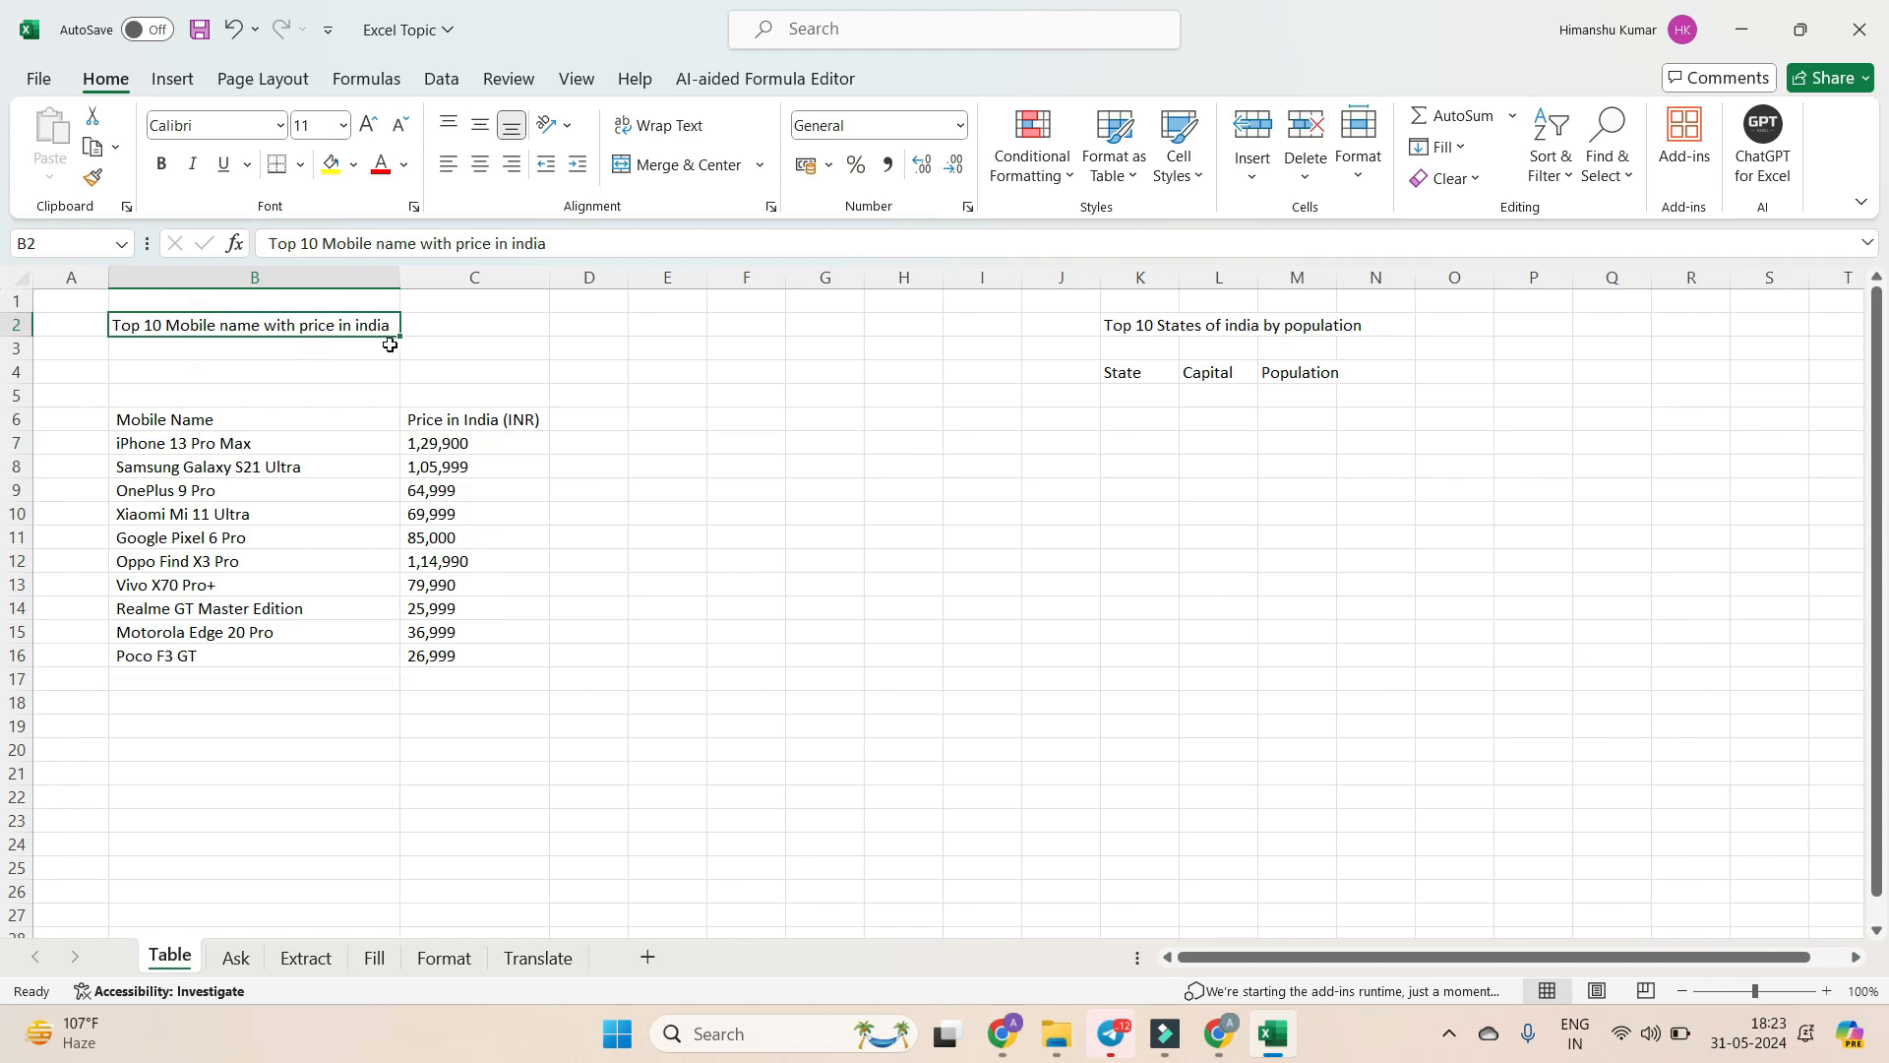
{"action": "left_click", "coordinate": [576, 245]}
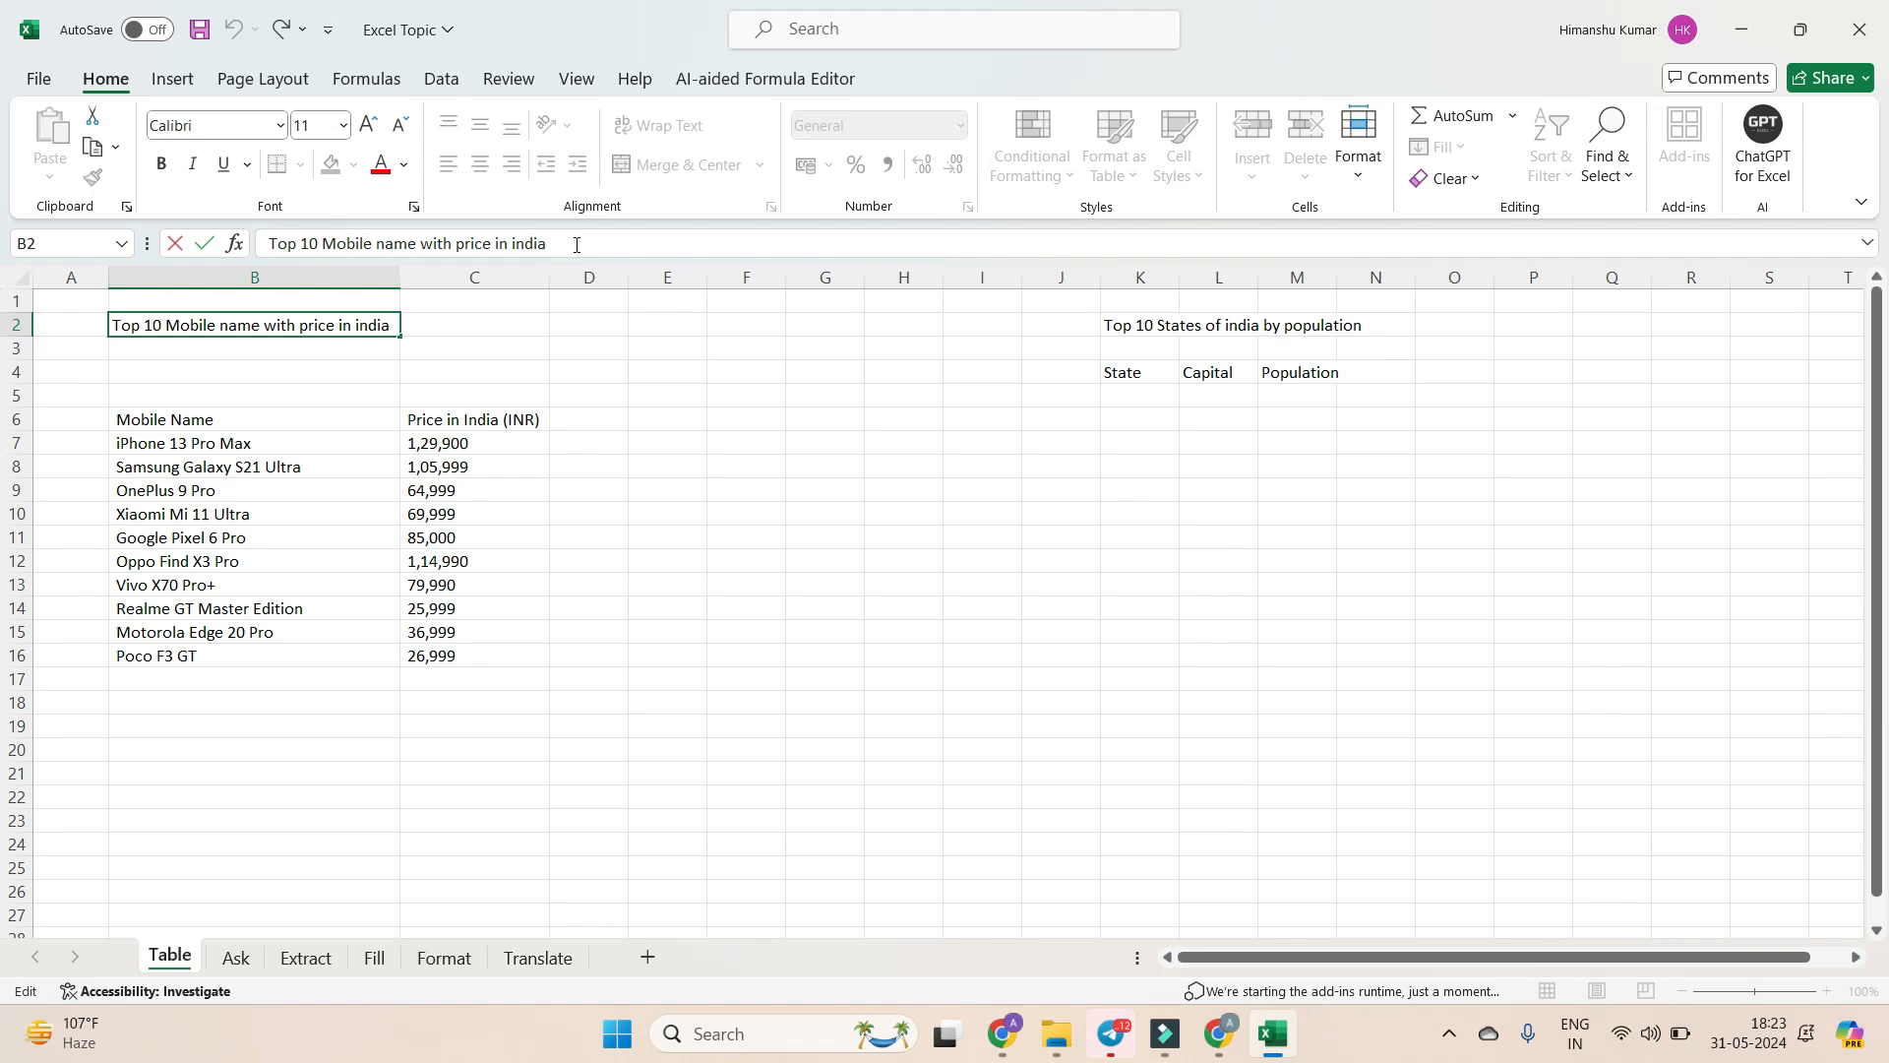
{"action": "type", "text": "also provide coun"}
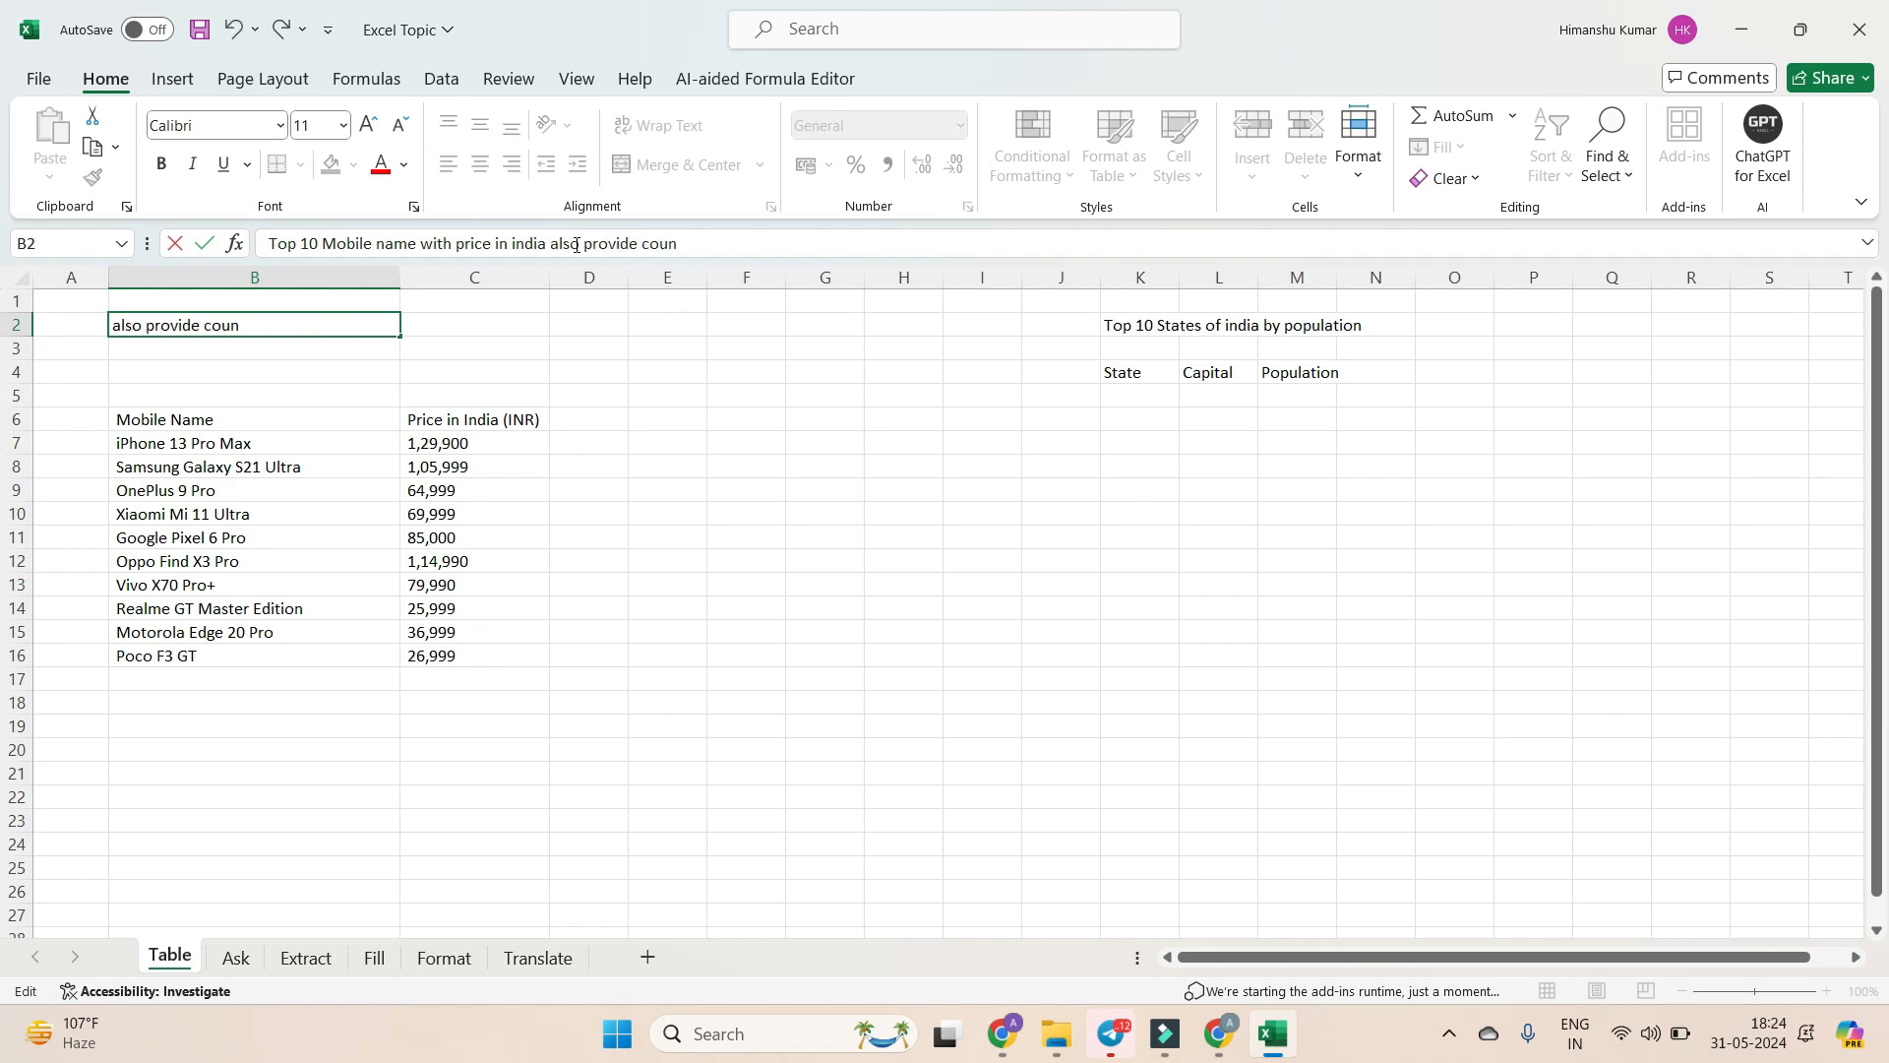
{"action": "key", "text": "BackSpace"}
{"action": "key", "text": "BackSpace"}
{"action": "key", "text": "BackSpace"}
{"action": "key", "text": "BackSpace"}
{"action": "type", "text": "manufacturing country name"}
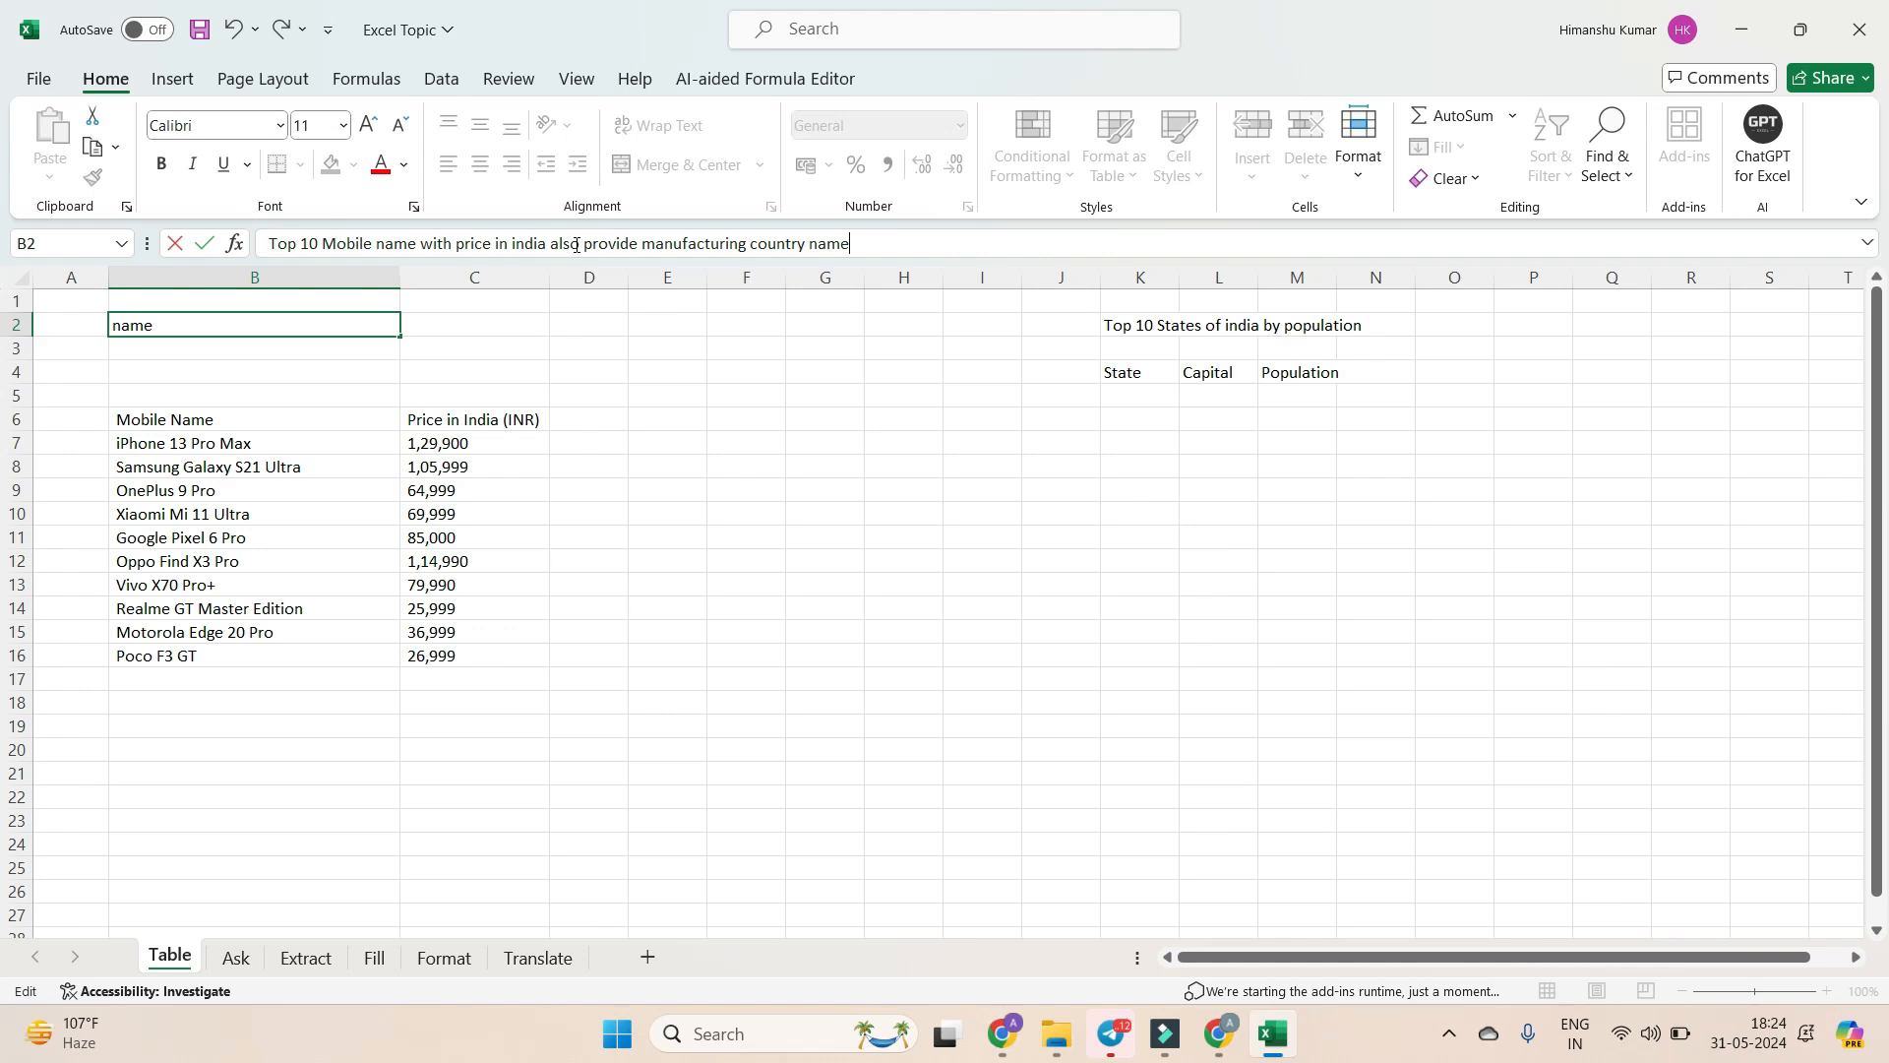
{"action": "key", "text": "Return"}
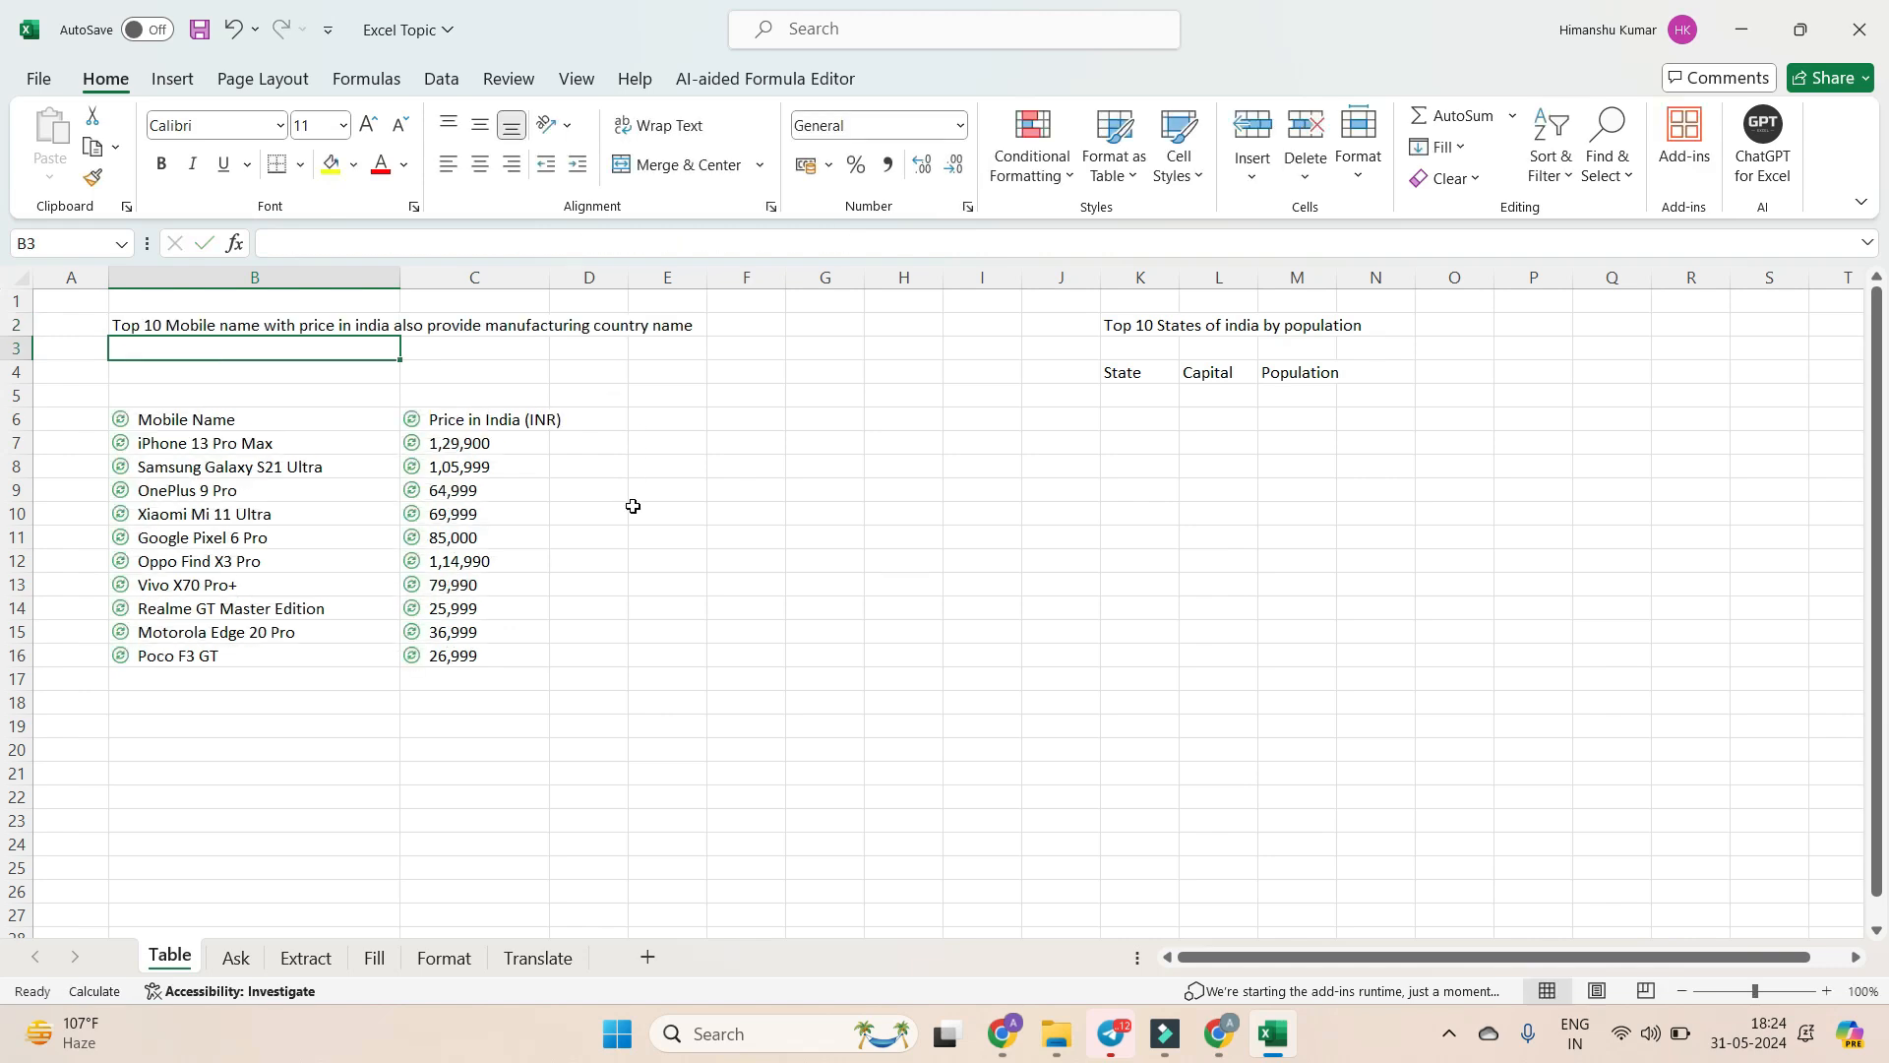
Check the regenerated table's three columns and autofit the width of column D
{"action": "left_click_drag", "start_coordinate": [253, 429], "coordinate": [394, 653]}
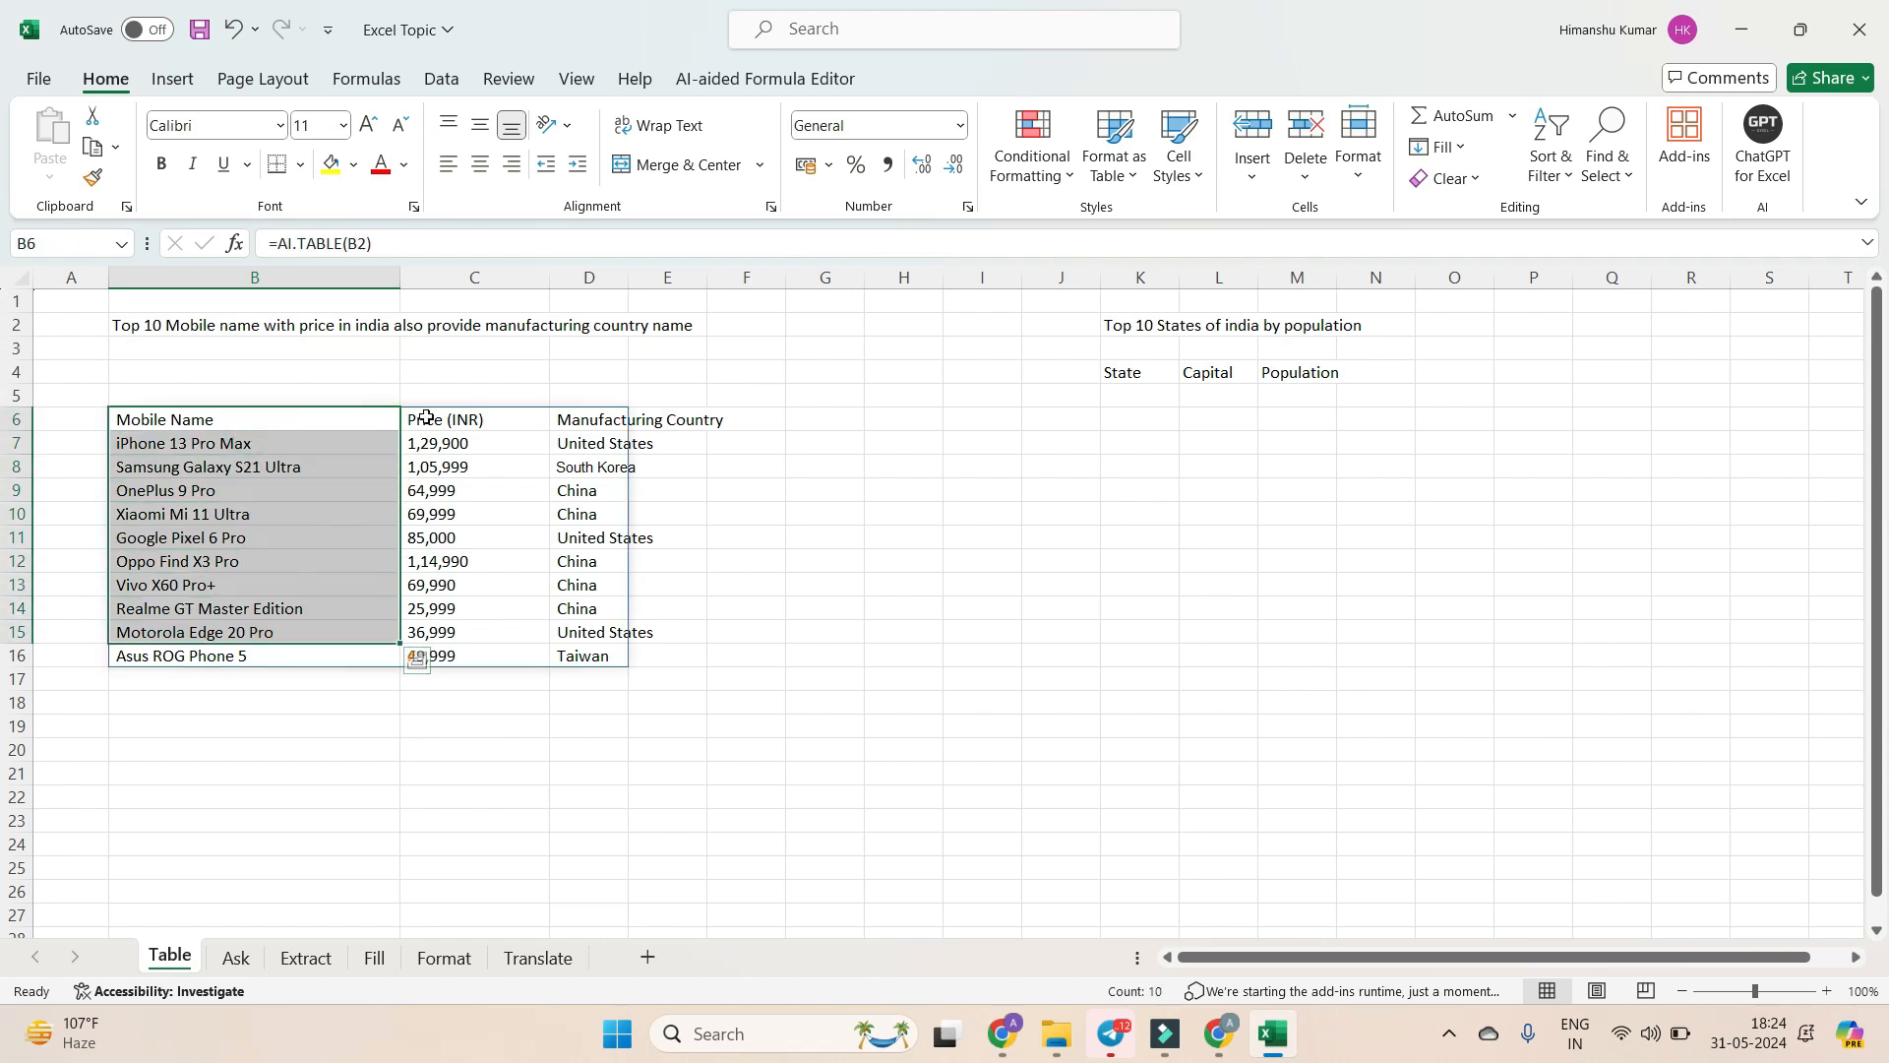
{"action": "left_click_drag", "start_coordinate": [421, 417], "coordinate": [434, 679]}
{"action": "left_click_drag", "start_coordinate": [590, 421], "coordinate": [595, 658]}
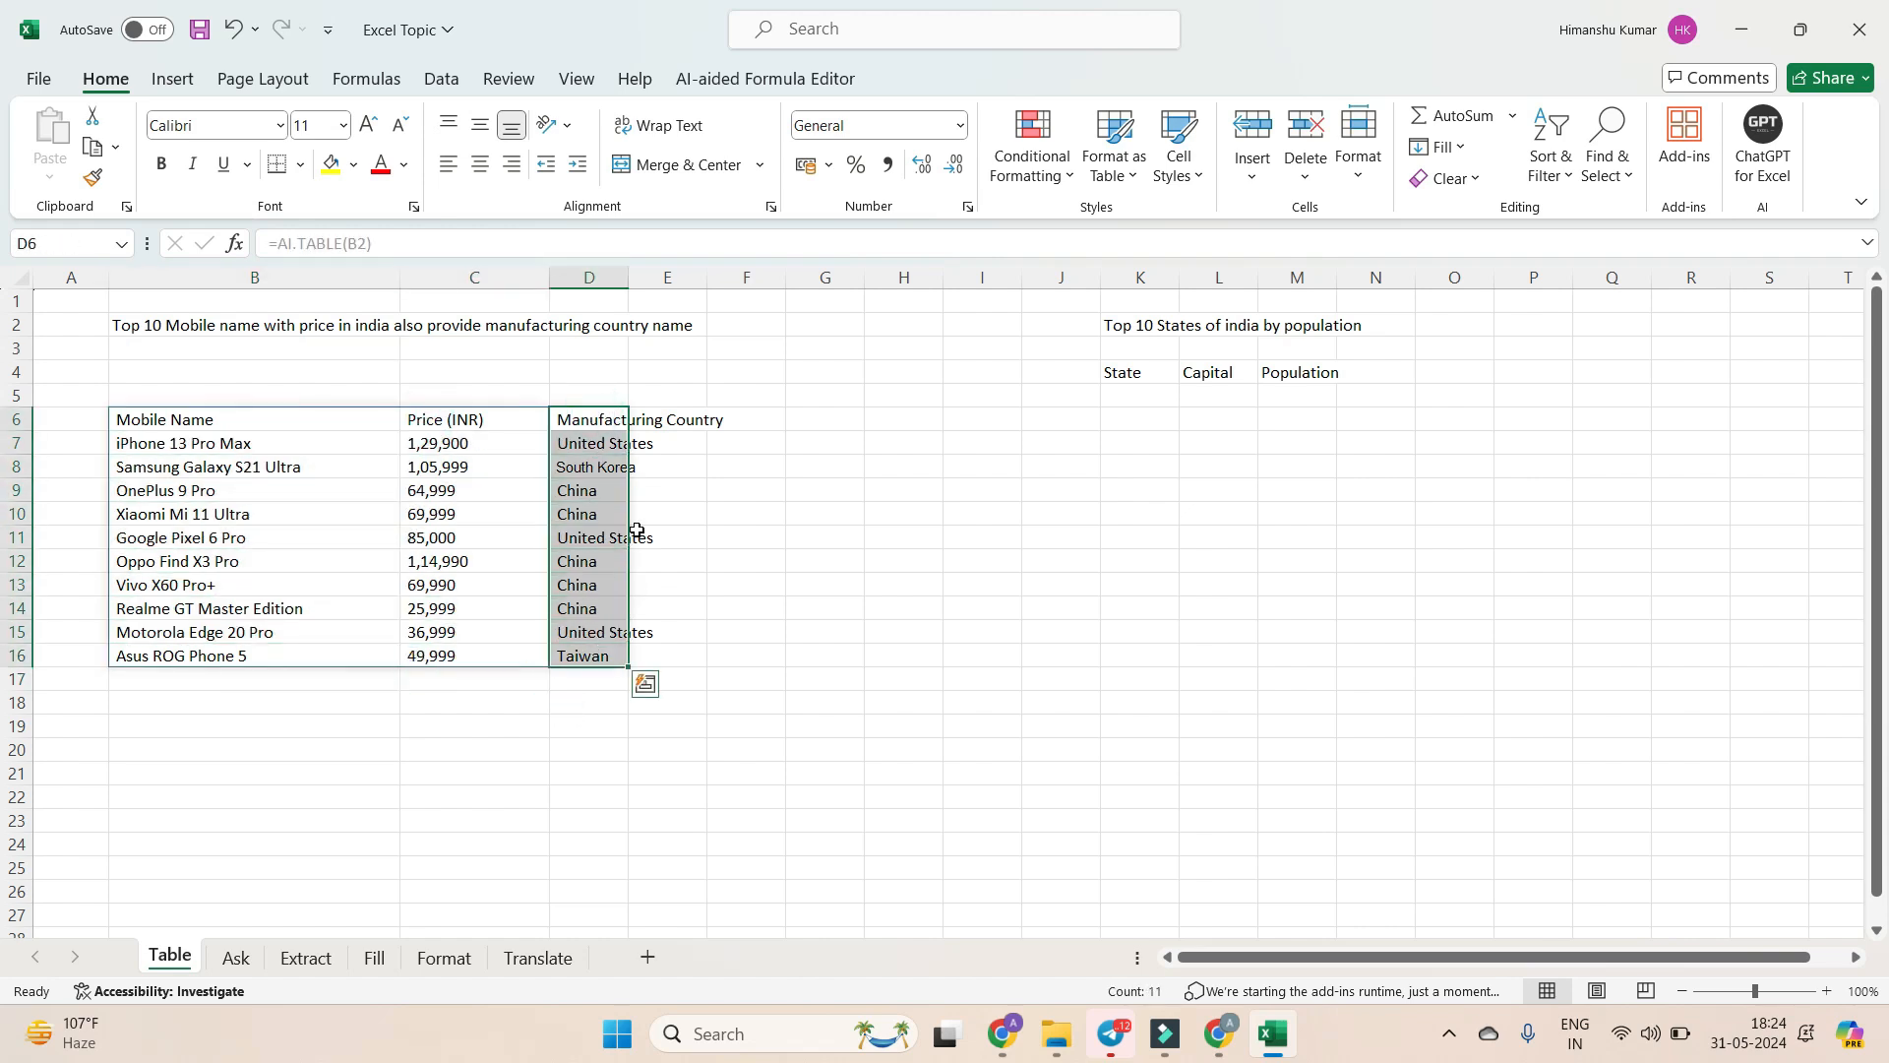
{"action": "double_click", "coordinate": [627, 278]}
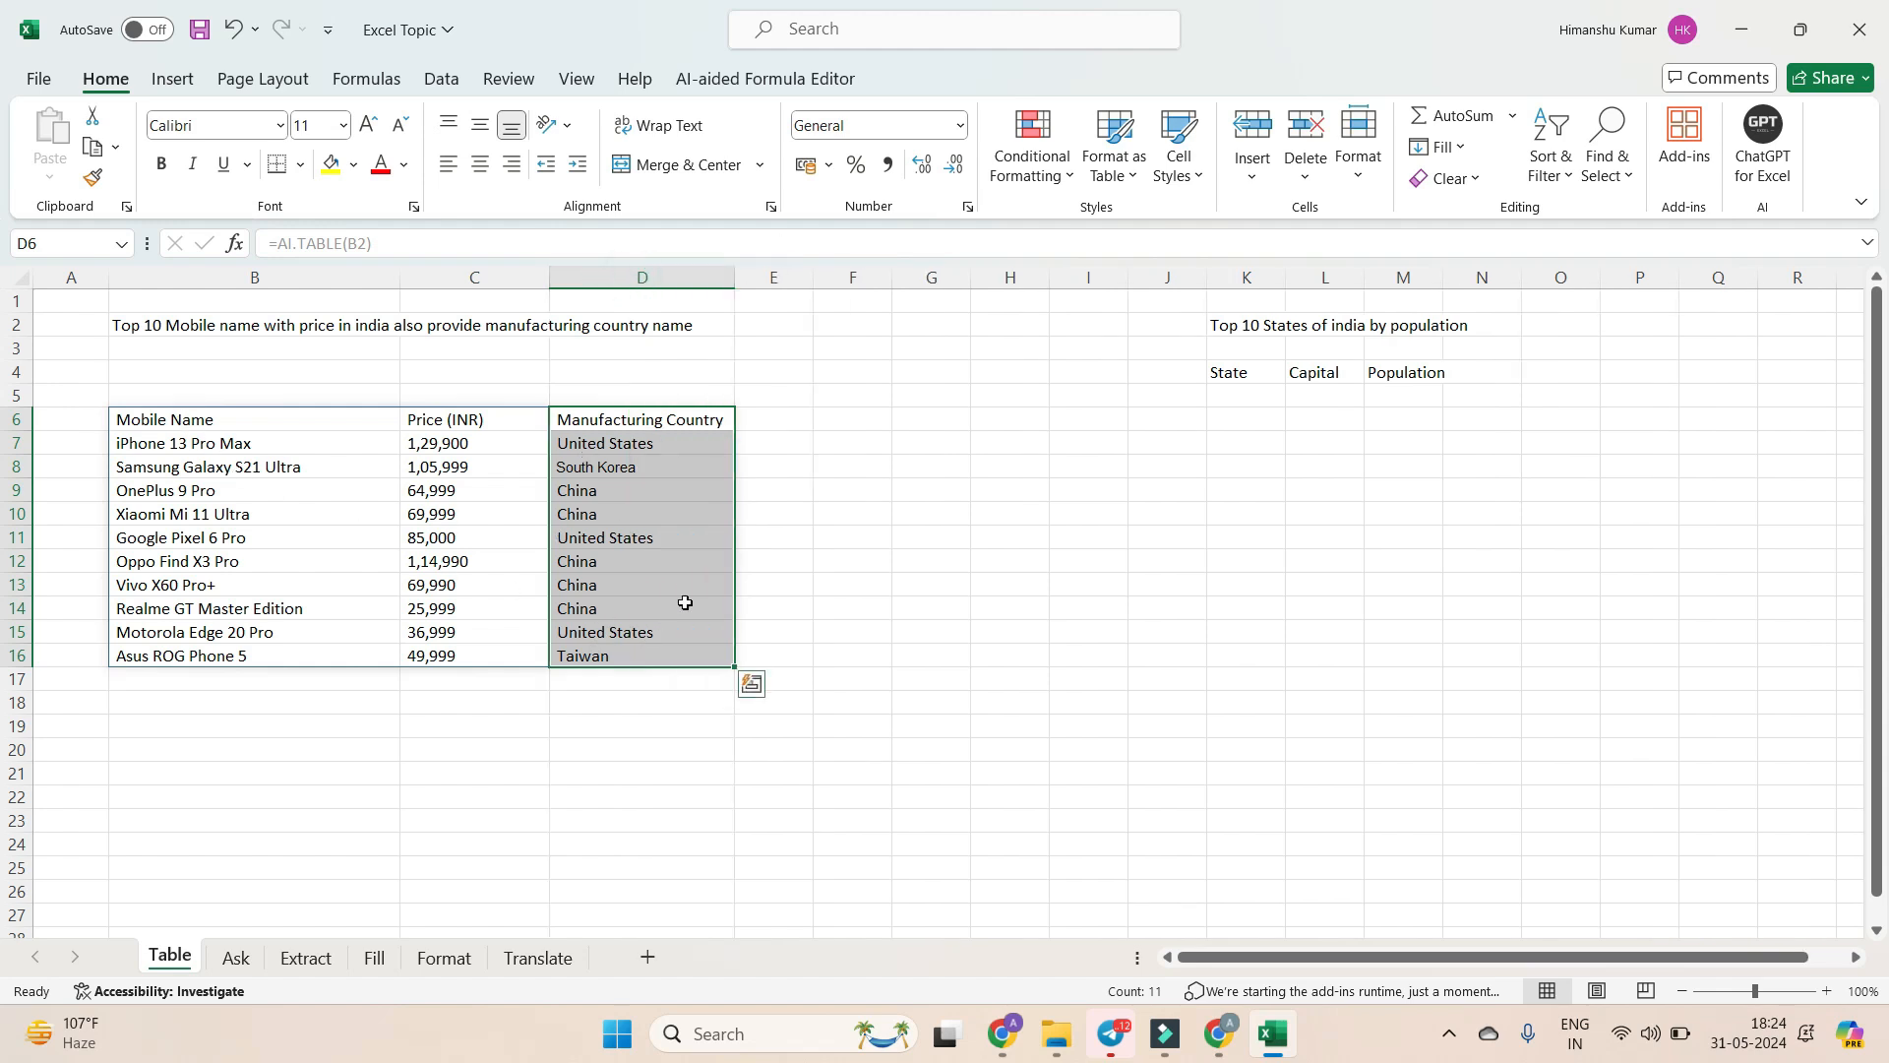
{"action": "left_click", "coordinate": [805, 451]}
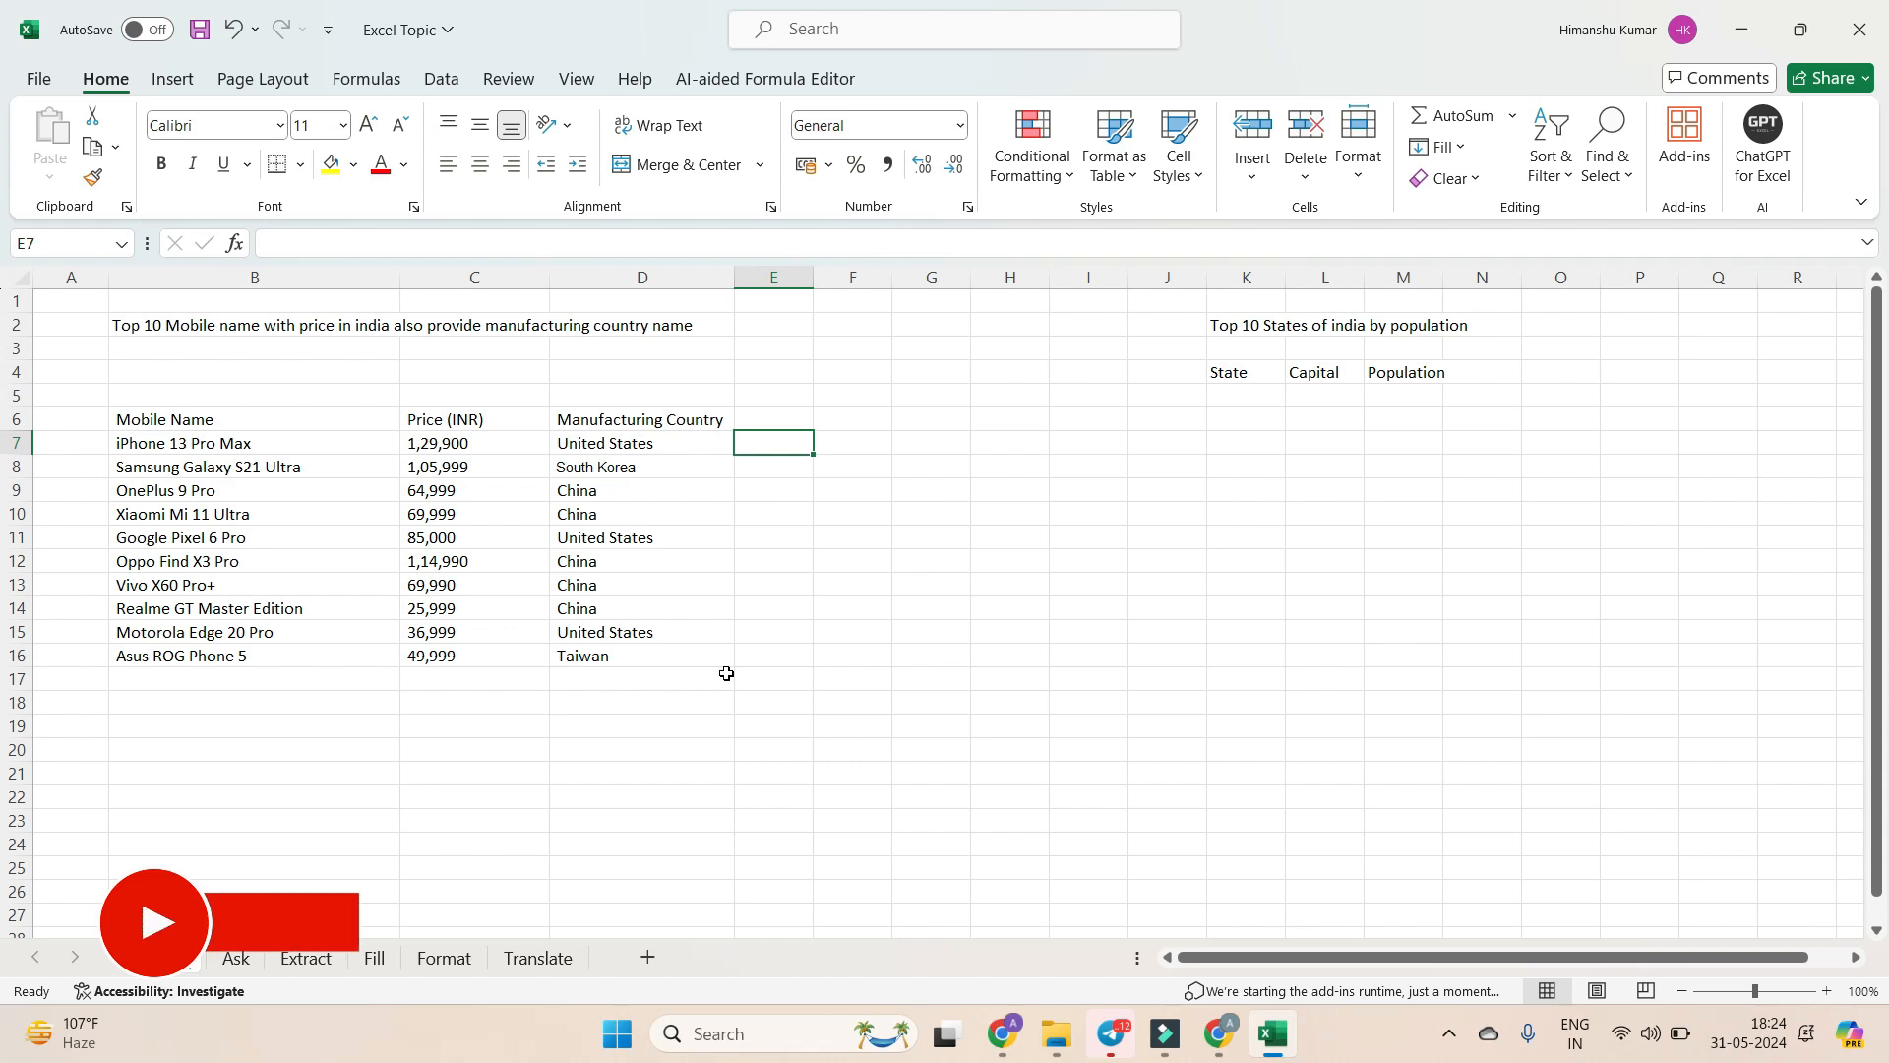
Review the states prompt in K2 and the headers in K4:M4, and autofit the width of column M
{"action": "left_click", "coordinate": [1222, 328]}
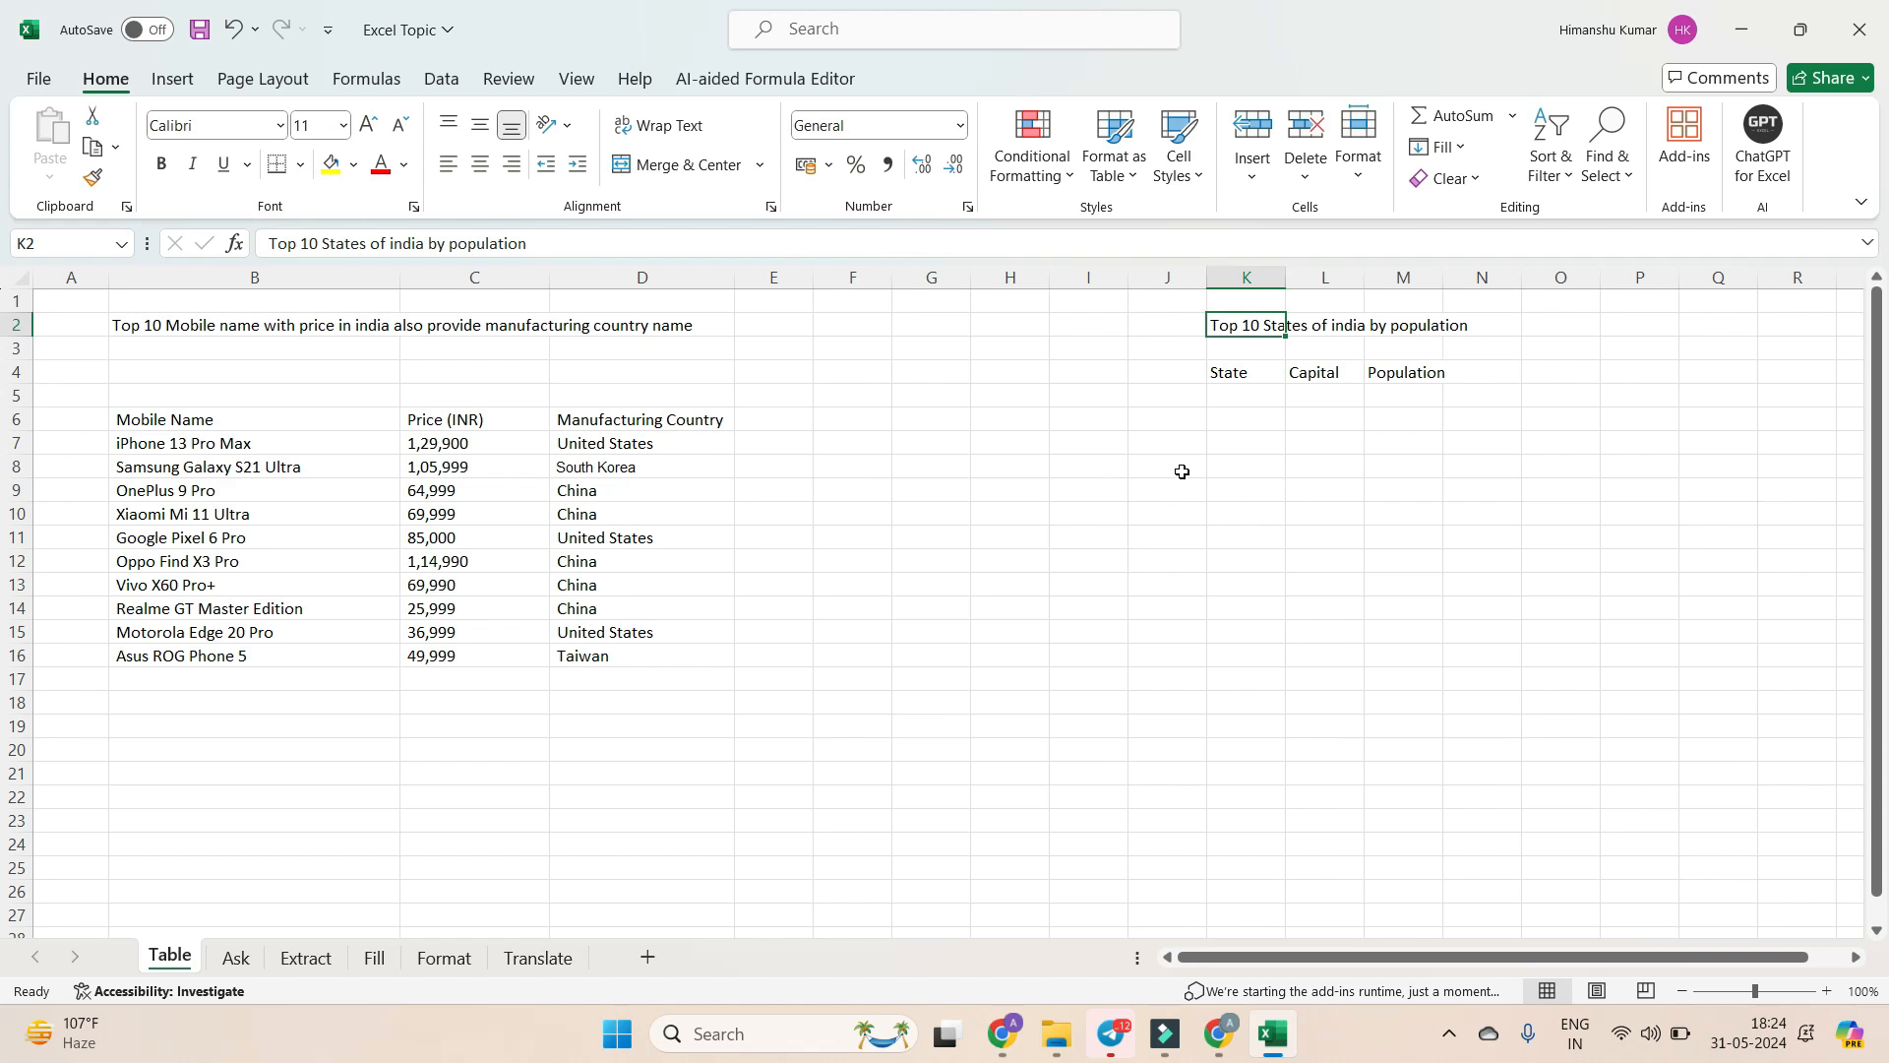
{"action": "left_click_drag", "start_coordinate": [1231, 377], "coordinate": [1396, 377]}
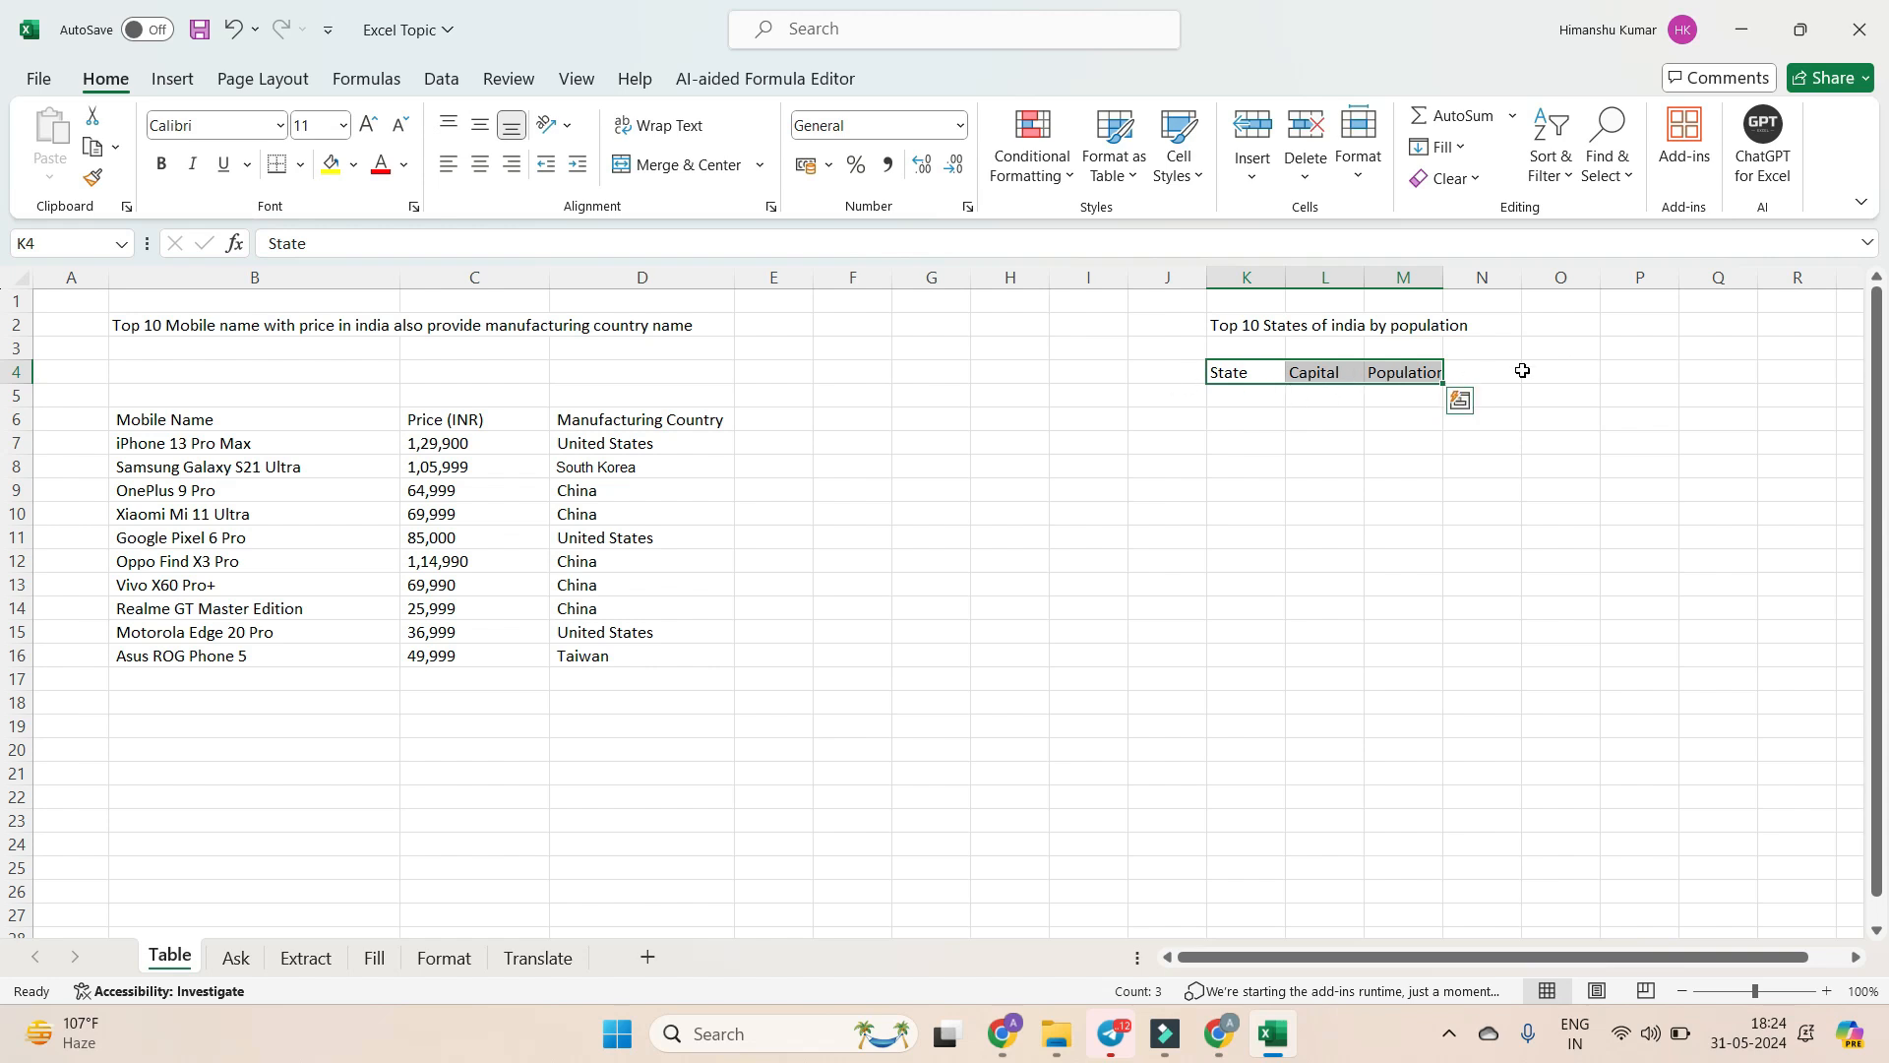
{"action": "double_click", "coordinate": [1451, 280]}
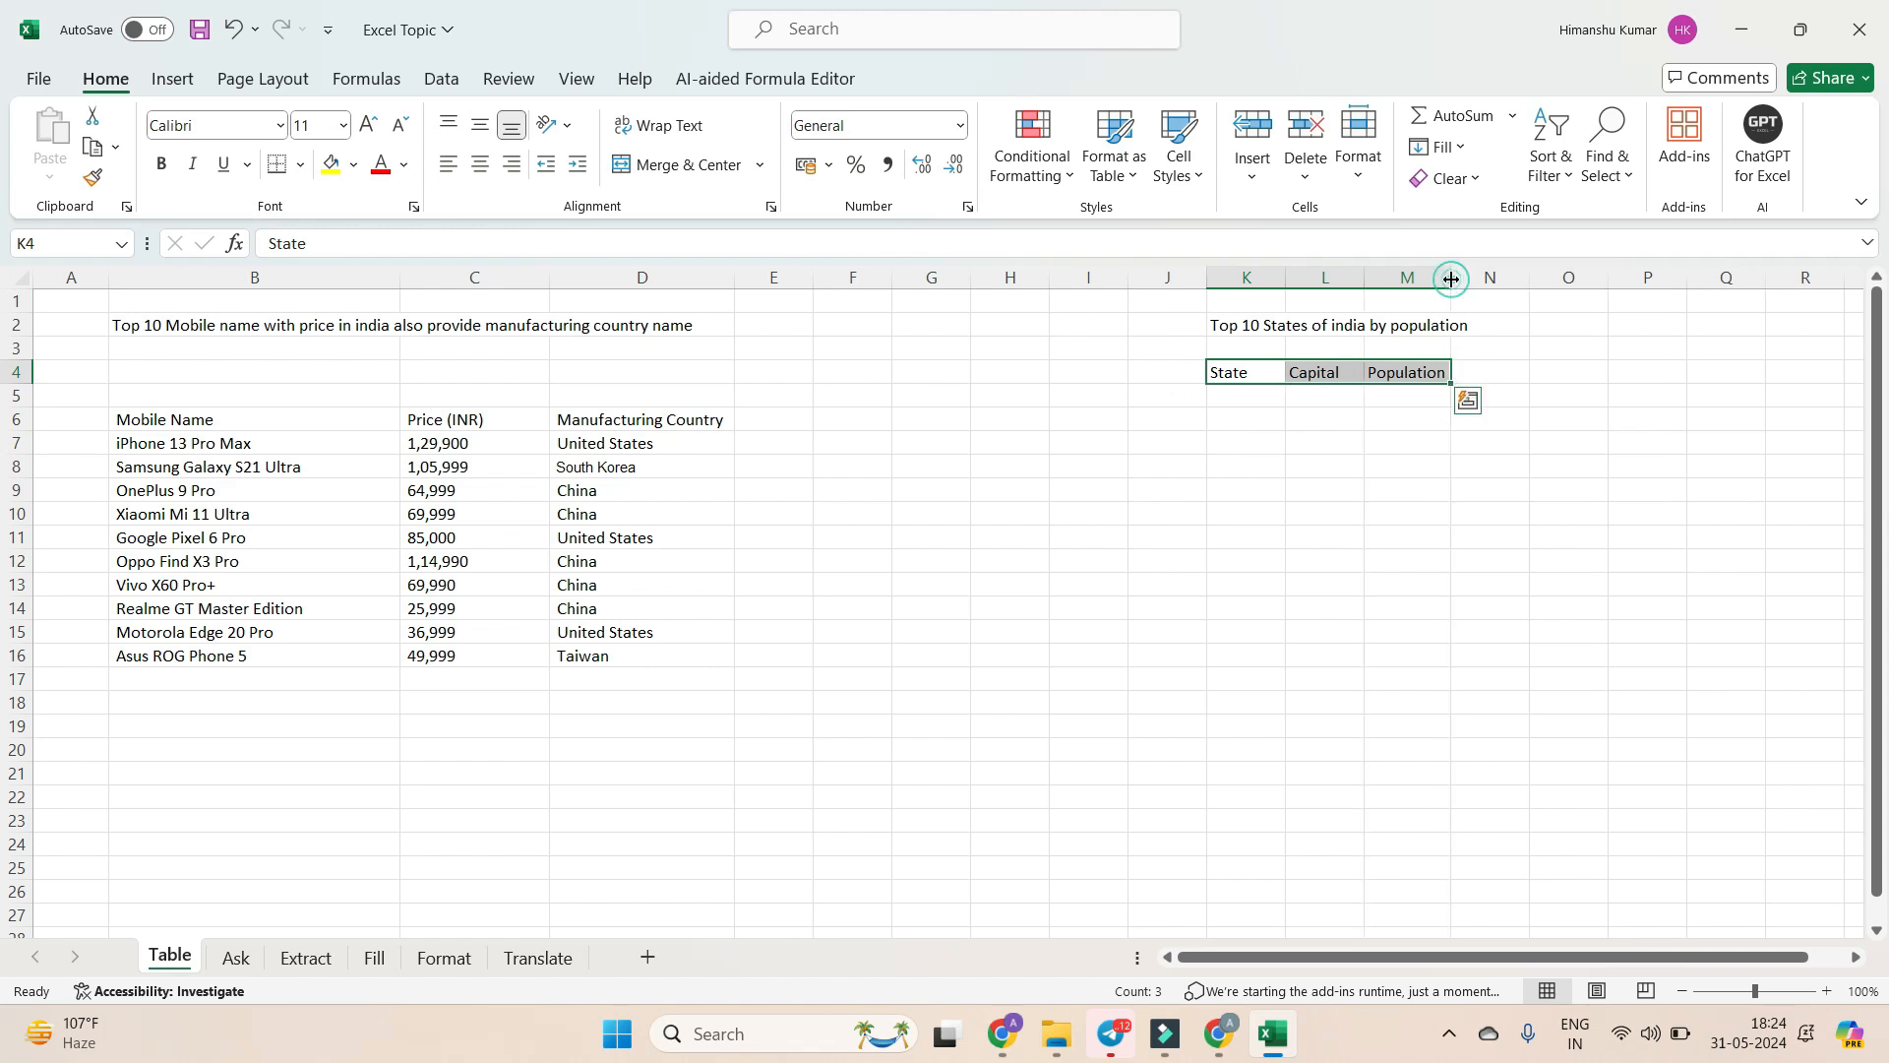
Enter an AI.TABLE formula in cell K5 that uses the prompt in K2 and the headers in K4:M4
{"action": "left_click", "coordinate": [1244, 402]}
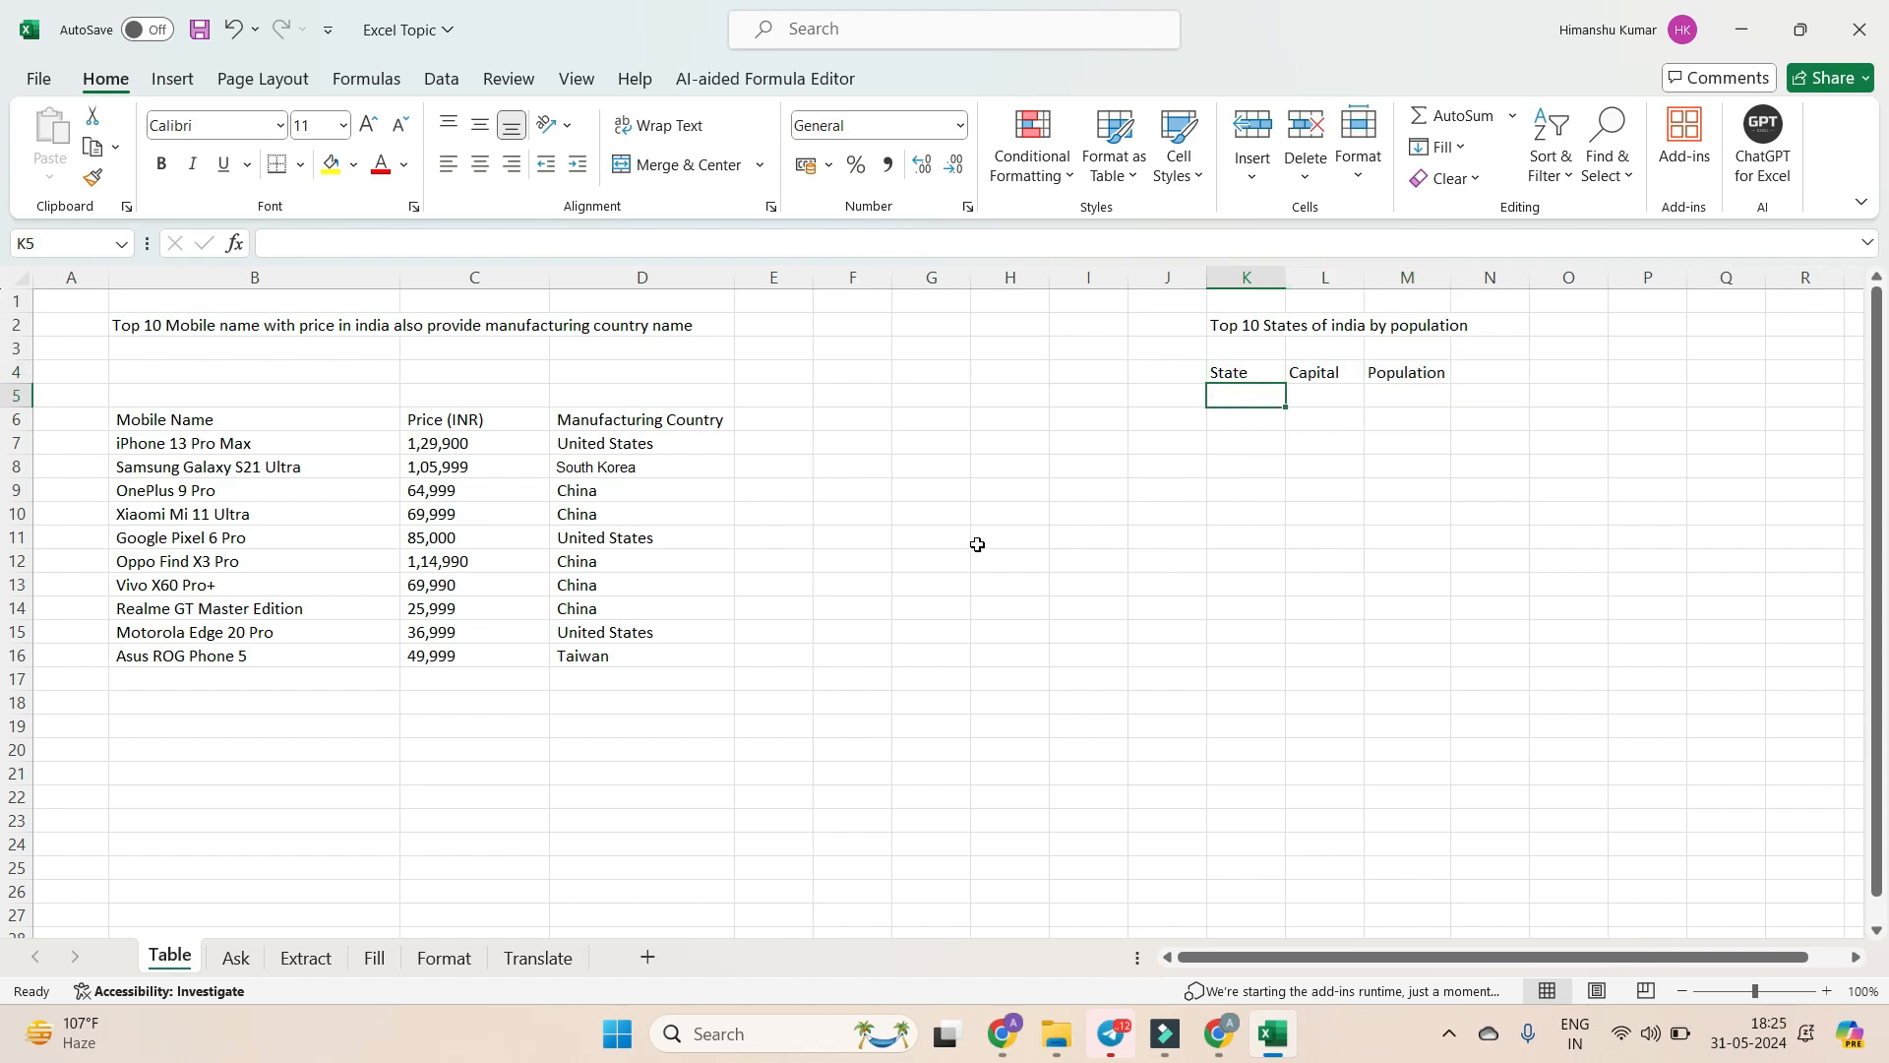
{"action": "type", "text": "=ai"}
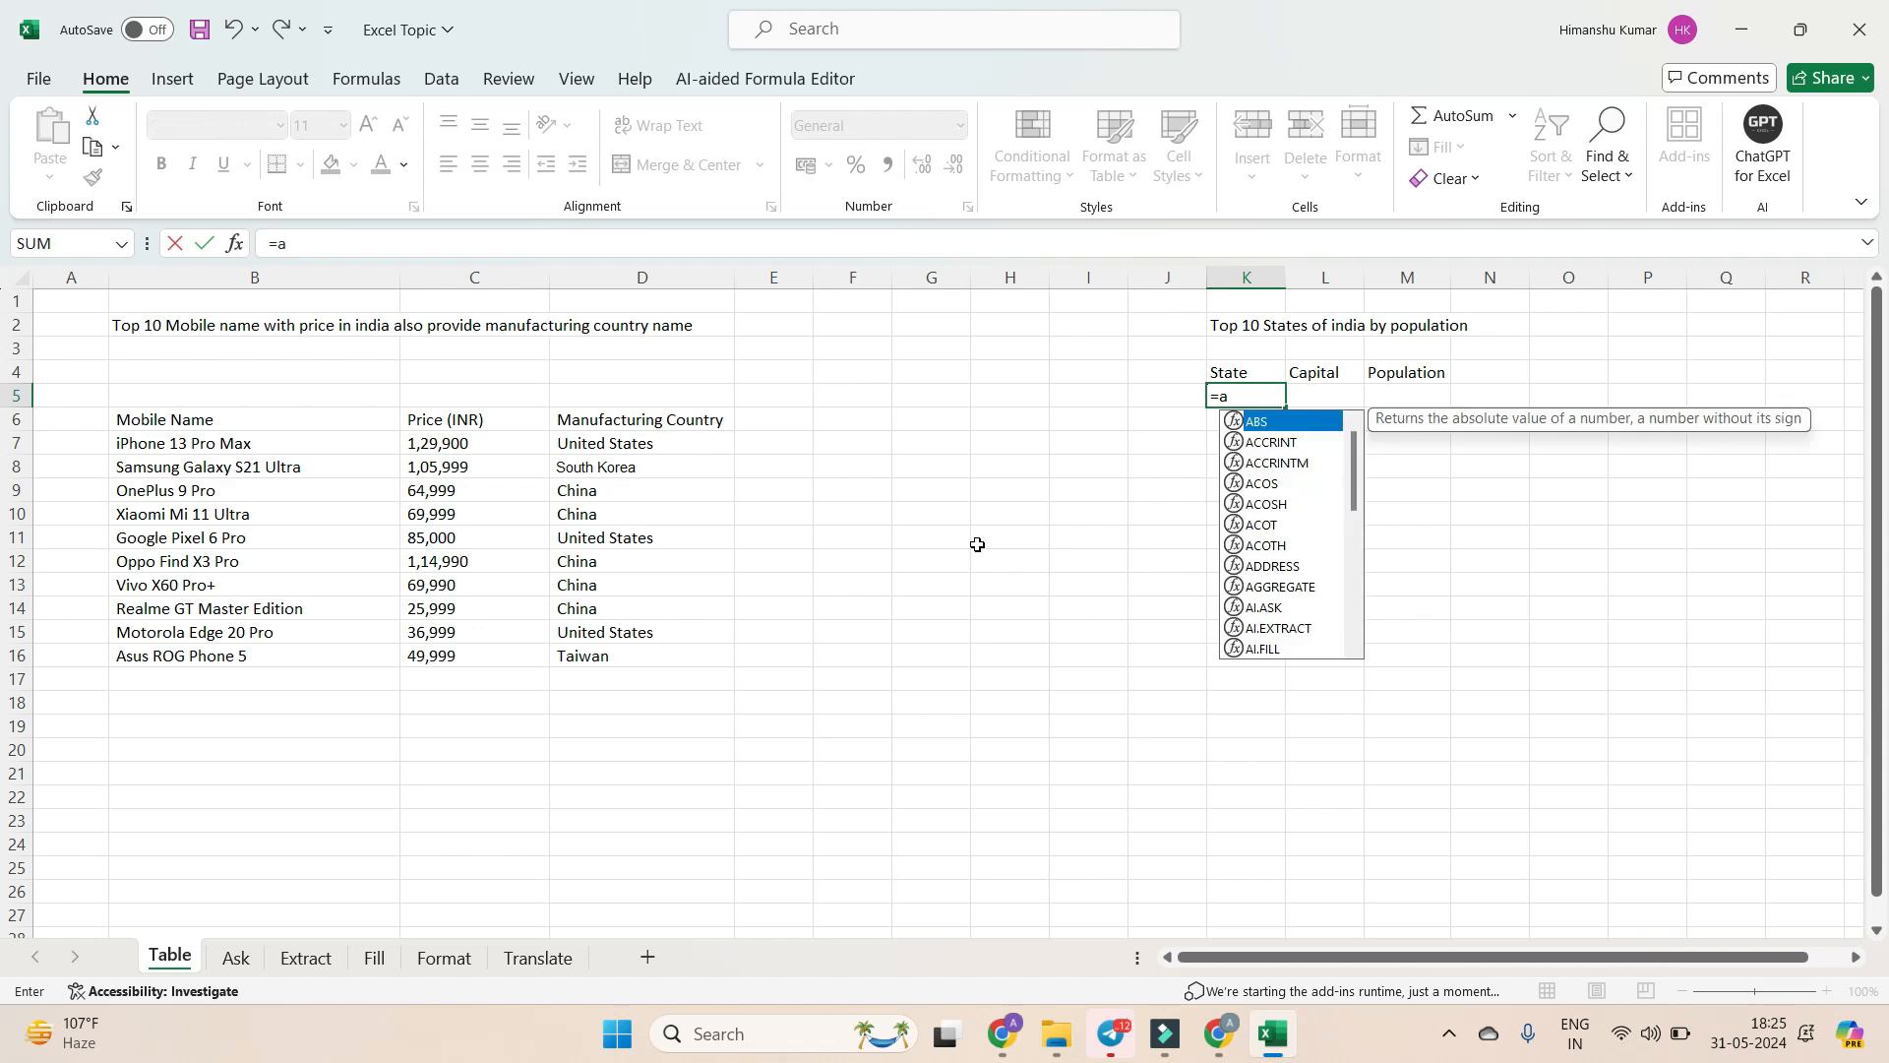
{"action": "key", "text": "Down"}
{"action": "key", "text": "Down"}
{"action": "key", "text": "Down"}
{"action": "key", "text": "Down"}
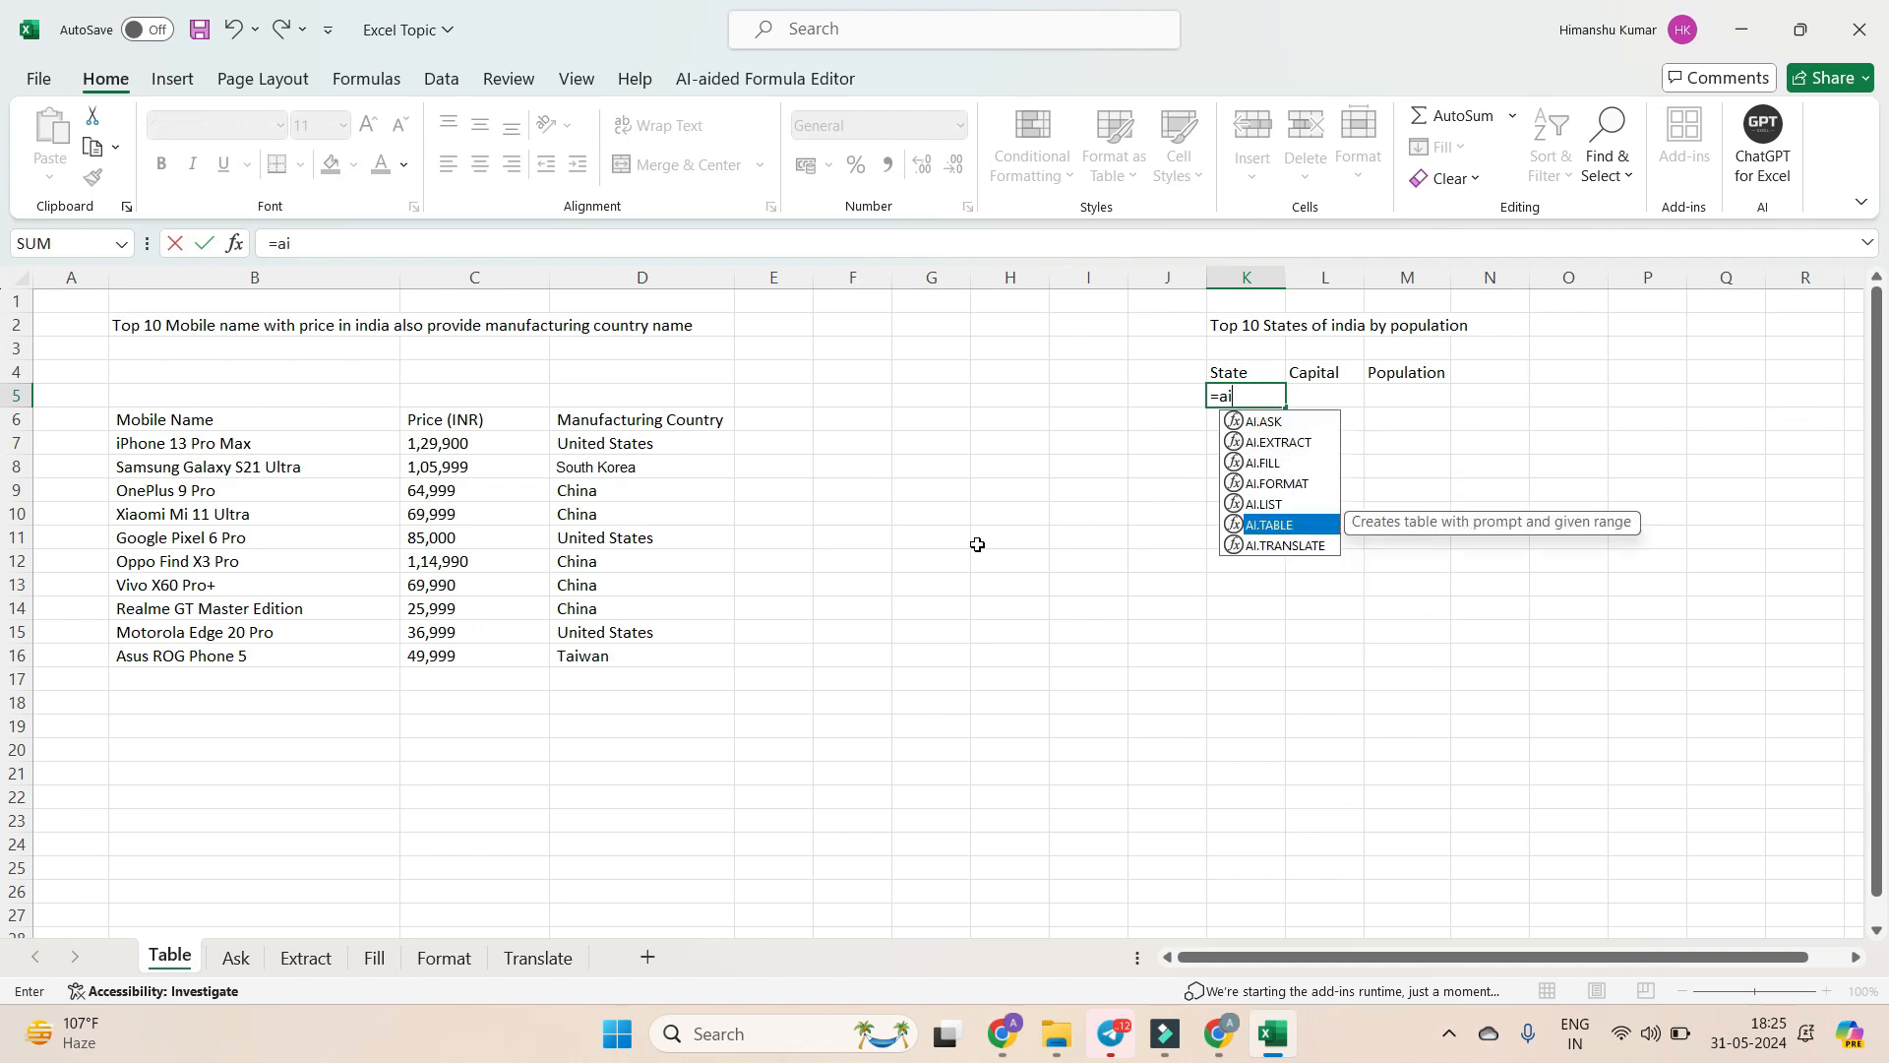
{"action": "key", "text": "Tab"}
{"action": "left_click", "coordinate": [1235, 325]}
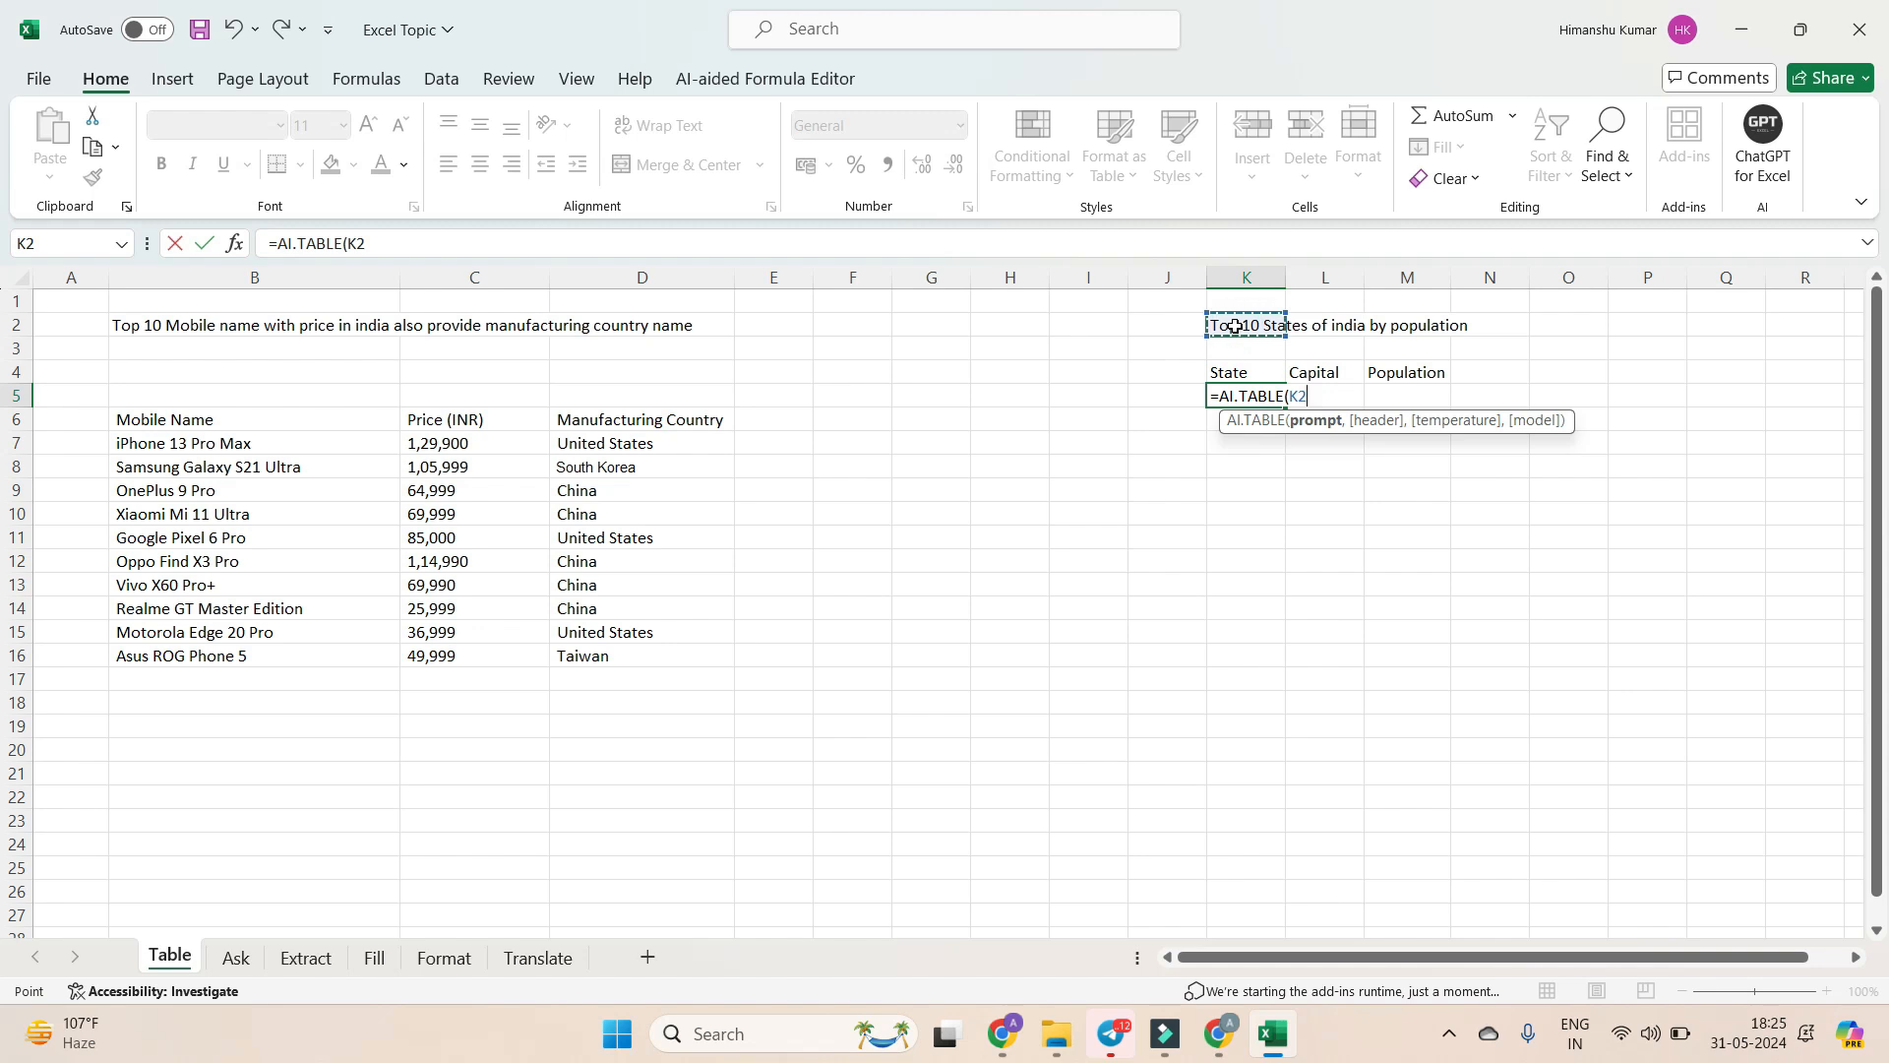
{"action": "type", "text": ","}
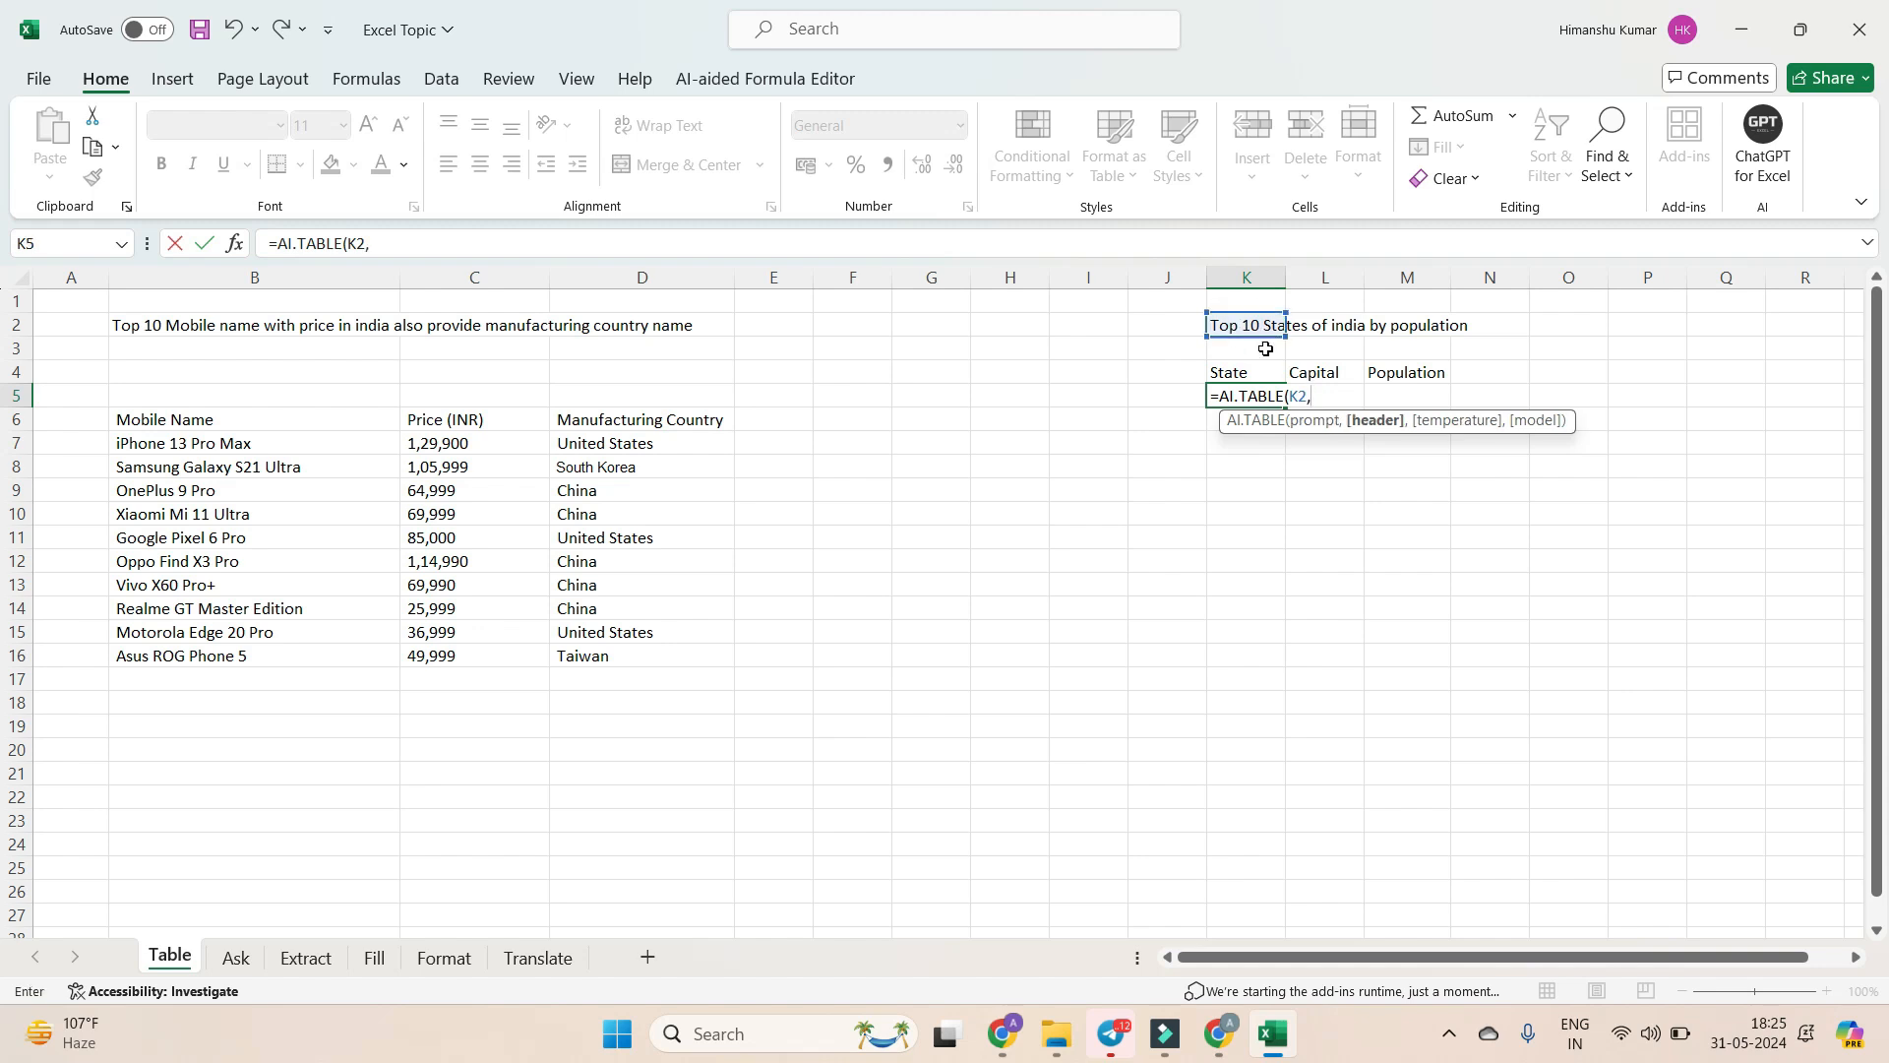
{"action": "left_click_drag", "start_coordinate": [1240, 374], "coordinate": [1386, 377]}
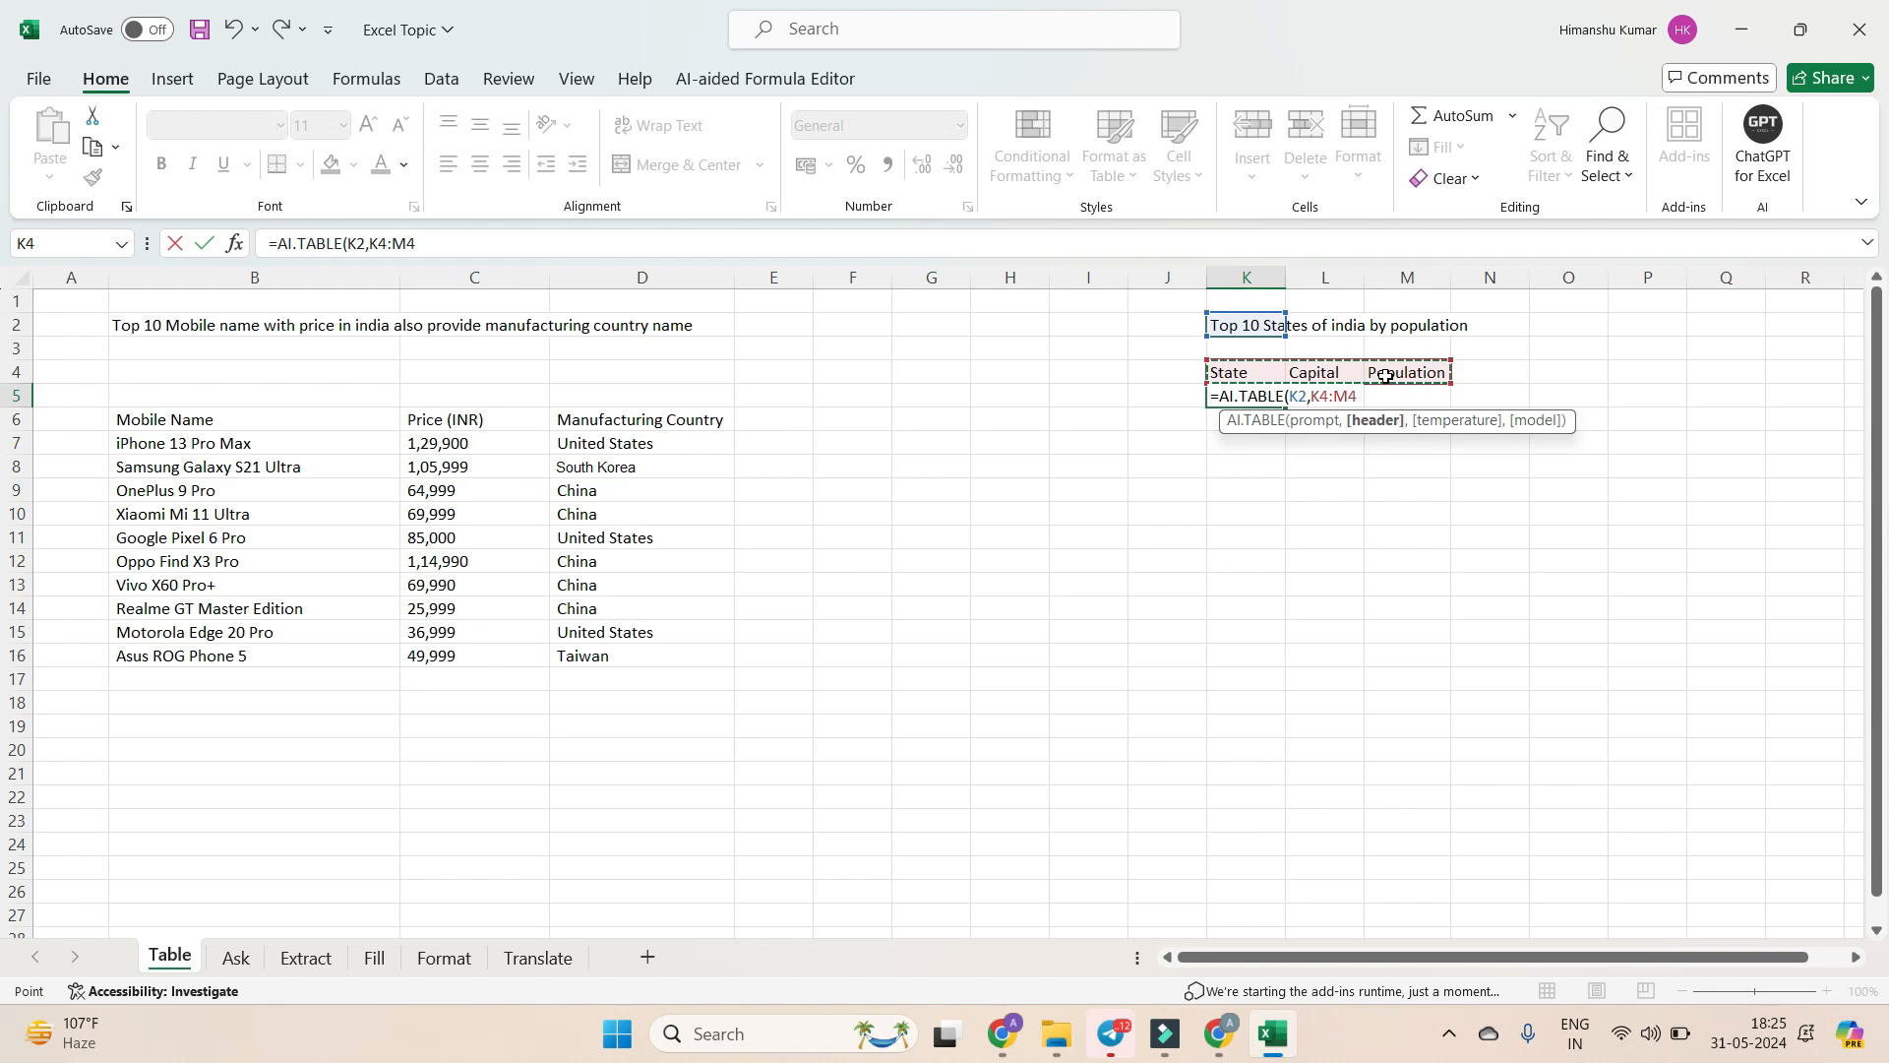
{"action": "key", "text": "Return"}
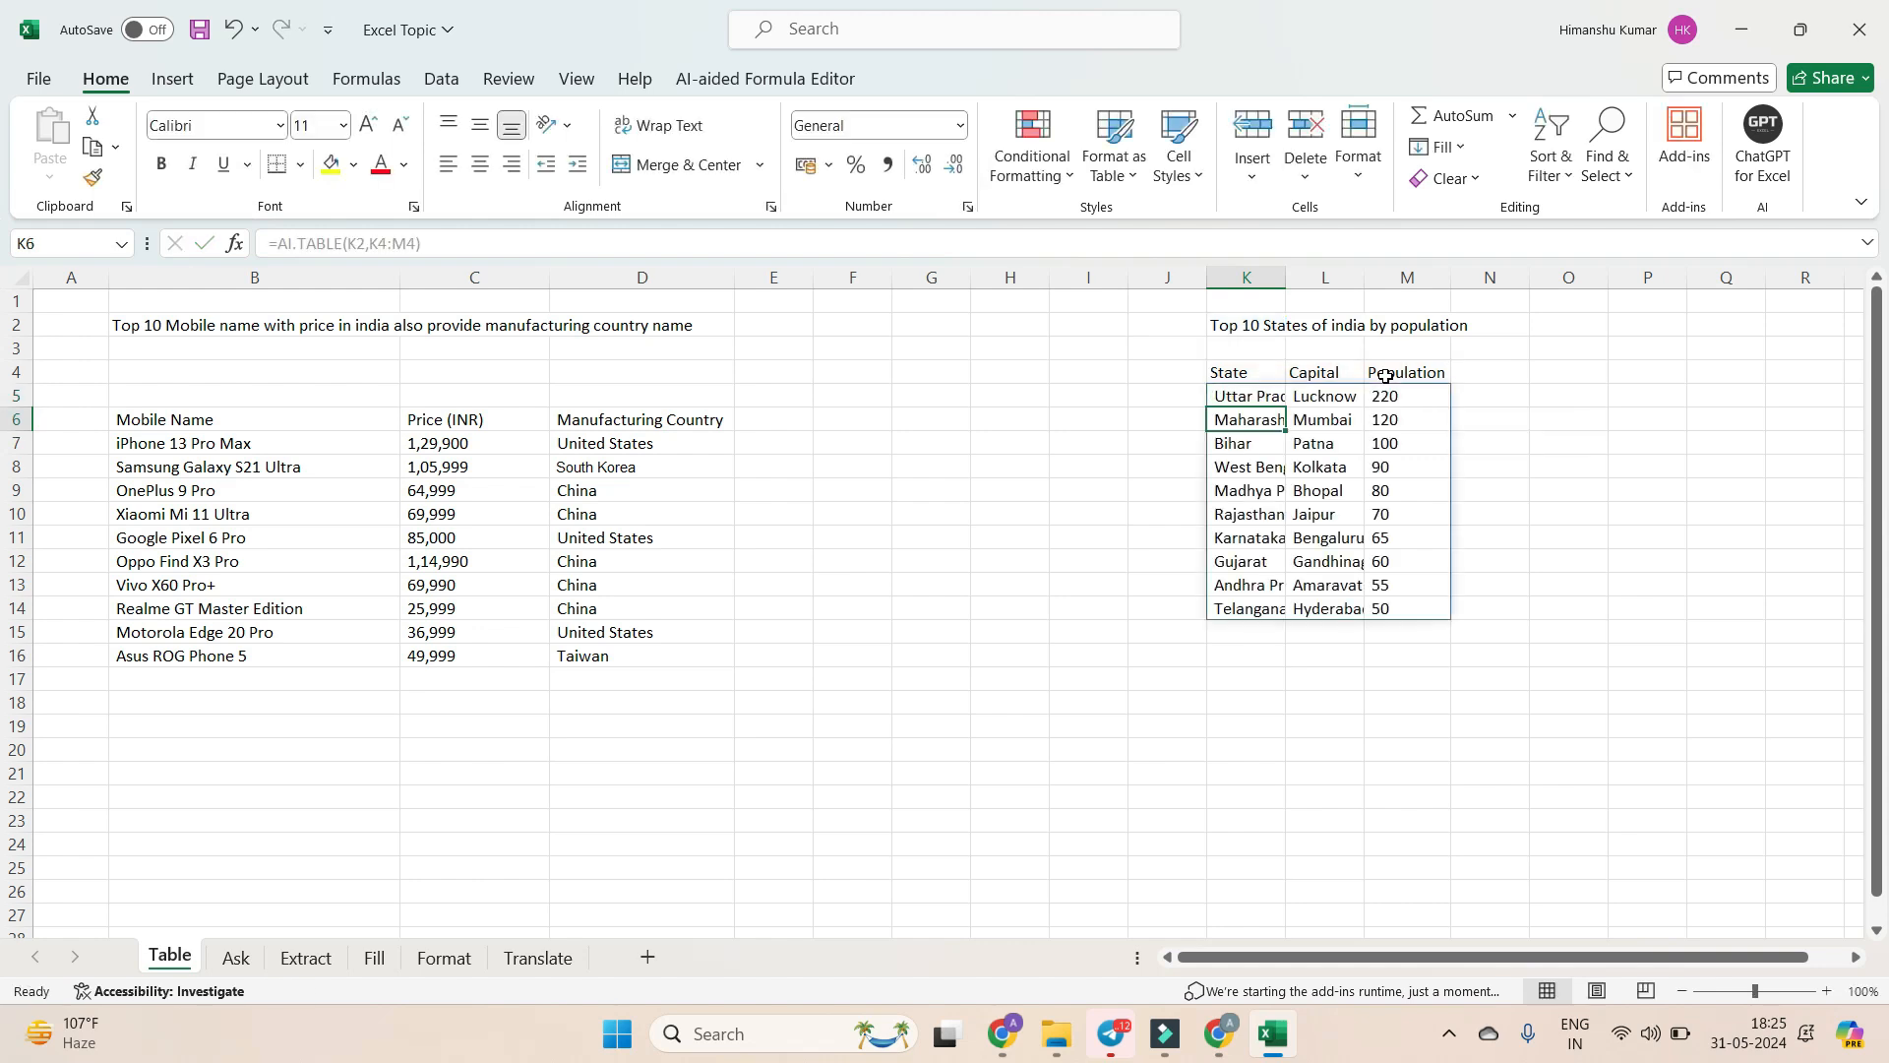
Widen columns K, L and M to fit the generated states table
{"action": "double_click", "coordinate": [1286, 277]}
{"action": "double_click", "coordinate": [1554, 277]}
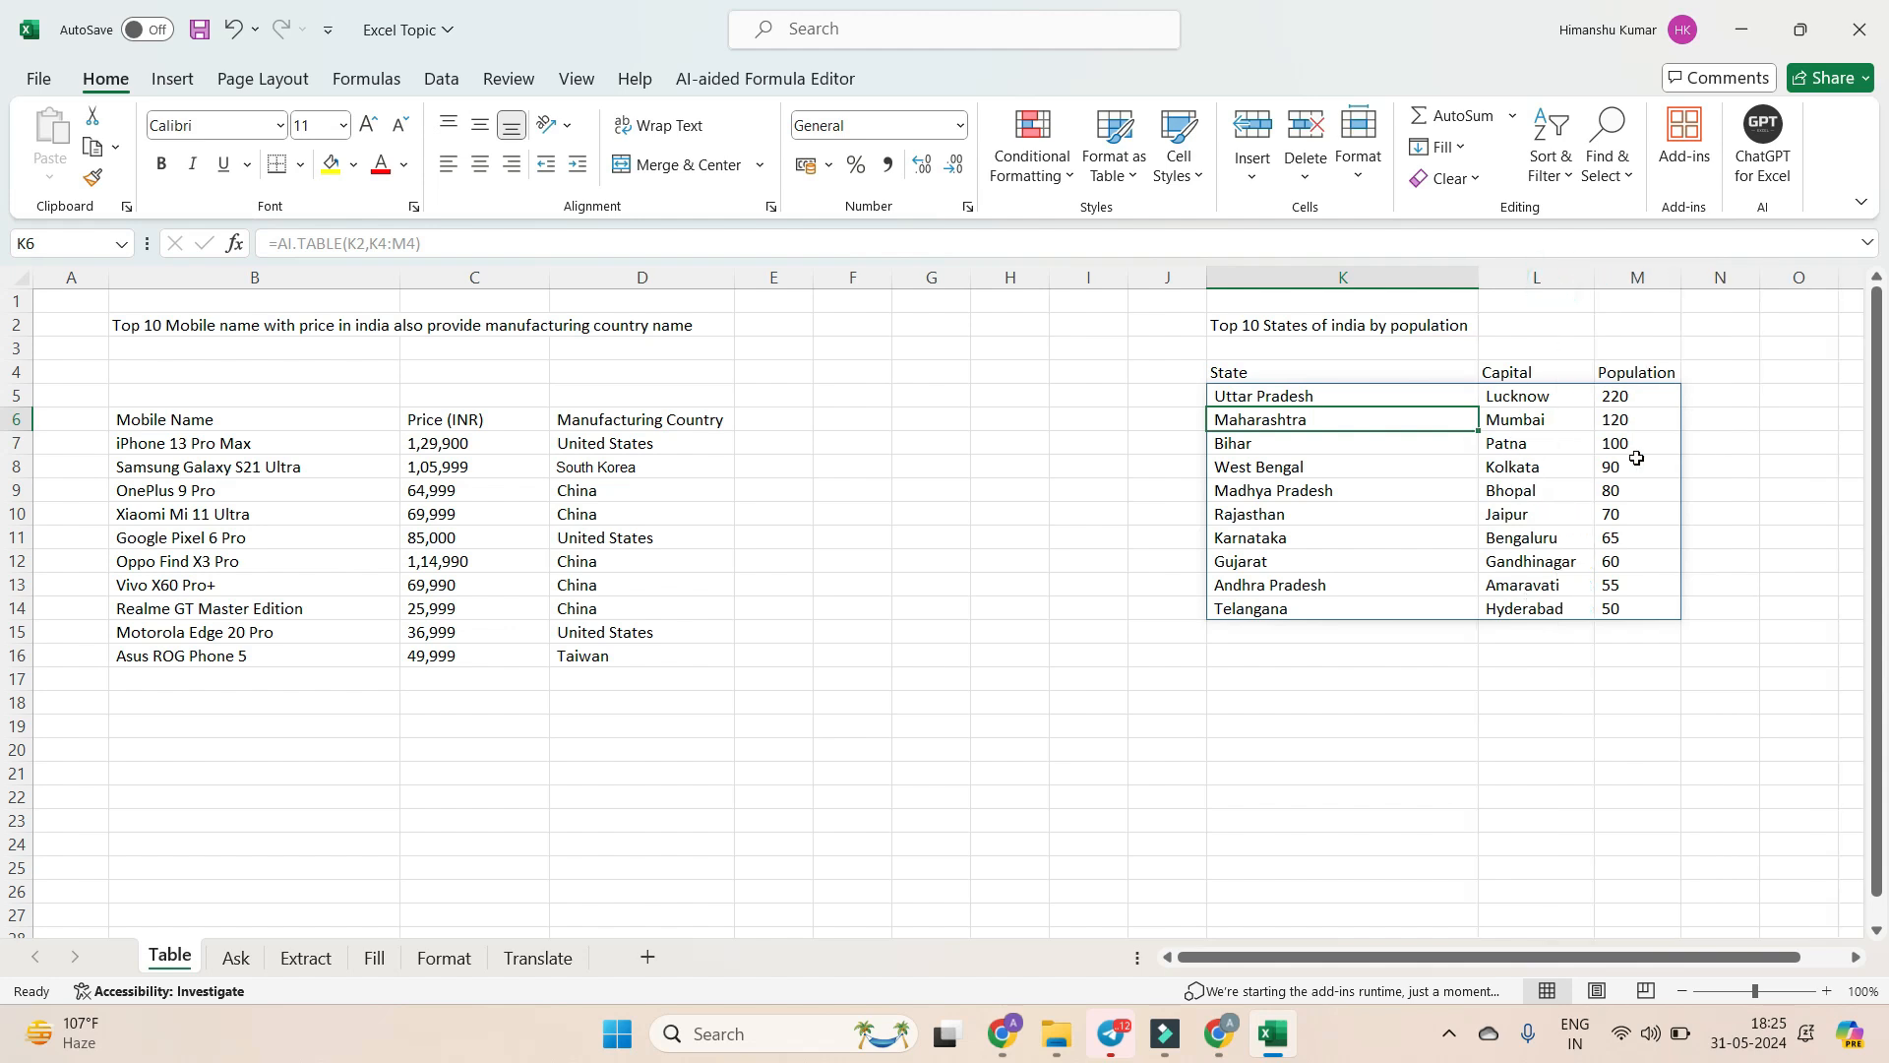
{"action": "double_click", "coordinate": [1680, 278]}
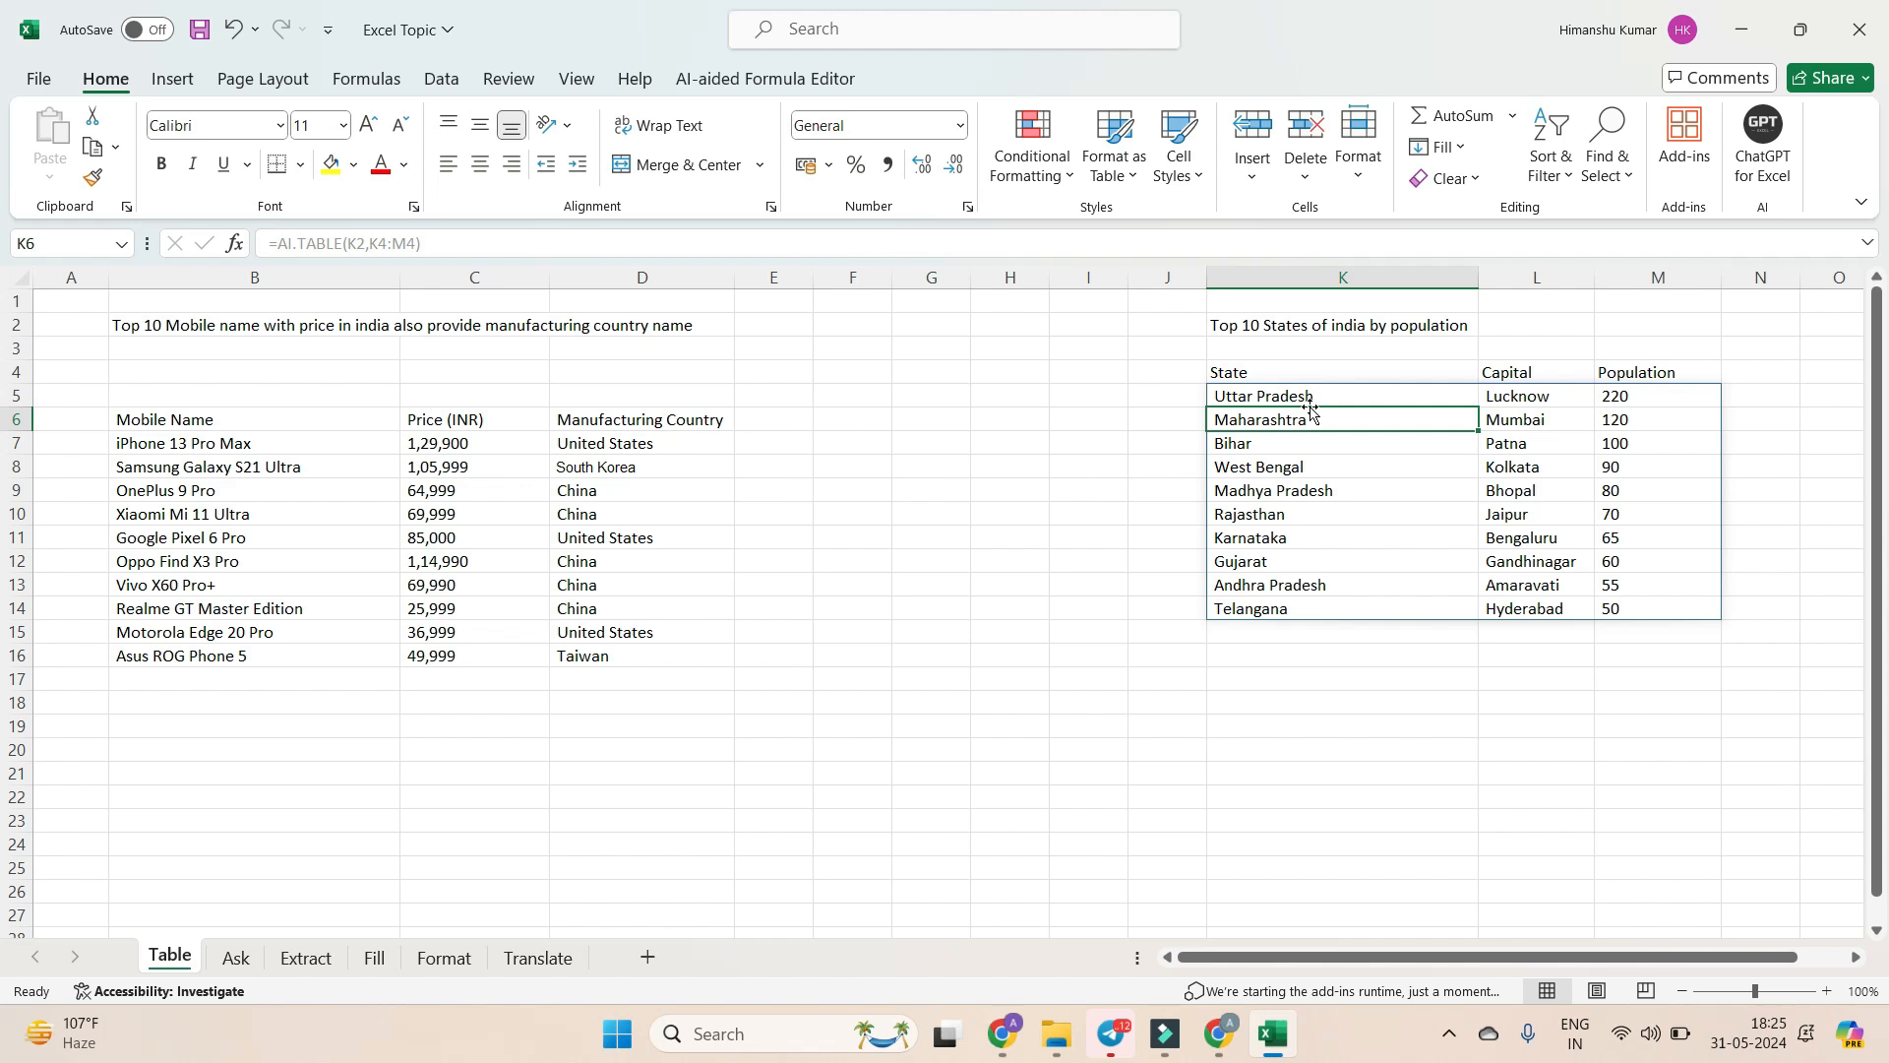
Compare the State, Capital and Population headers with the rows generated below them
{"action": "left_click_drag", "start_coordinate": [1280, 372], "coordinate": [1623, 360]}
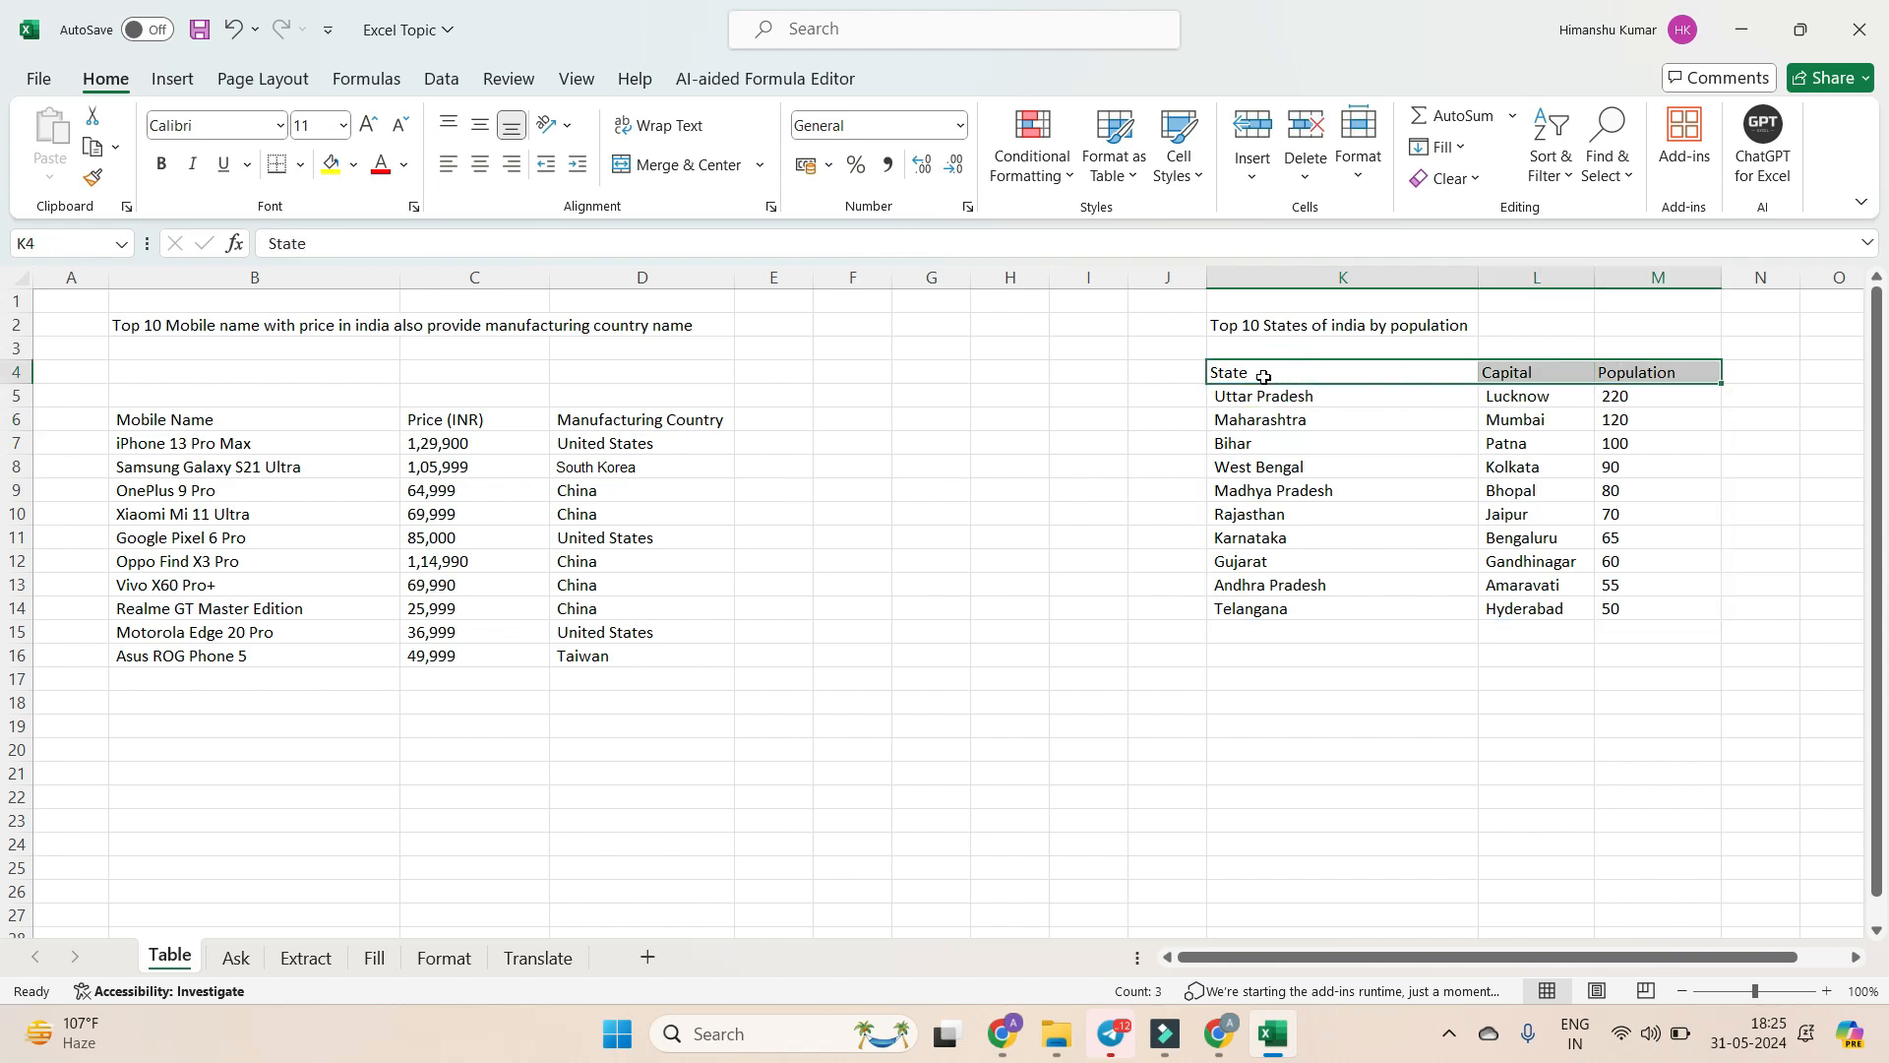
{"action": "left_click_drag", "start_coordinate": [1264, 374], "coordinate": [1653, 360]}
{"action": "left_click_drag", "start_coordinate": [1331, 393], "coordinate": [1616, 600]}
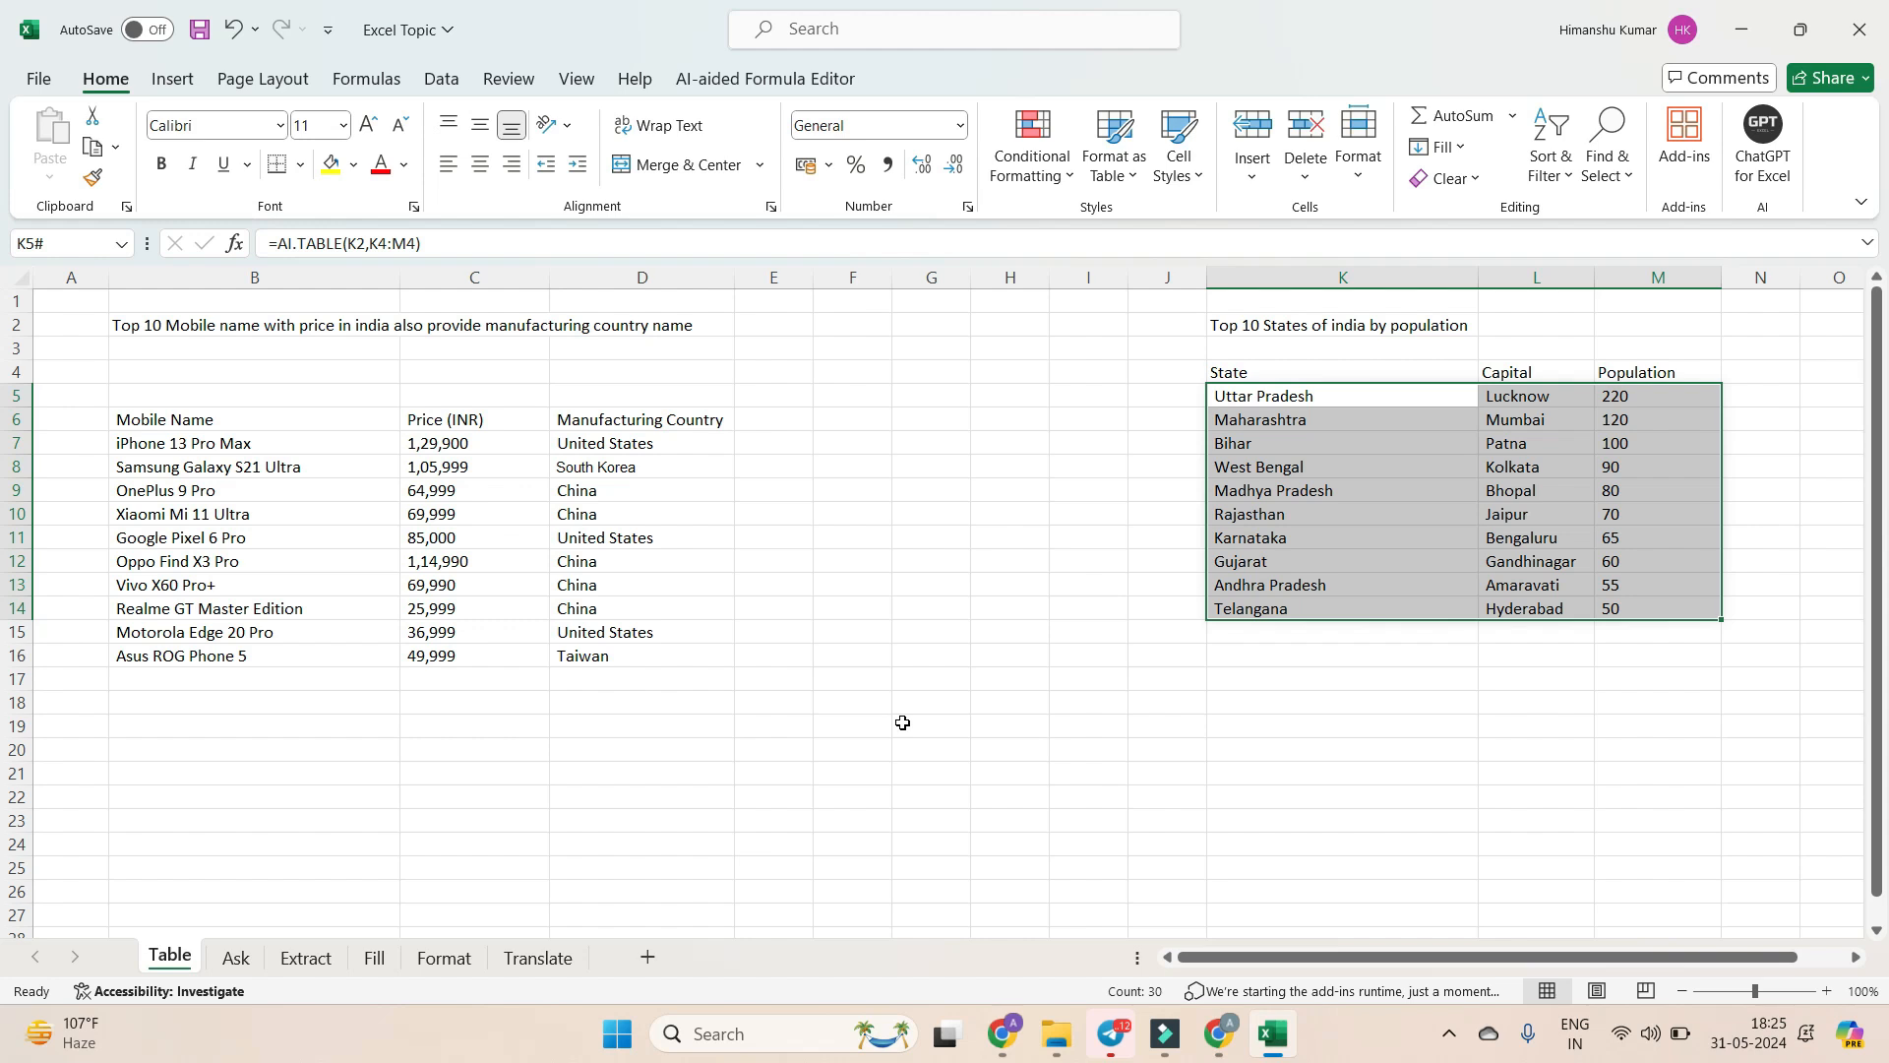
{"action": "left_click", "coordinate": [1298, 375]}
{"action": "left_click_drag", "start_coordinate": [1336, 413], "coordinate": [1632, 587]}
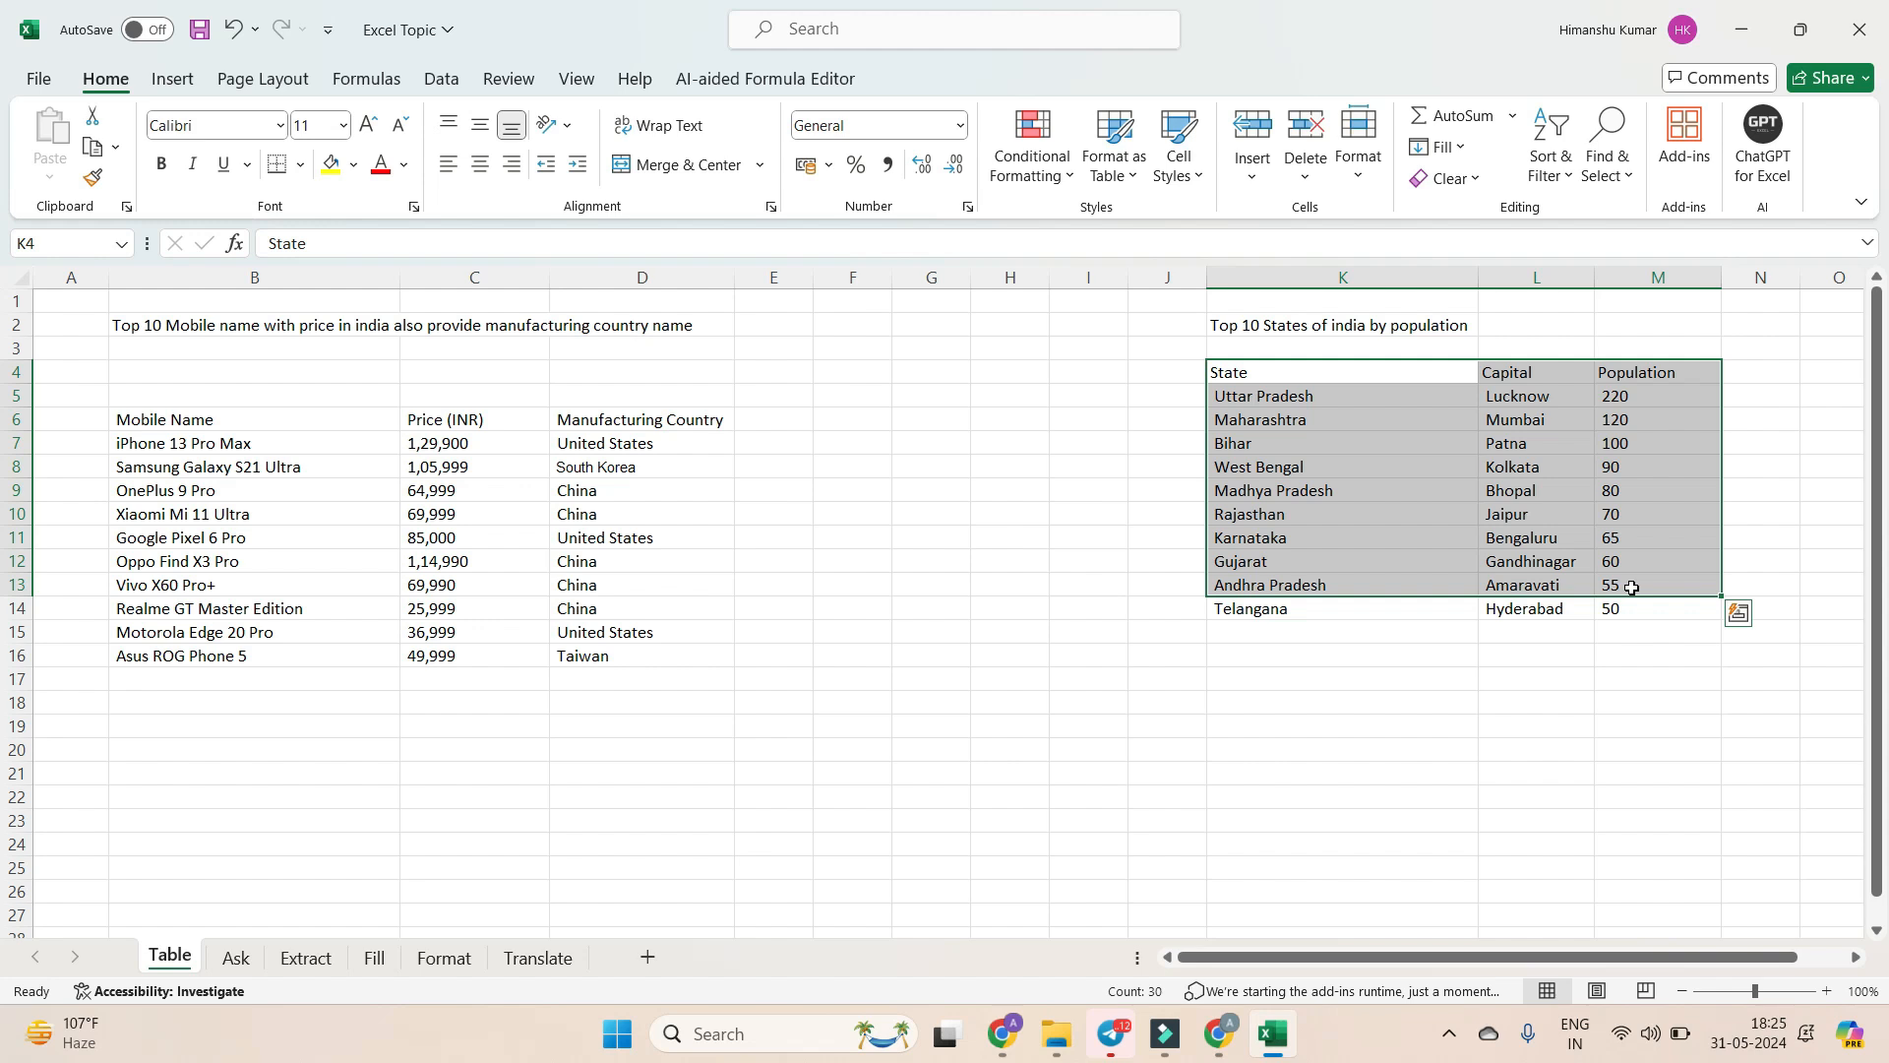
{"action": "left_click", "coordinate": [1355, 611]}
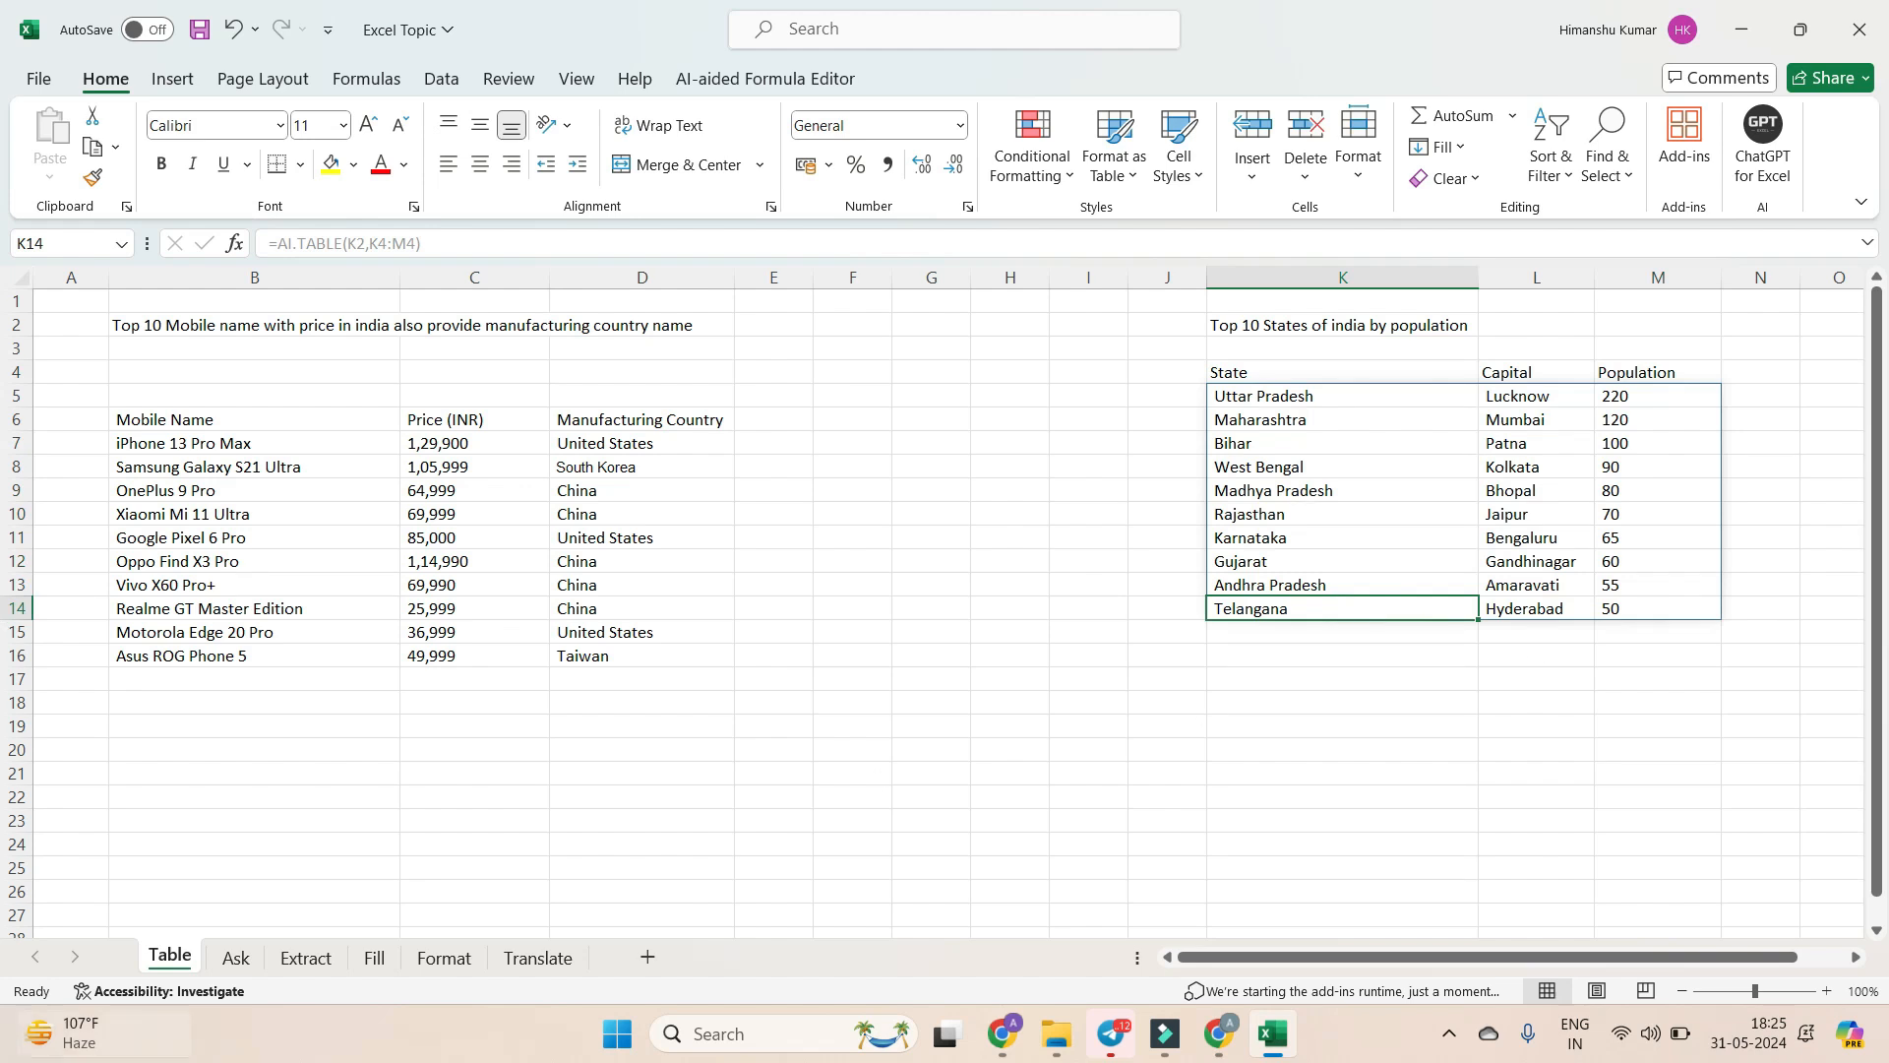
On the Ask sheet, enter an AI.ASK formula in C6 with the prompt "what is the name of capital of india" and autofit column C
{"action": "left_click", "coordinate": [236, 959]}
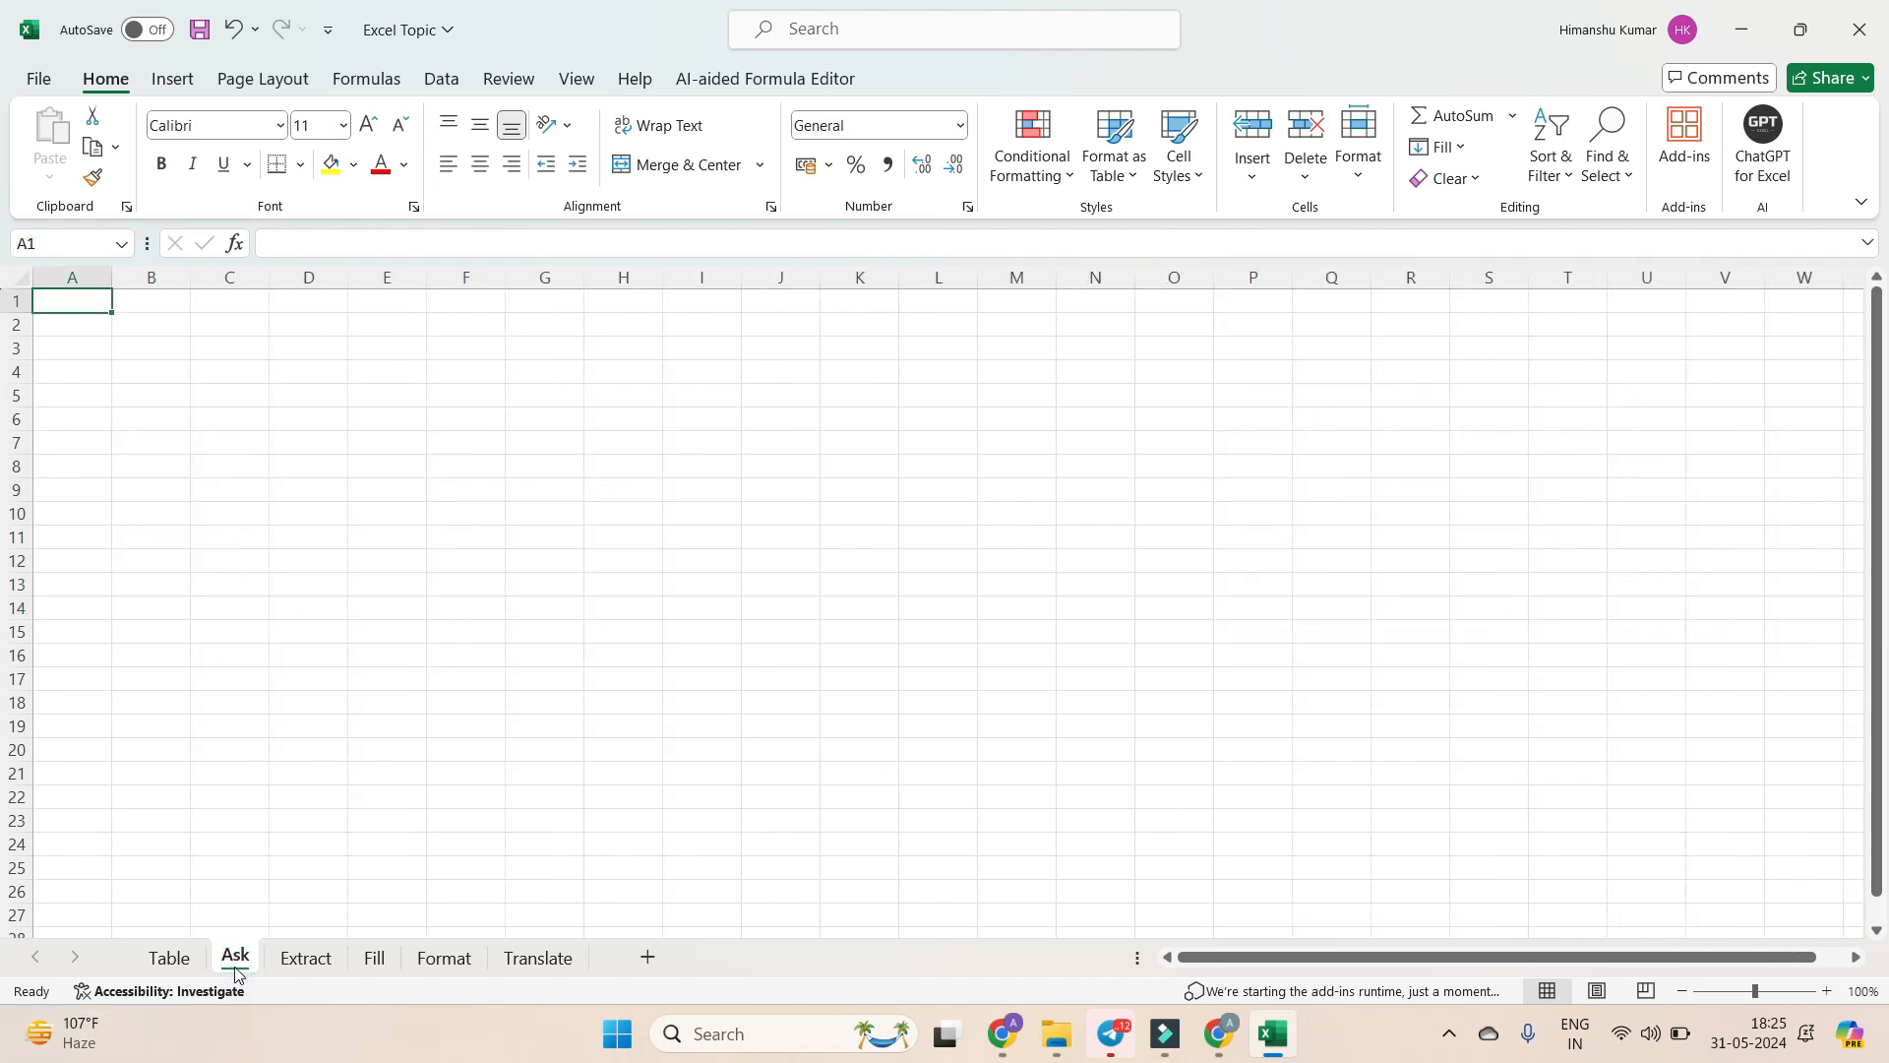
{"action": "left_click", "coordinate": [218, 423]}
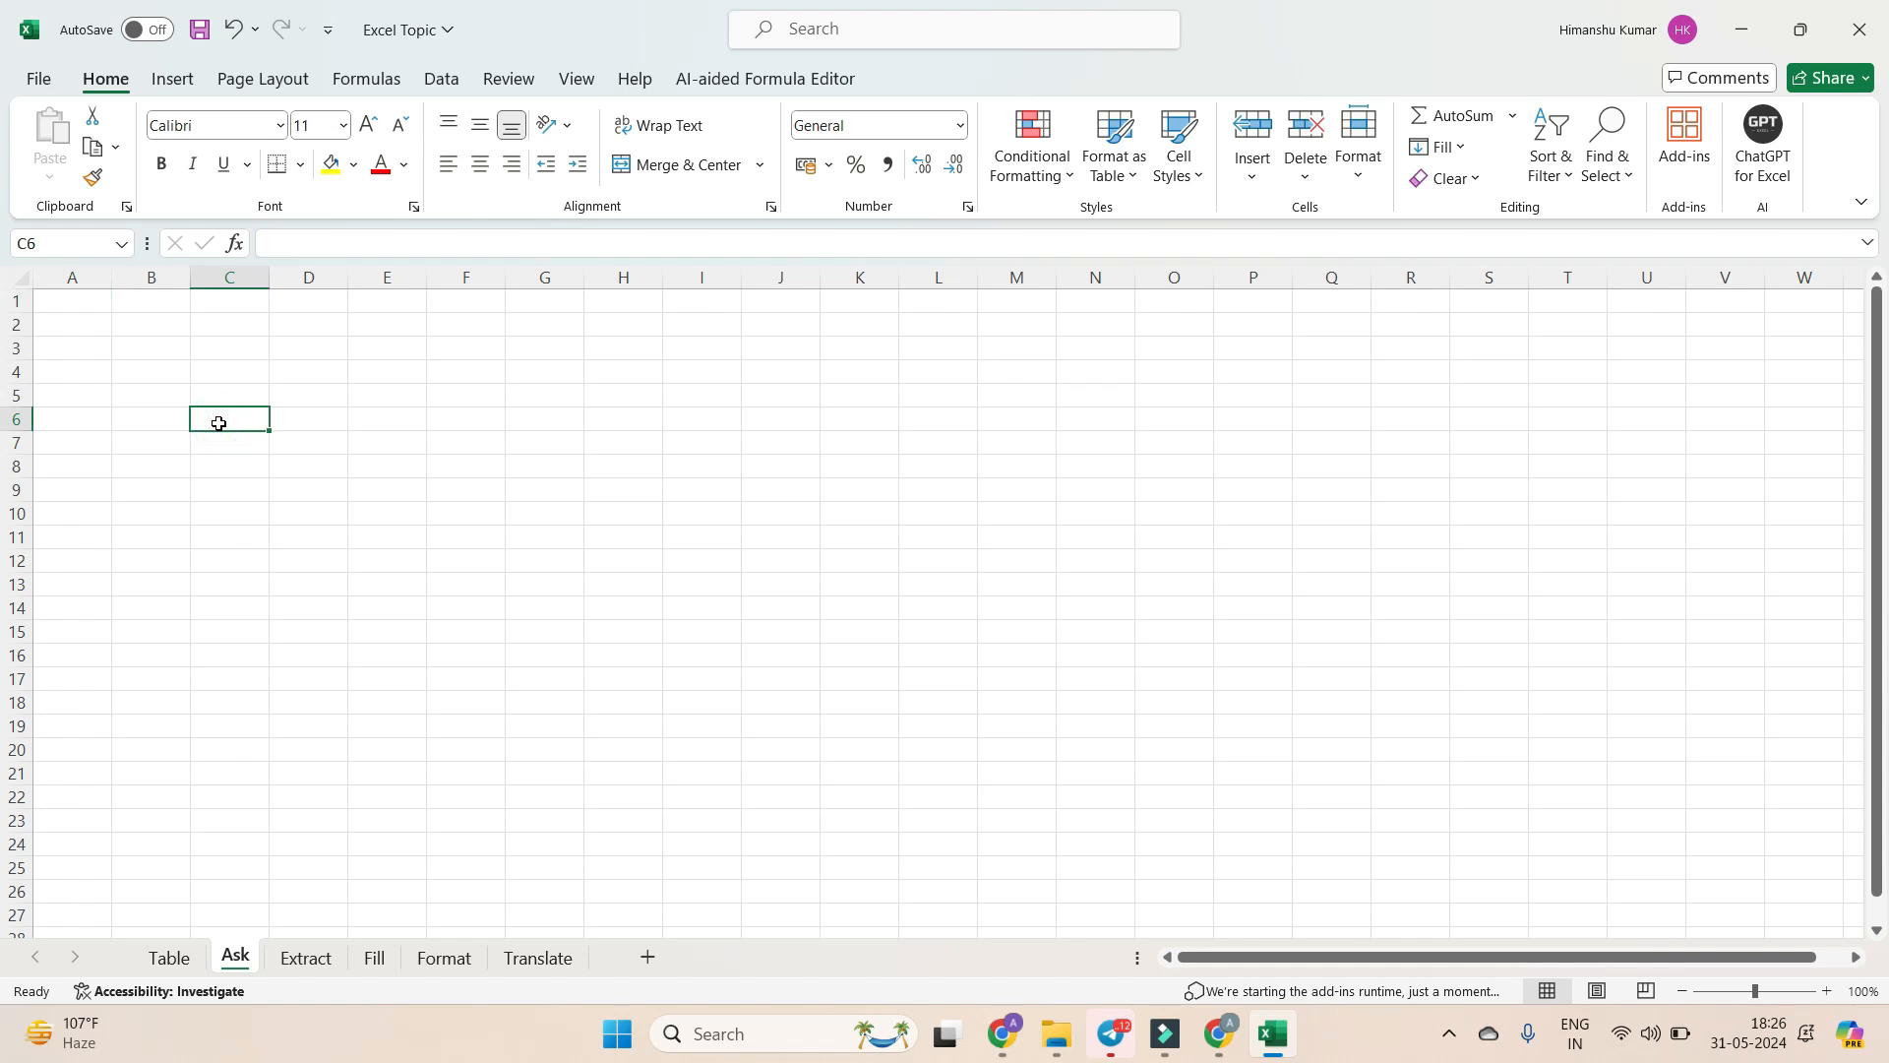
{"action": "type", "text": "=a"}
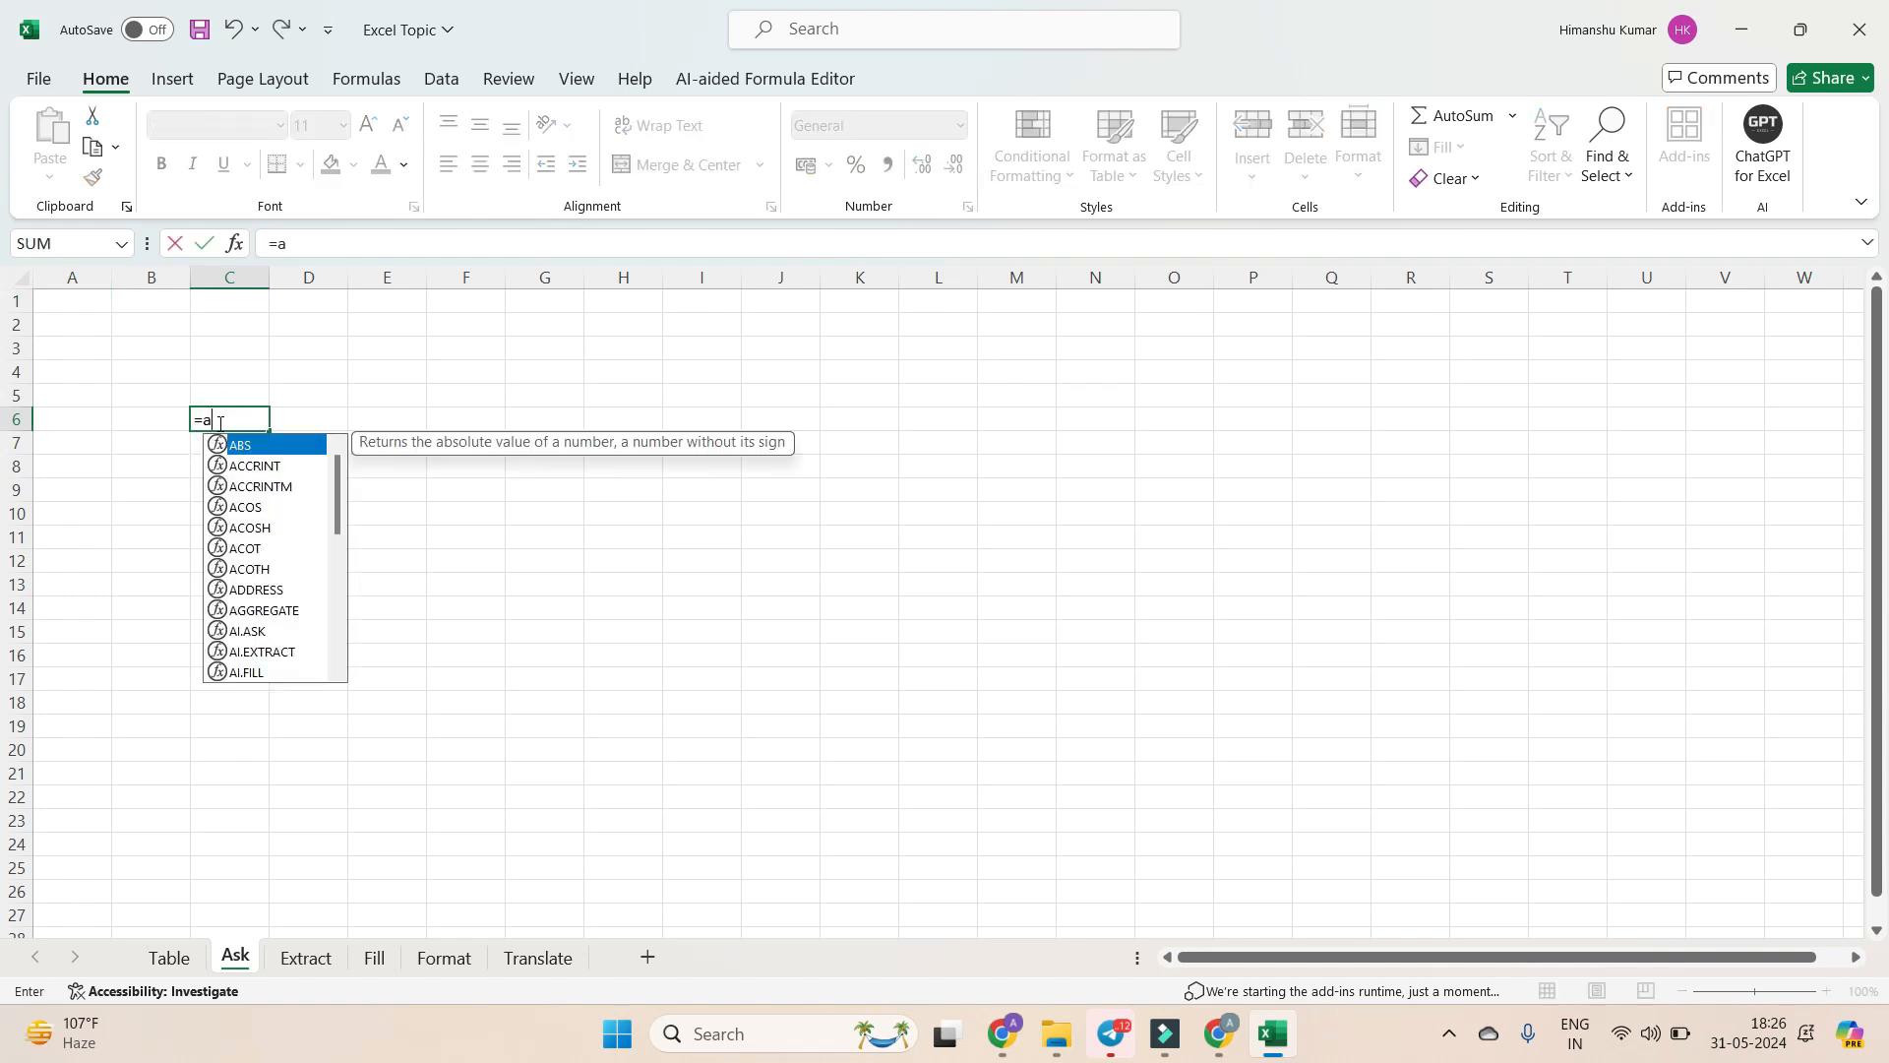
{"action": "type", "text": "i"}
{"action": "key", "text": "Tab"}
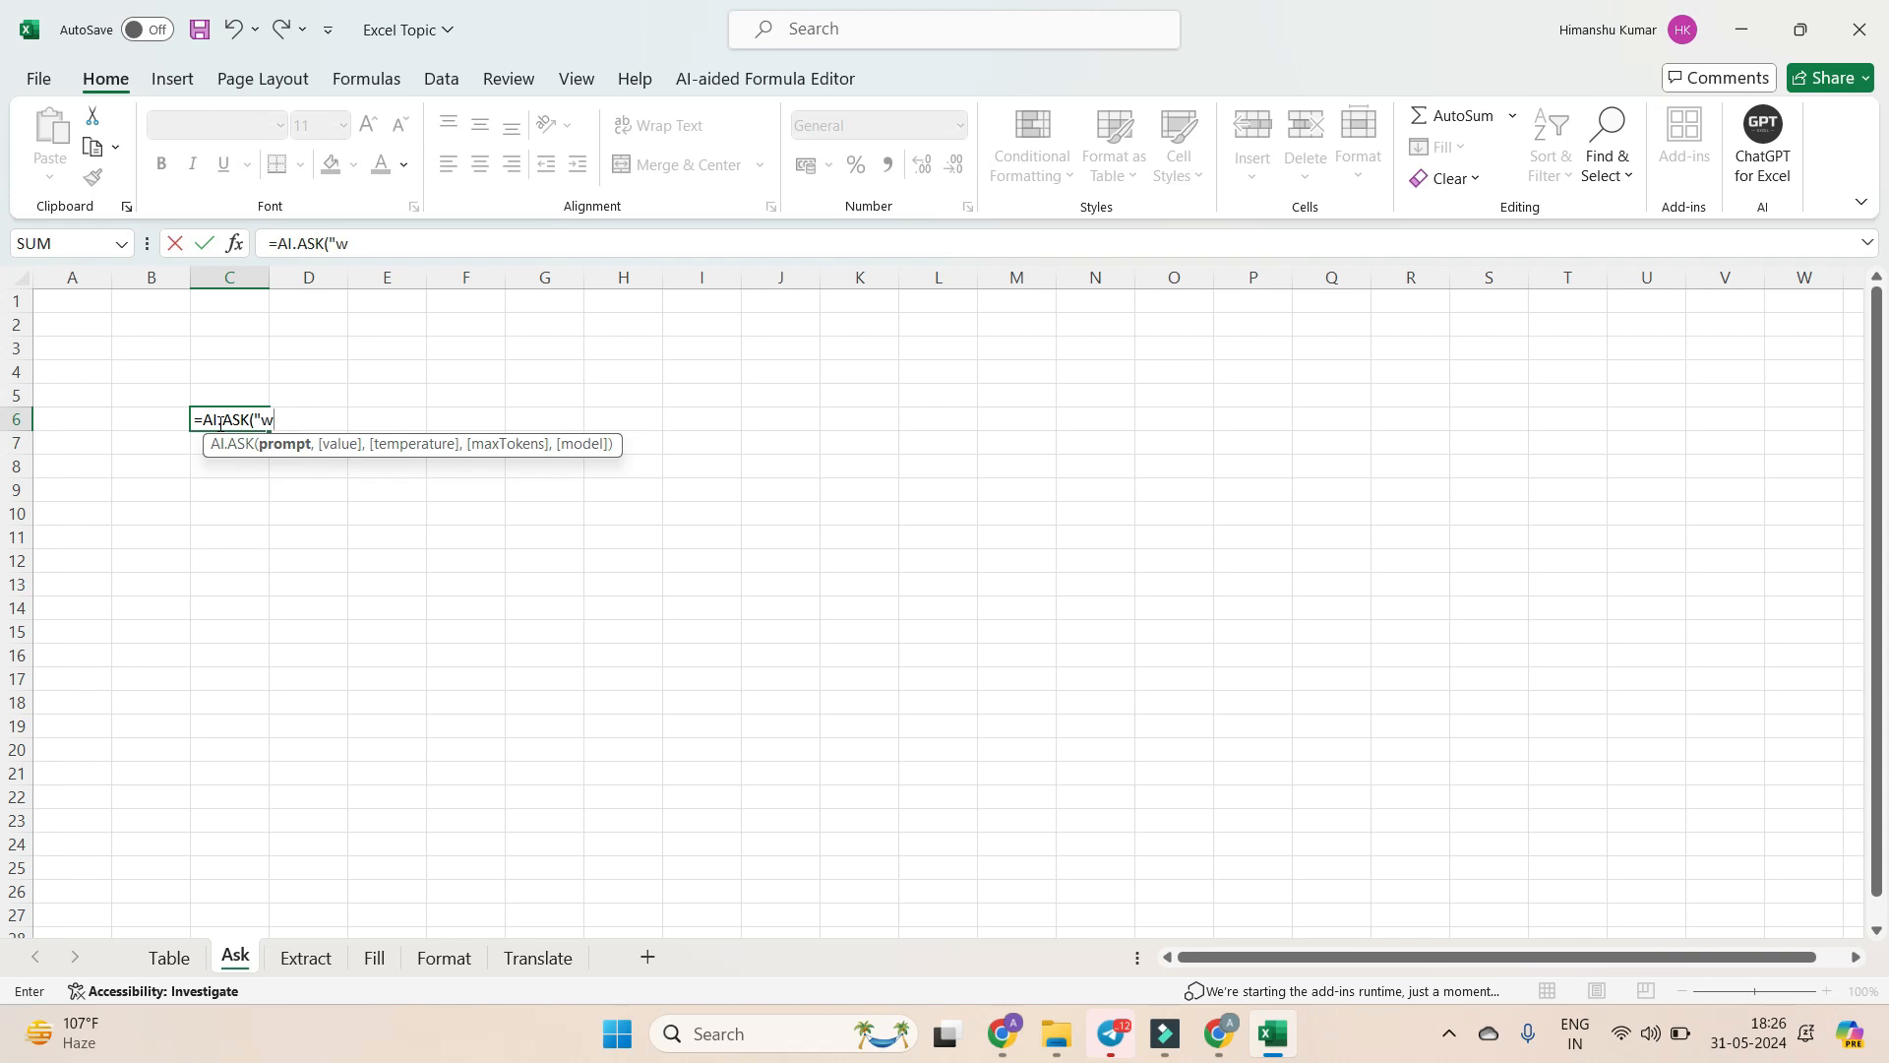
{"action": "type", "text": "\"what is the name of c"}
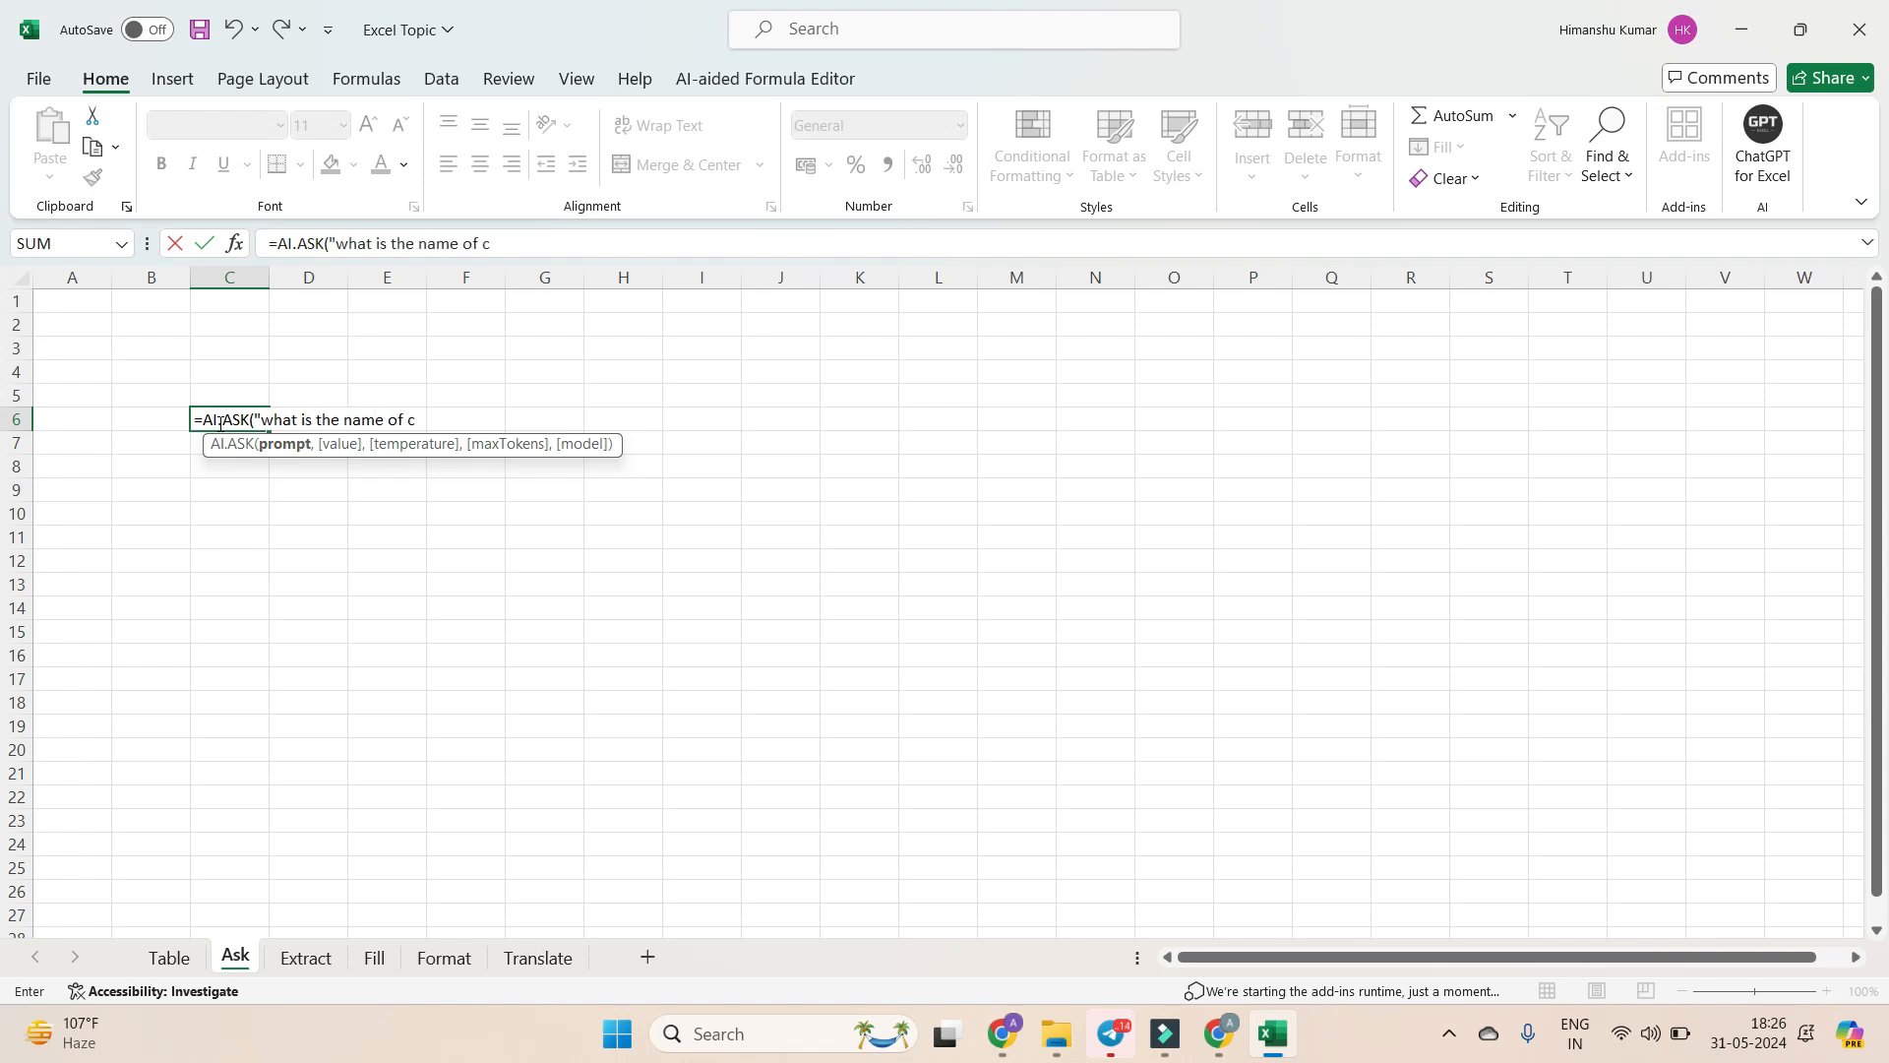
{"action": "type", "text": "apital of india"}
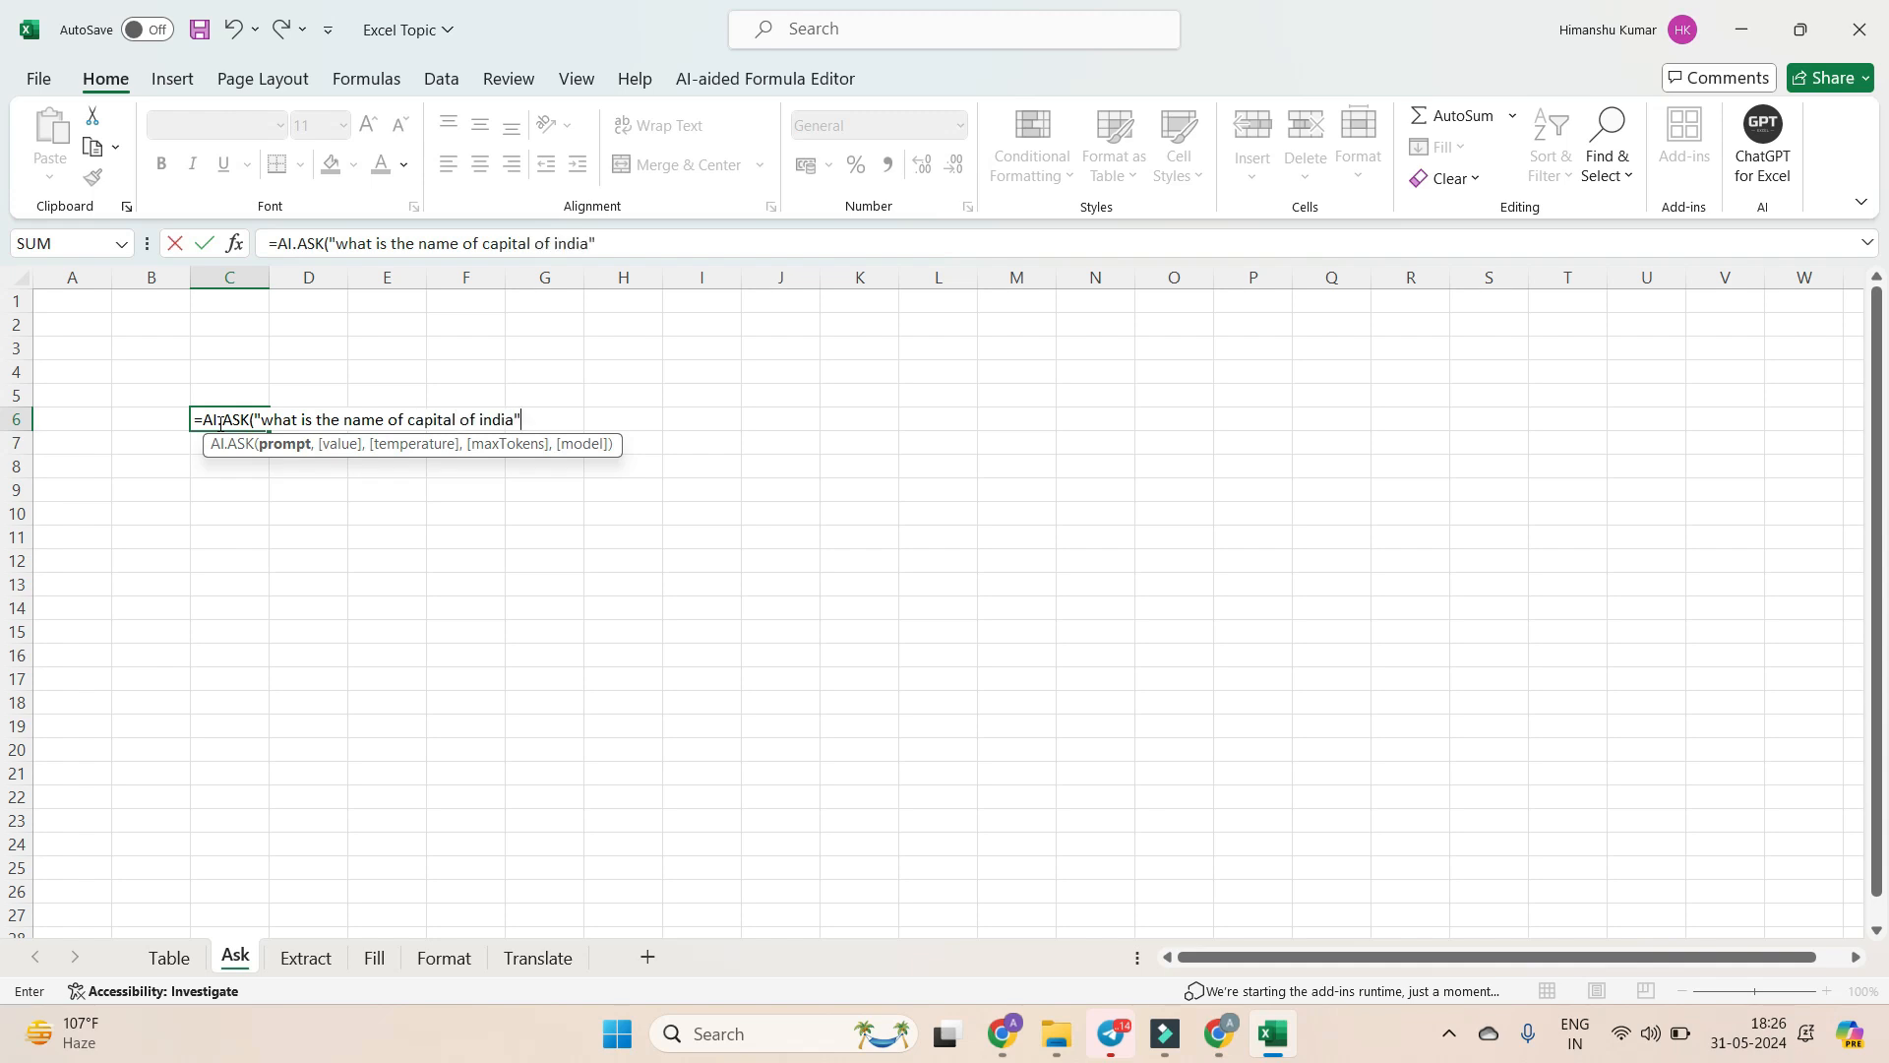
{"action": "type", "text": "\""}
{"action": "key", "text": "Return"}
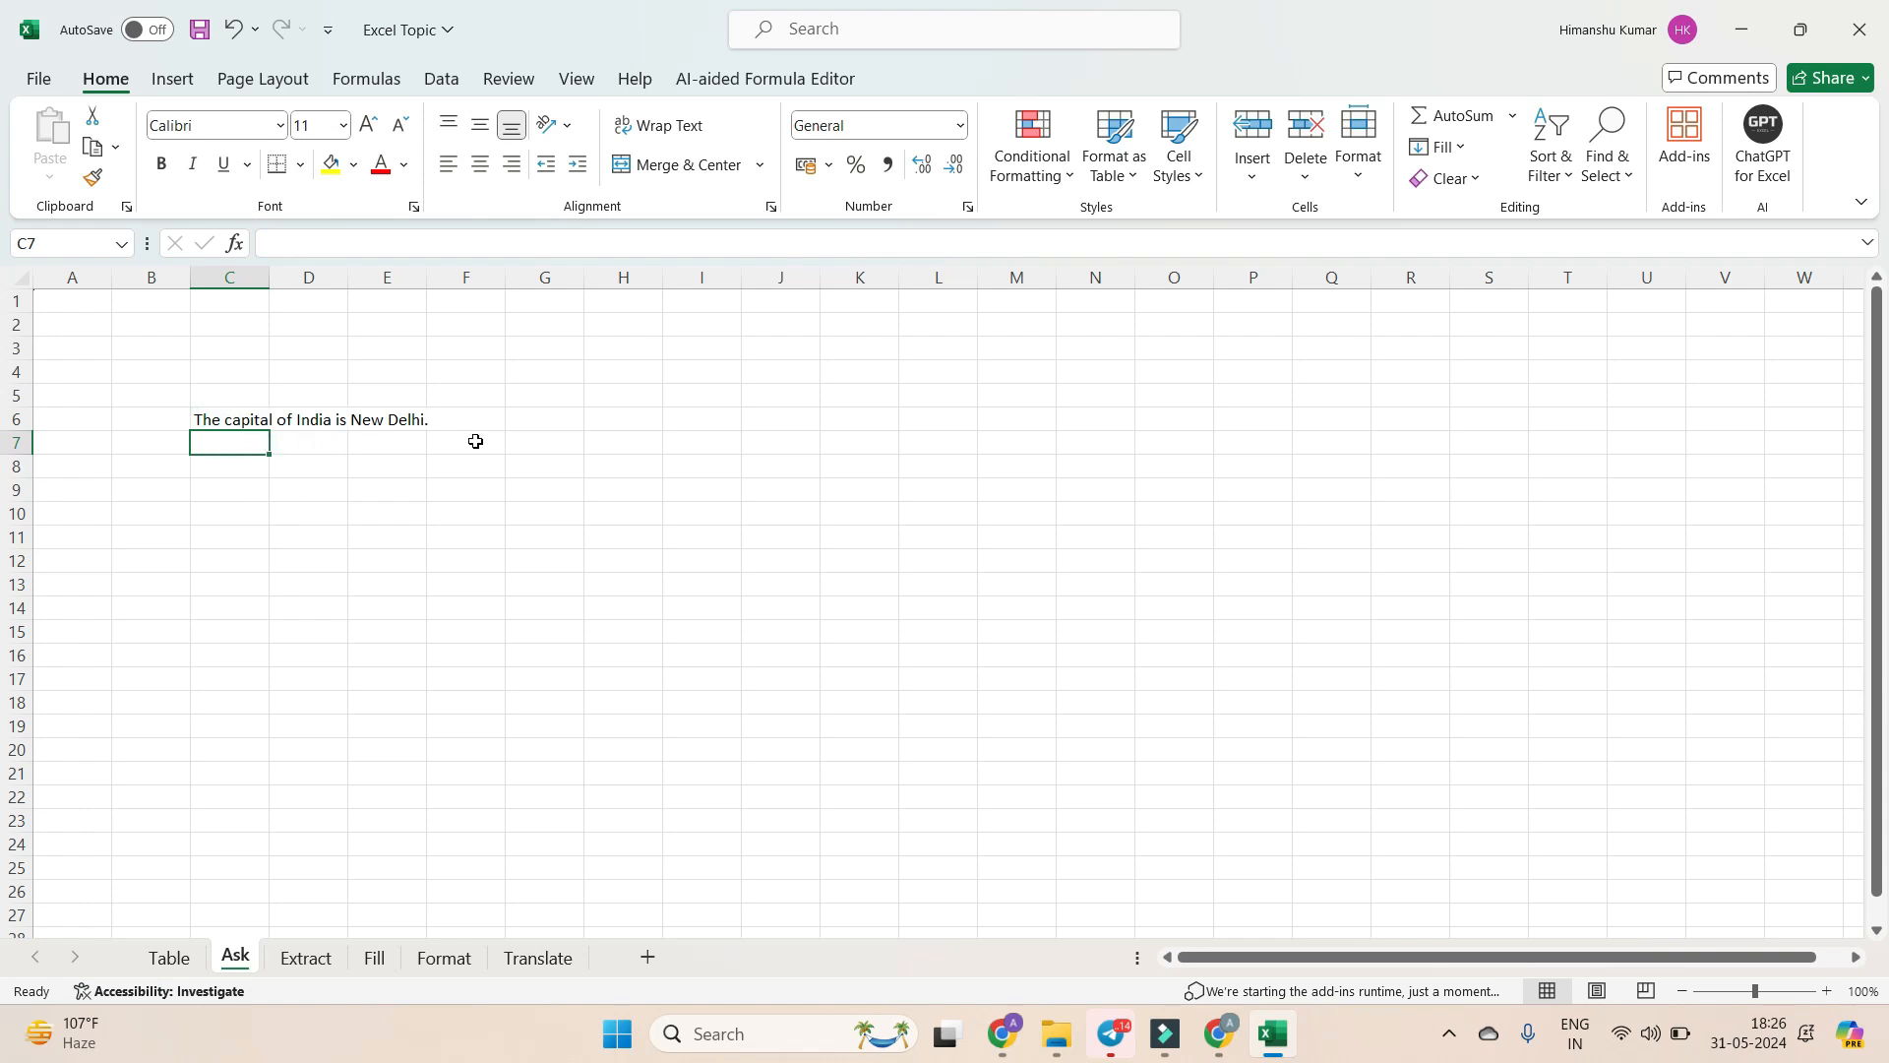
{"action": "double_click", "coordinate": [270, 279]}
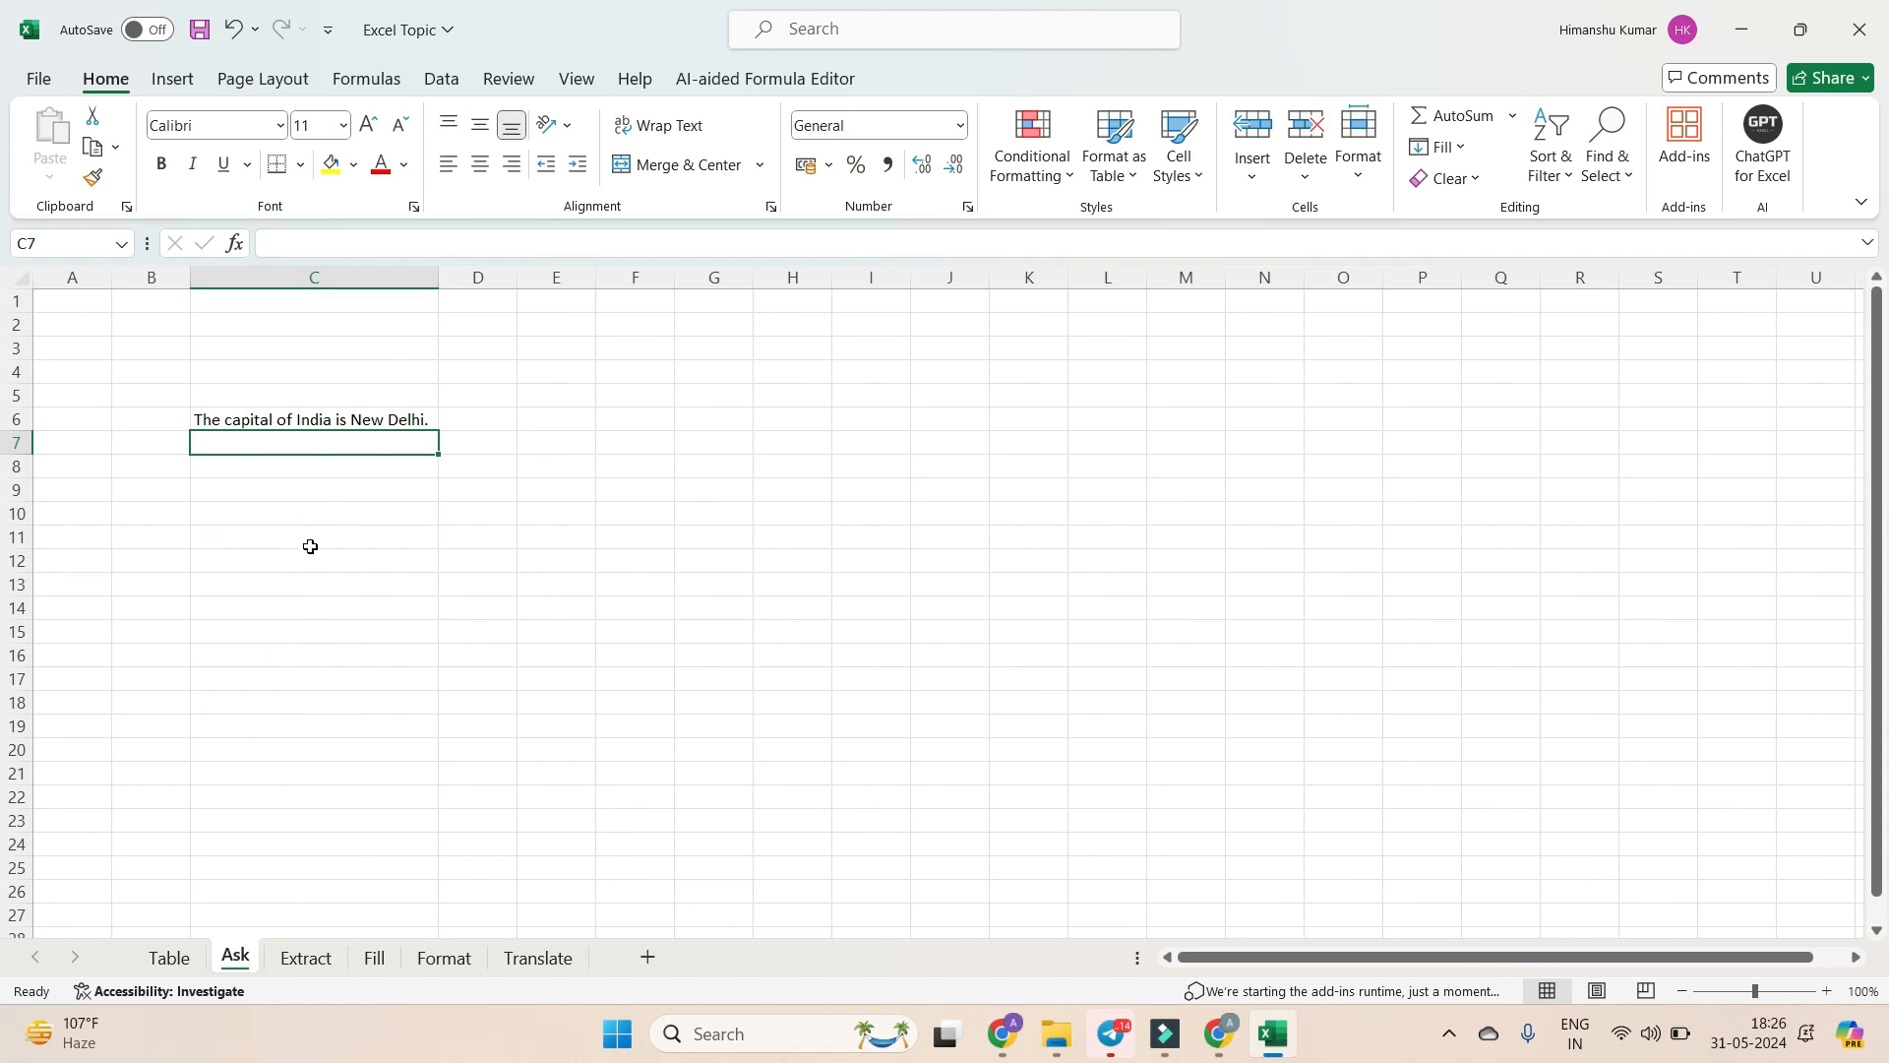
On the Extract sheet, examine the contact texts in B3:B7 and the empty Phone and Email columns
{"action": "left_click", "coordinate": [309, 973]}
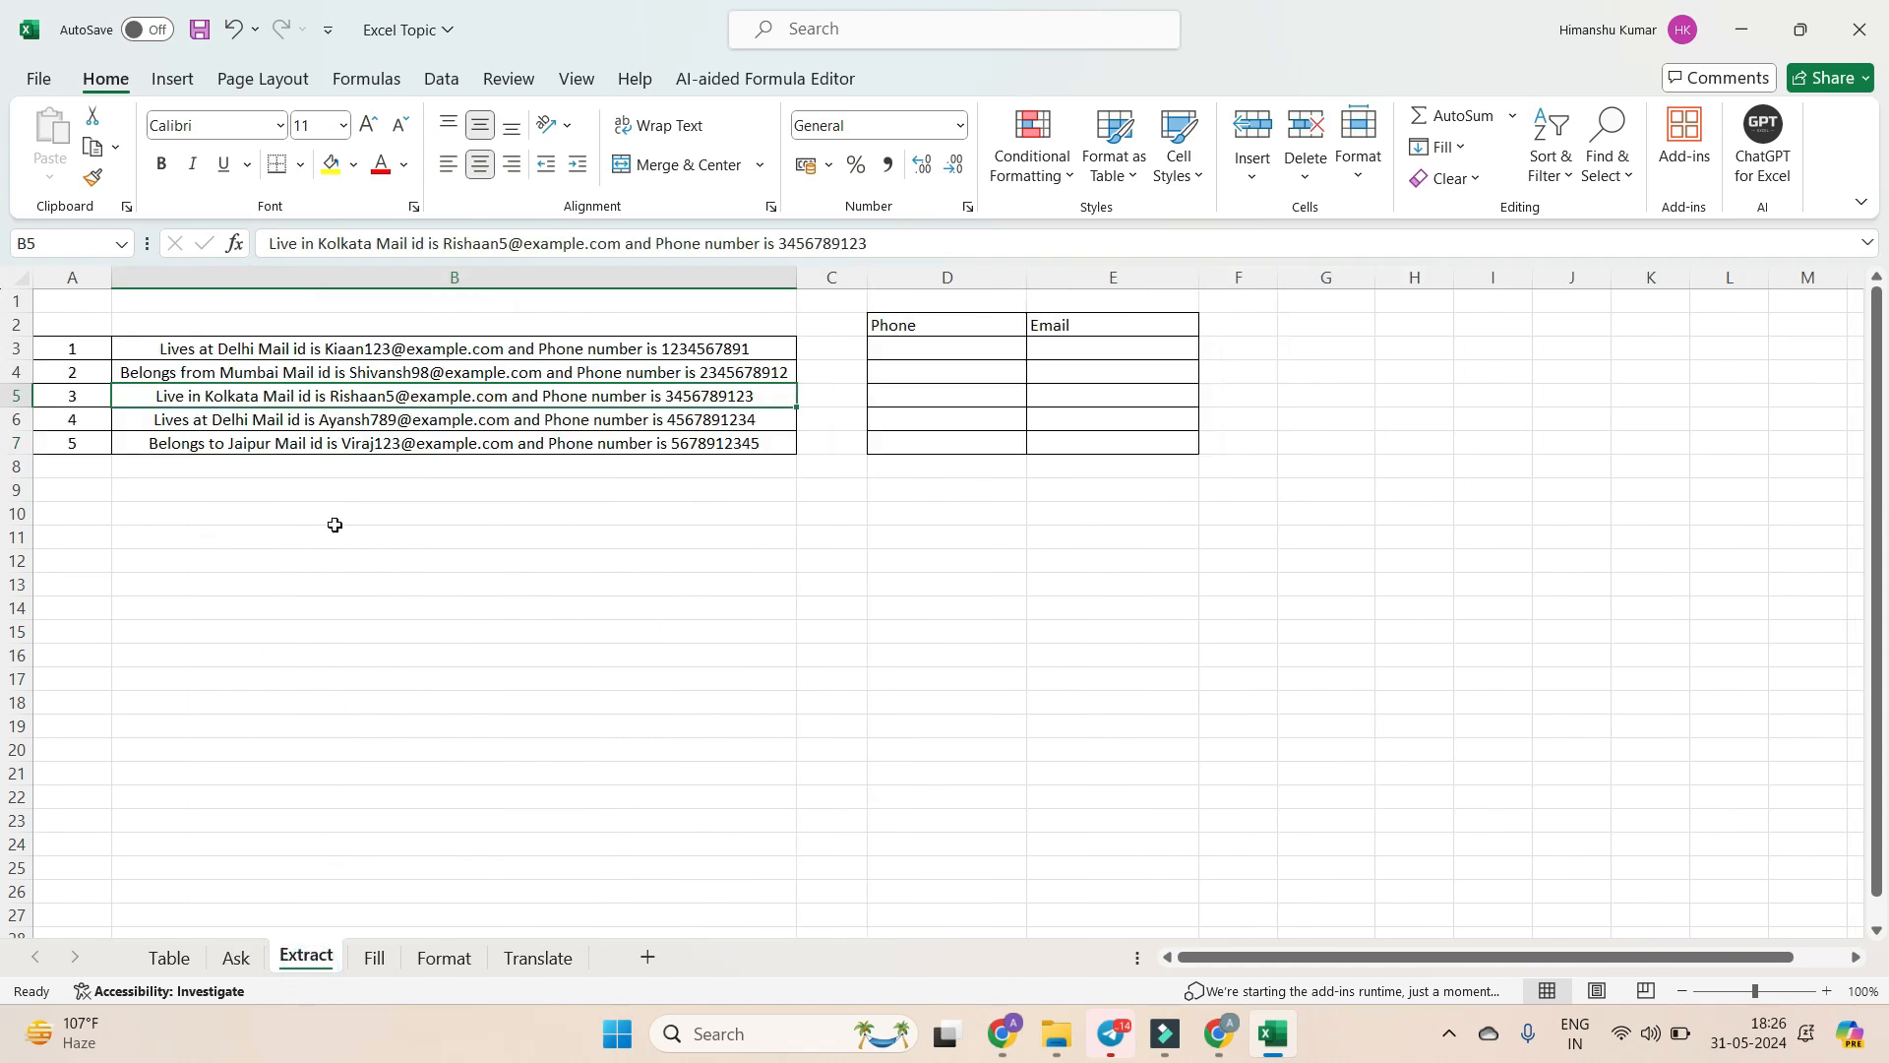
{"action": "left_click", "coordinate": [210, 351]}
{"action": "key", "text": "ctrl+shift+Down"}
{"action": "left_click", "coordinate": [216, 351]}
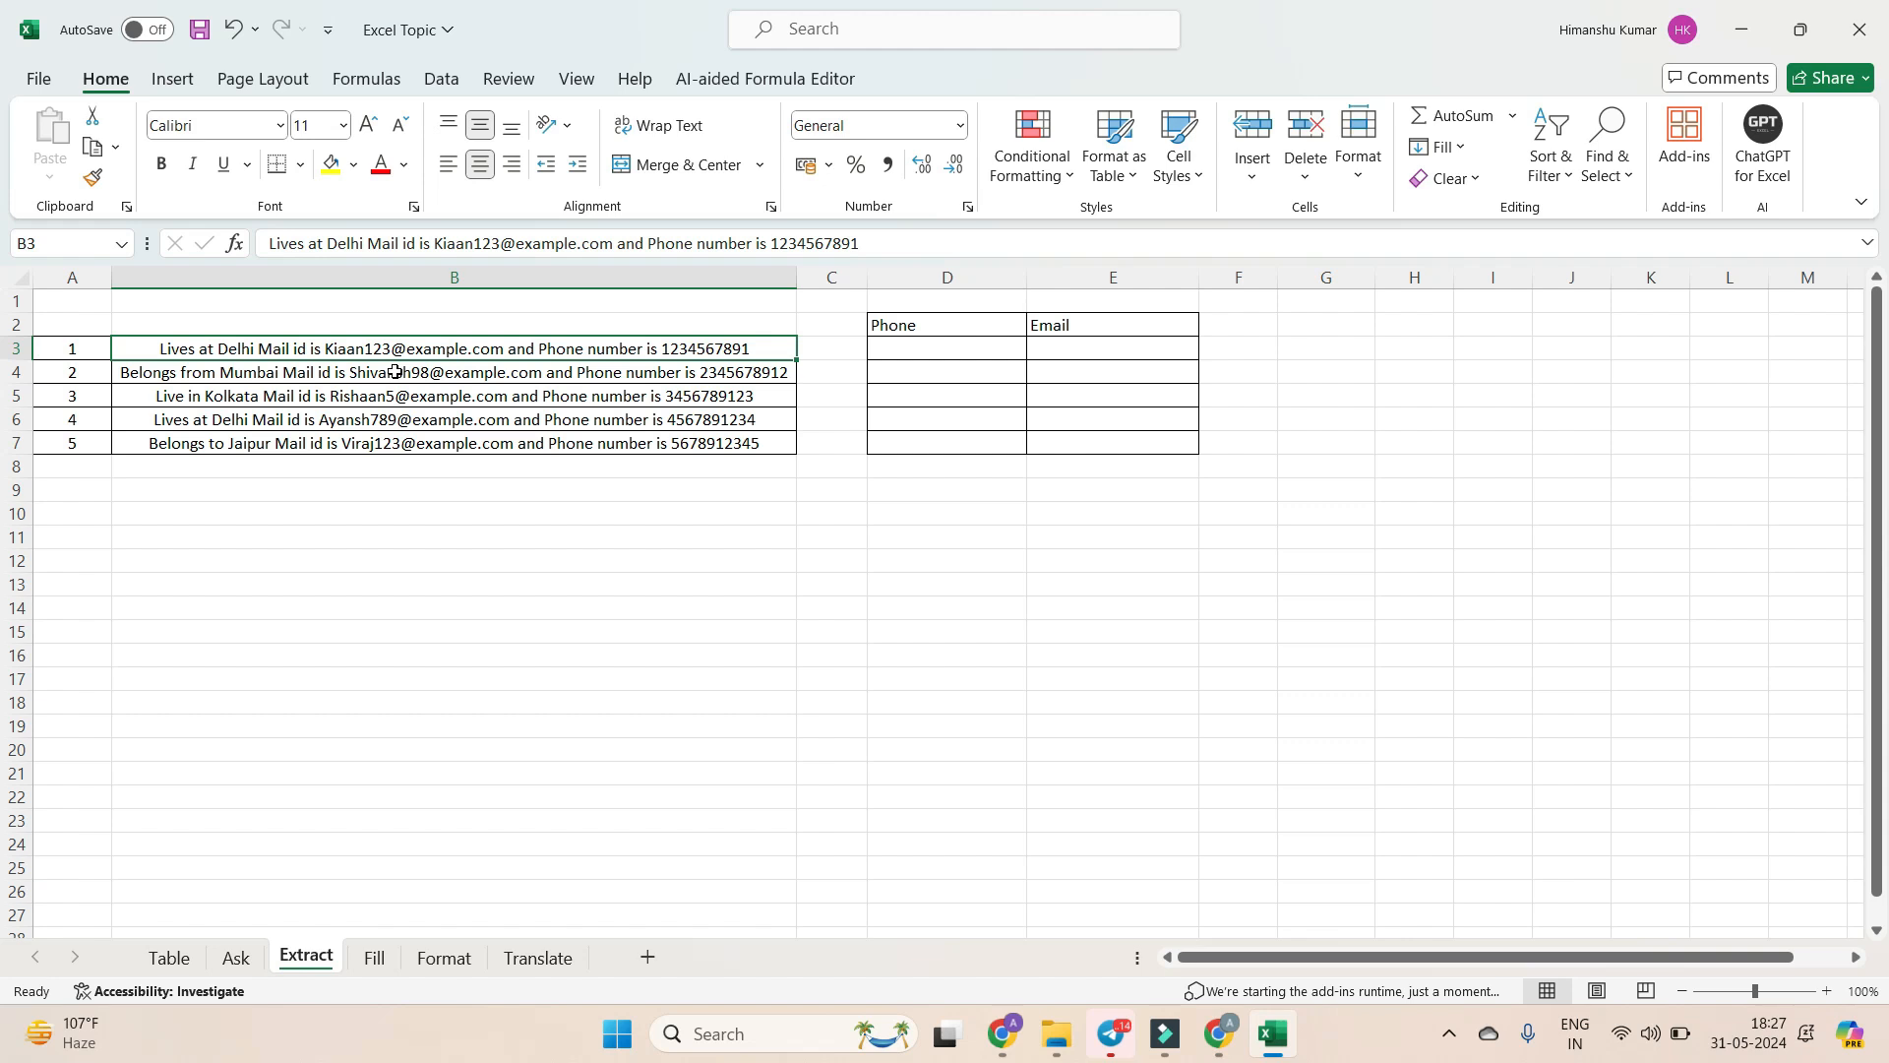
{"action": "left_click_drag", "start_coordinate": [349, 349], "coordinate": [540, 443]}
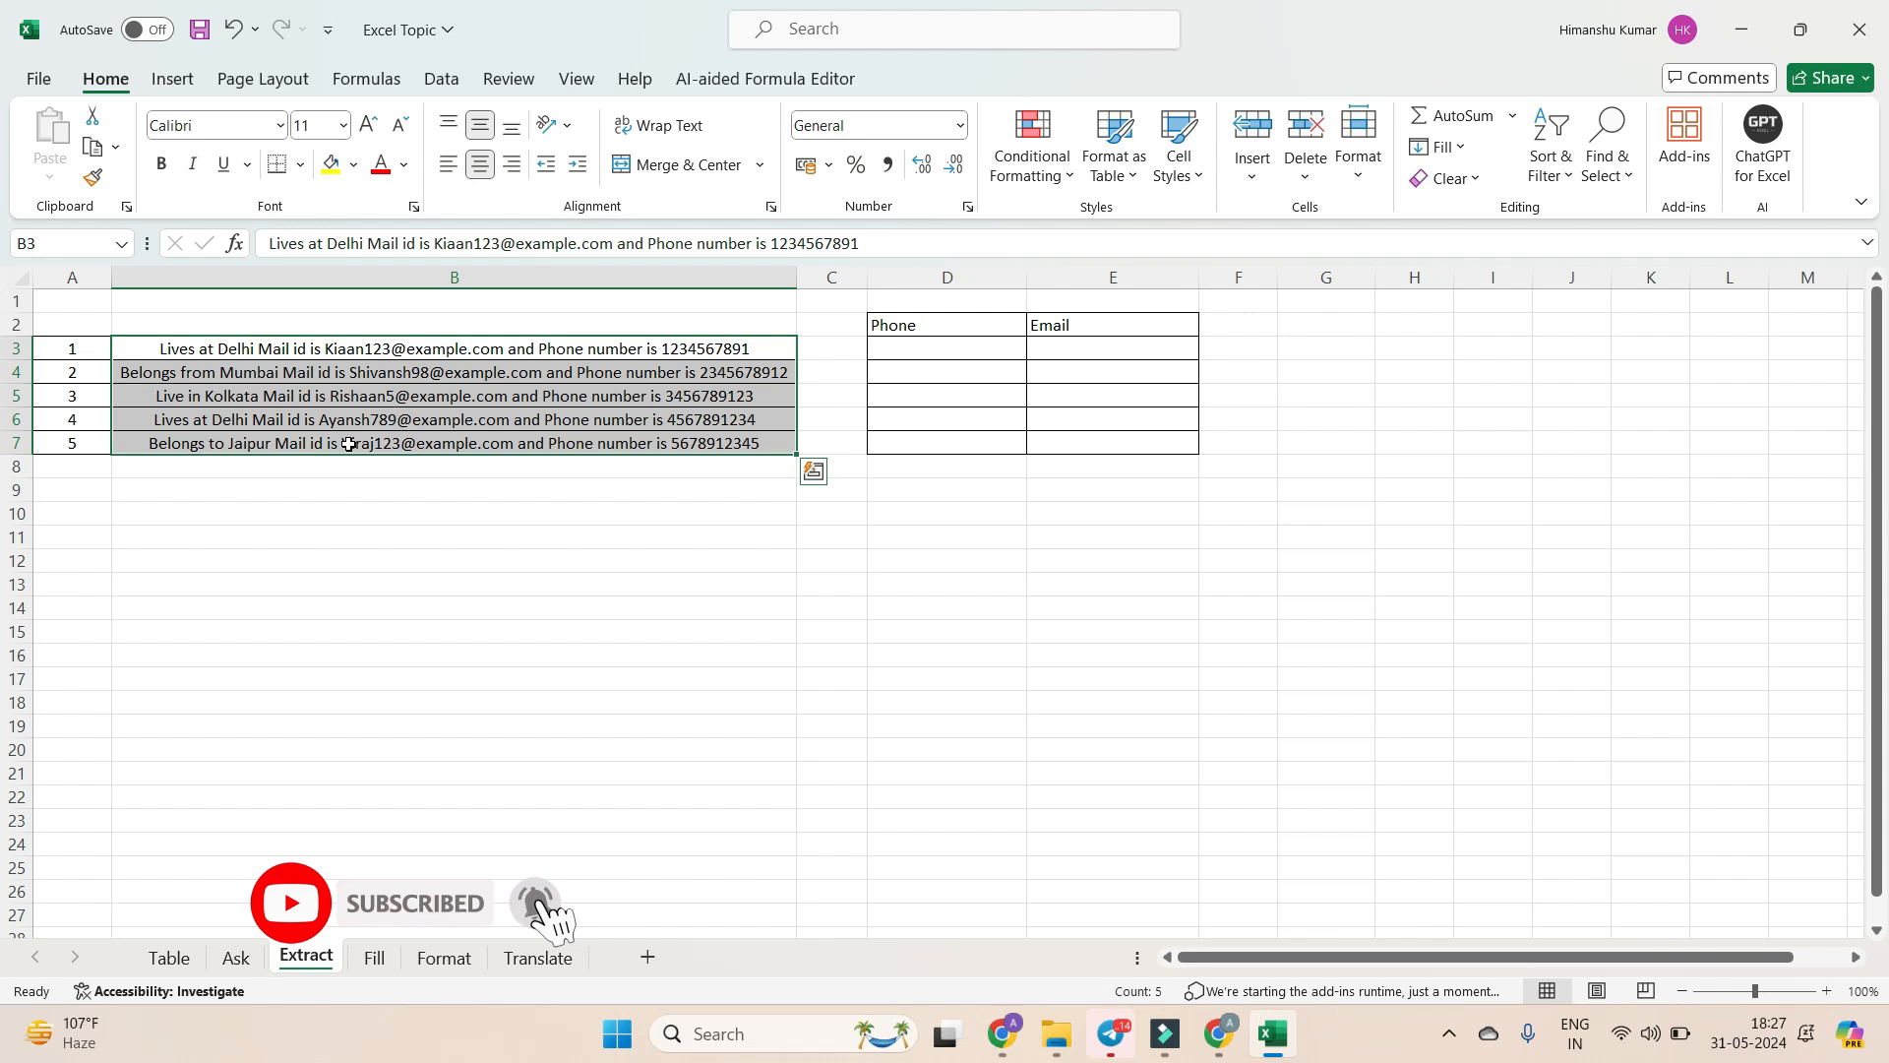
{"action": "left_click", "coordinate": [912, 328]}
{"action": "left_click_drag", "start_coordinate": [913, 350], "coordinate": [915, 427]}
{"action": "left_click_drag", "start_coordinate": [1050, 325], "coordinate": [1050, 443]}
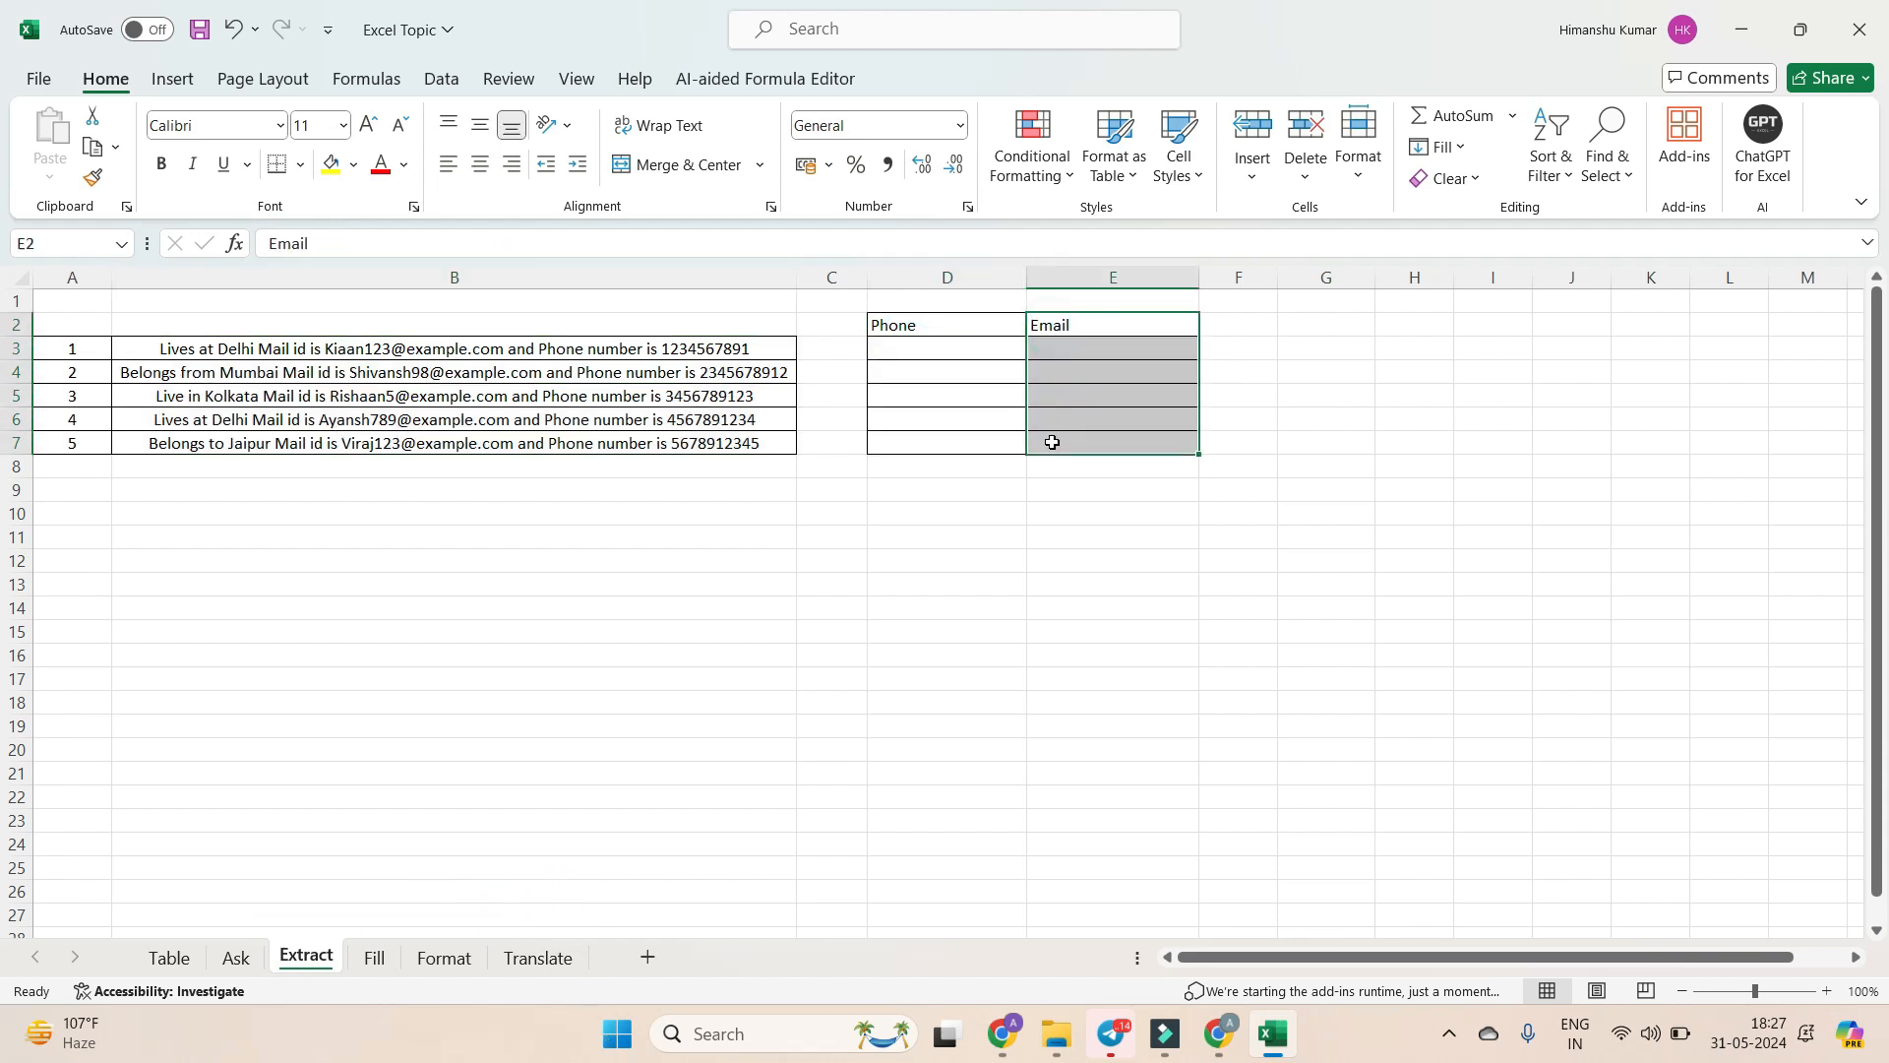
In D3 of the Extract sheet, enter =AI.EXTRACT(B3,D2) to extract the phone number from the first contact text
{"action": "left_click", "coordinate": [913, 356]}
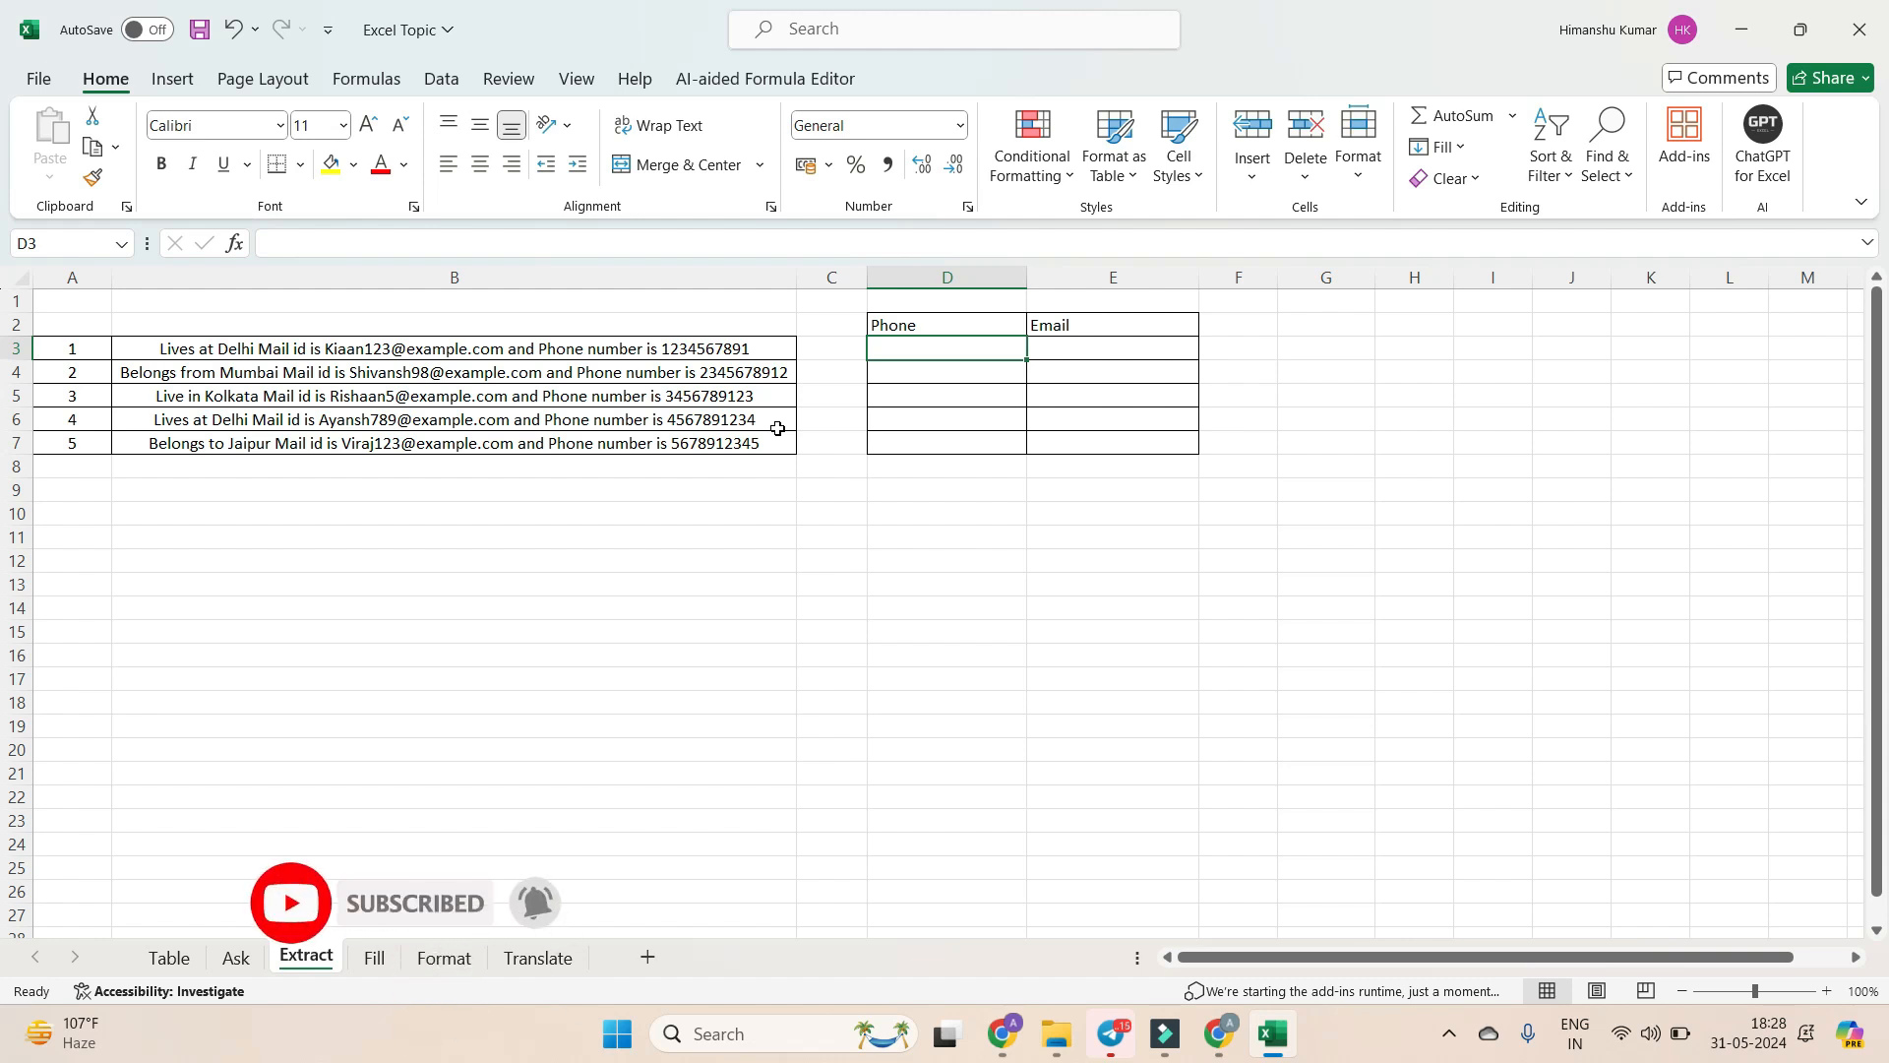
{"action": "type", "text": "=ai"}
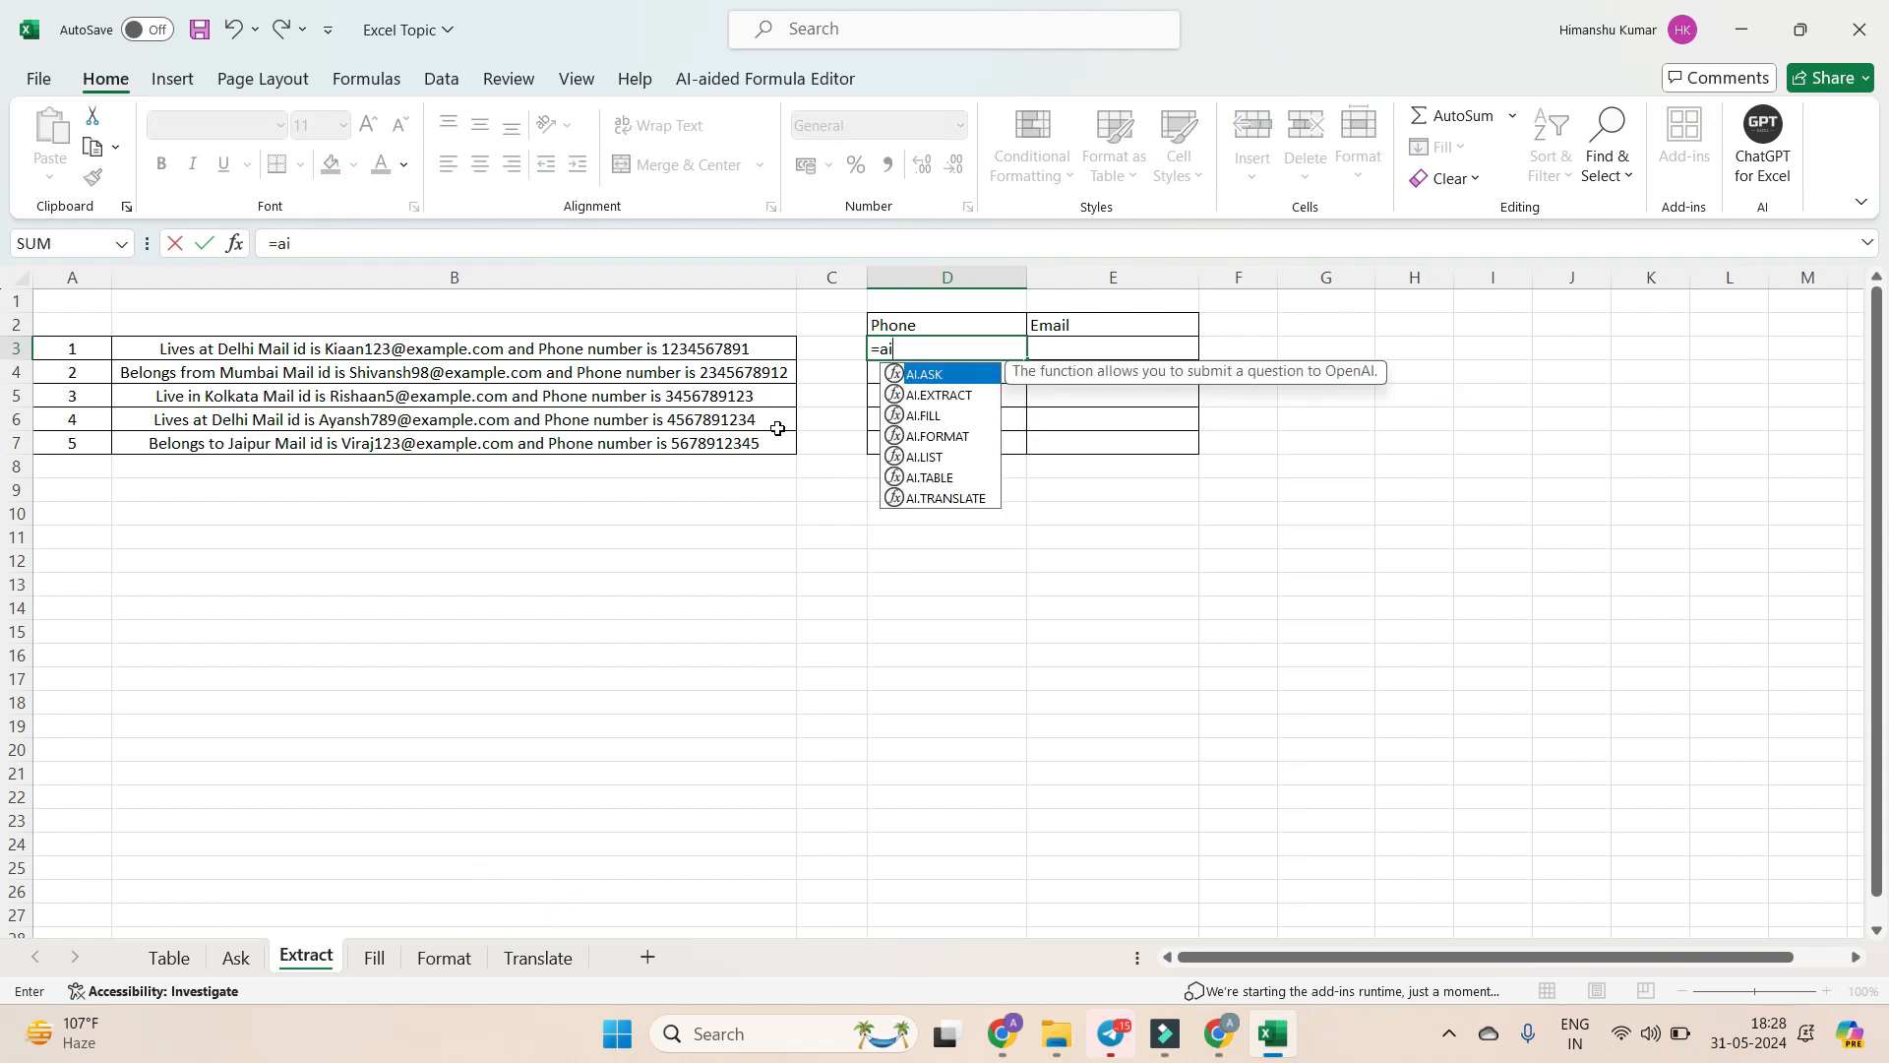
{"action": "key", "text": "Down"}
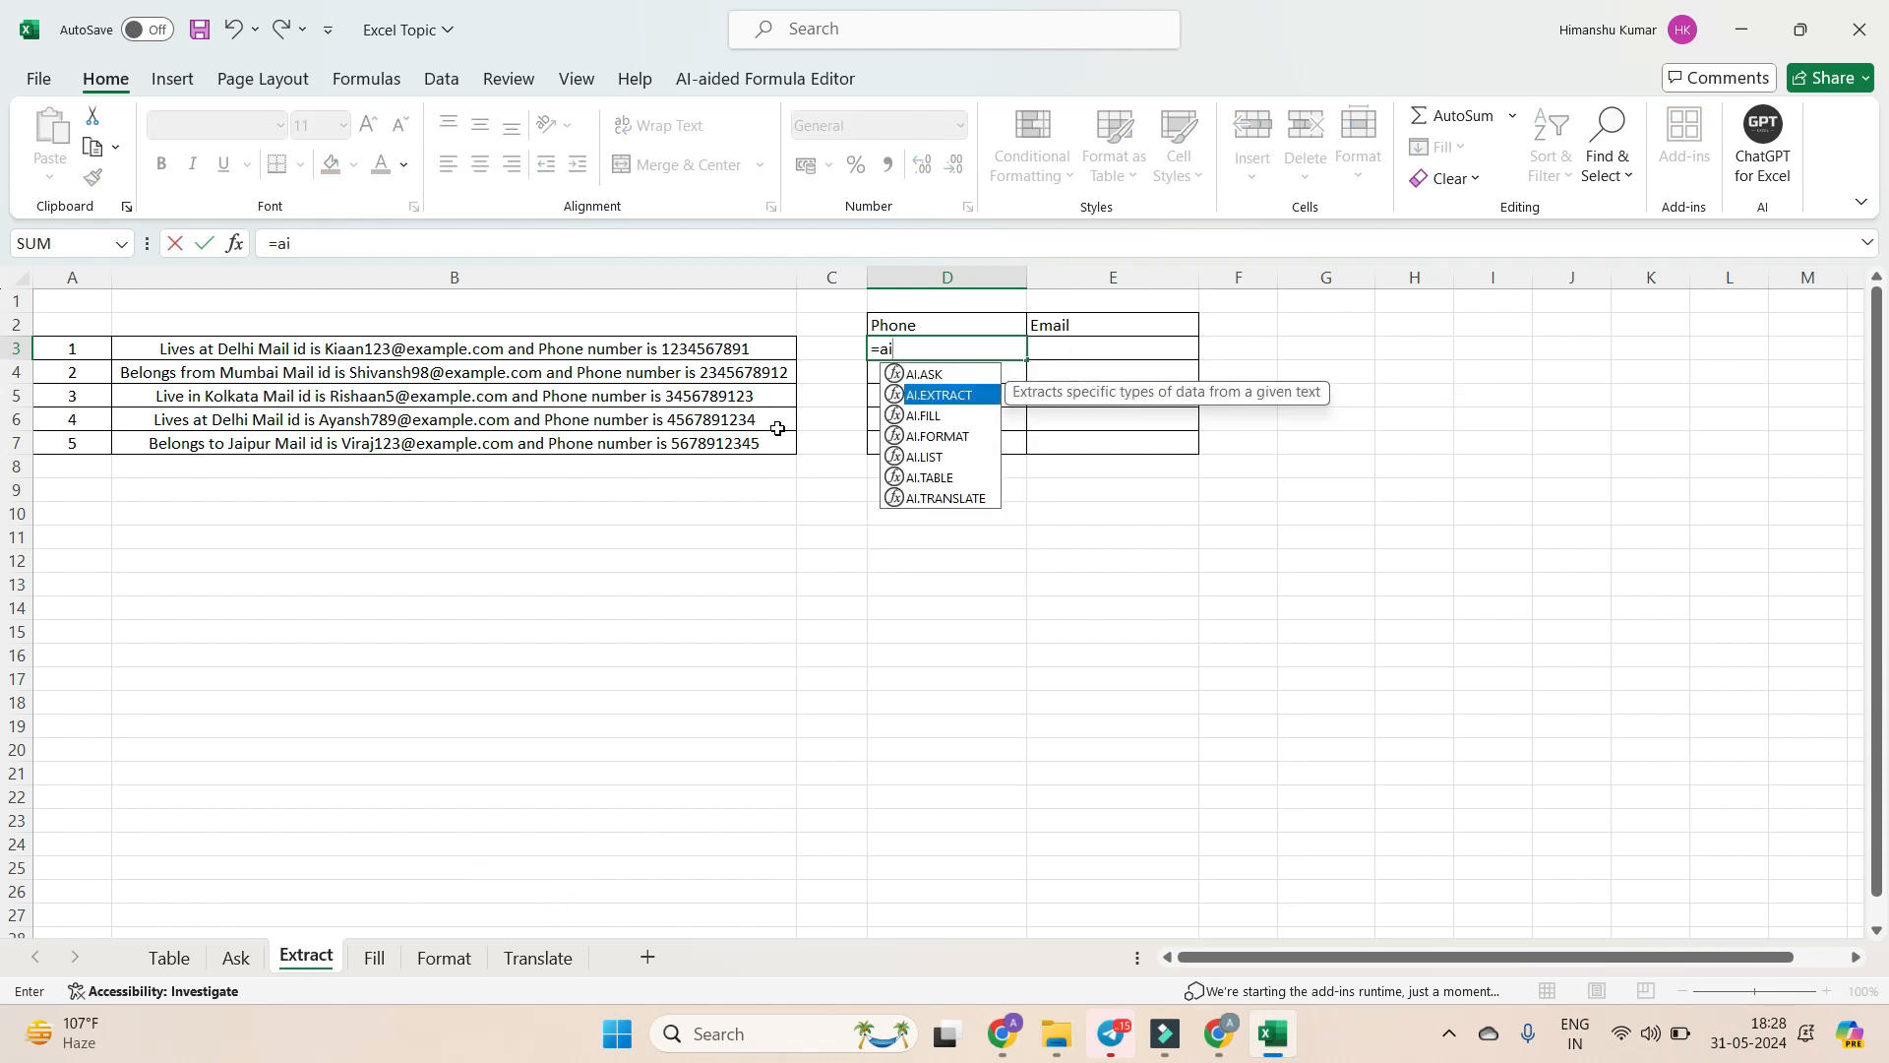
{"action": "key", "text": "Tab"}
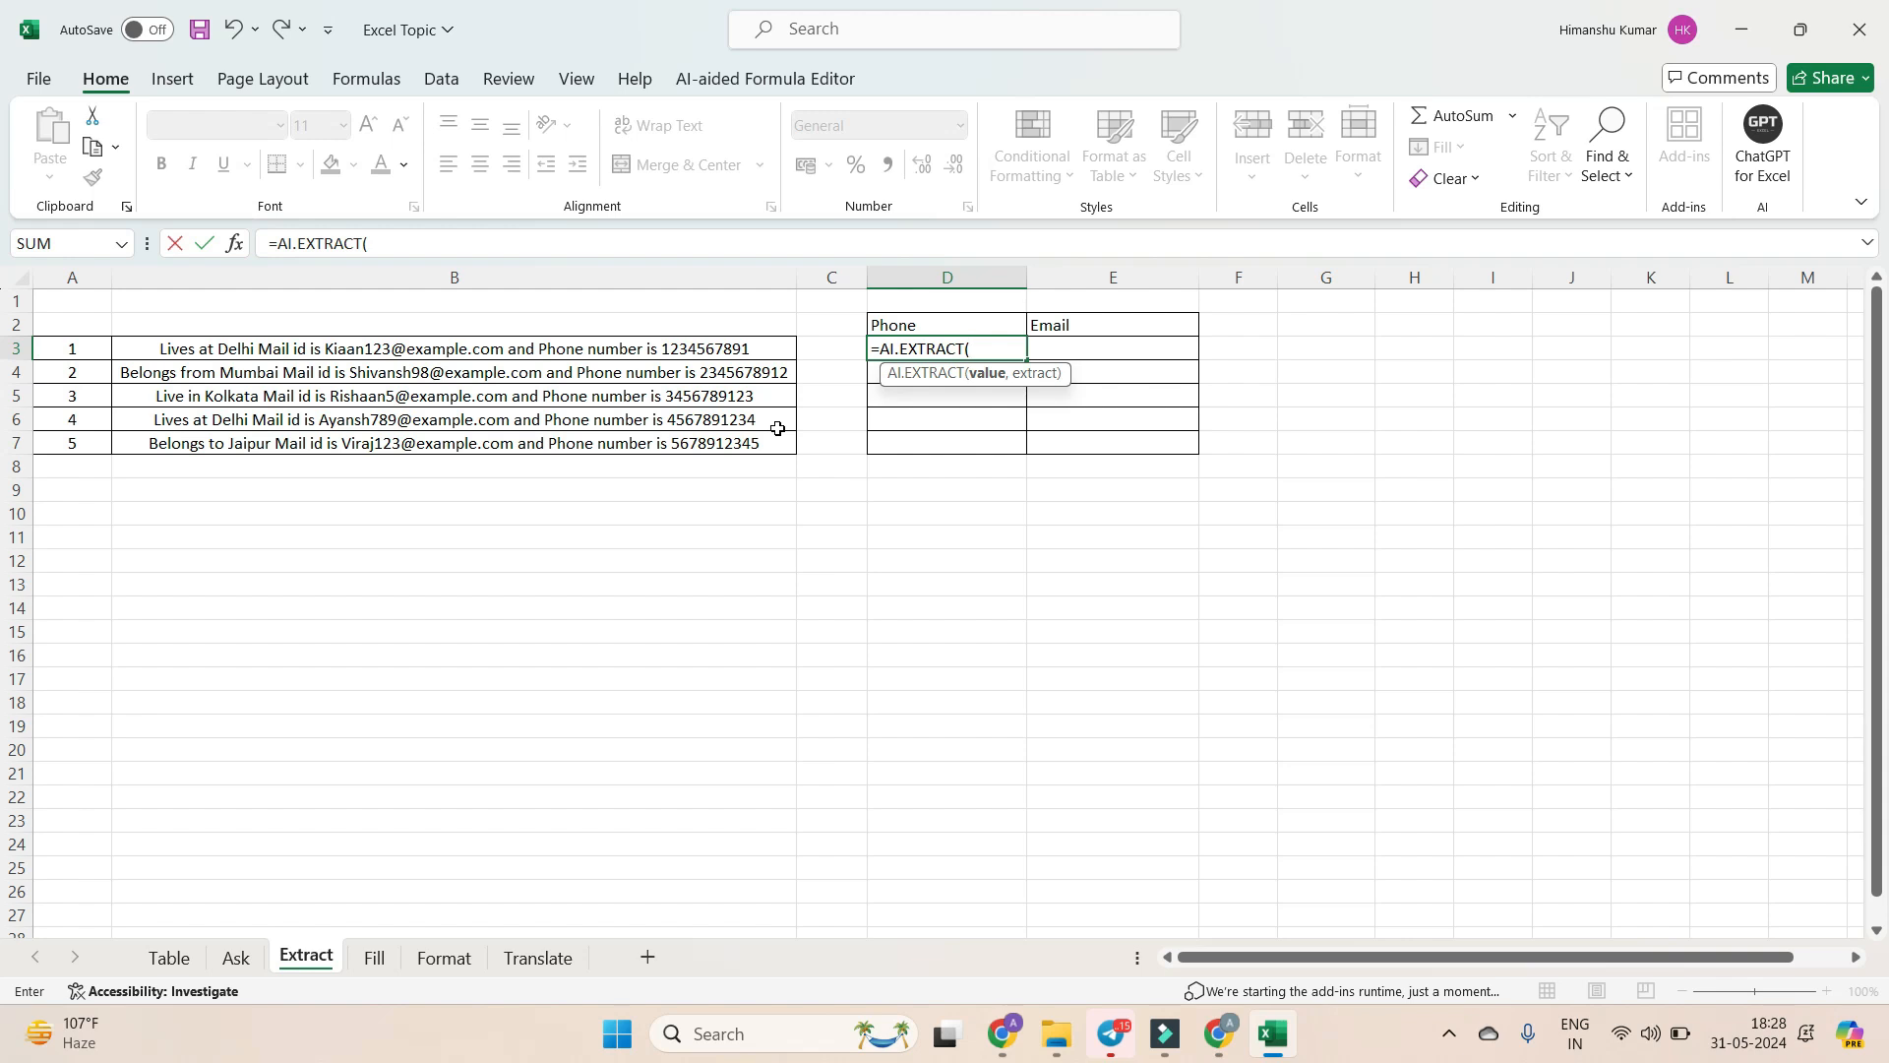
{"action": "left_click", "coordinate": [622, 356]}
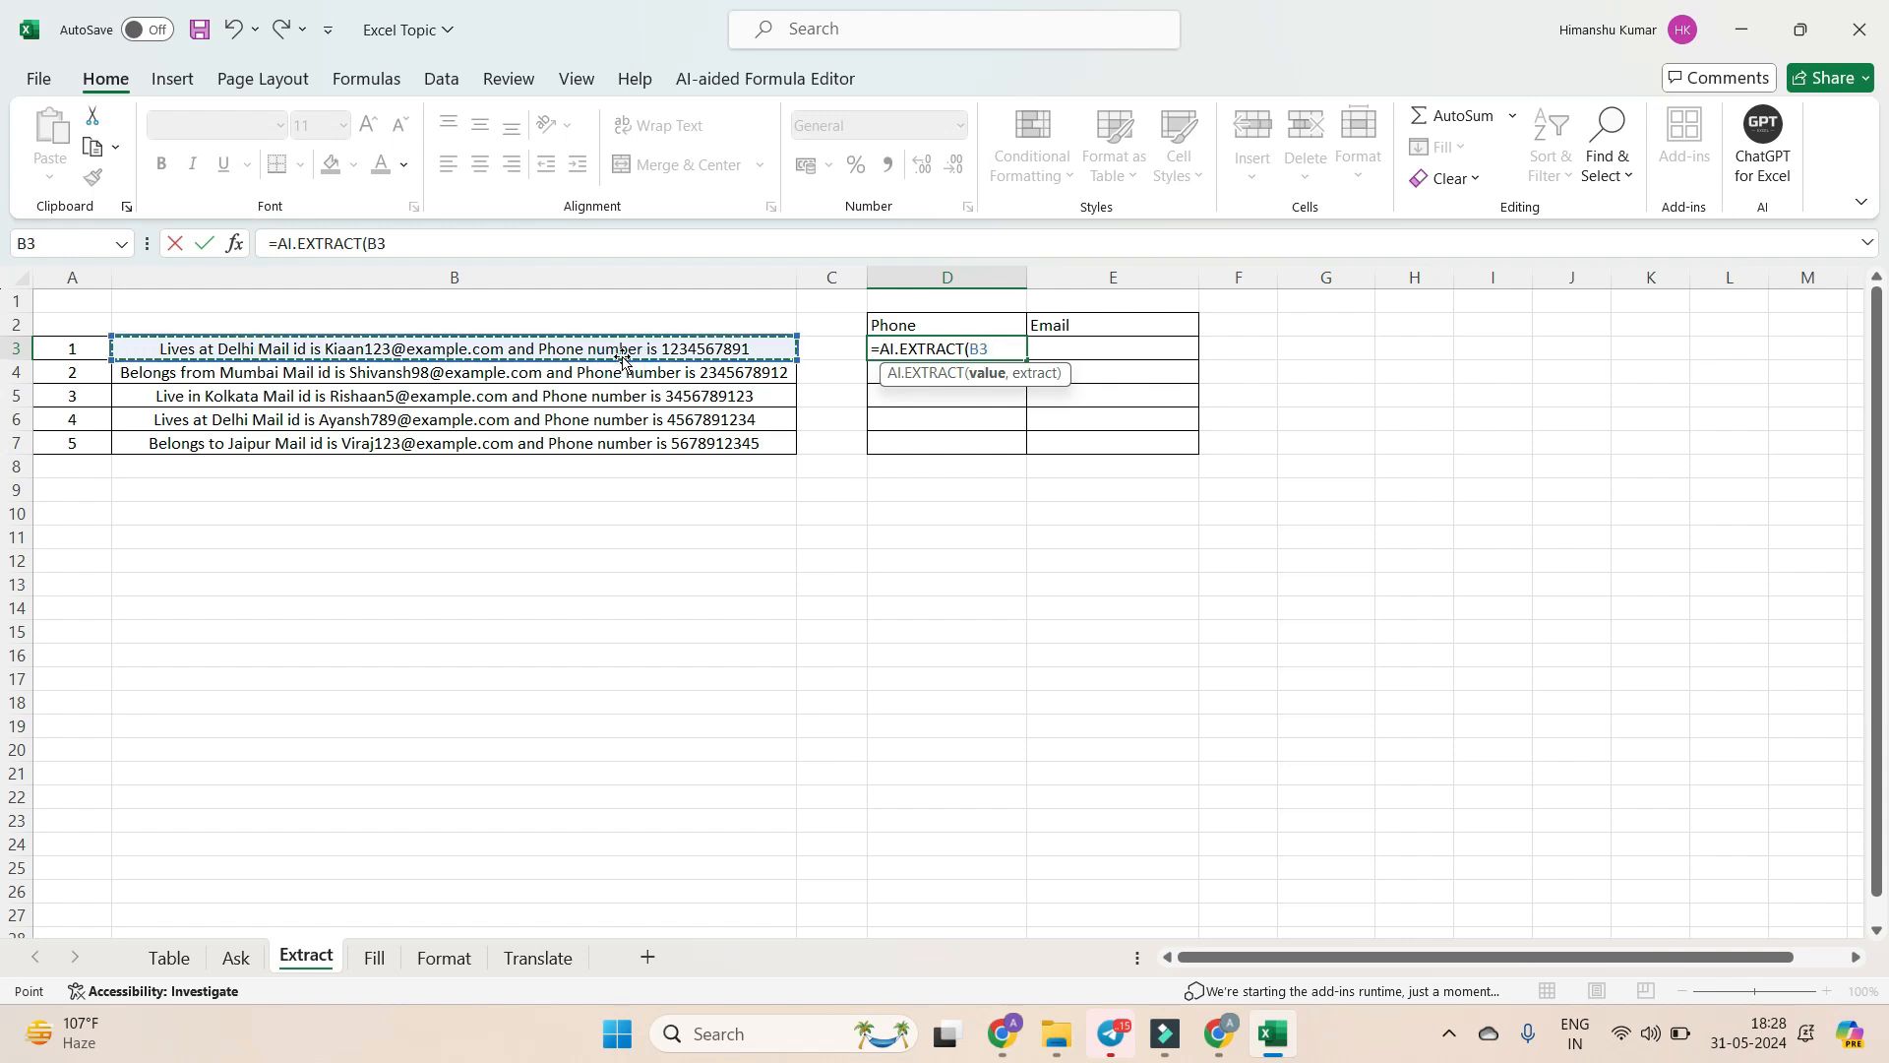
{"action": "type", "text": ","}
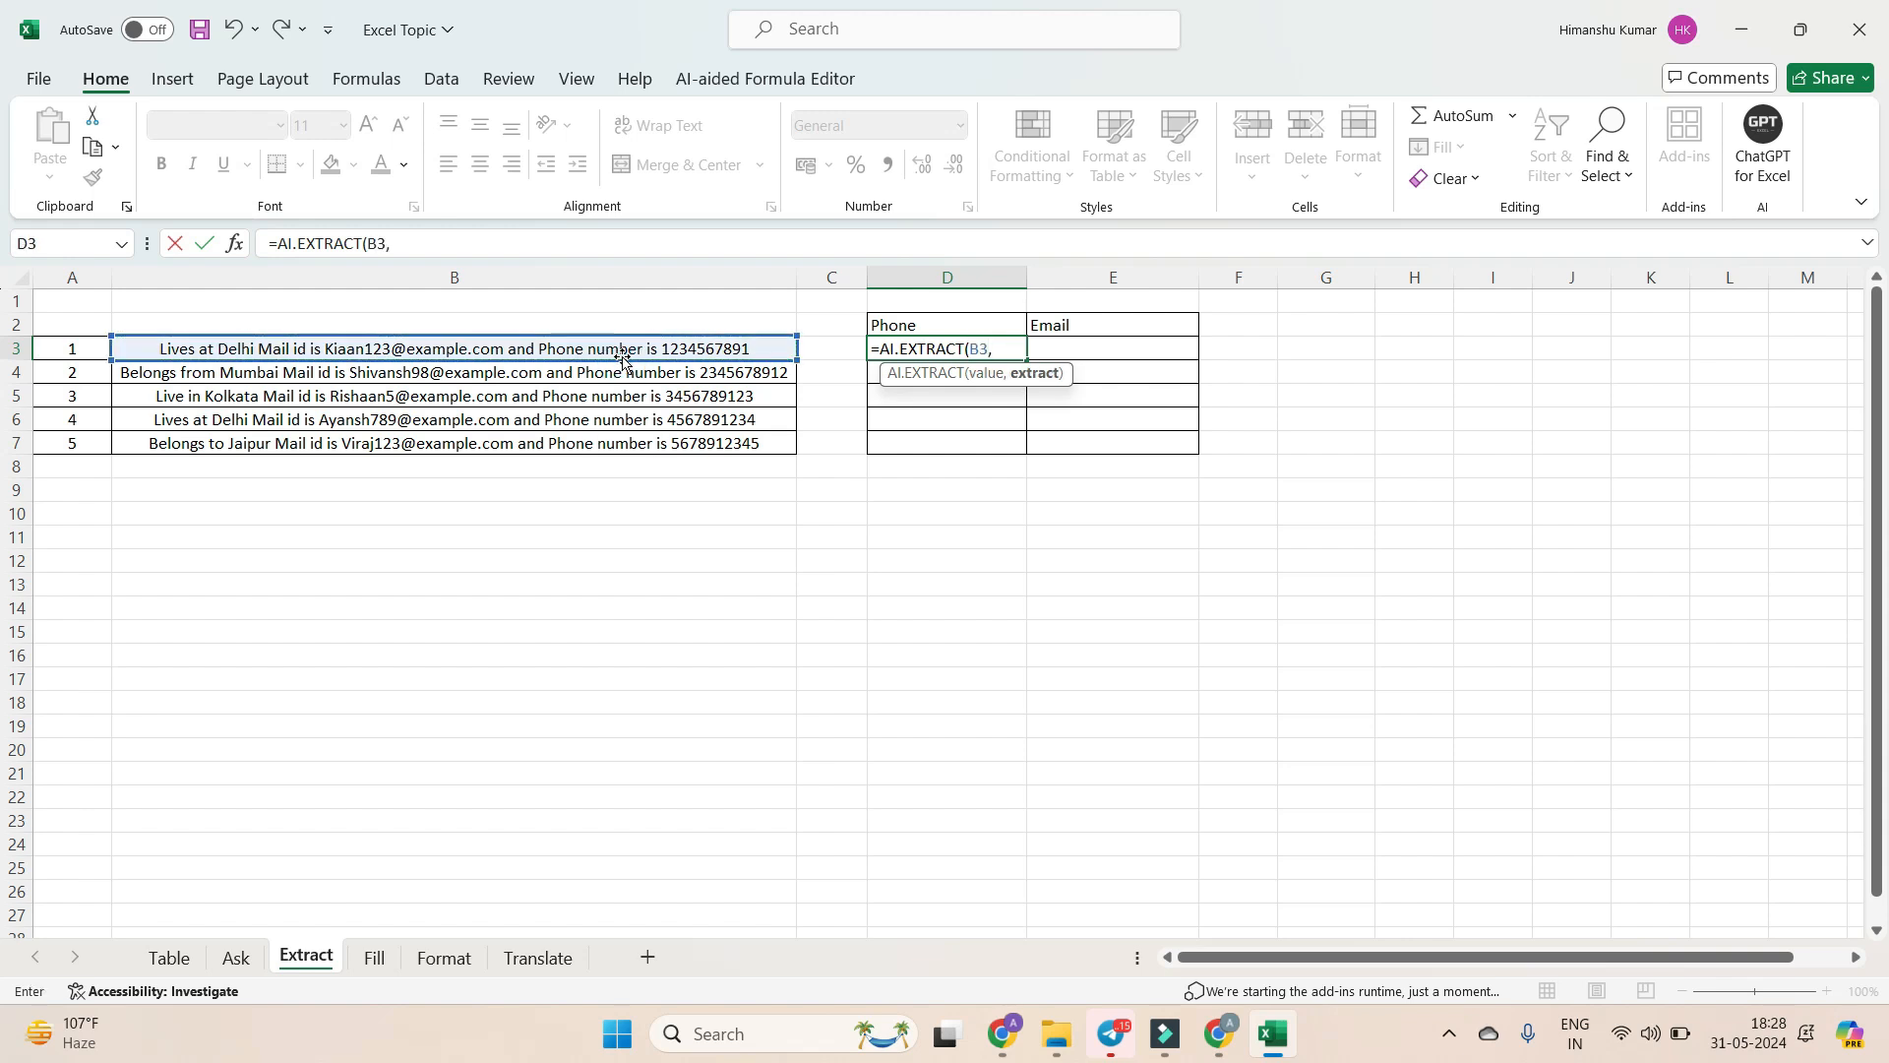
{"action": "left_click", "coordinate": [908, 326]}
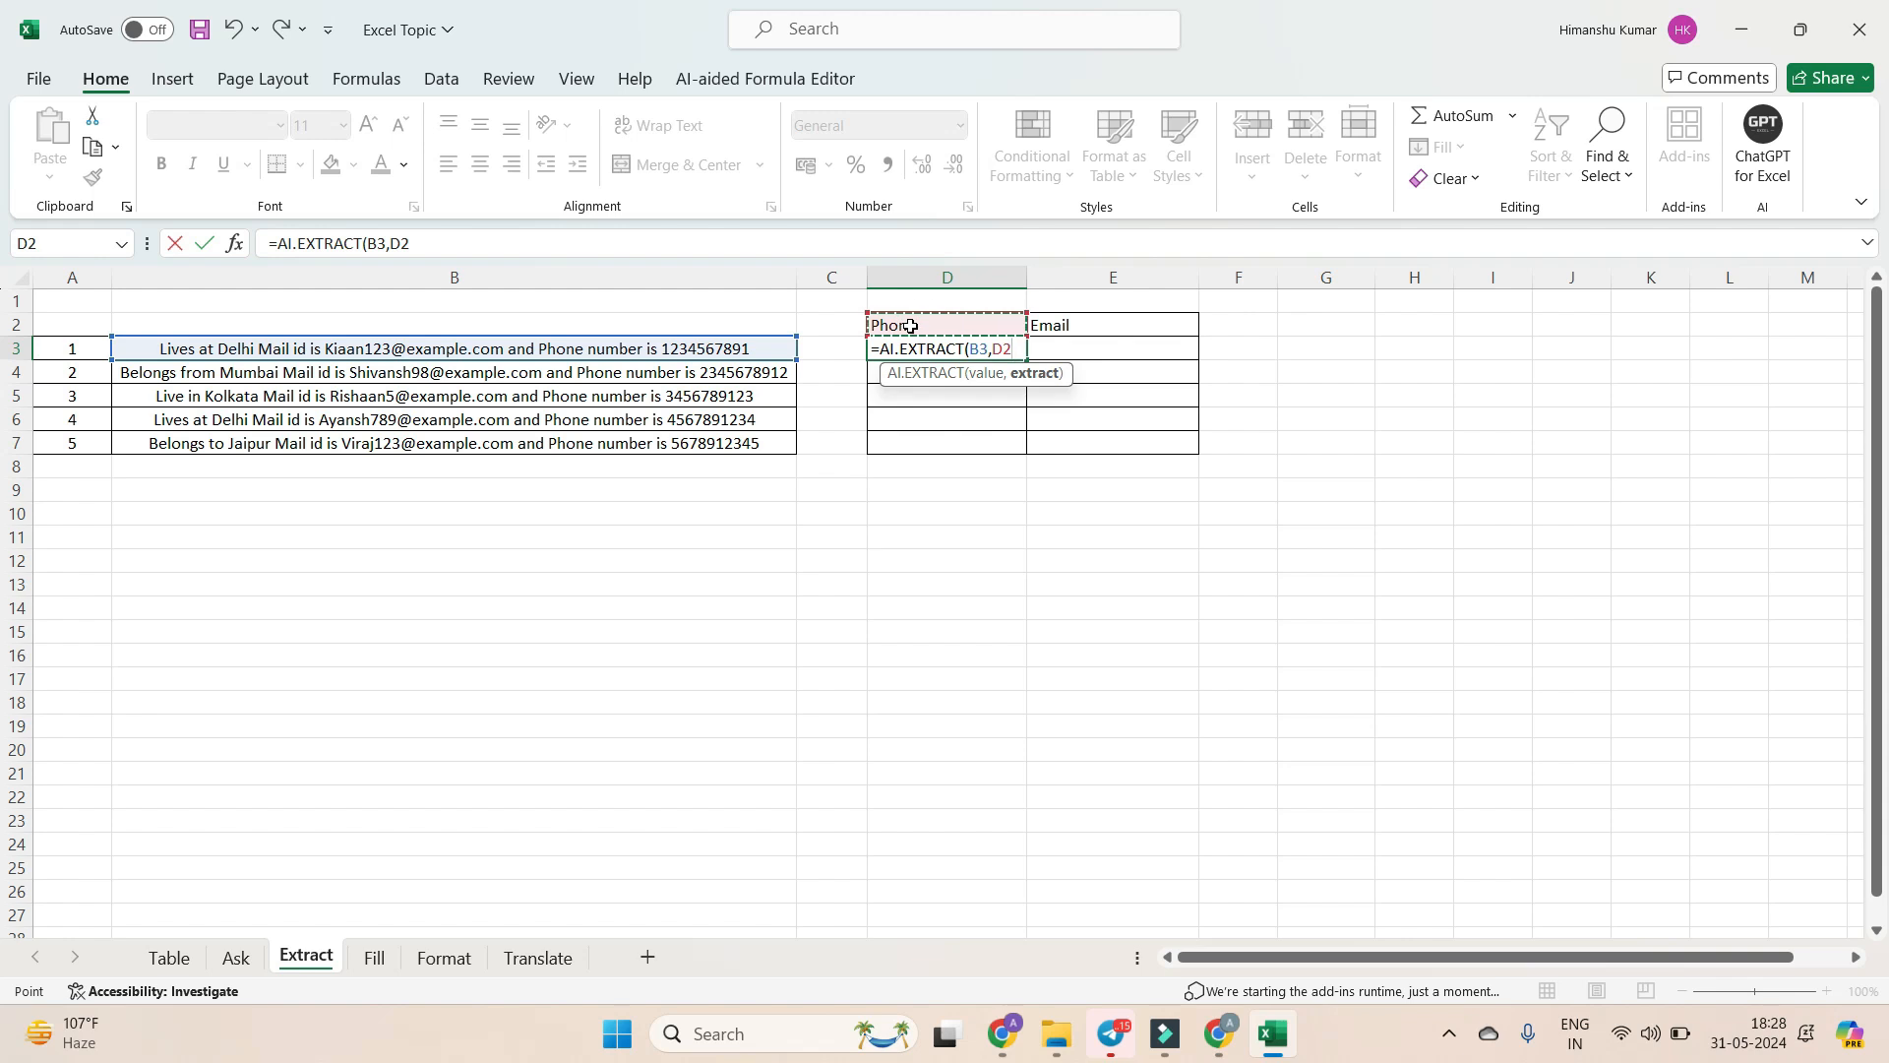
{"action": "key", "text": "Return"}
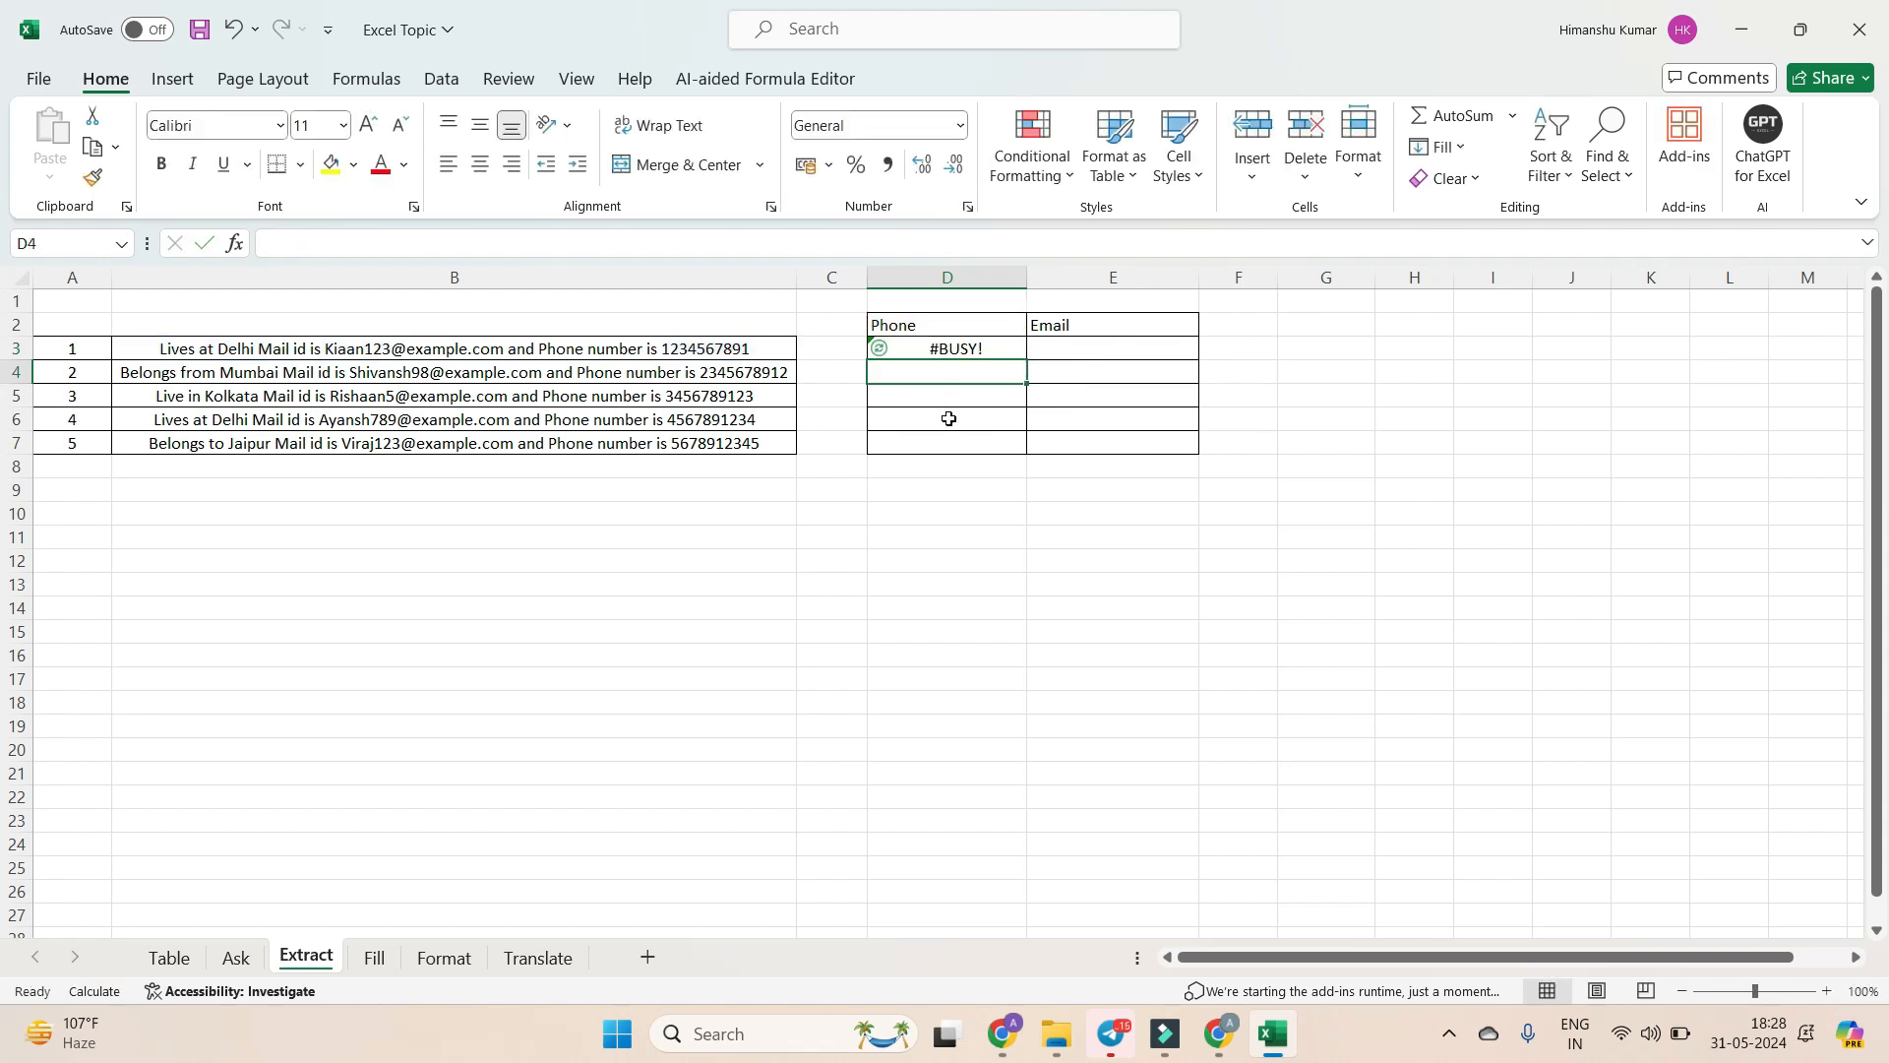
Change the D3 formula to =AI.EXTRACT($B3,D$2) and fill it down to D7
{"action": "left_click", "coordinate": [960, 349]}
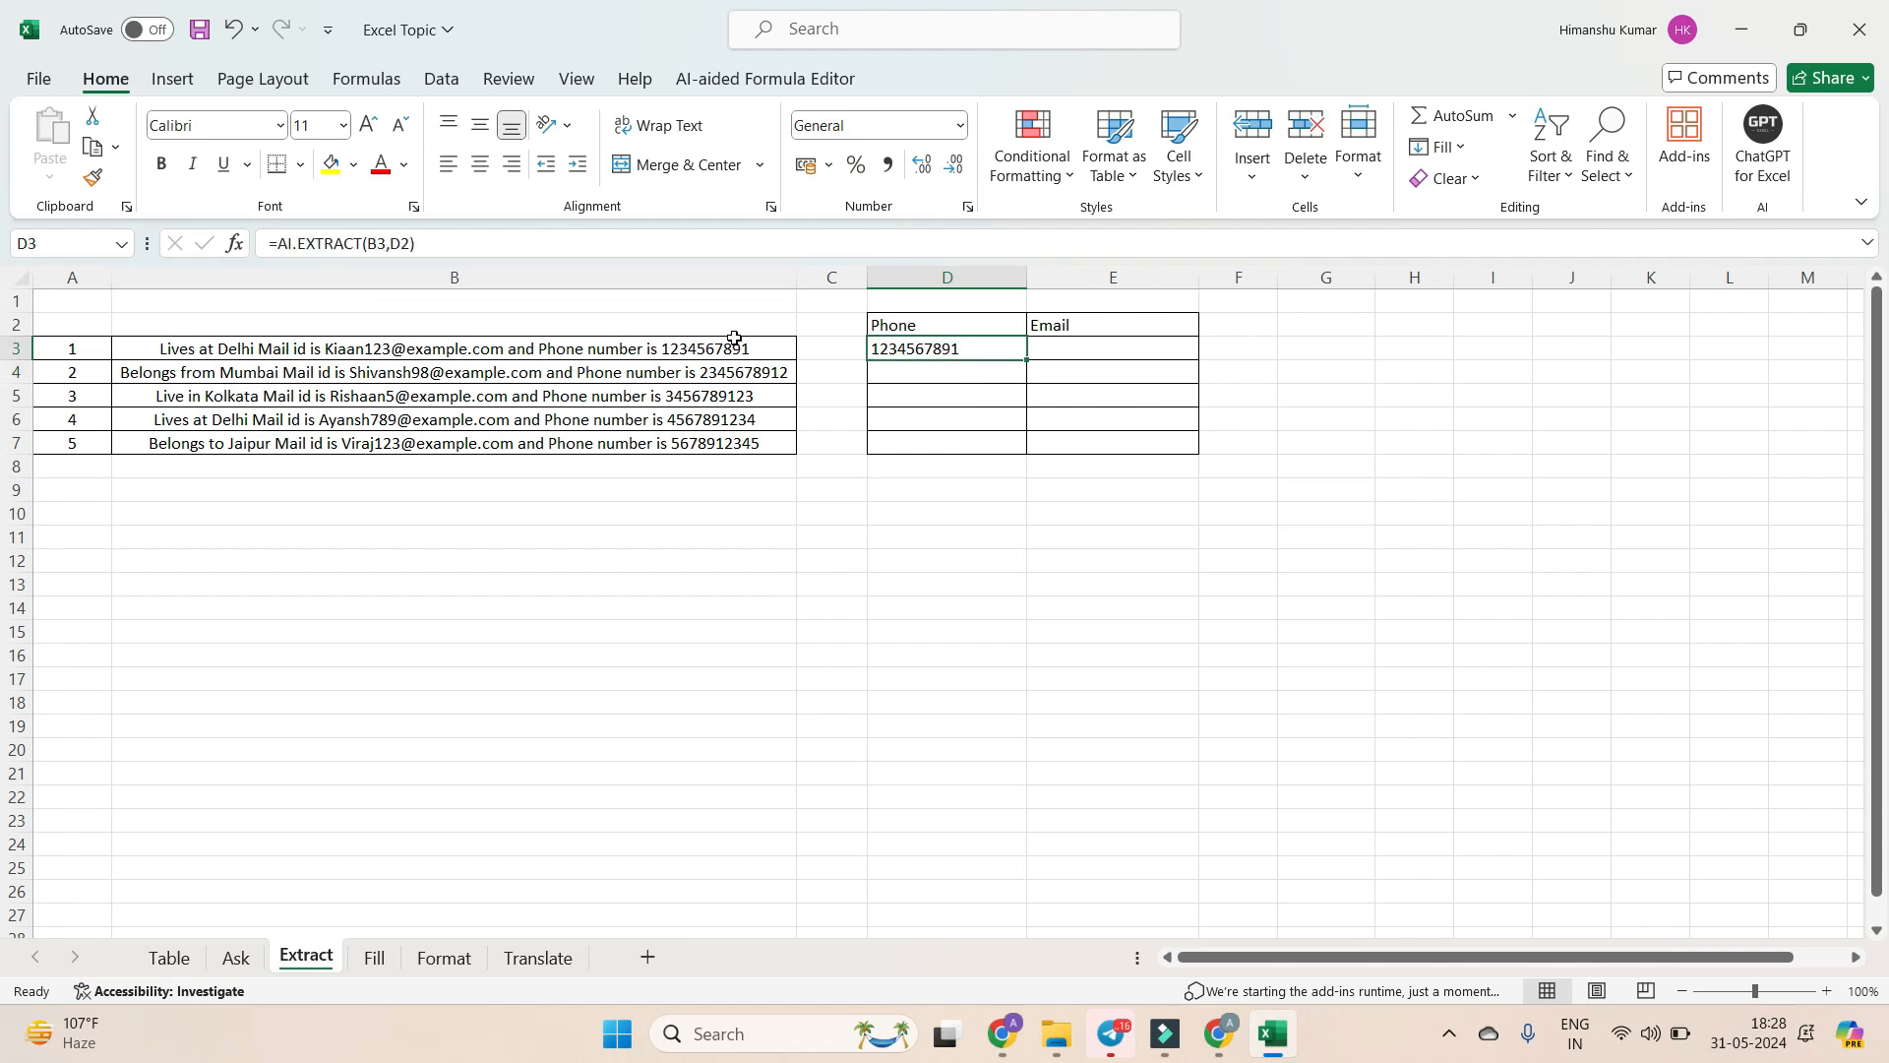
{"action": "double_click", "coordinate": [917, 350]}
{"action": "left_click", "coordinate": [1001, 350]}
{"action": "left_click", "coordinate": [999, 349]}
{"action": "type", "text": "$"}
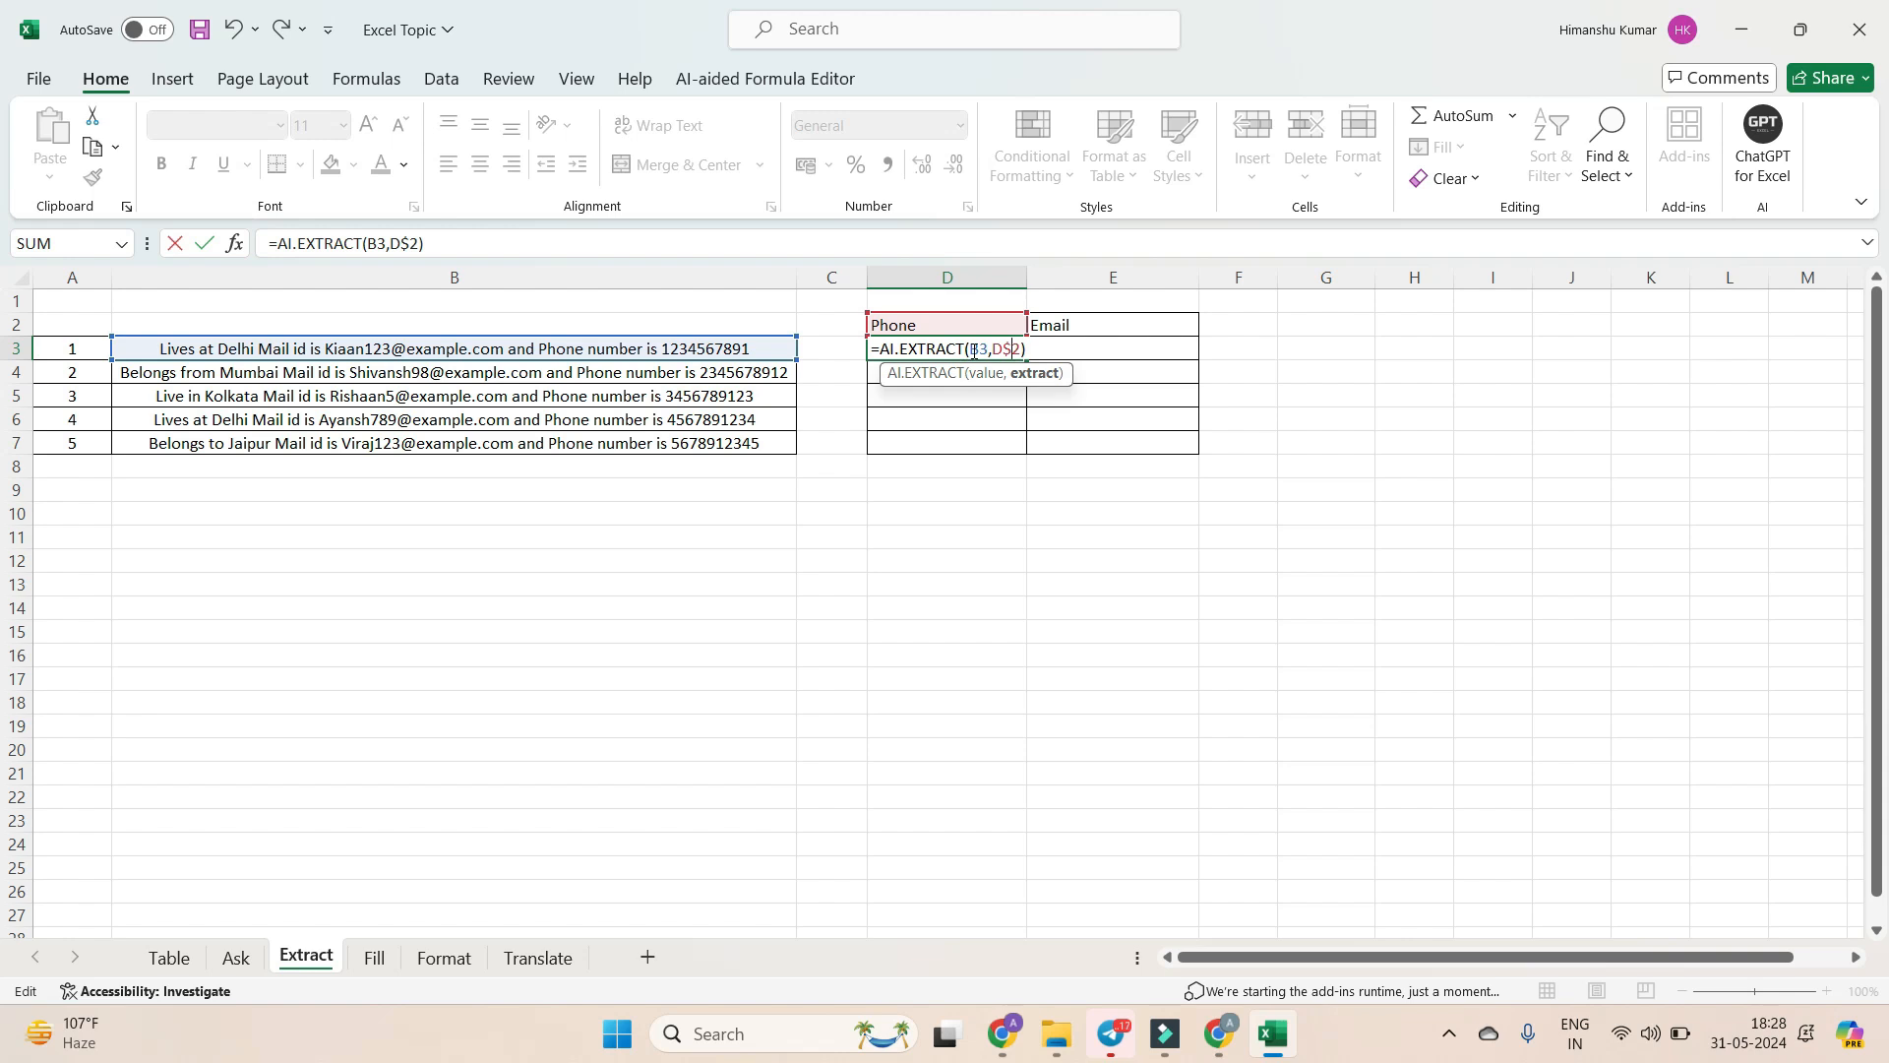
{"action": "left_click", "coordinate": [972, 351]}
{"action": "type", "text": "$"}
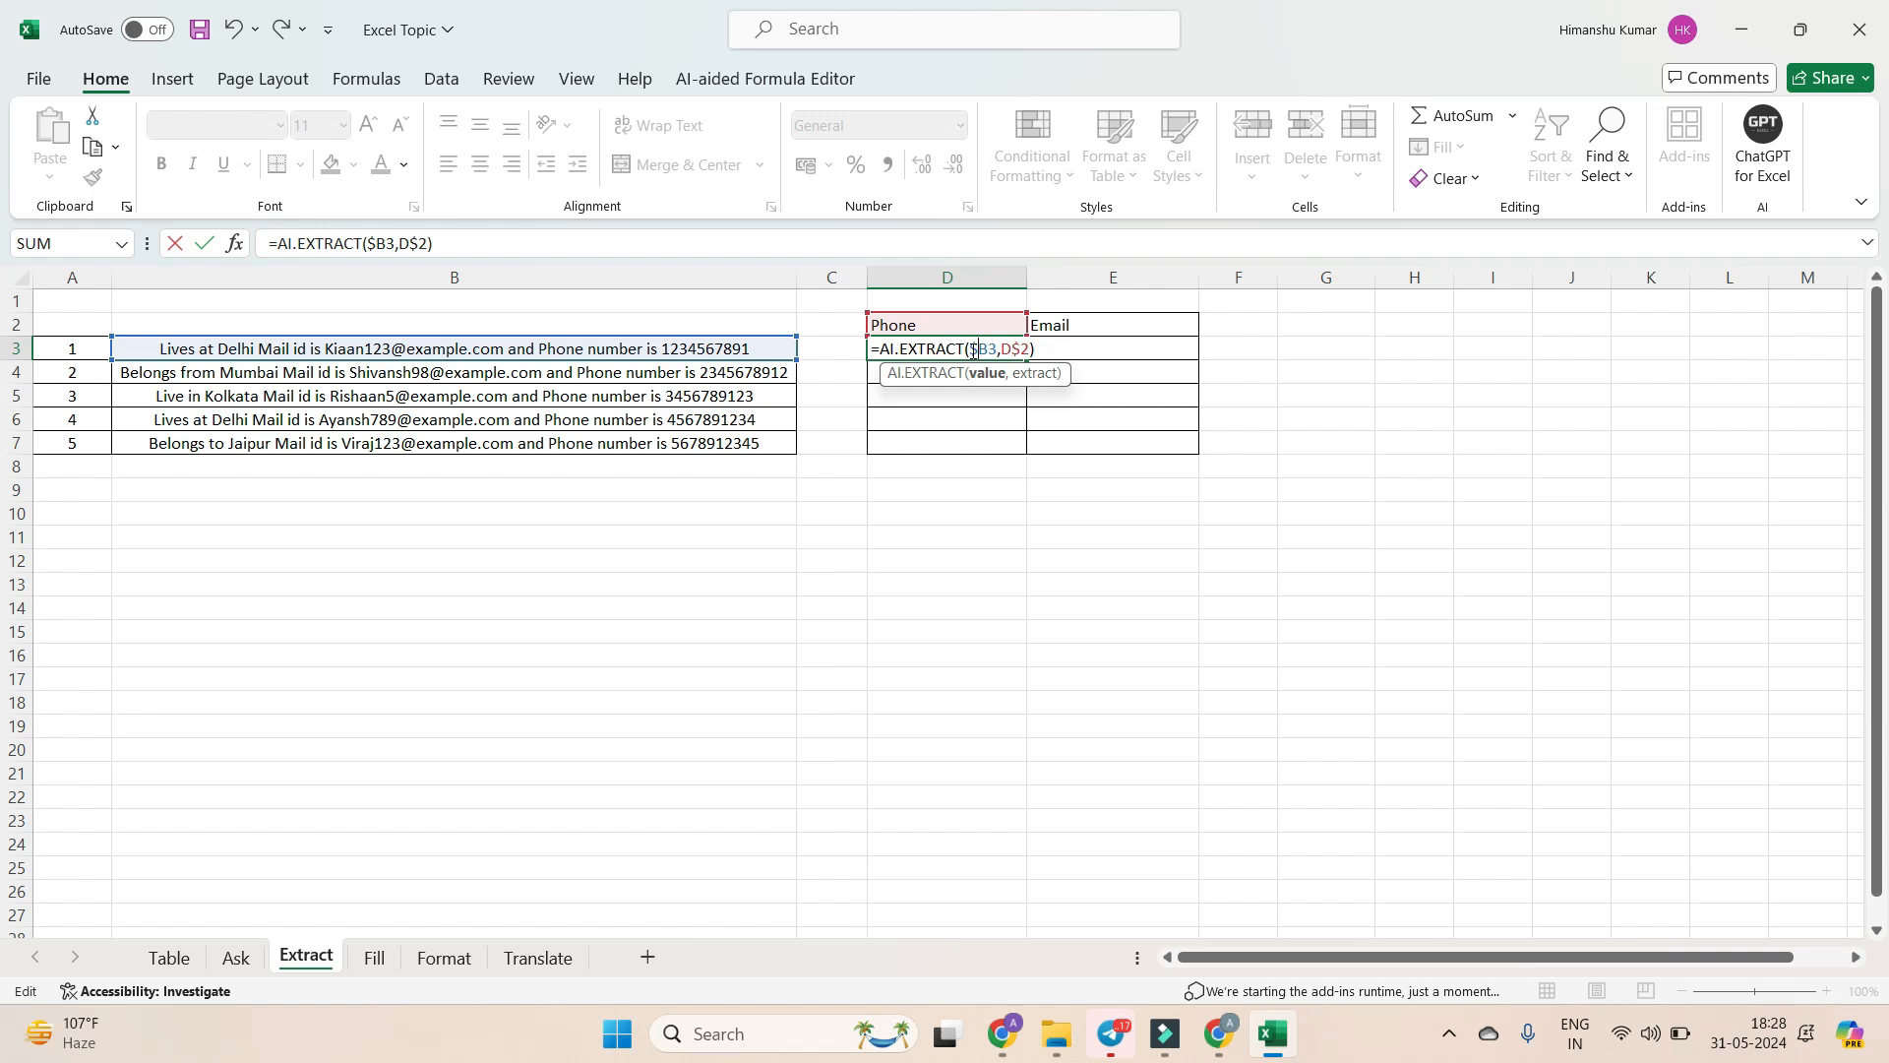
{"action": "key", "text": "Return"}
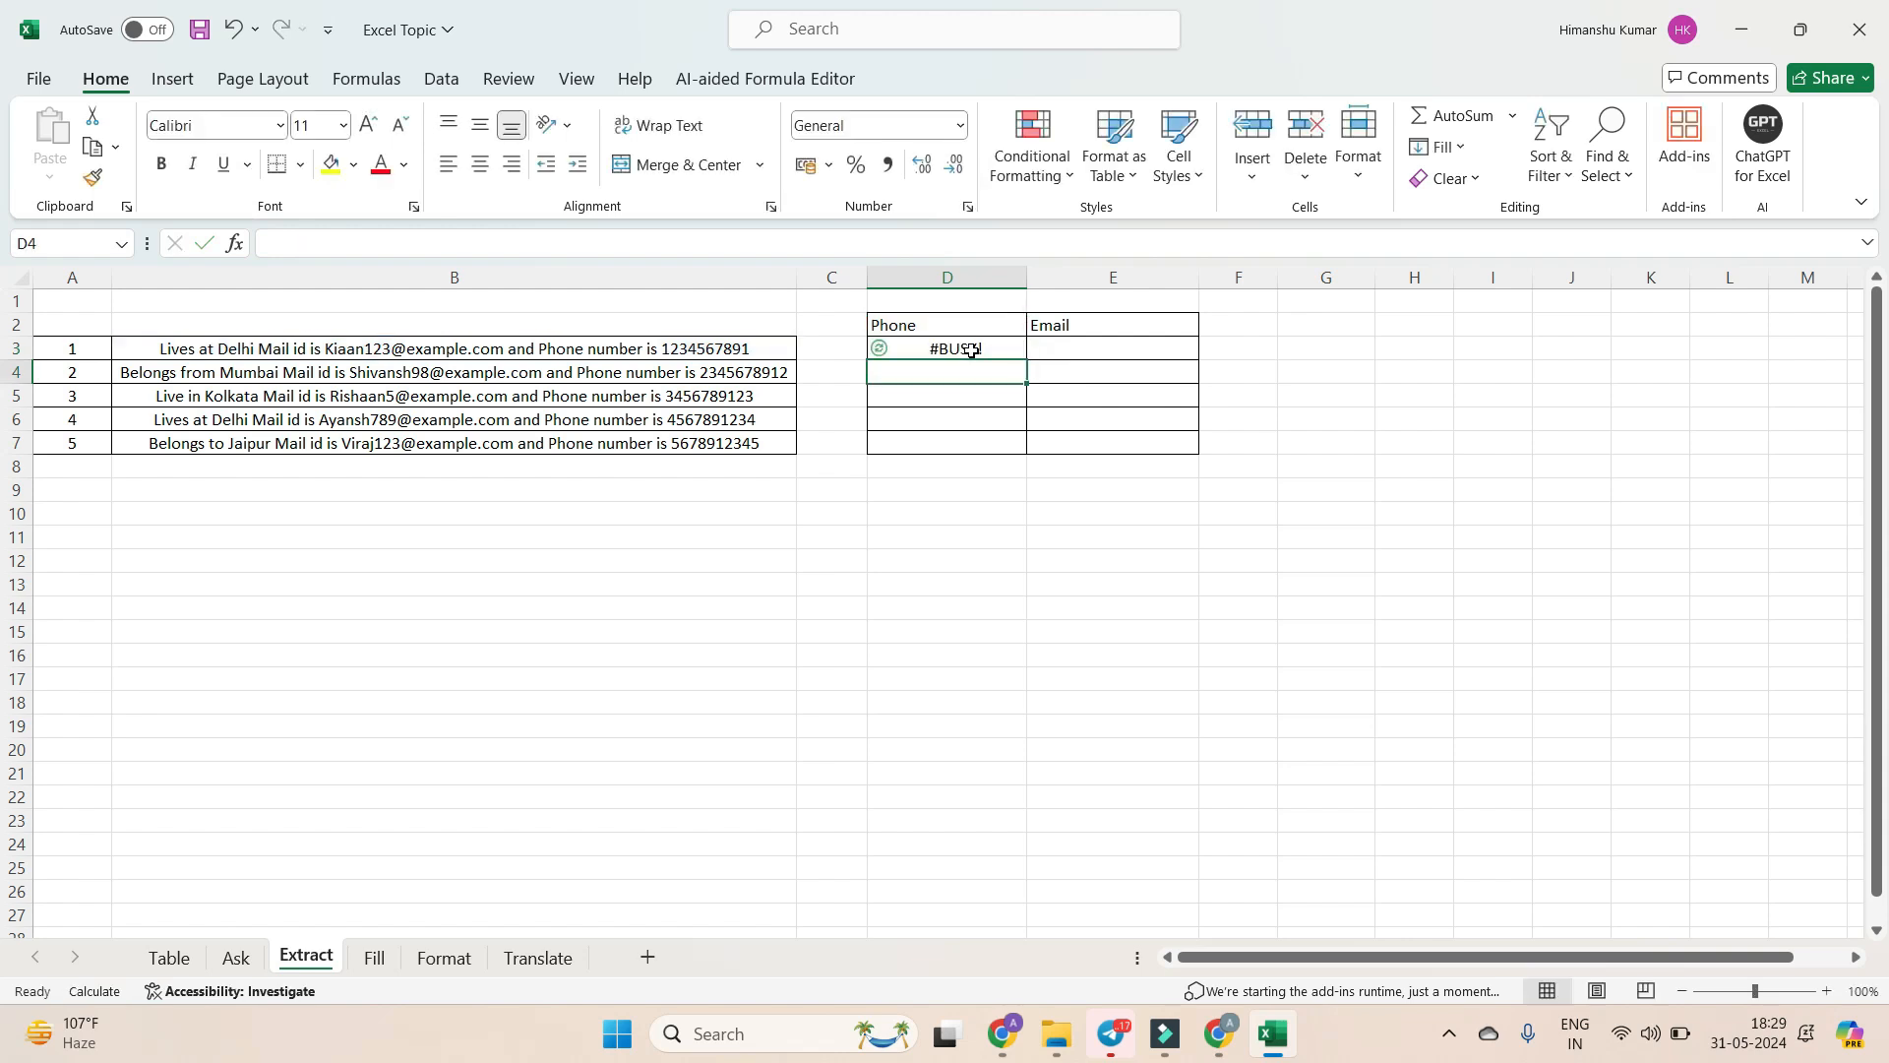
{"action": "left_click_drag", "start_coordinate": [972, 350], "coordinate": [979, 431]}
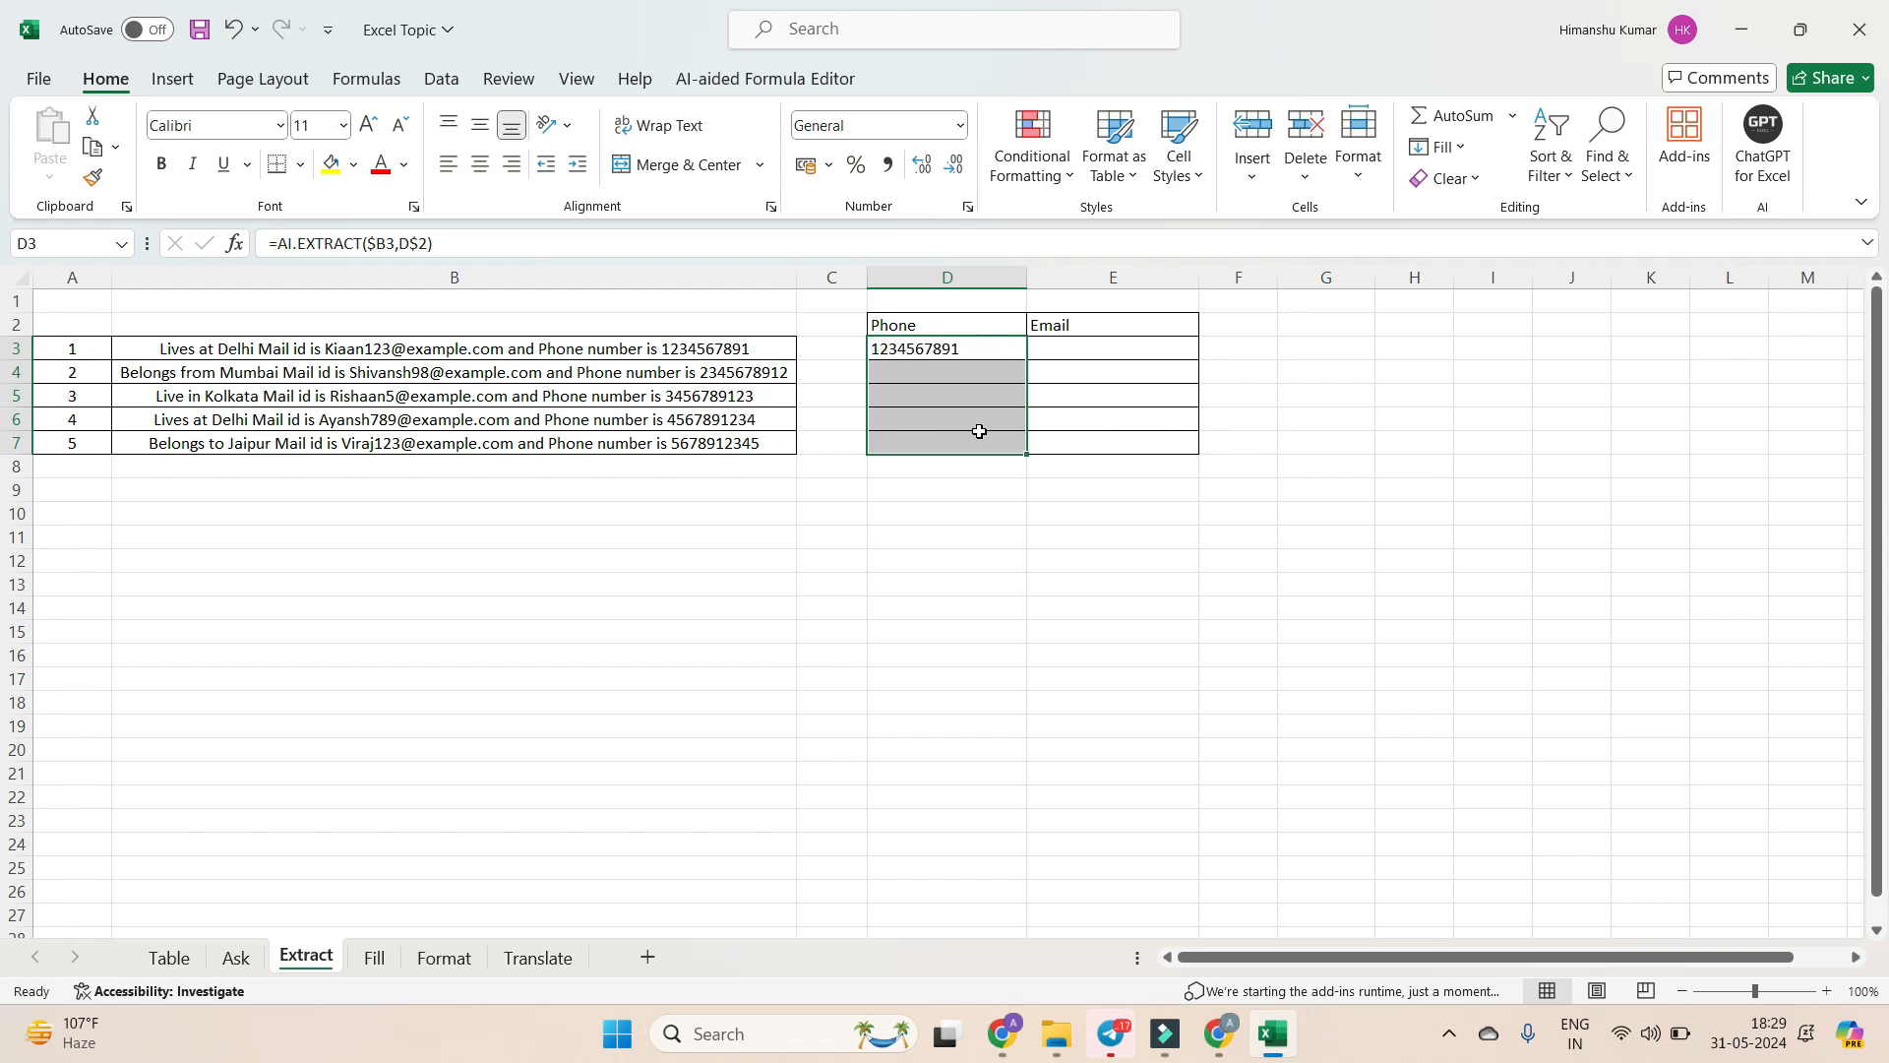
{"action": "key", "text": "ctrl+d"}
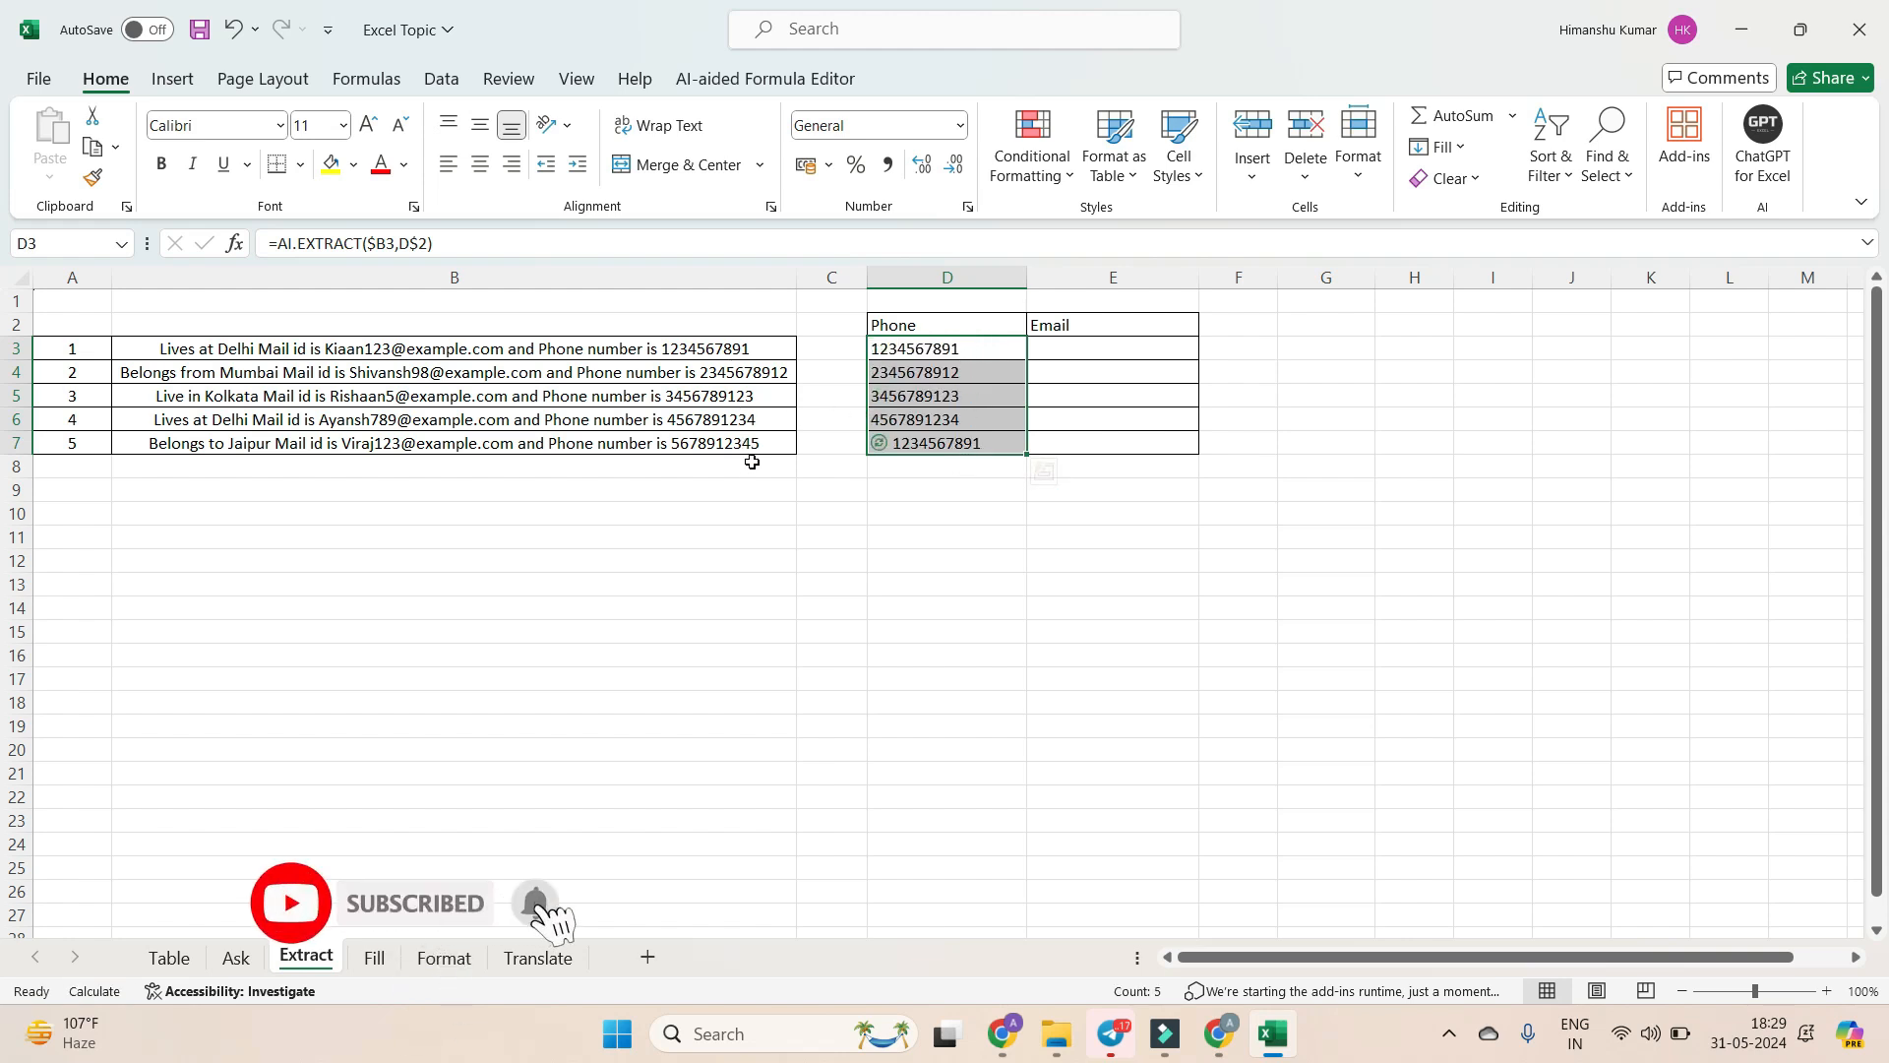
Extend the D3 extraction formula to the Email cells E3:E7 and widen column E to fit the addresses
{"action": "left_click", "coordinate": [1009, 354]}
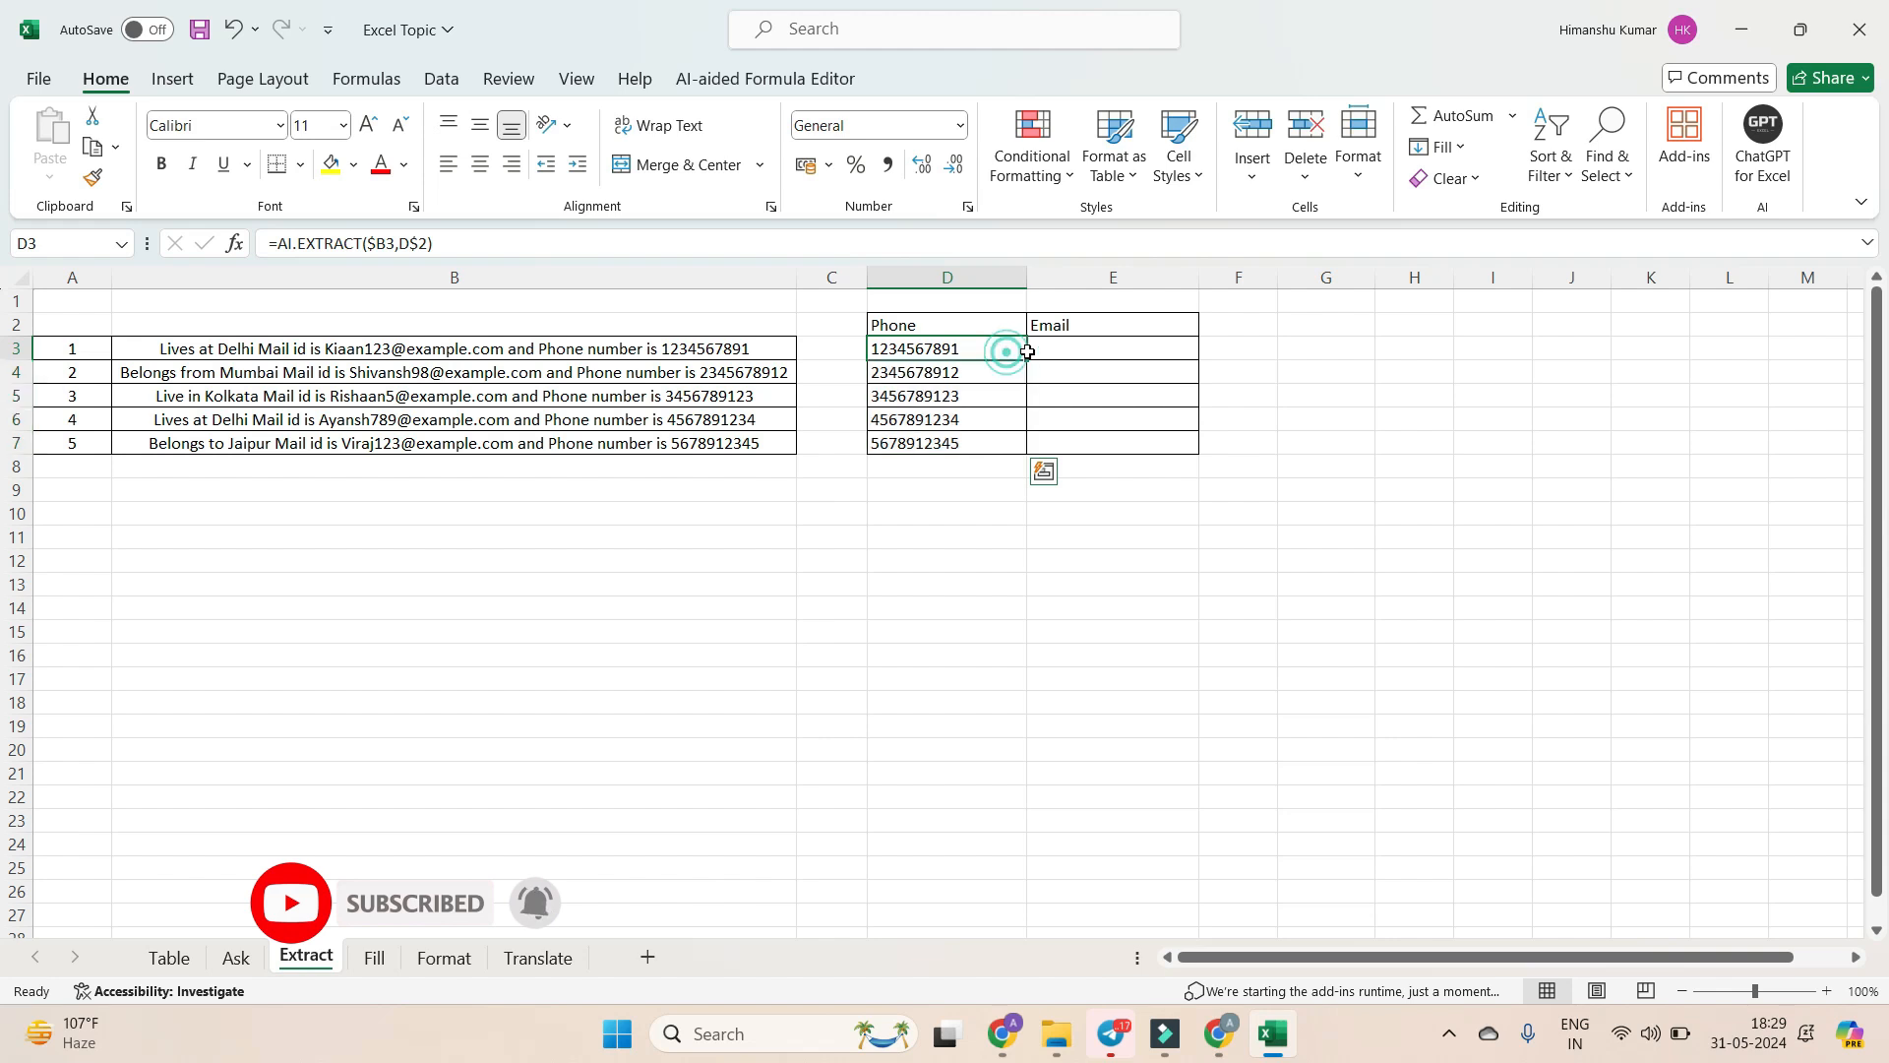
{"action": "left_click", "coordinate": [1134, 351]}
{"action": "left_click_drag", "start_coordinate": [1133, 351], "coordinate": [1131, 351]}
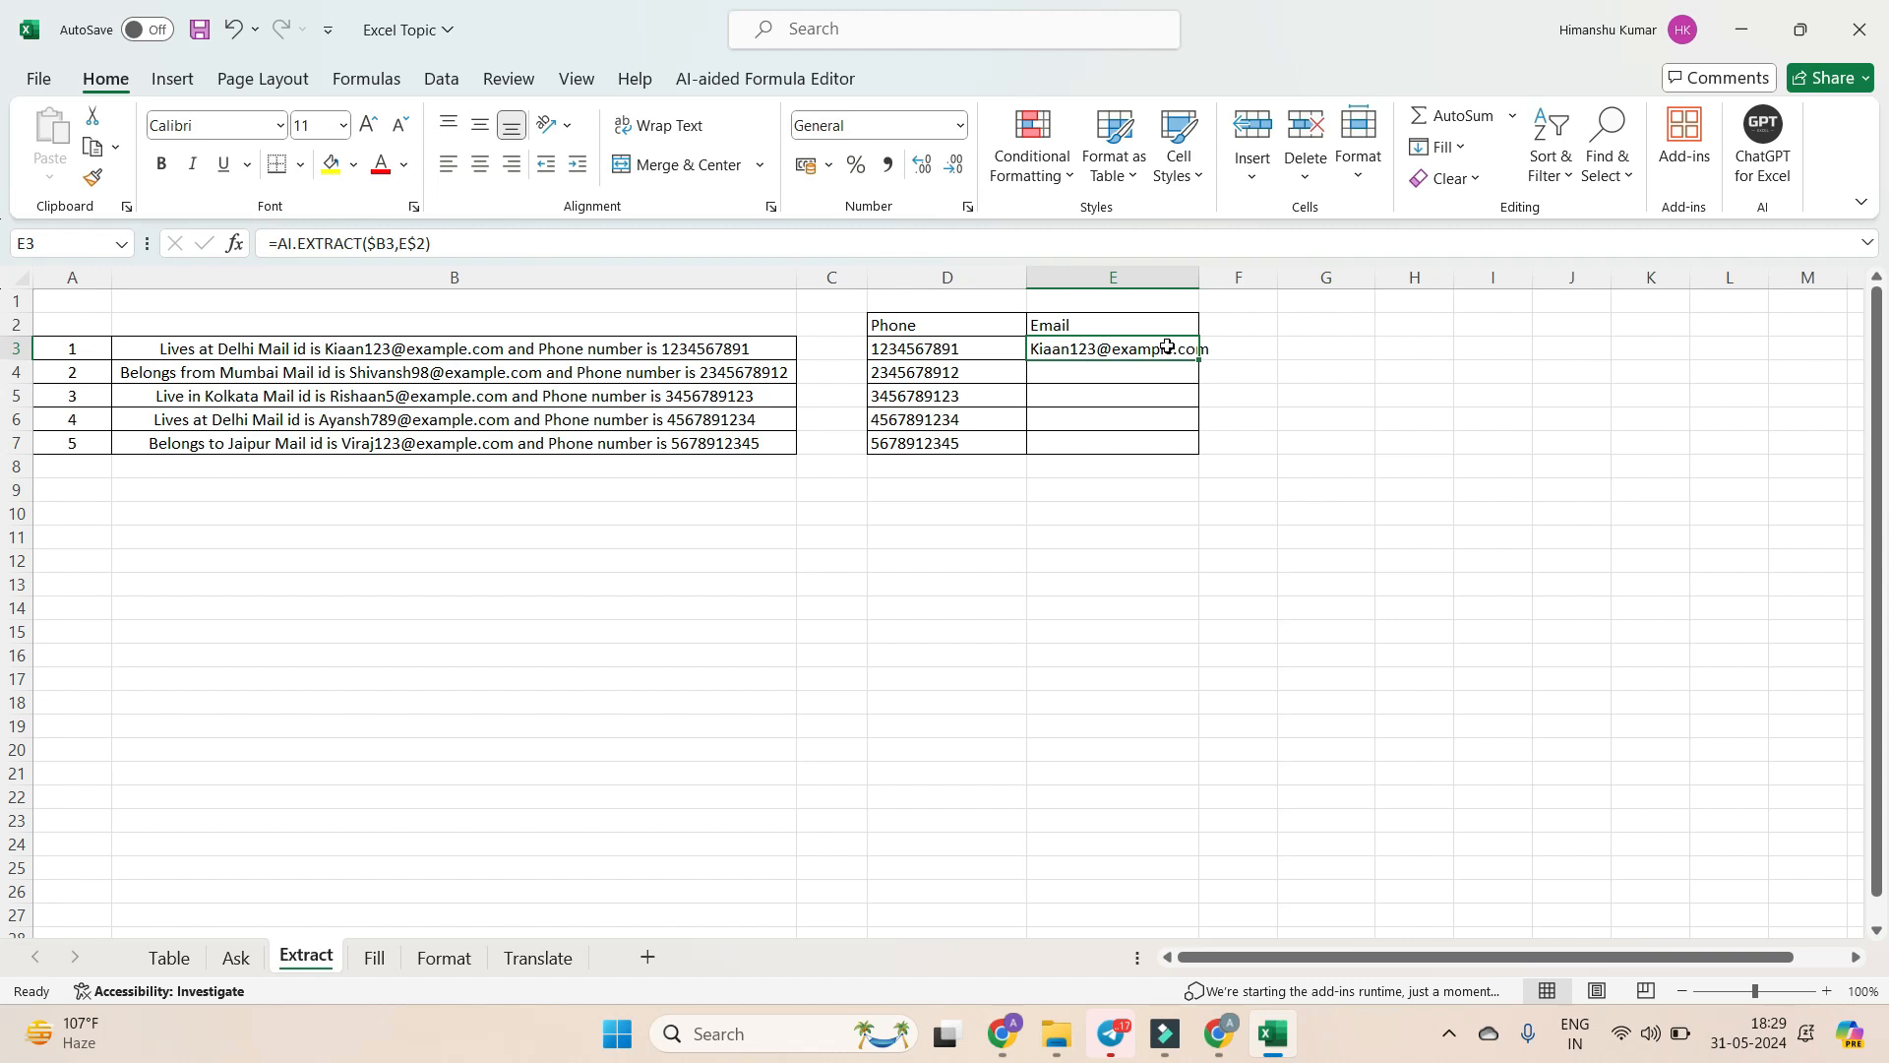
{"action": "left_click_drag", "start_coordinate": [1167, 347], "coordinate": [1164, 433]}
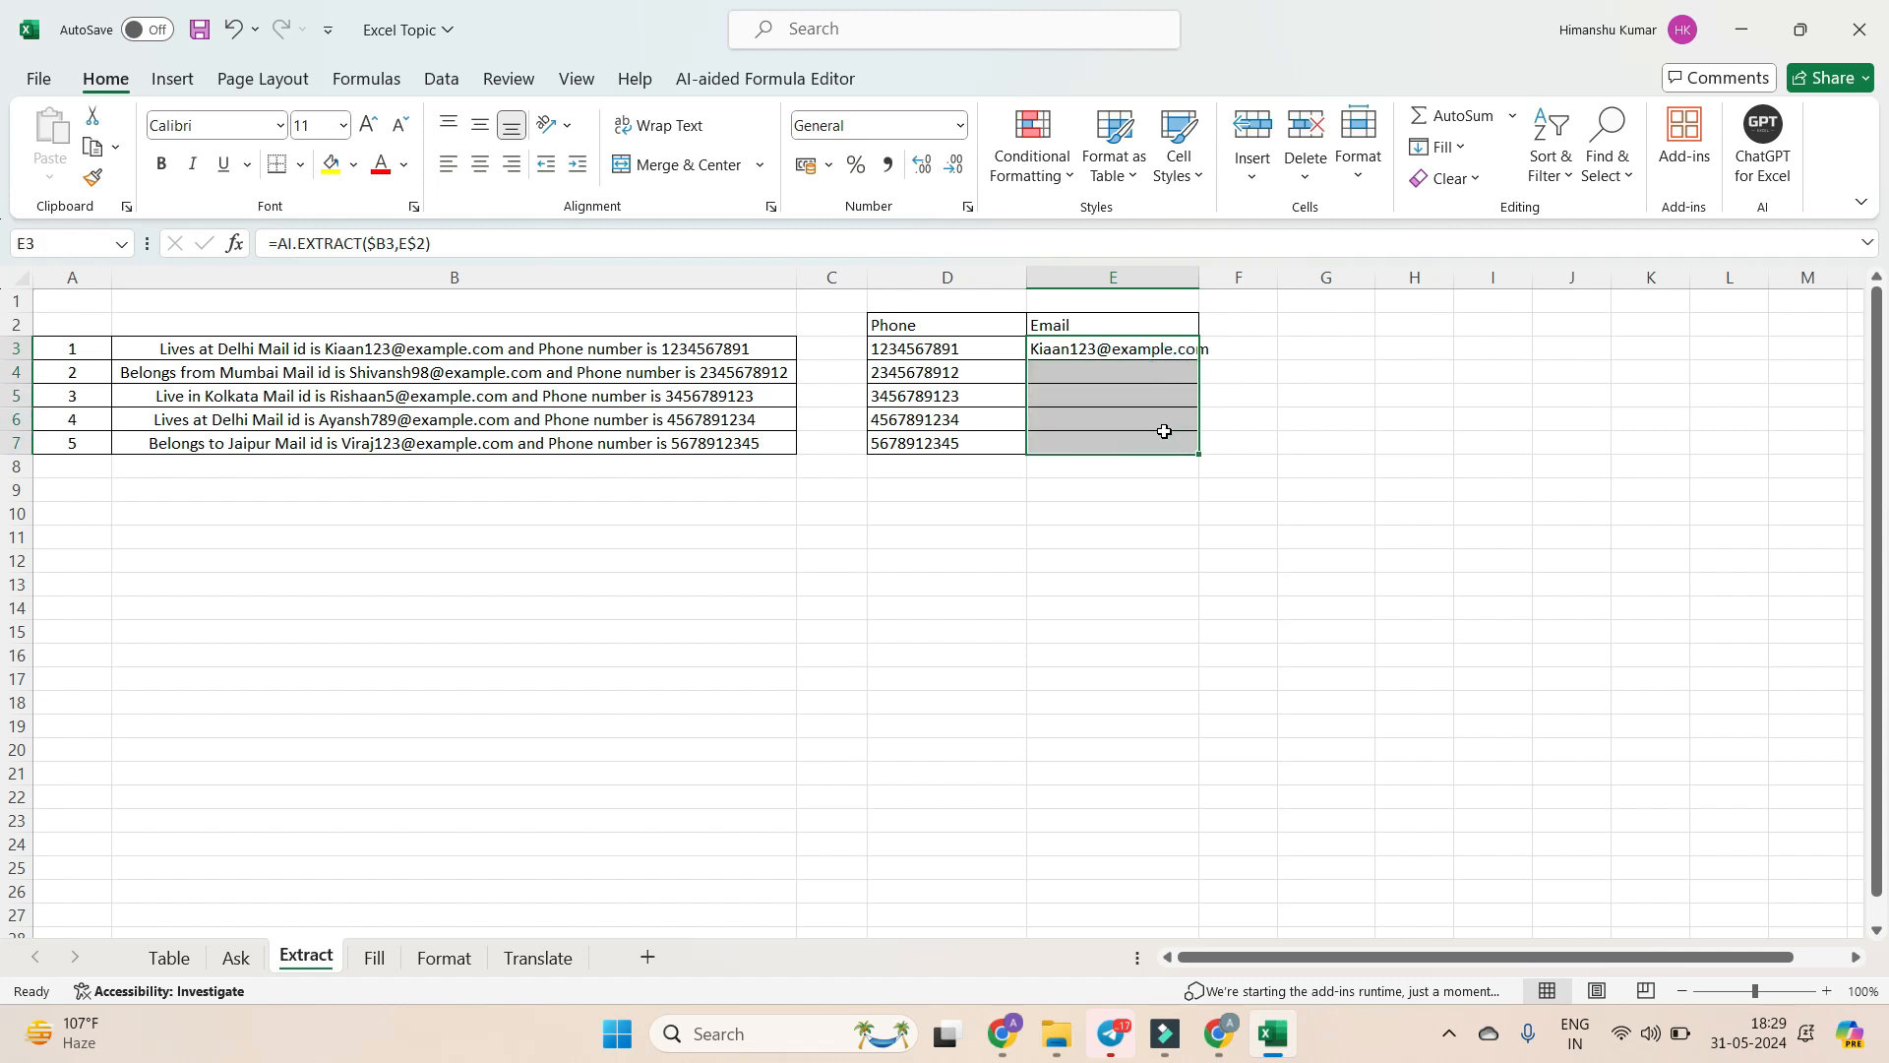
{"action": "key", "text": "ctrl+d"}
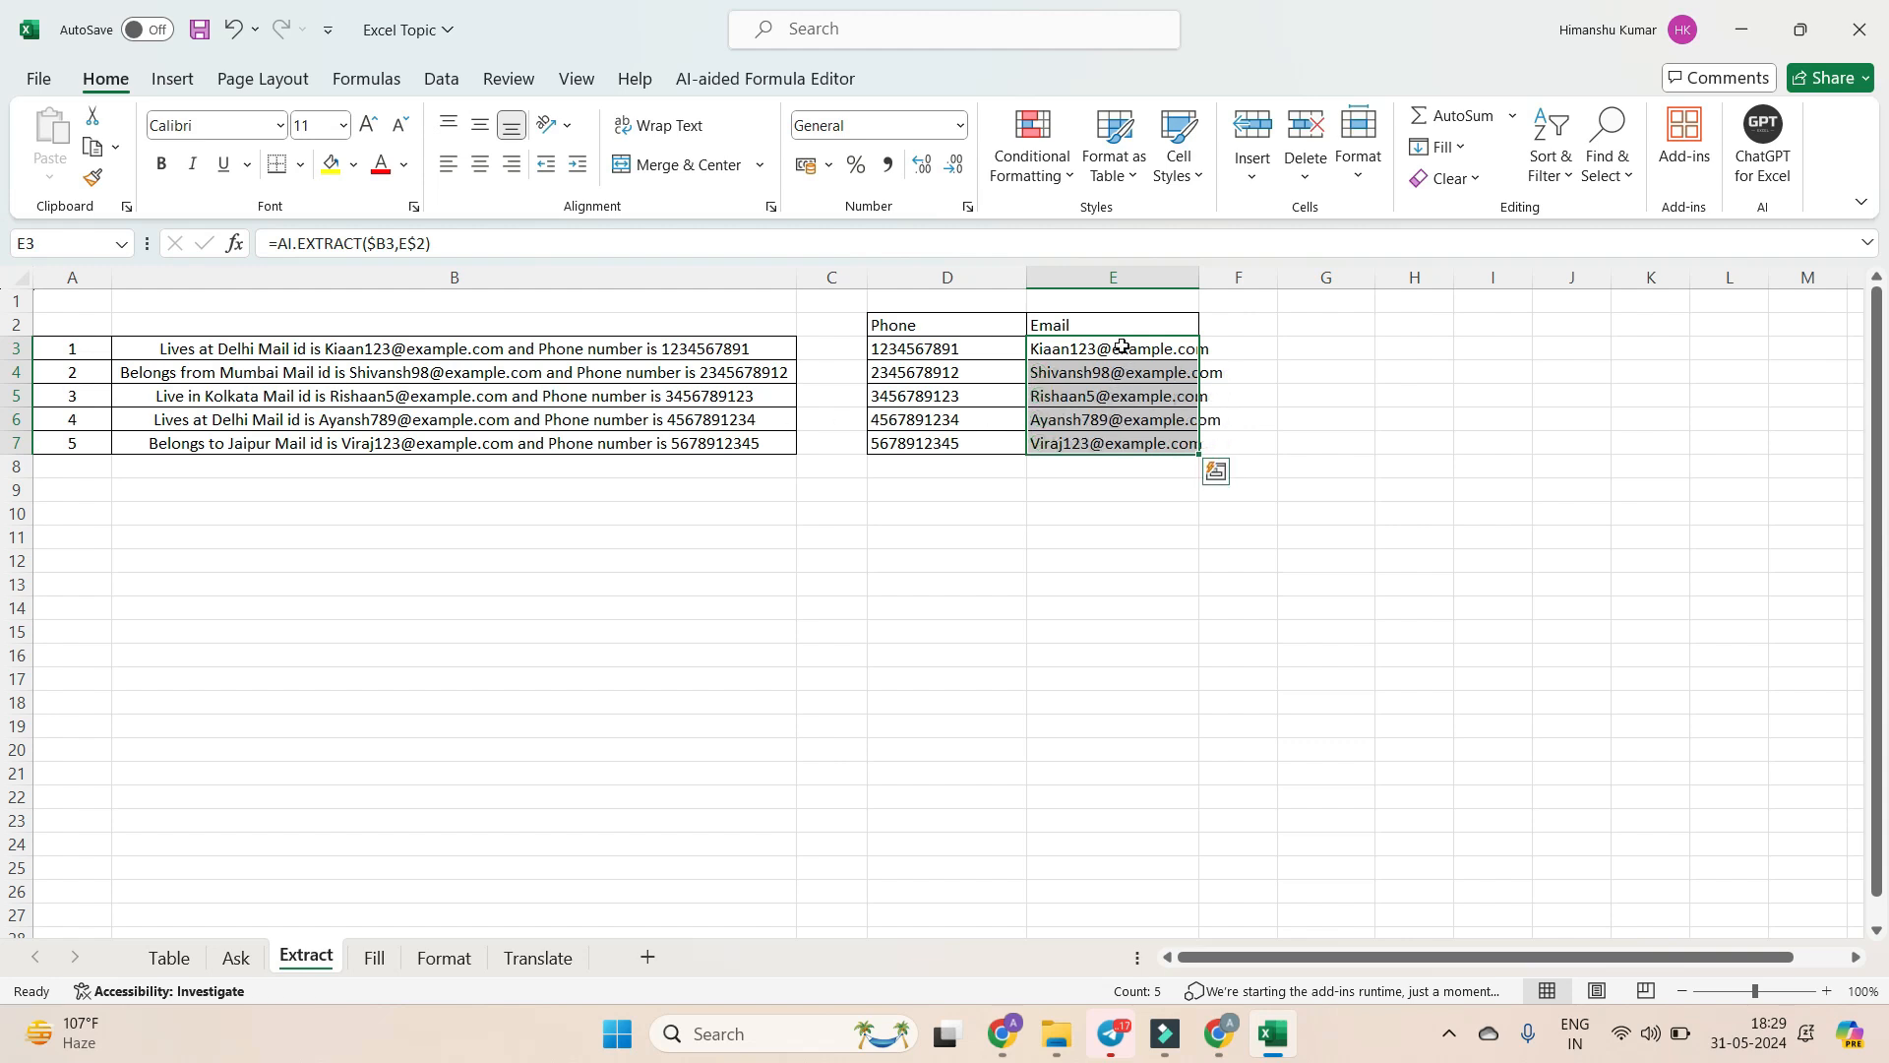
{"action": "key", "text": "ctrl+Home"}
{"action": "left_click_drag", "start_coordinate": [1199, 276], "coordinate": [1230, 475]}
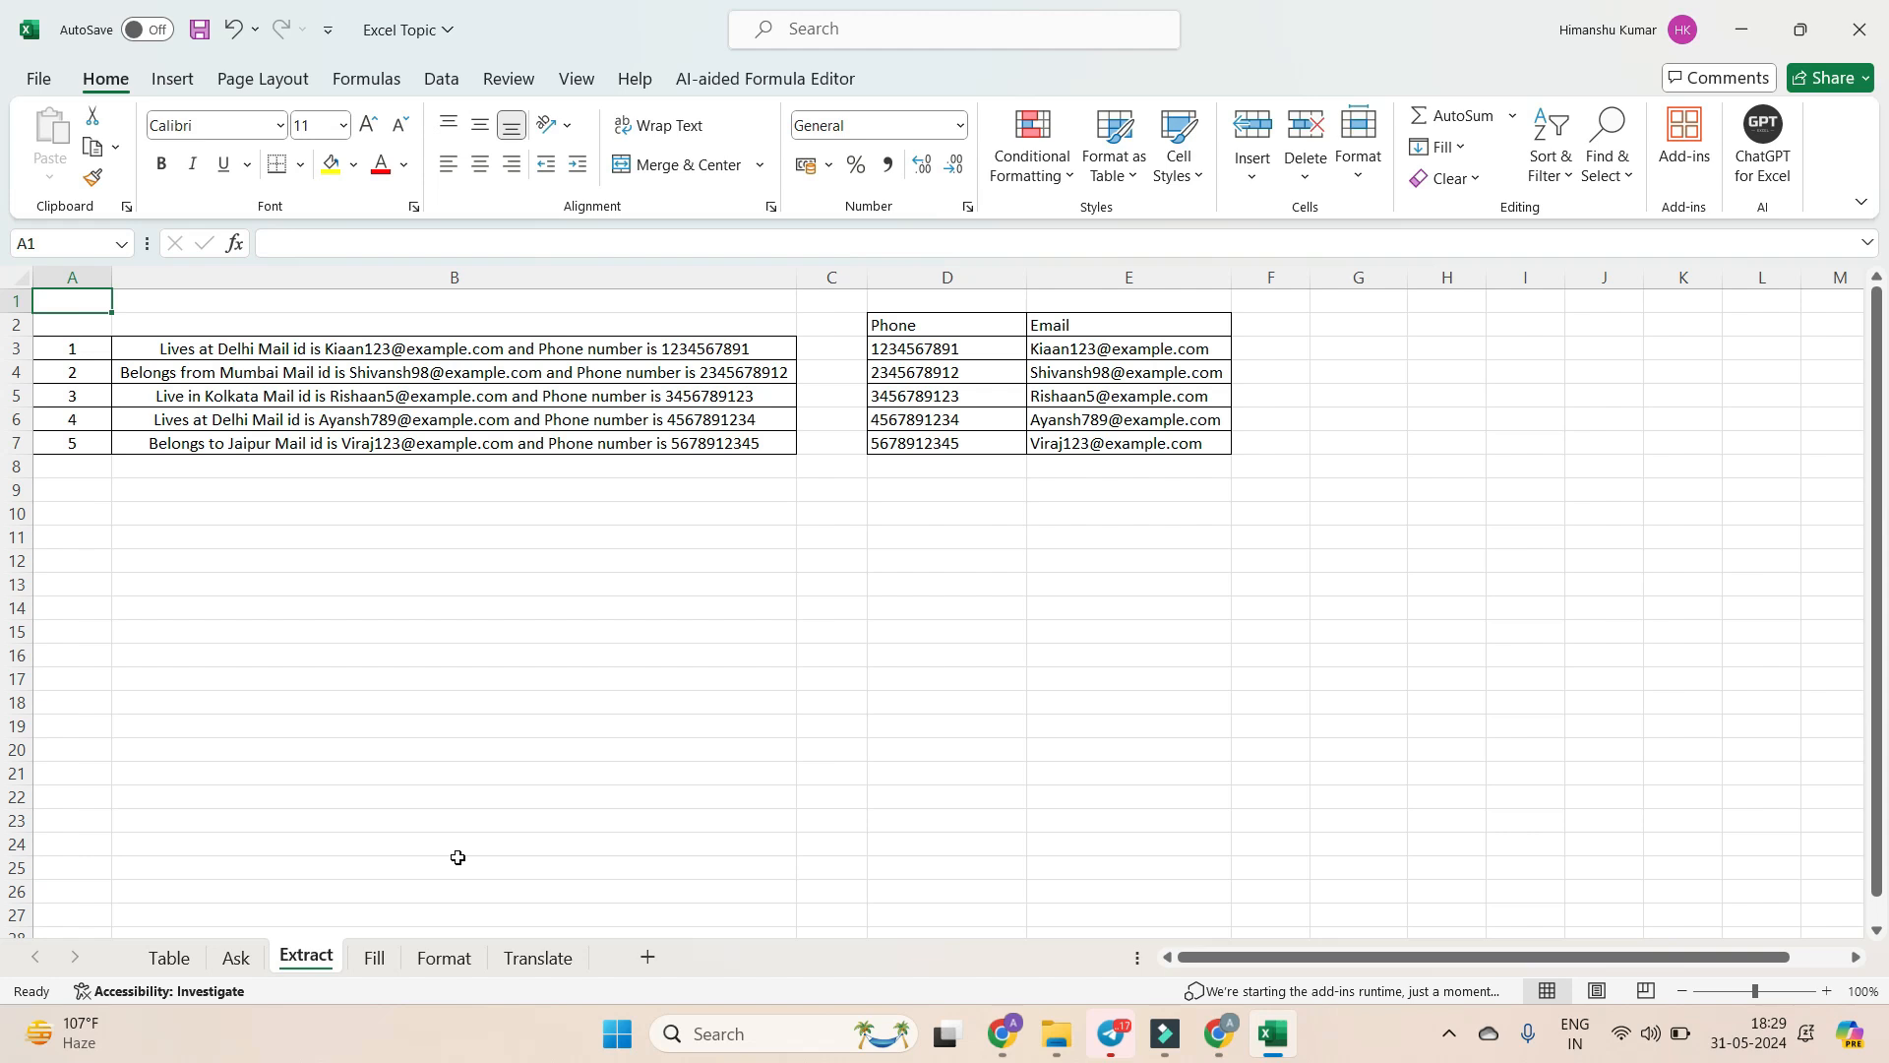
On the Fill sheet, examine the completed example rows for Uttar Pradesh and Maharashtra and the states still lacking capitals and populations
{"action": "left_click", "coordinate": [372, 958]}
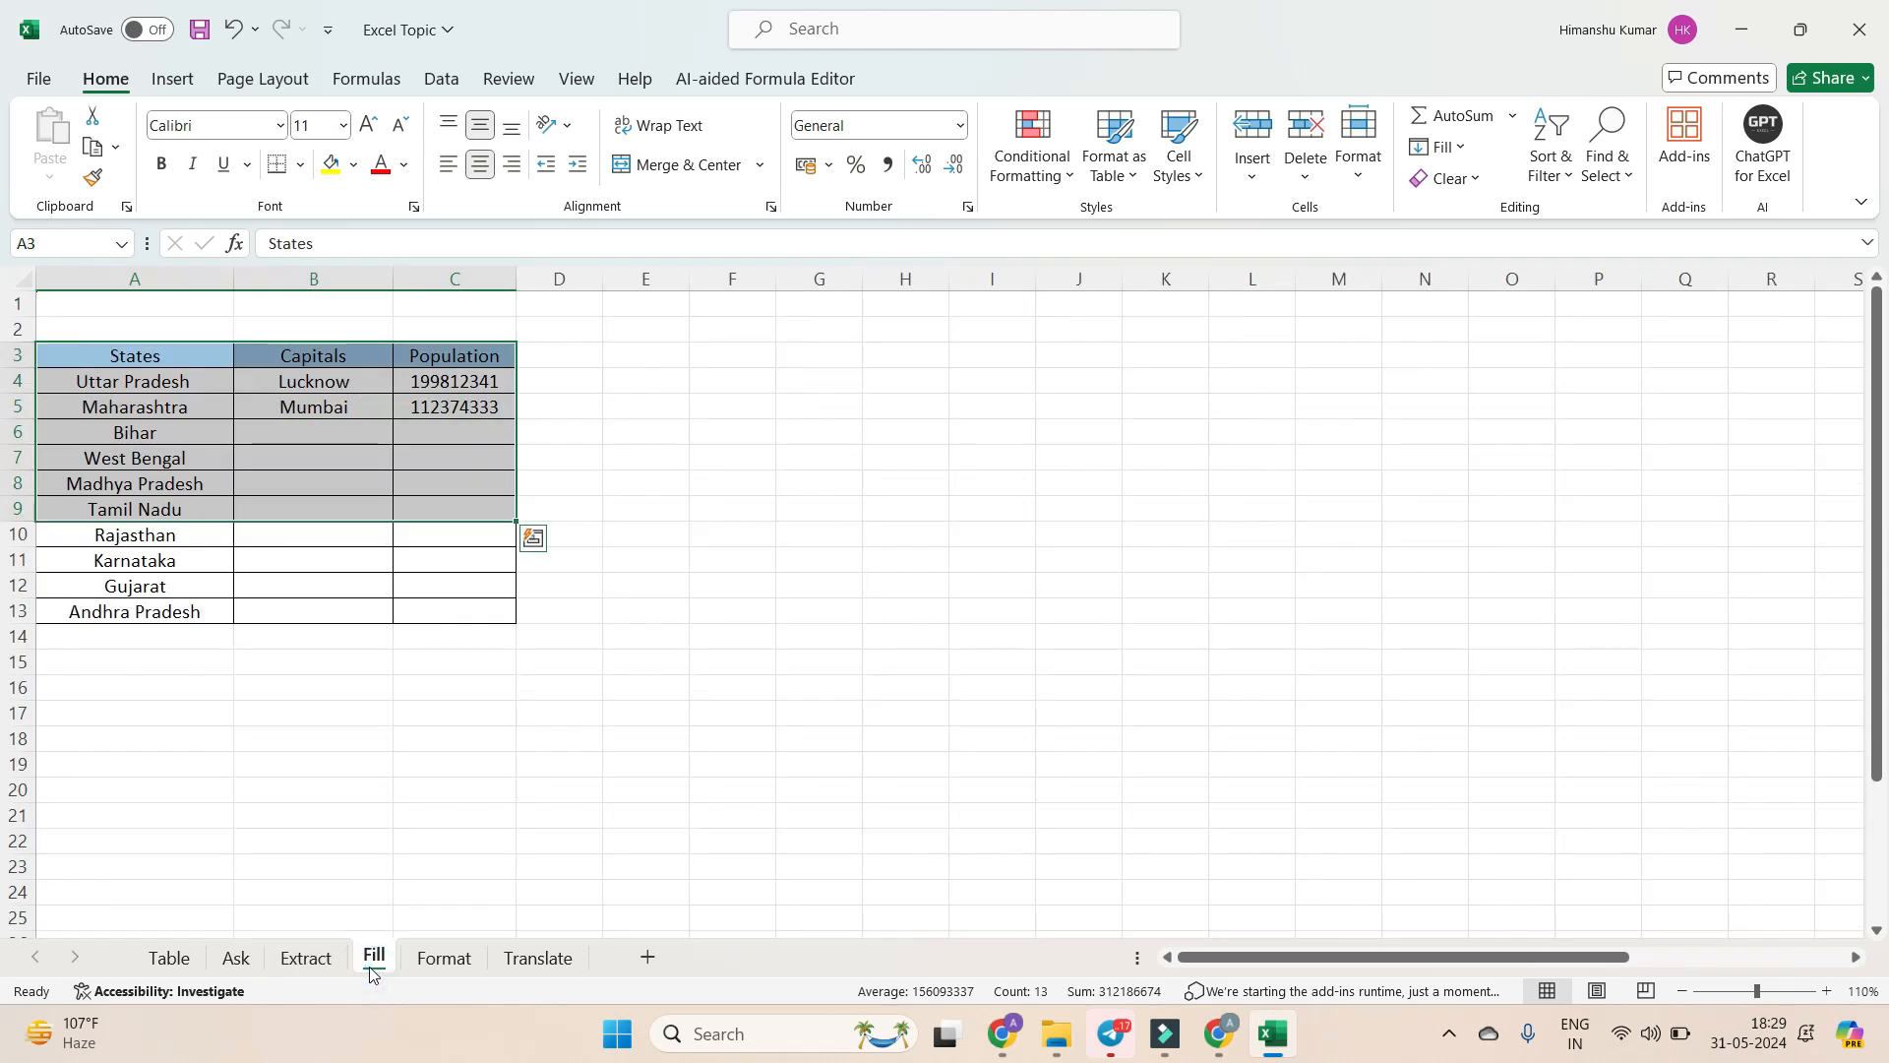
{"action": "left_click", "coordinate": [329, 434]}
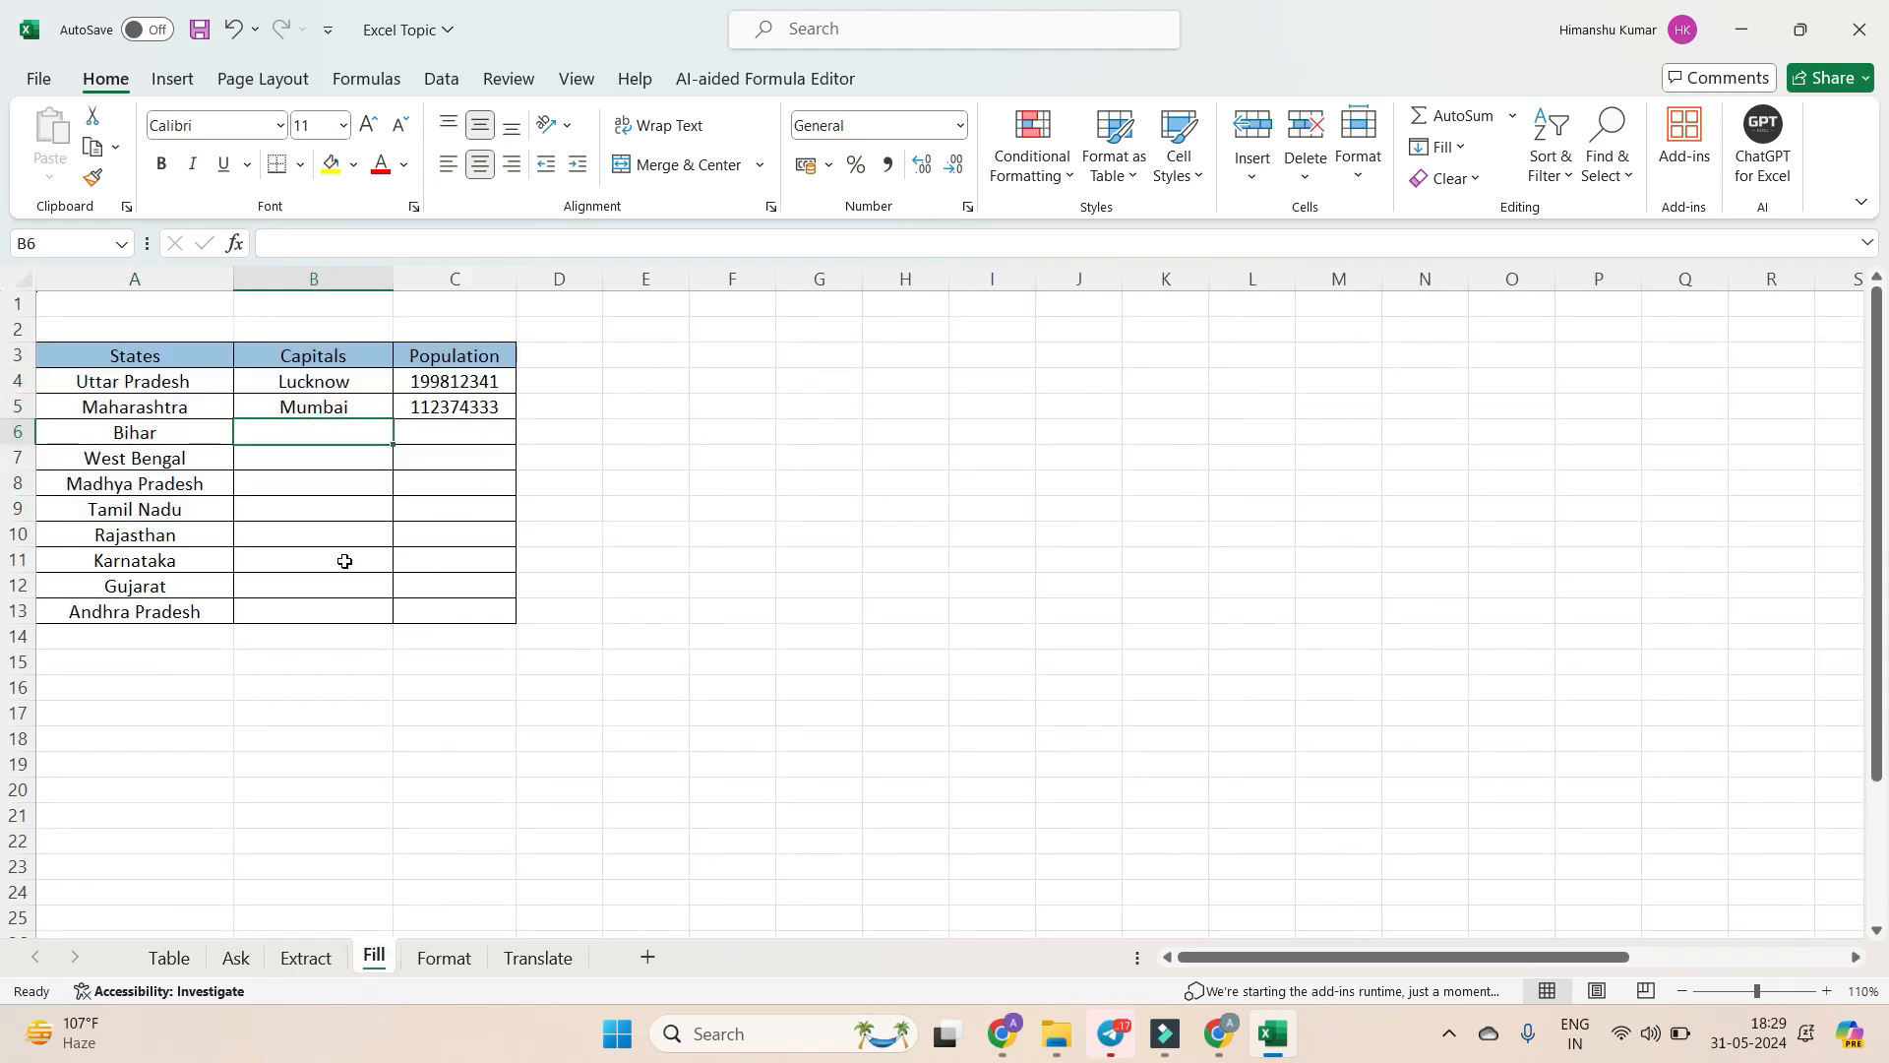
{"action": "left_click_drag", "start_coordinate": [139, 381], "coordinate": [162, 606]}
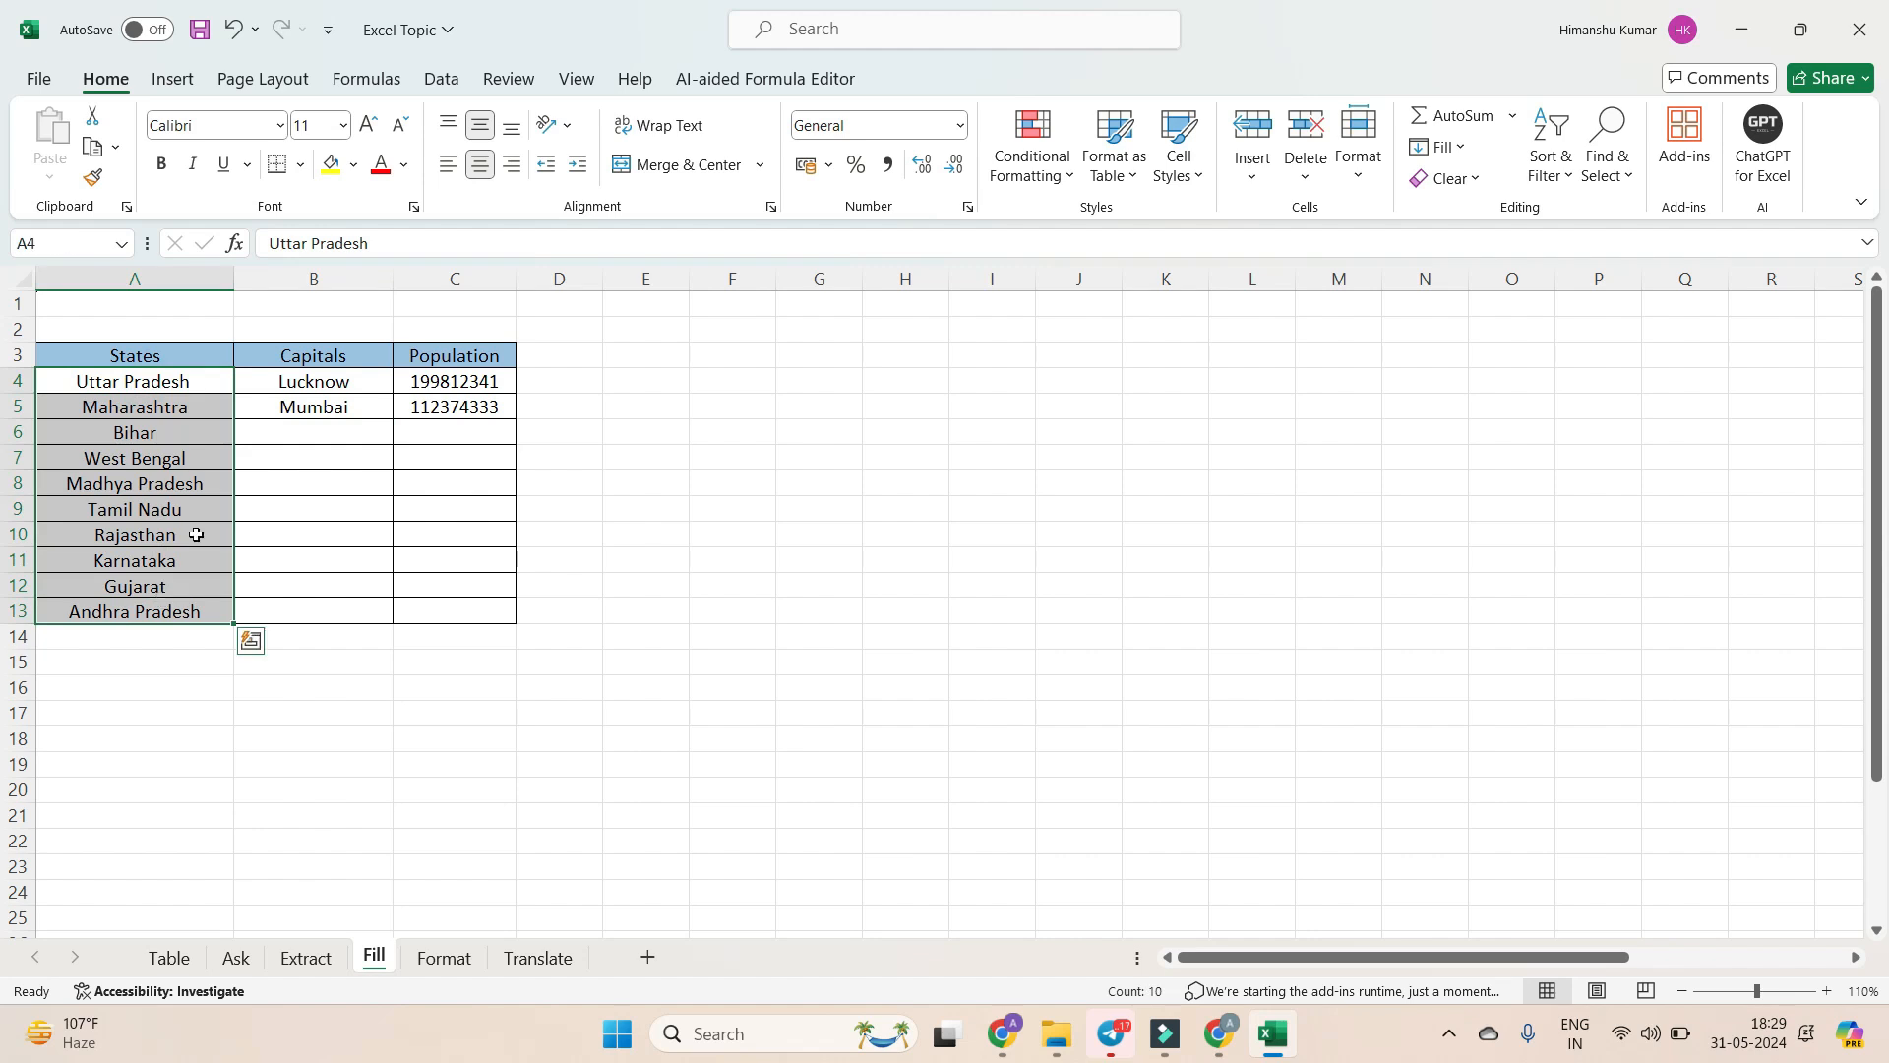
{"action": "left_click_drag", "start_coordinate": [287, 381], "coordinate": [427, 376]}
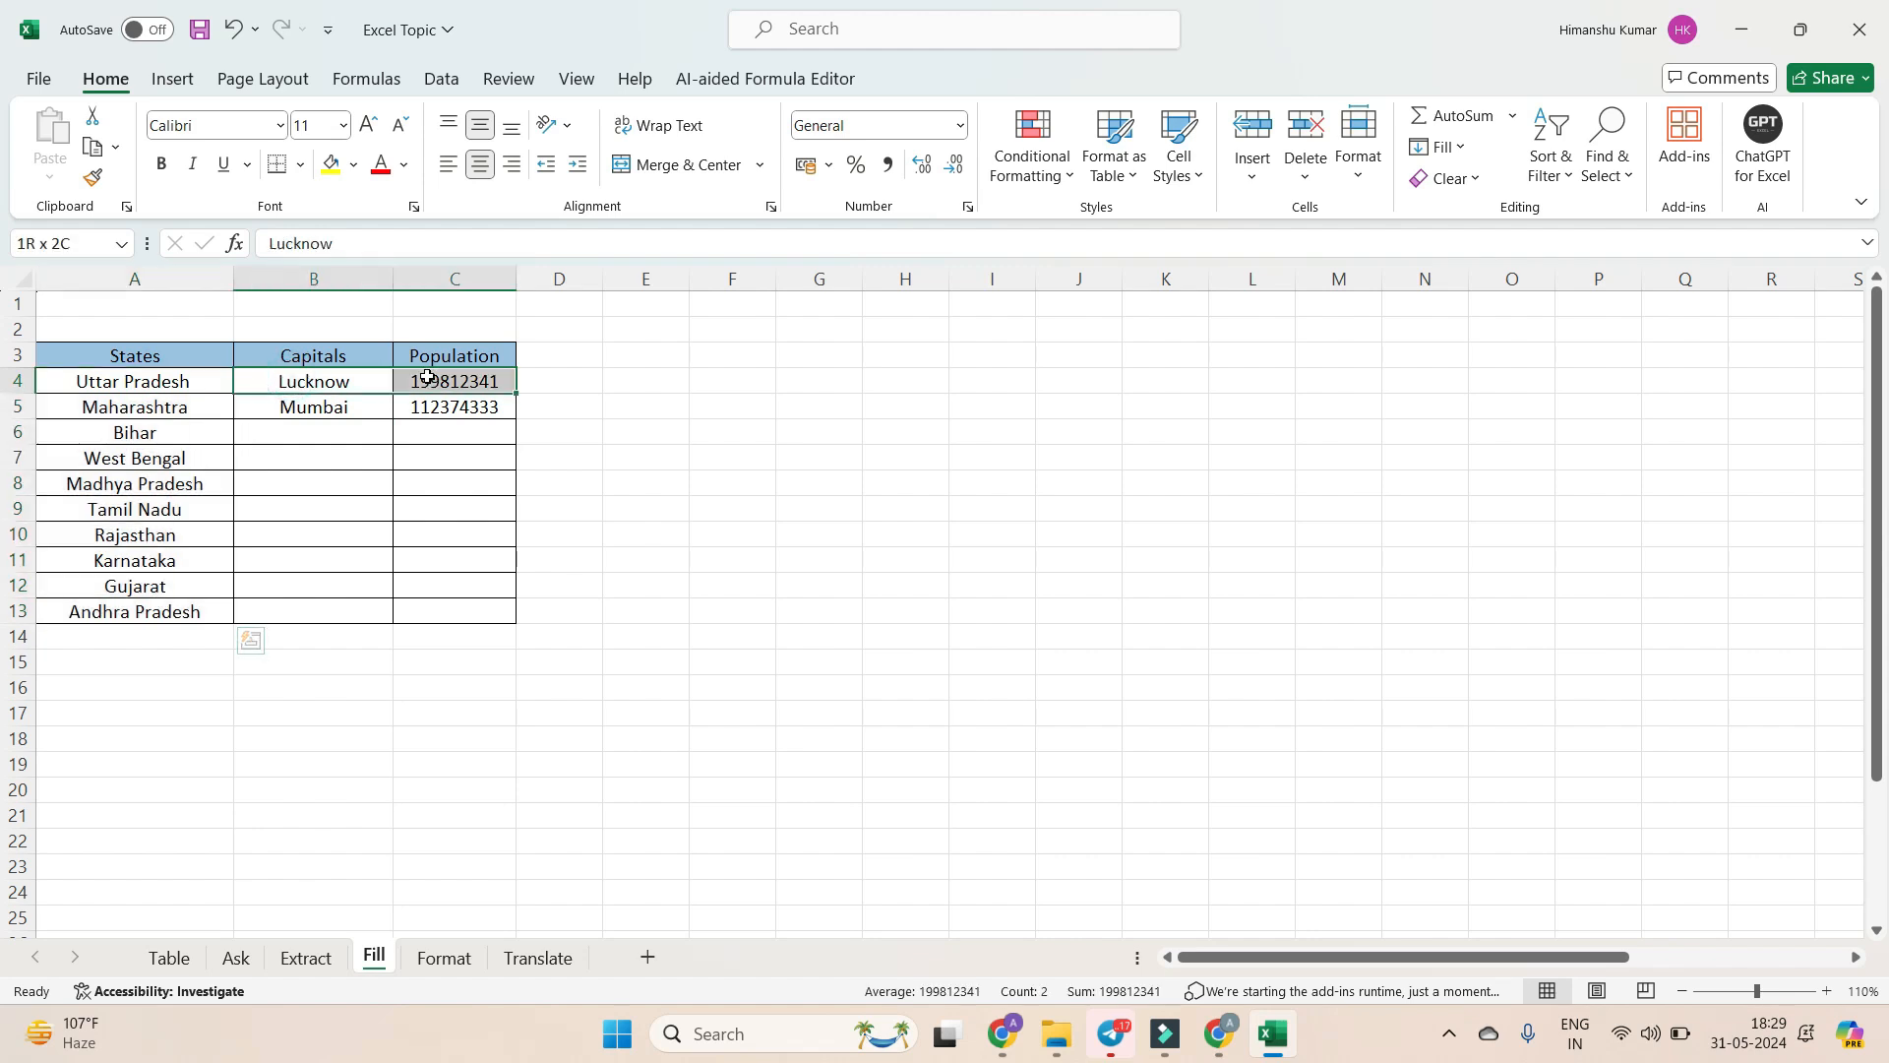
{"action": "left_click", "coordinate": [433, 381]}
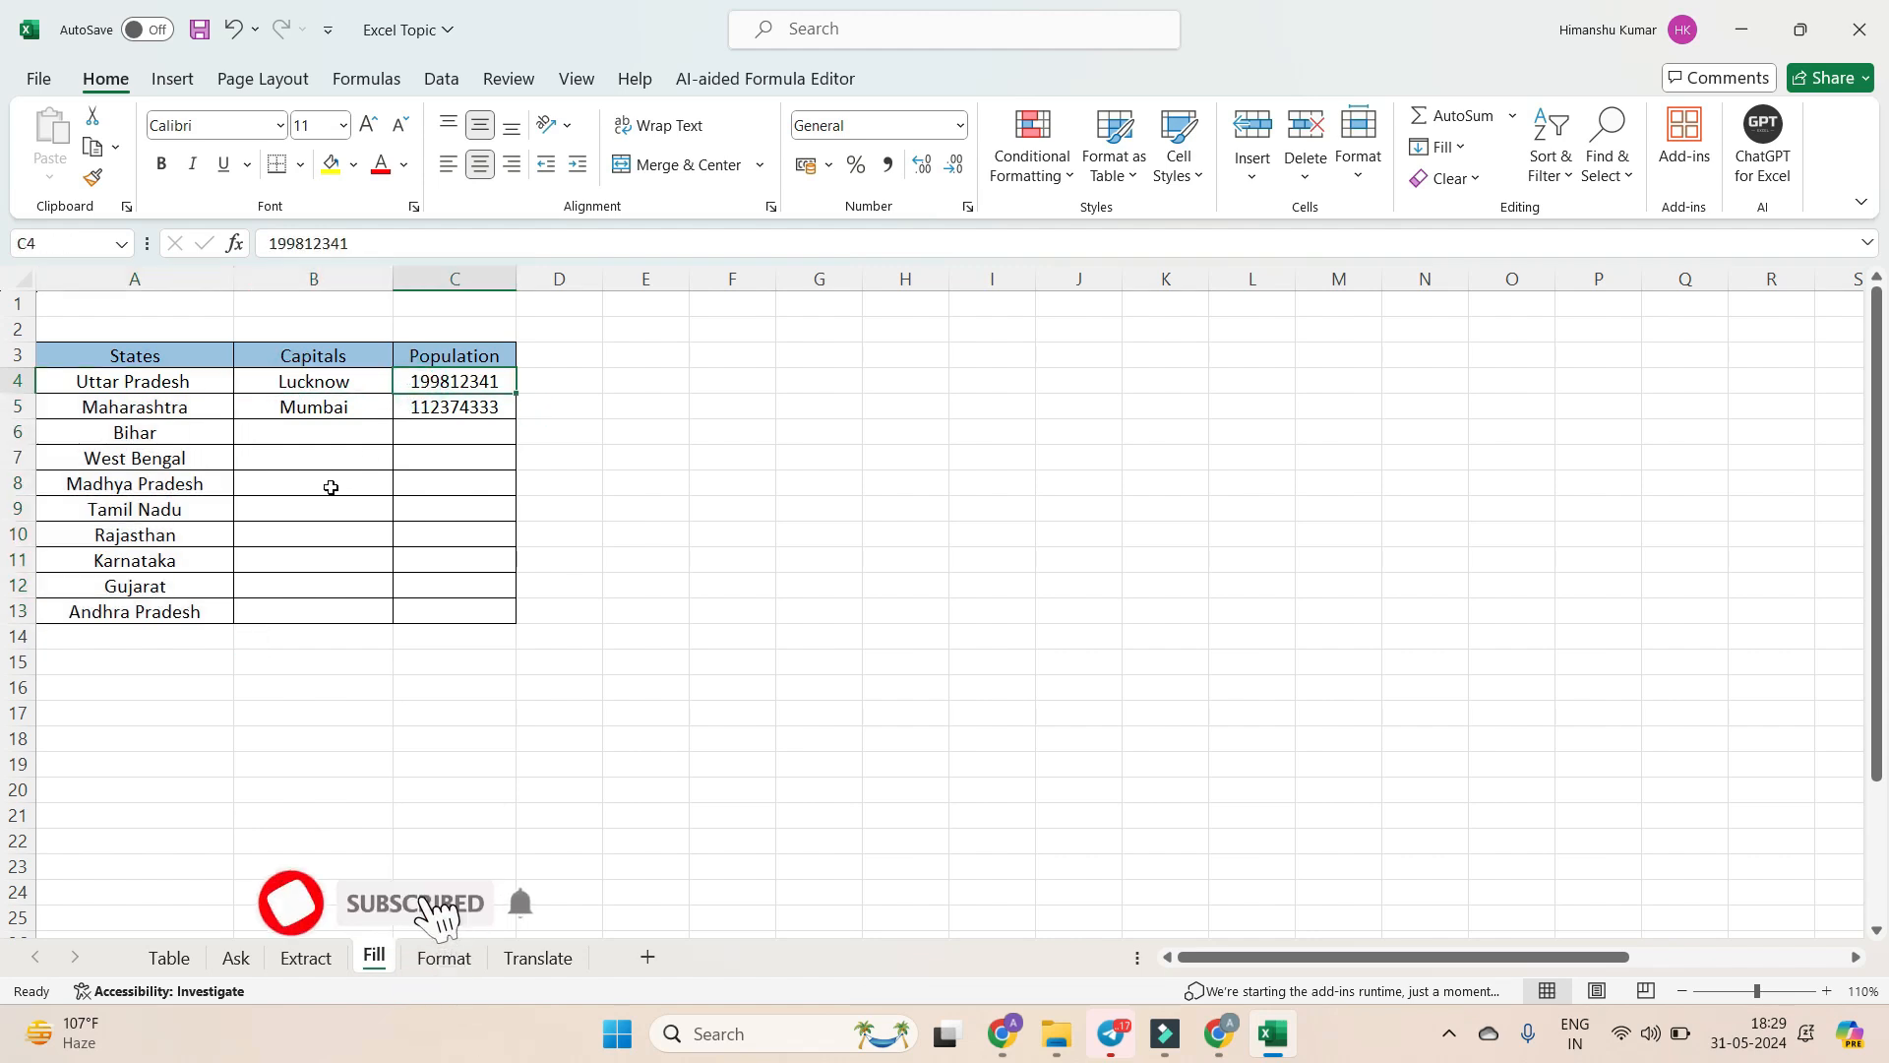
{"action": "left_click", "coordinate": [295, 418]}
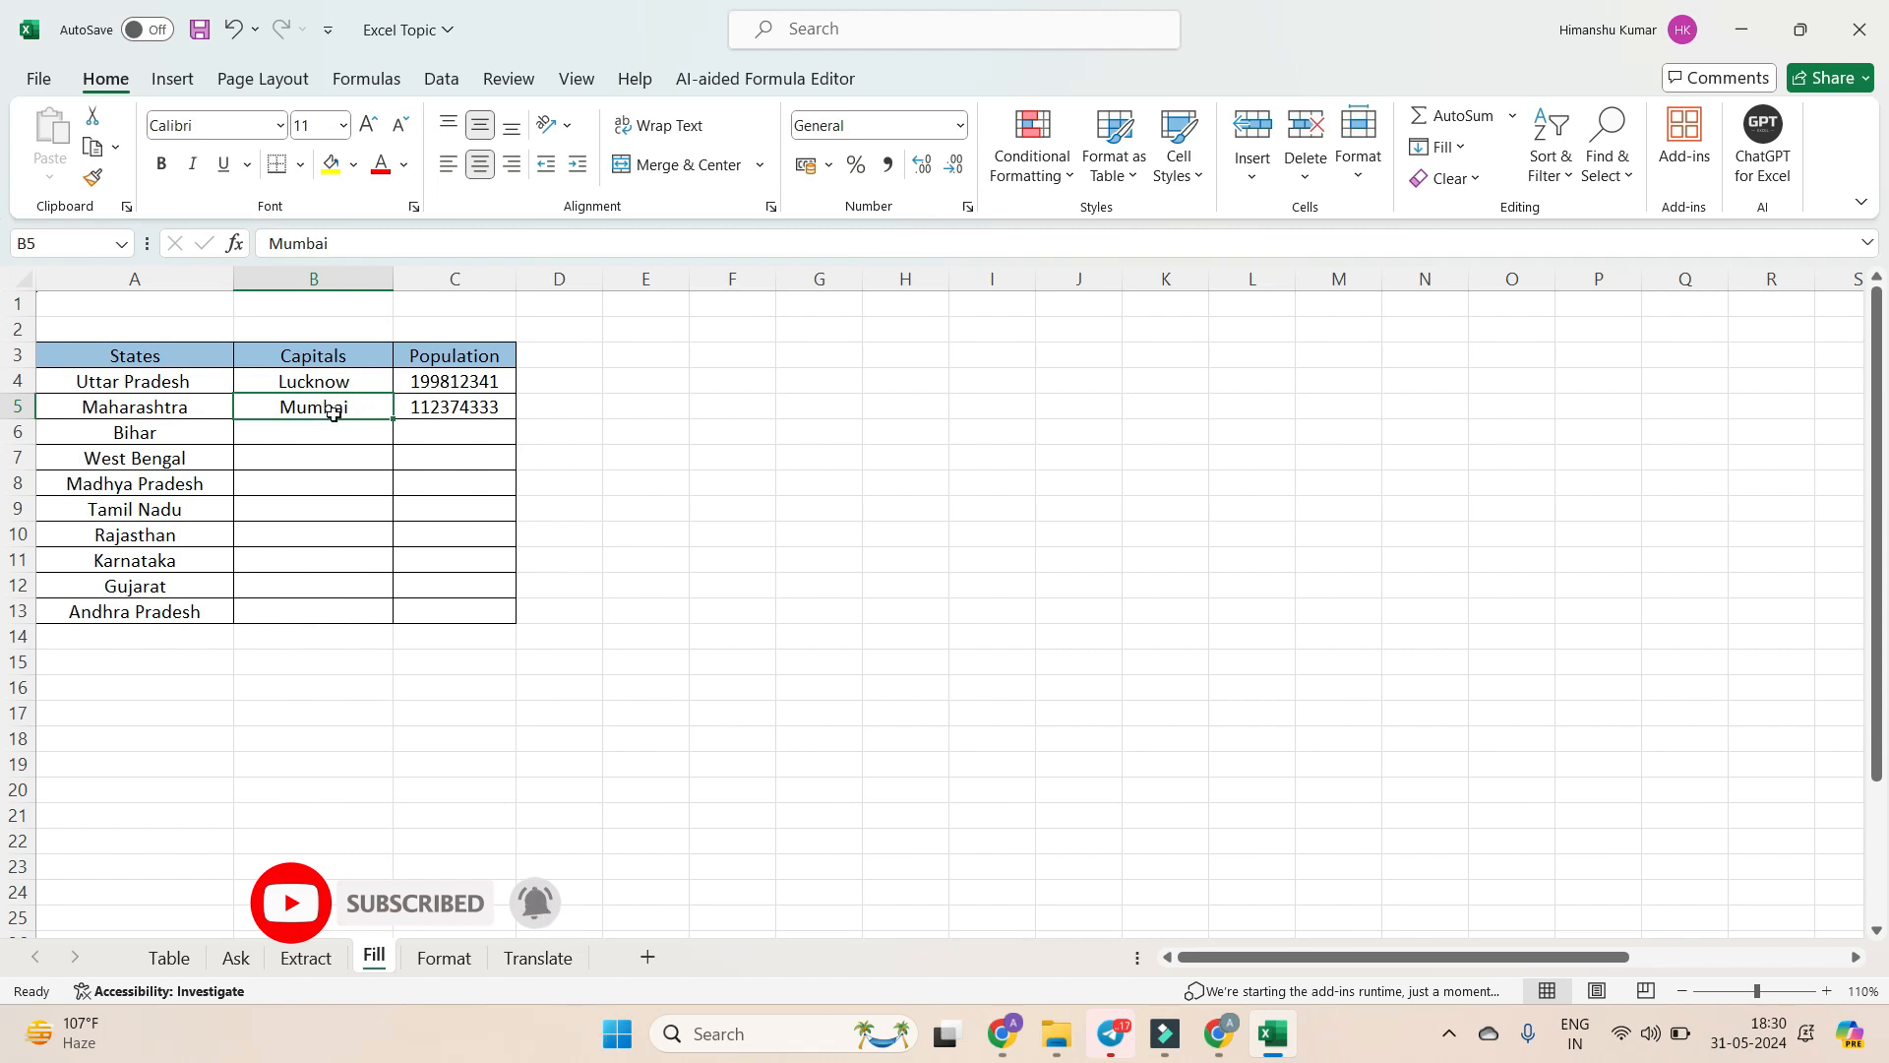
{"action": "left_click", "coordinate": [455, 399]}
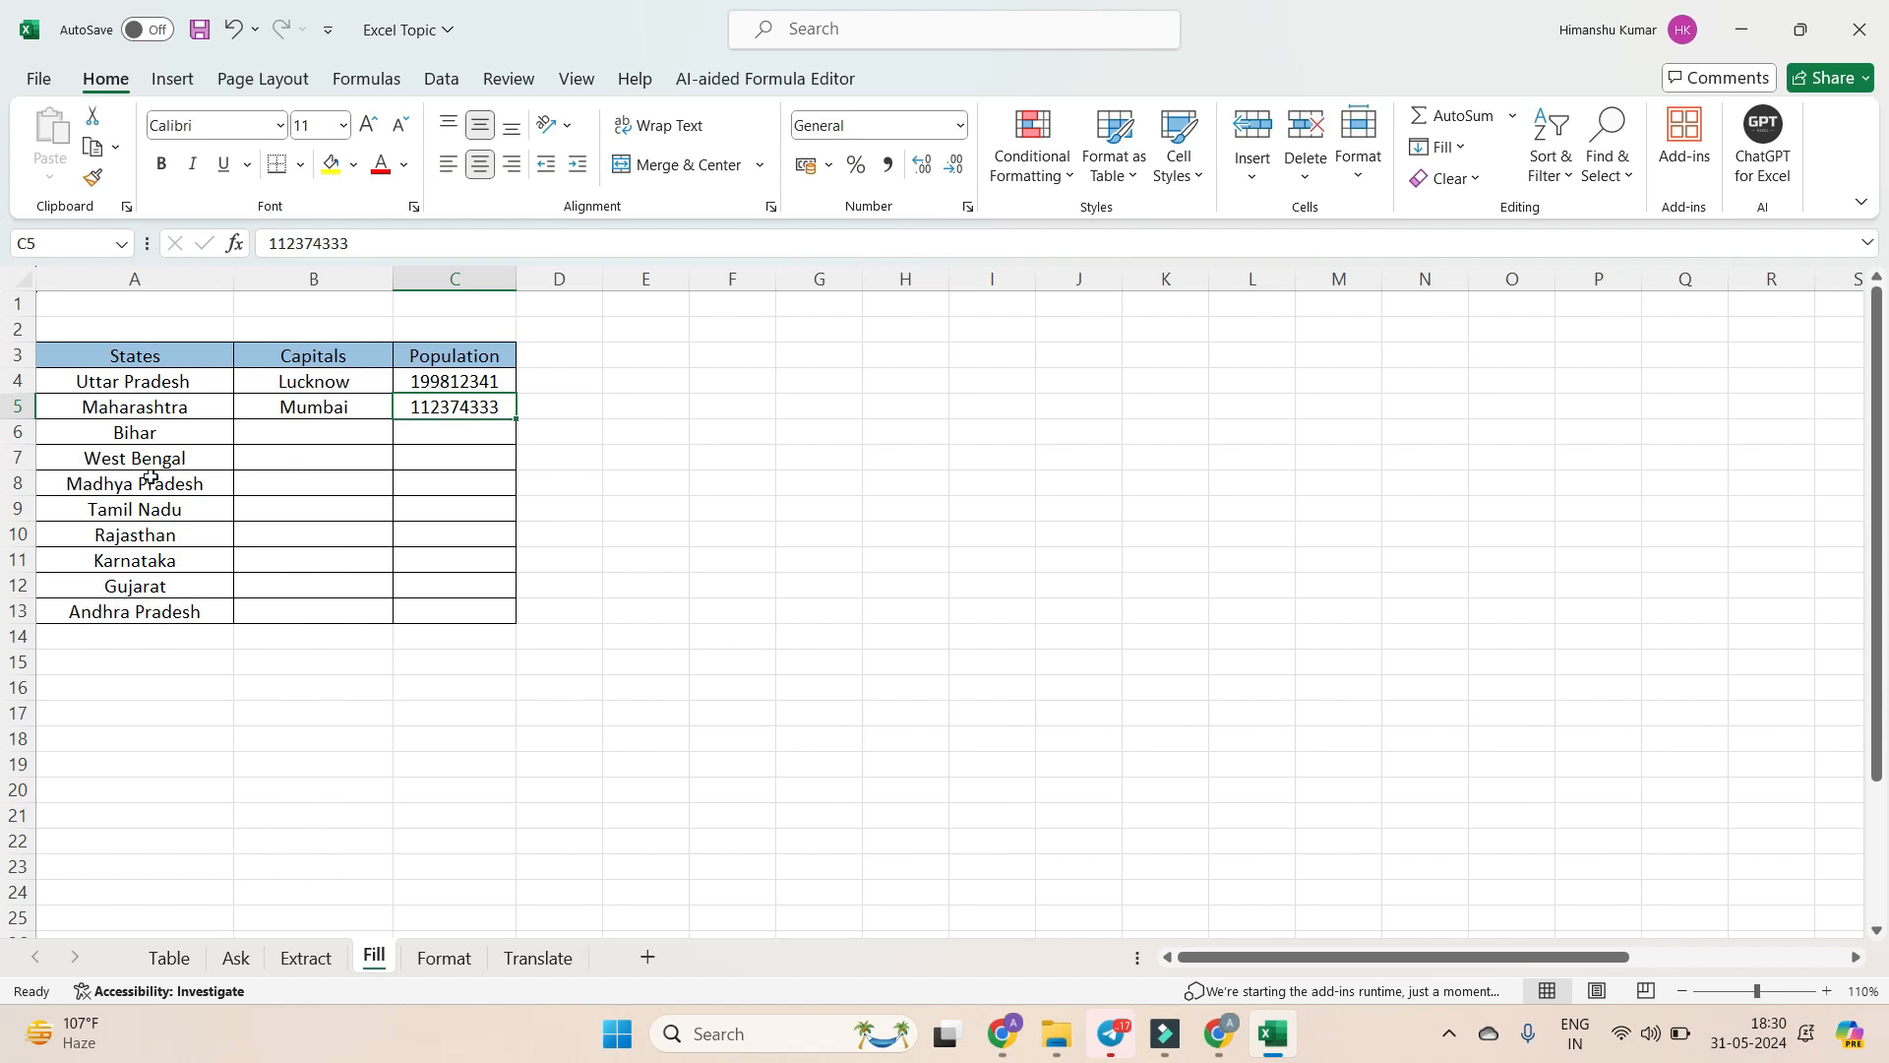
{"action": "left_click_drag", "start_coordinate": [139, 442], "coordinate": [130, 612]}
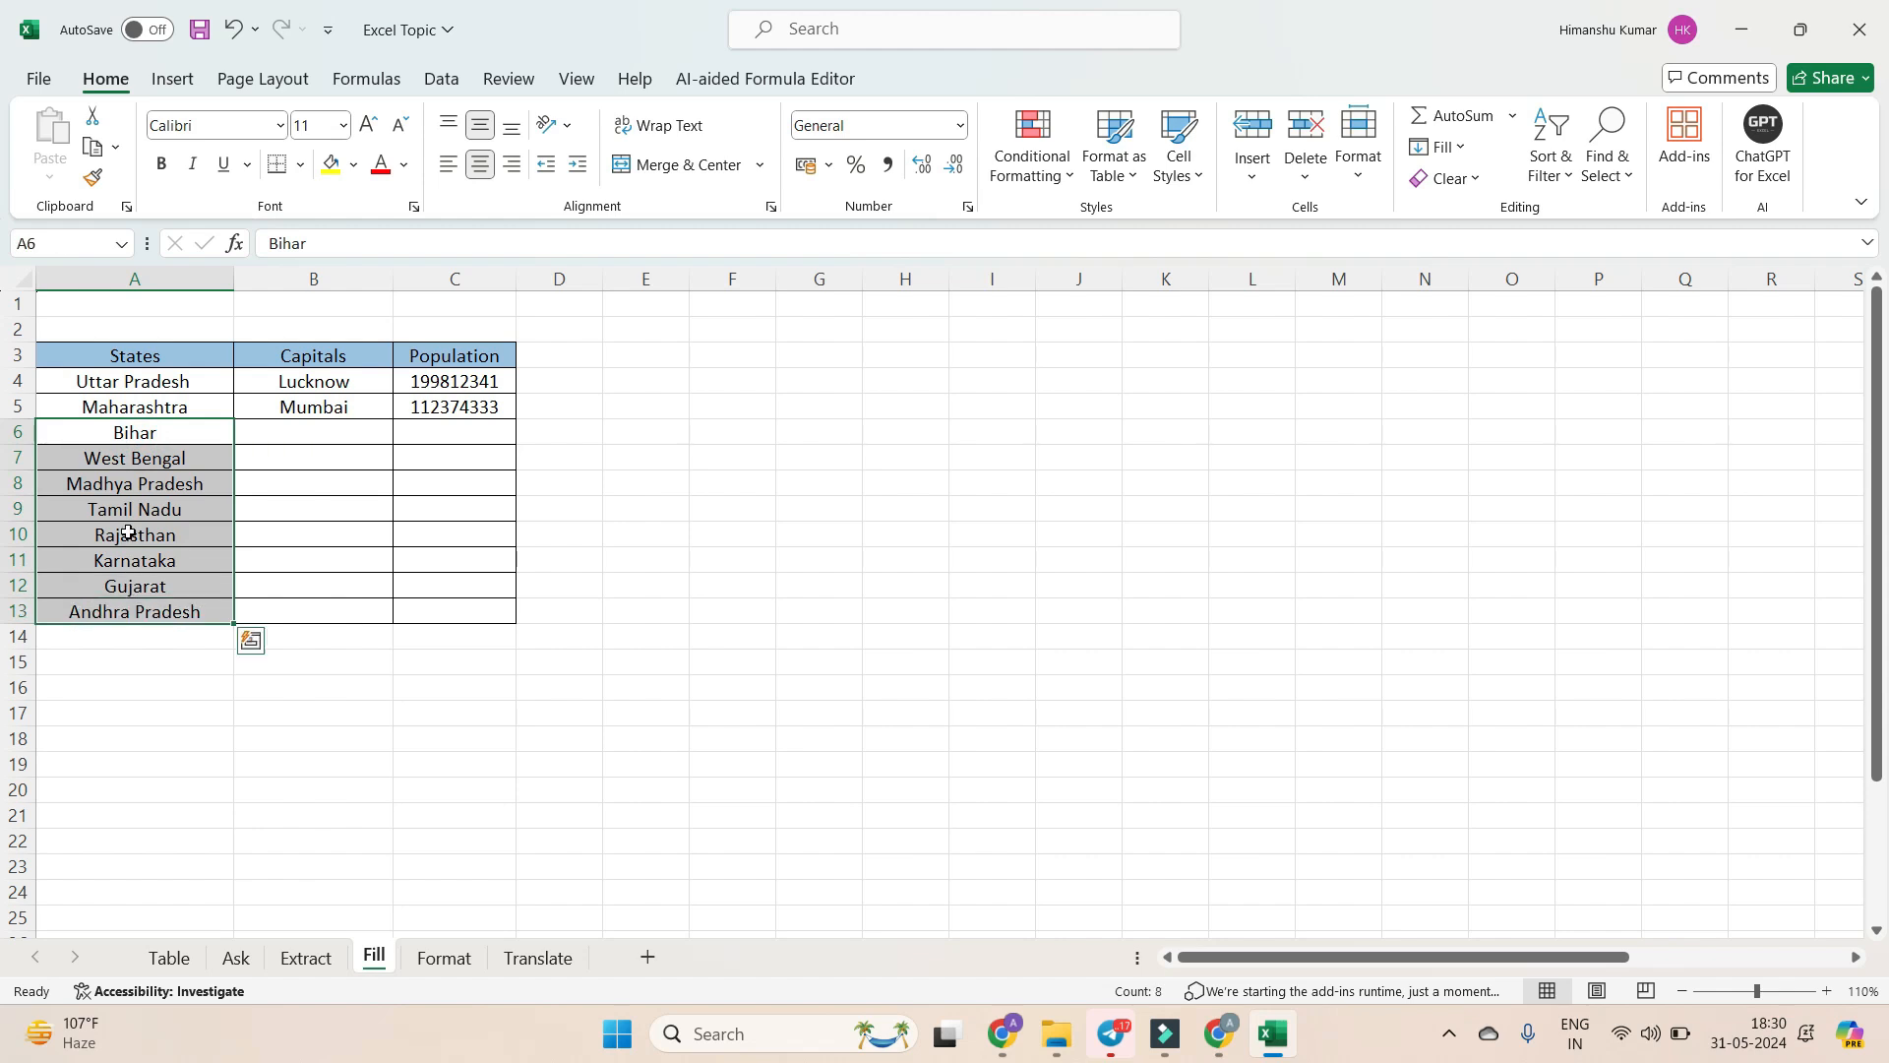
In B6 of the Fill sheet, enter =AI.FILL(A4:C5,A6:A13) to complete the capitals and populations from the example rows
{"action": "left_click", "coordinate": [329, 435]}
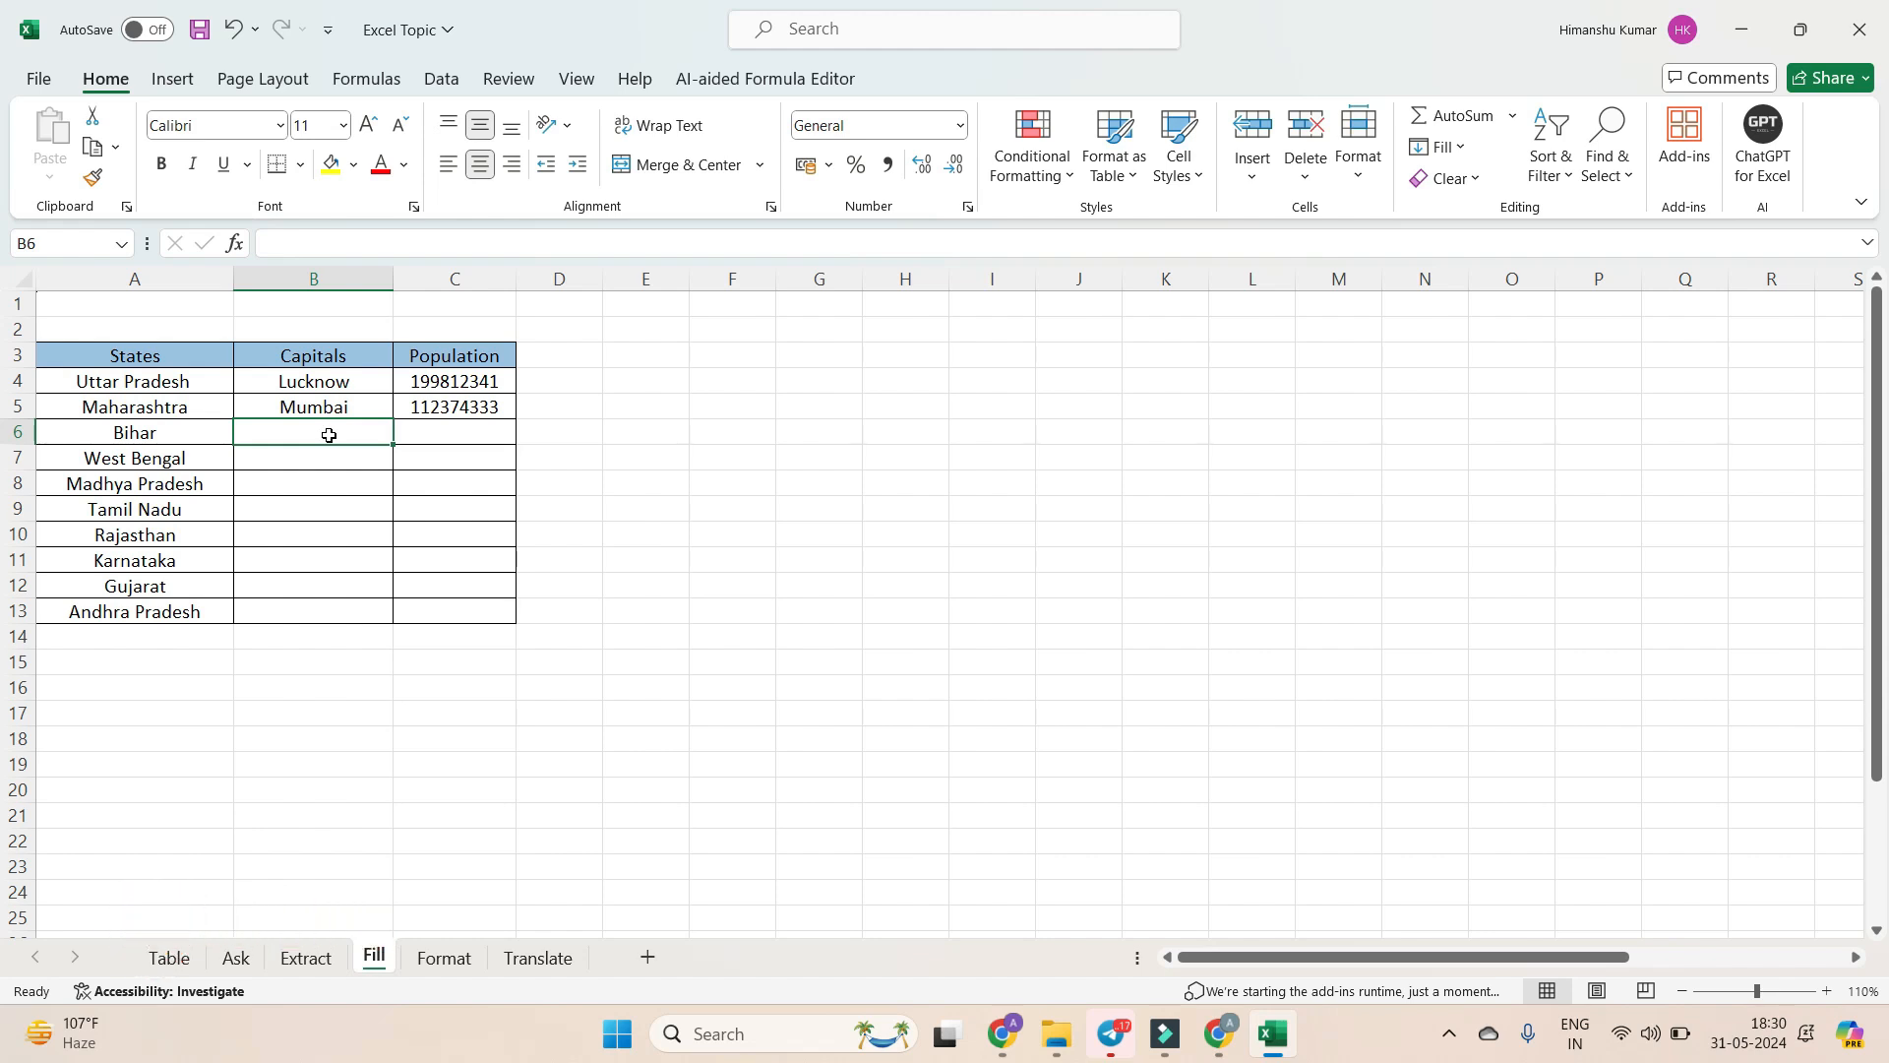
{"action": "type", "text": "="}
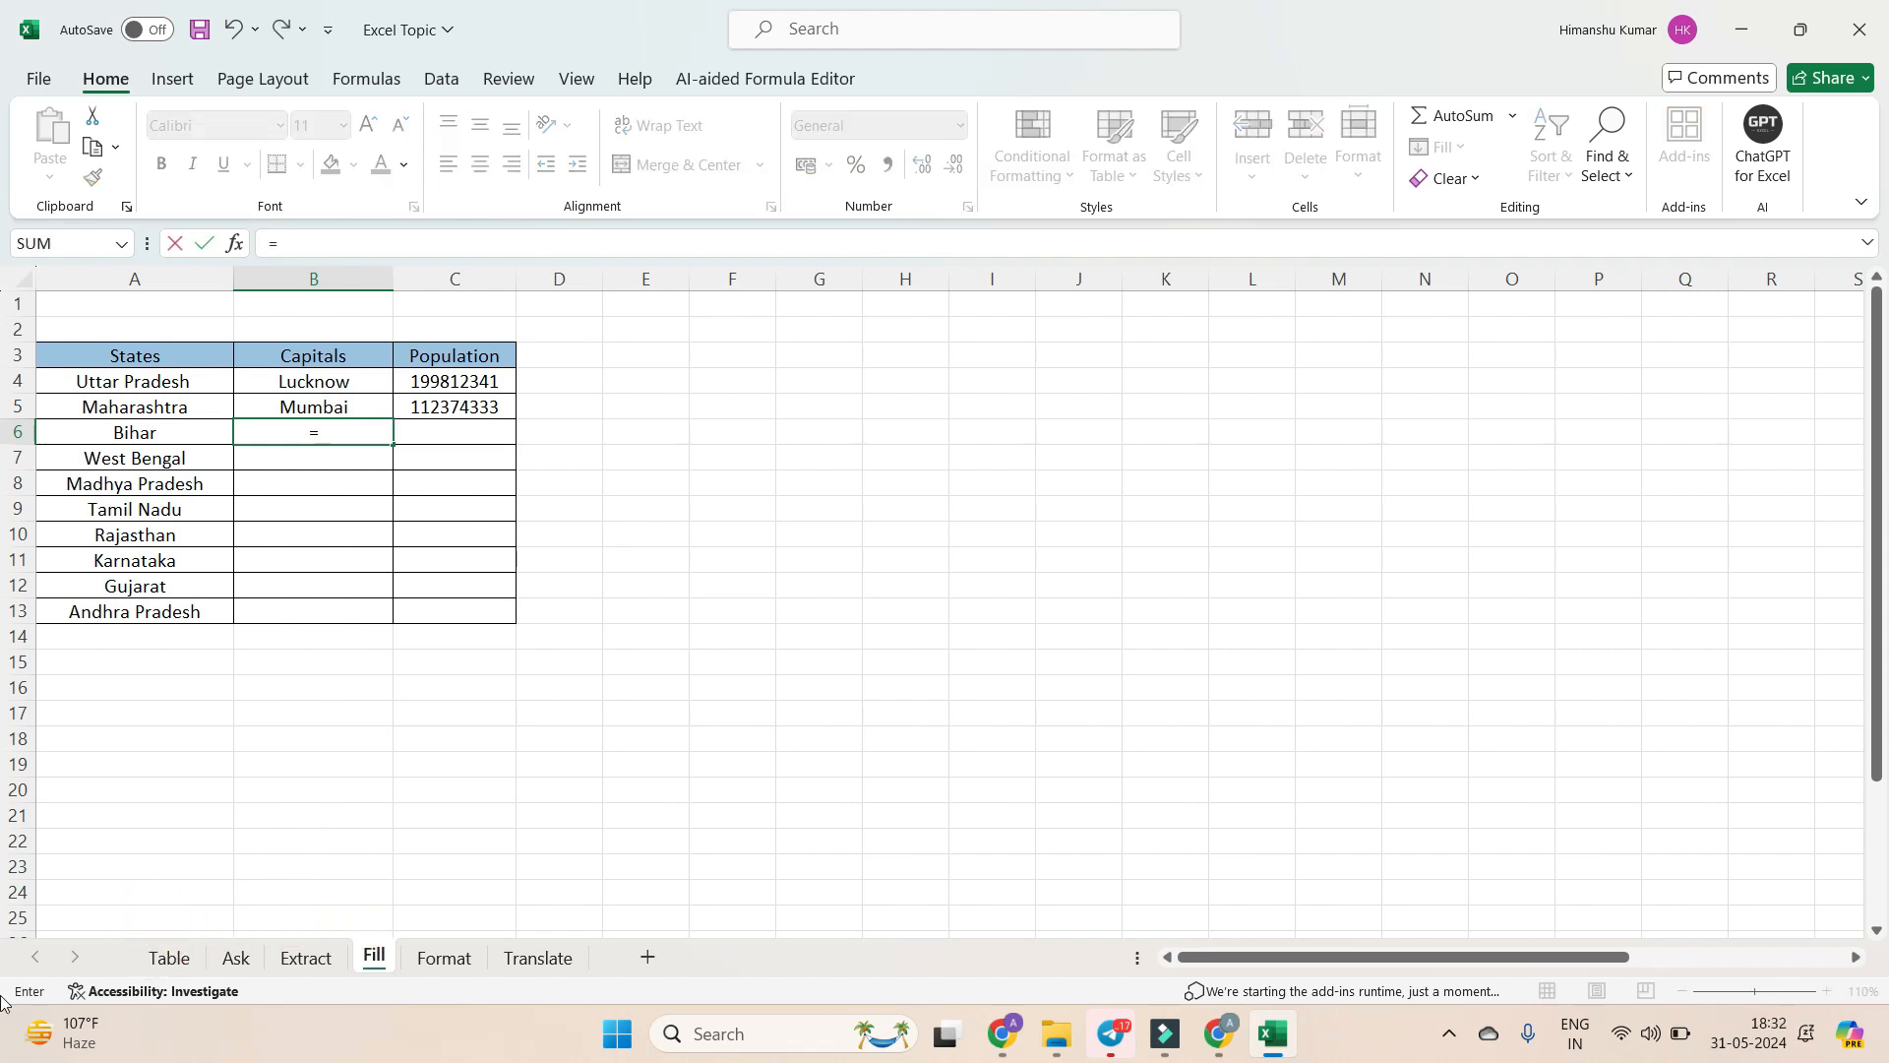
{"action": "type", "text": "ai"}
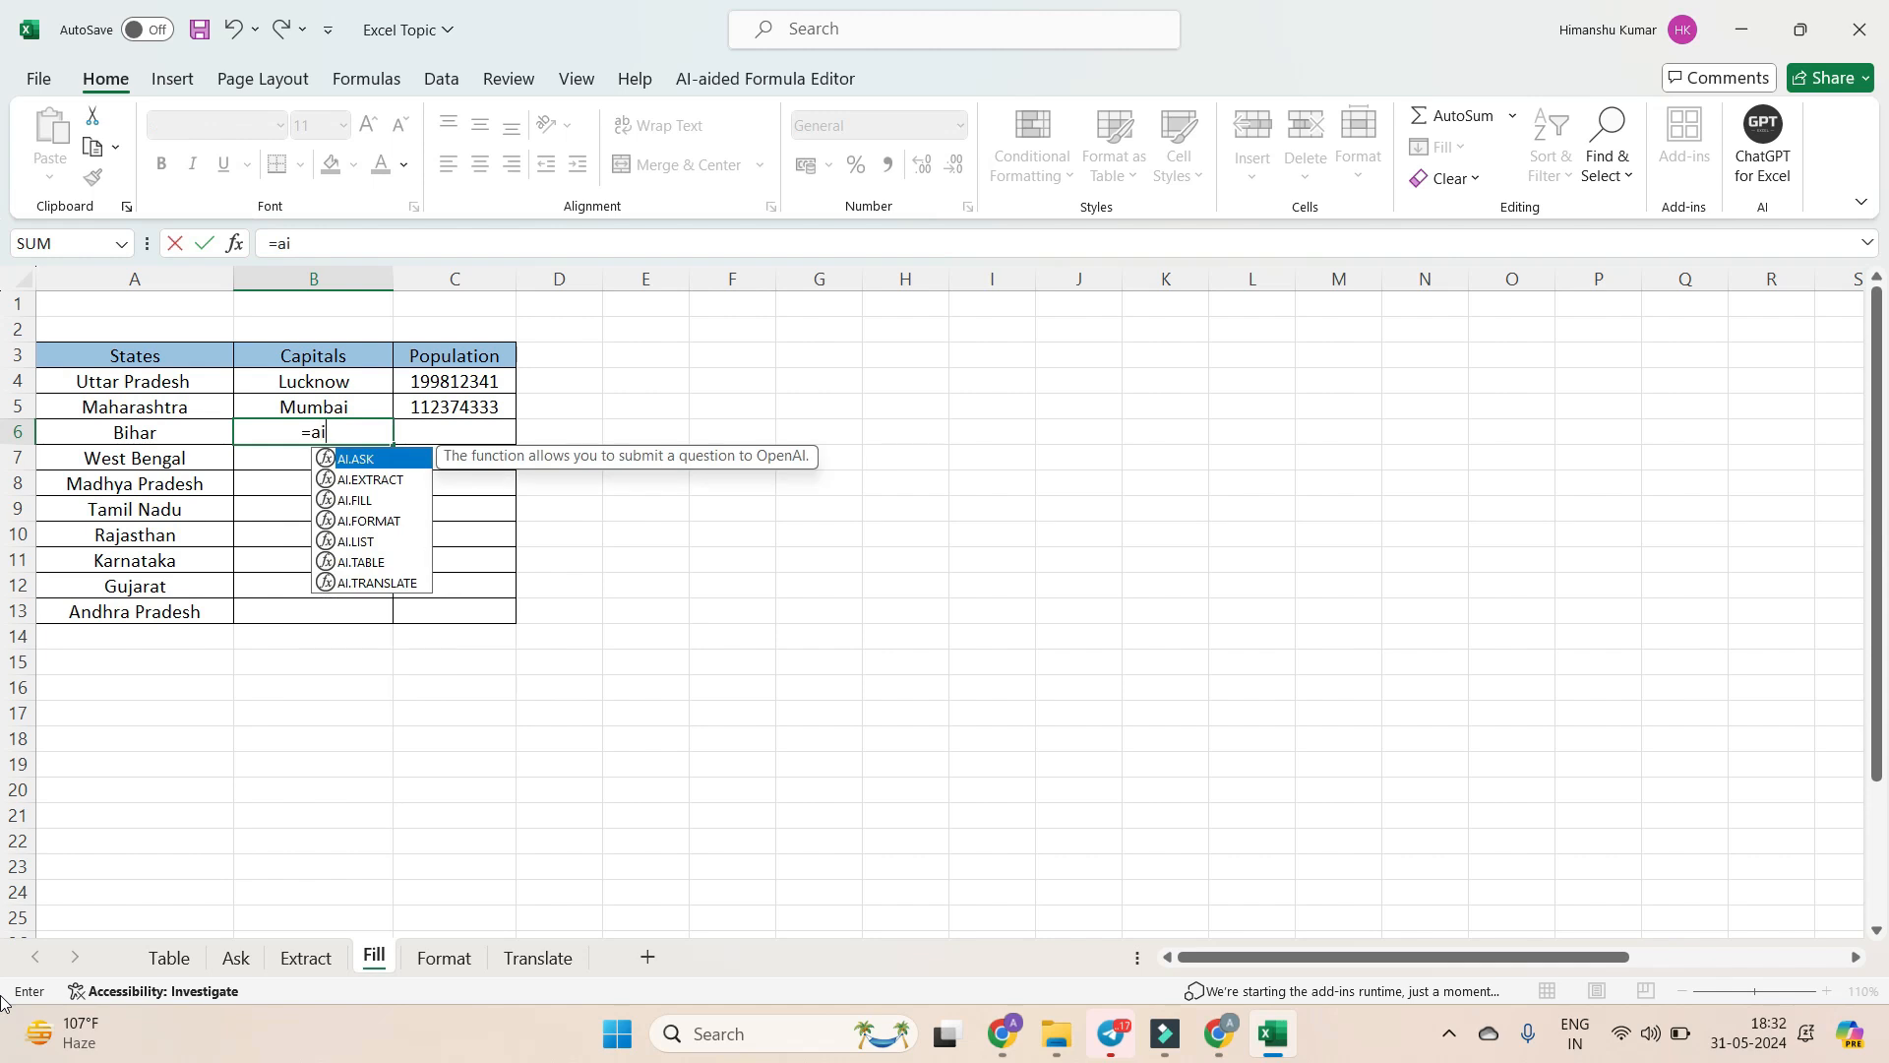
{"action": "key", "text": "Down"}
{"action": "key", "text": "Down"}
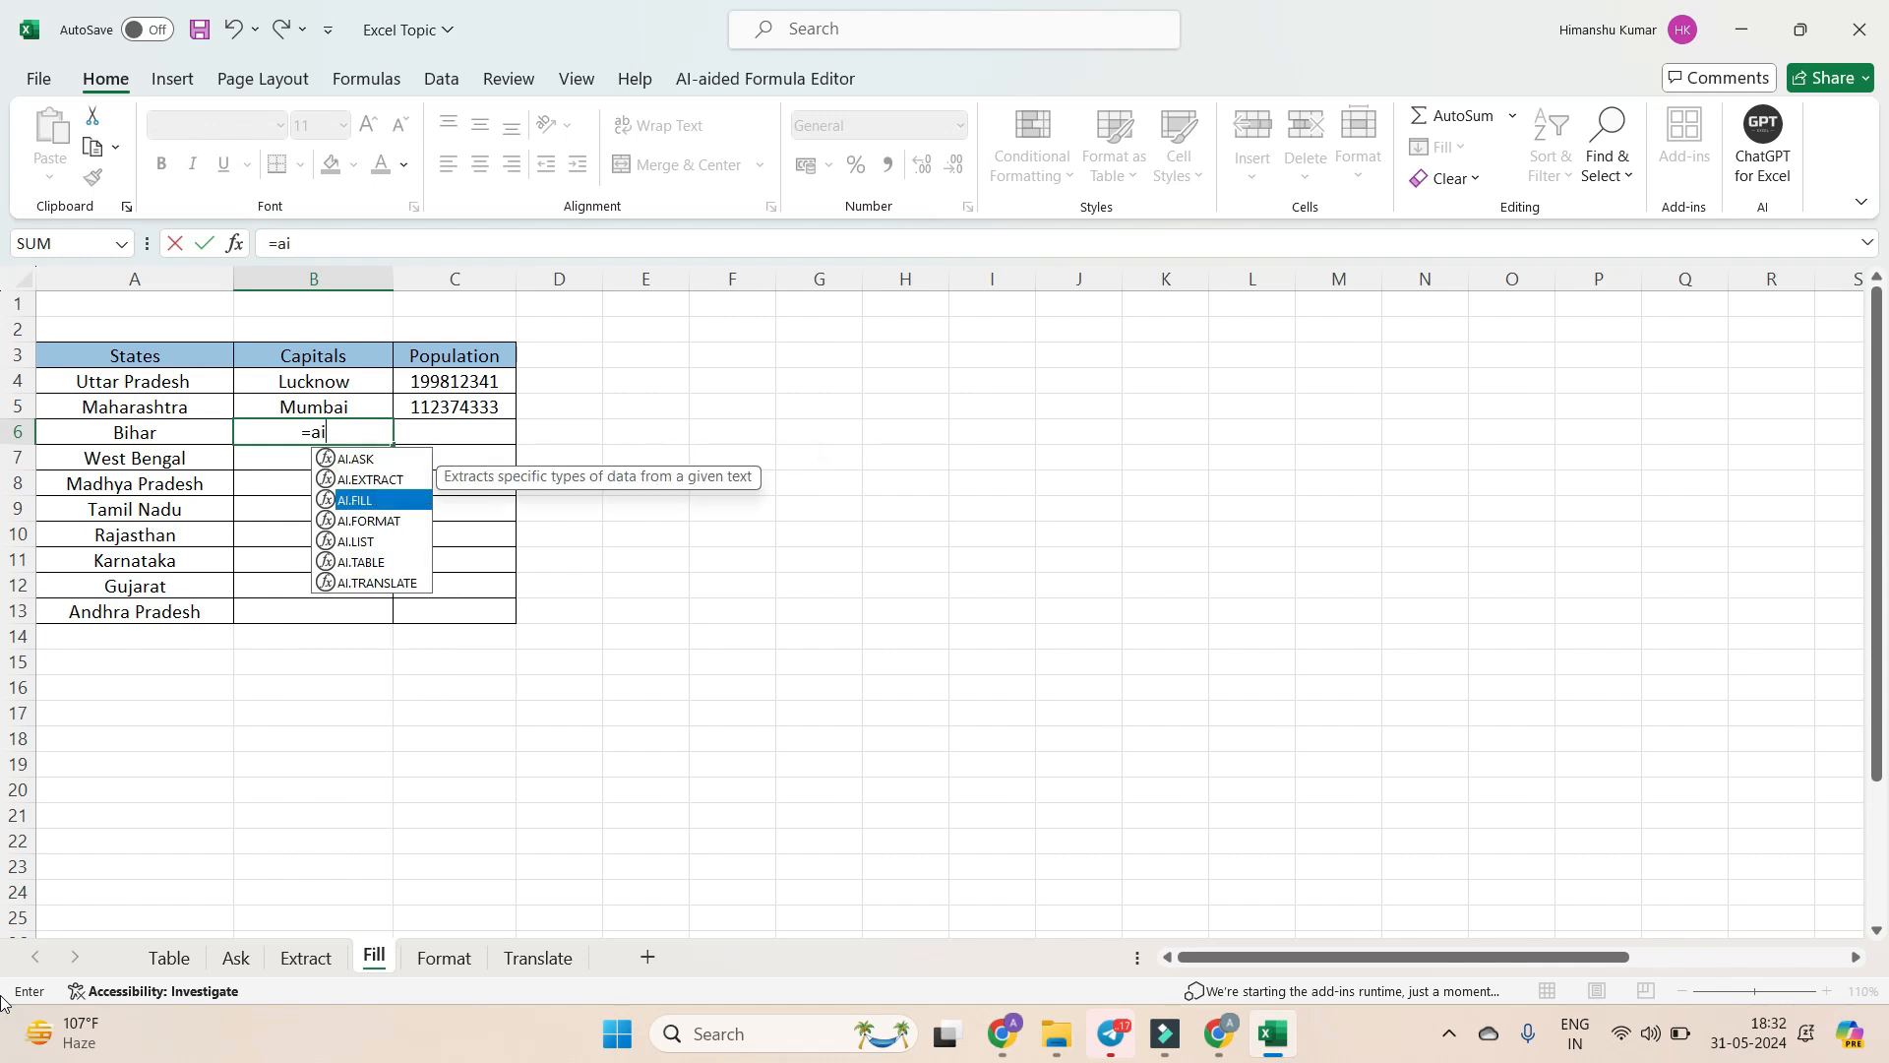
{"action": "key", "text": "Tab"}
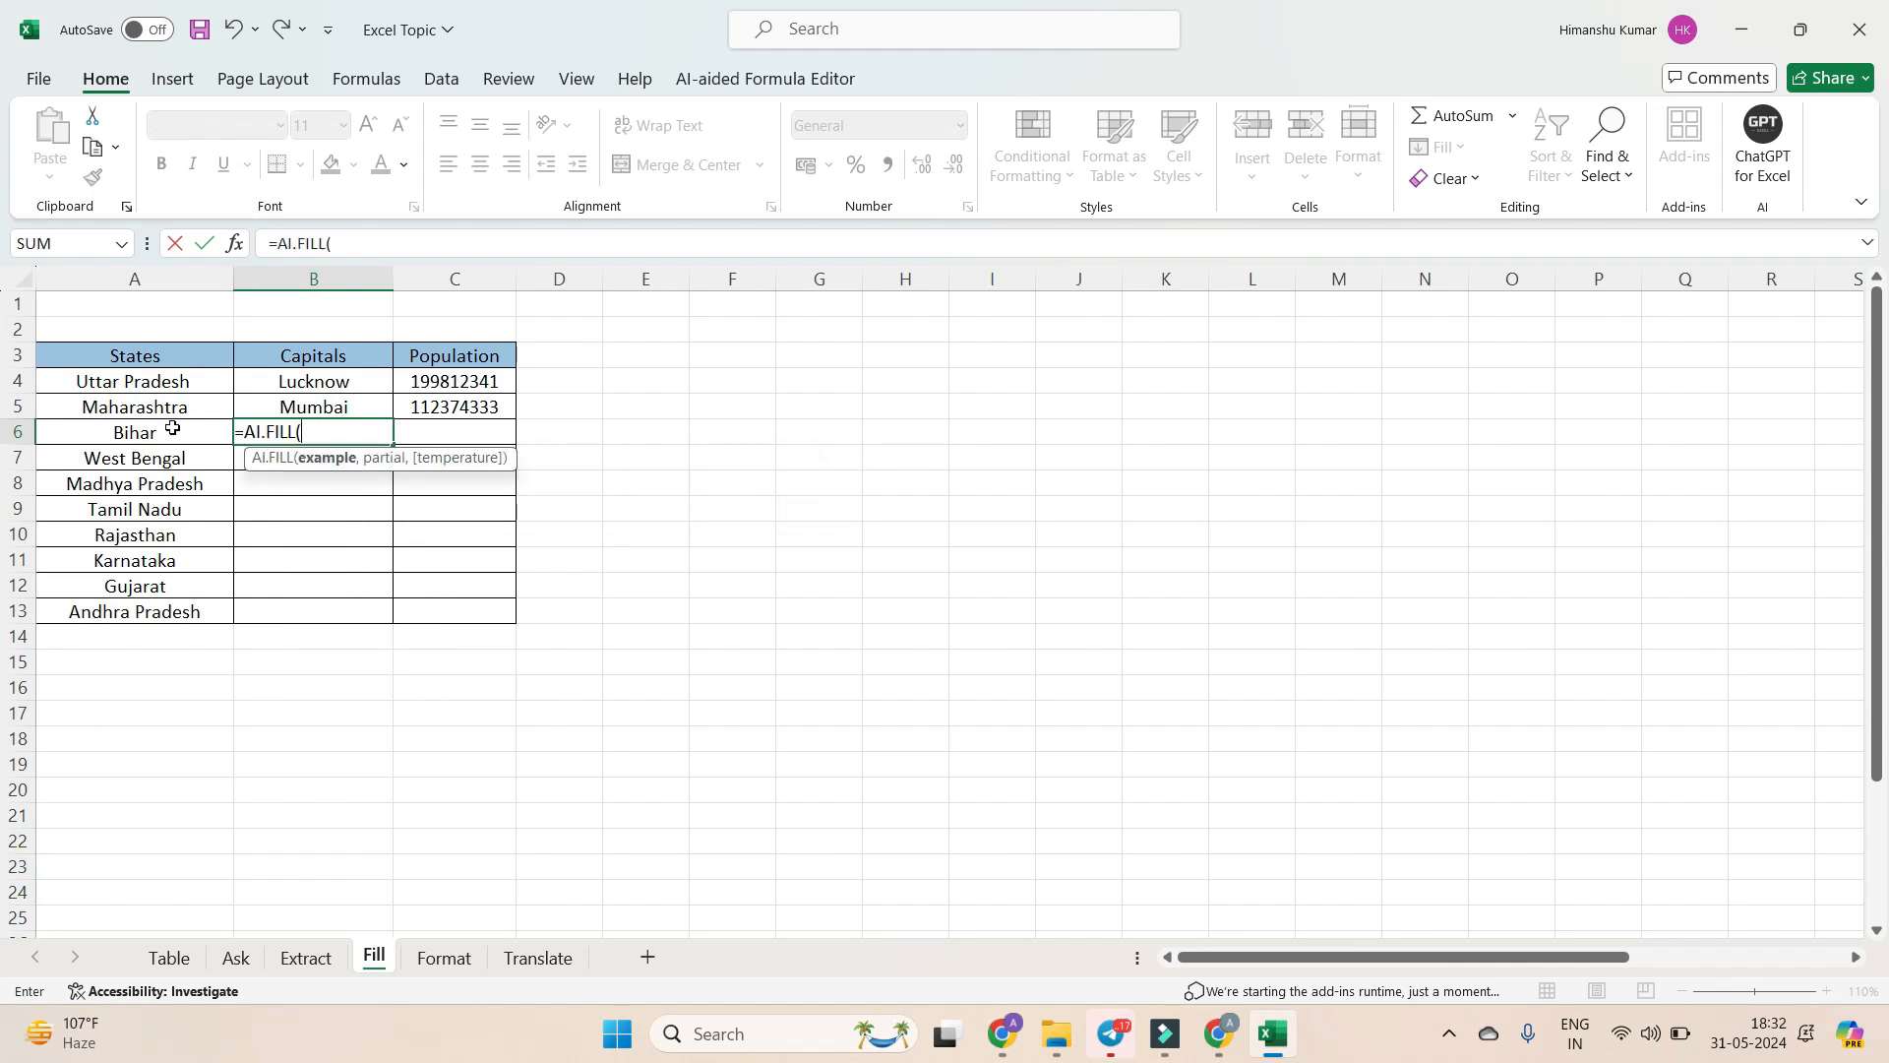
{"action": "left_click", "coordinate": [162, 379]}
{"action": "left_click_drag", "start_coordinate": [163, 375], "coordinate": [464, 401]}
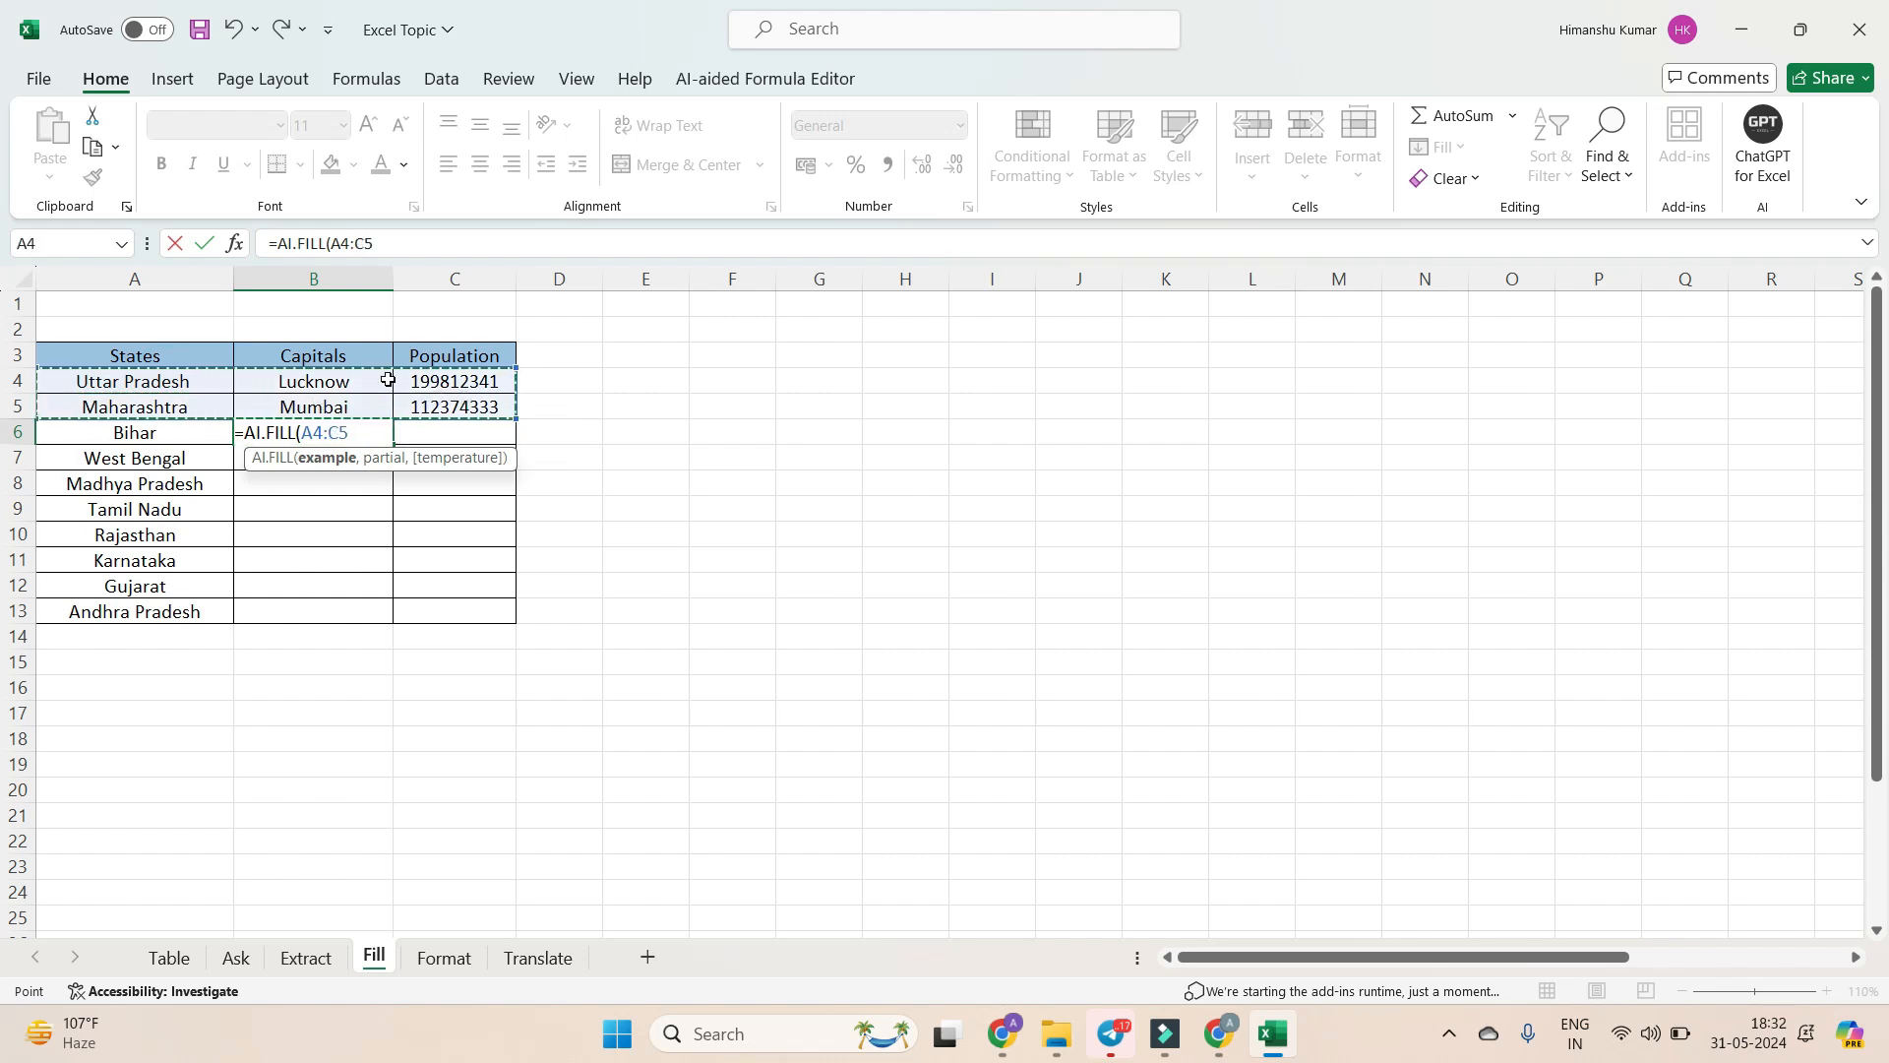
{"action": "type", "text": ","}
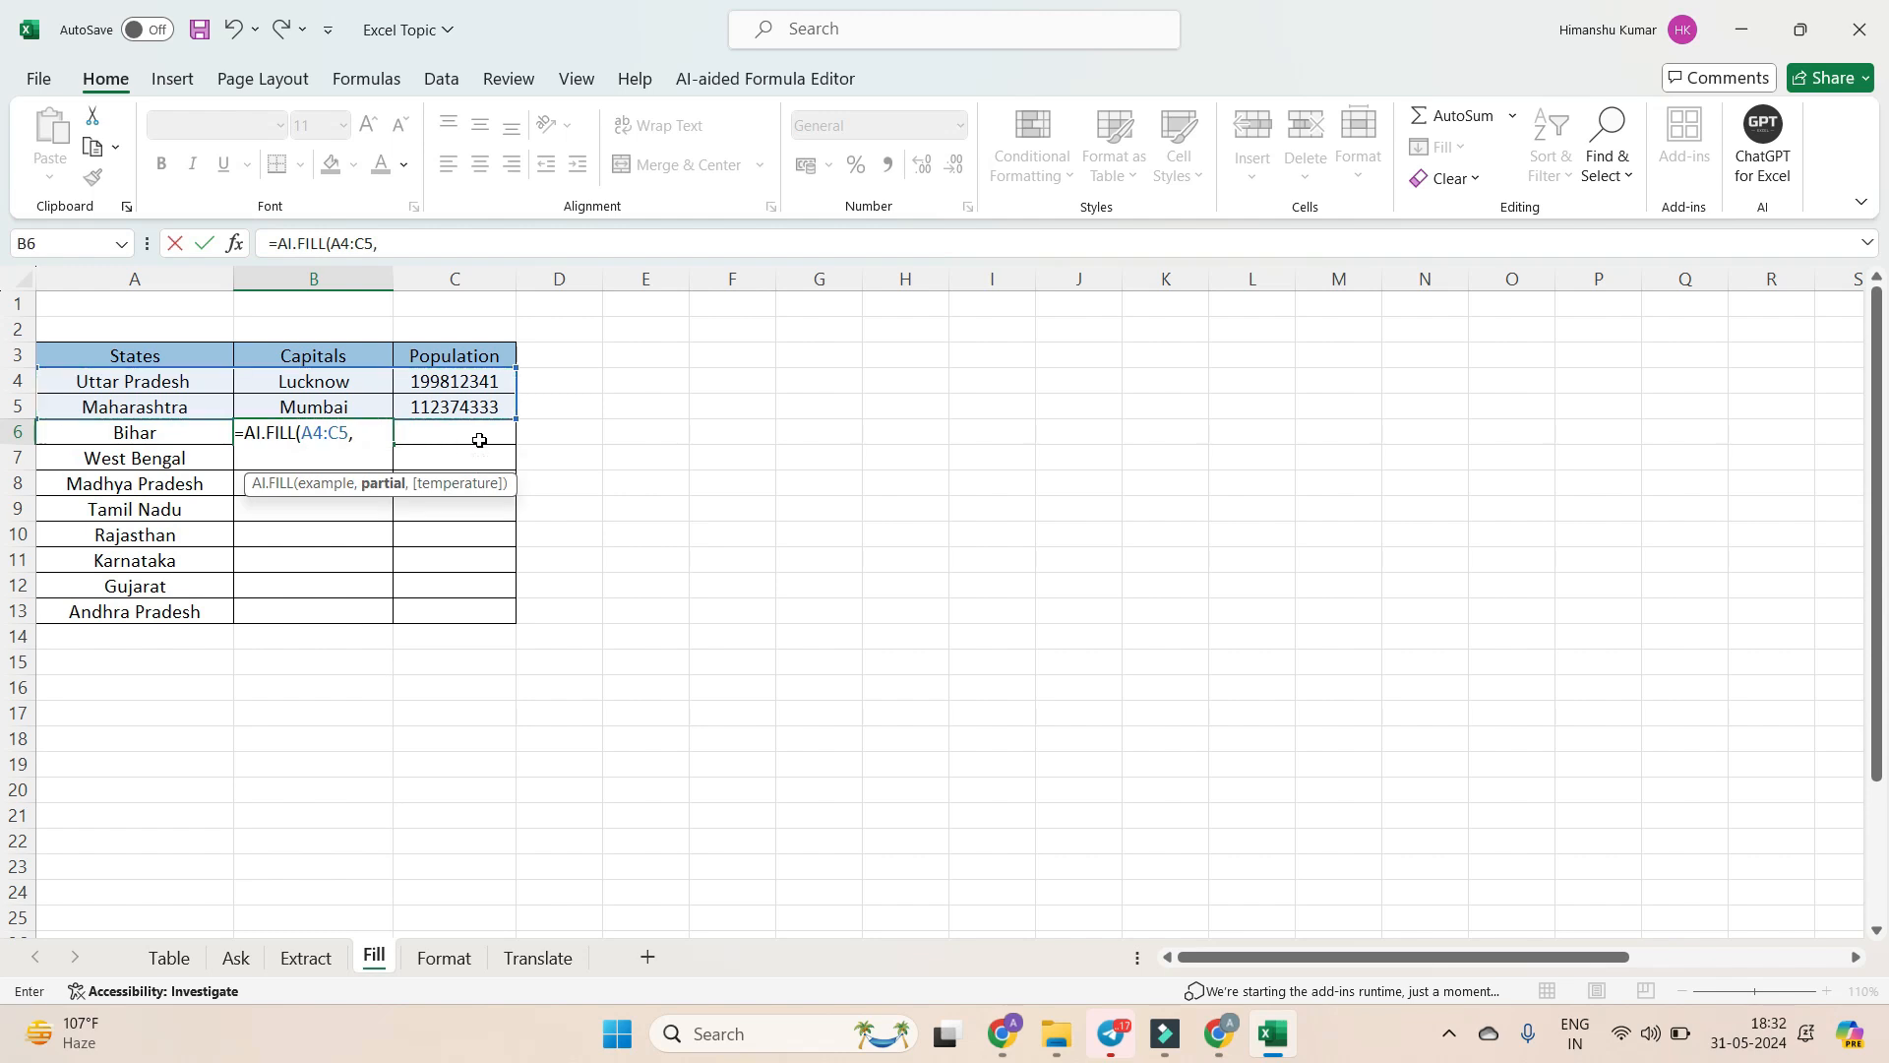
{"action": "left_click_drag", "start_coordinate": [119, 435], "coordinate": [117, 604]}
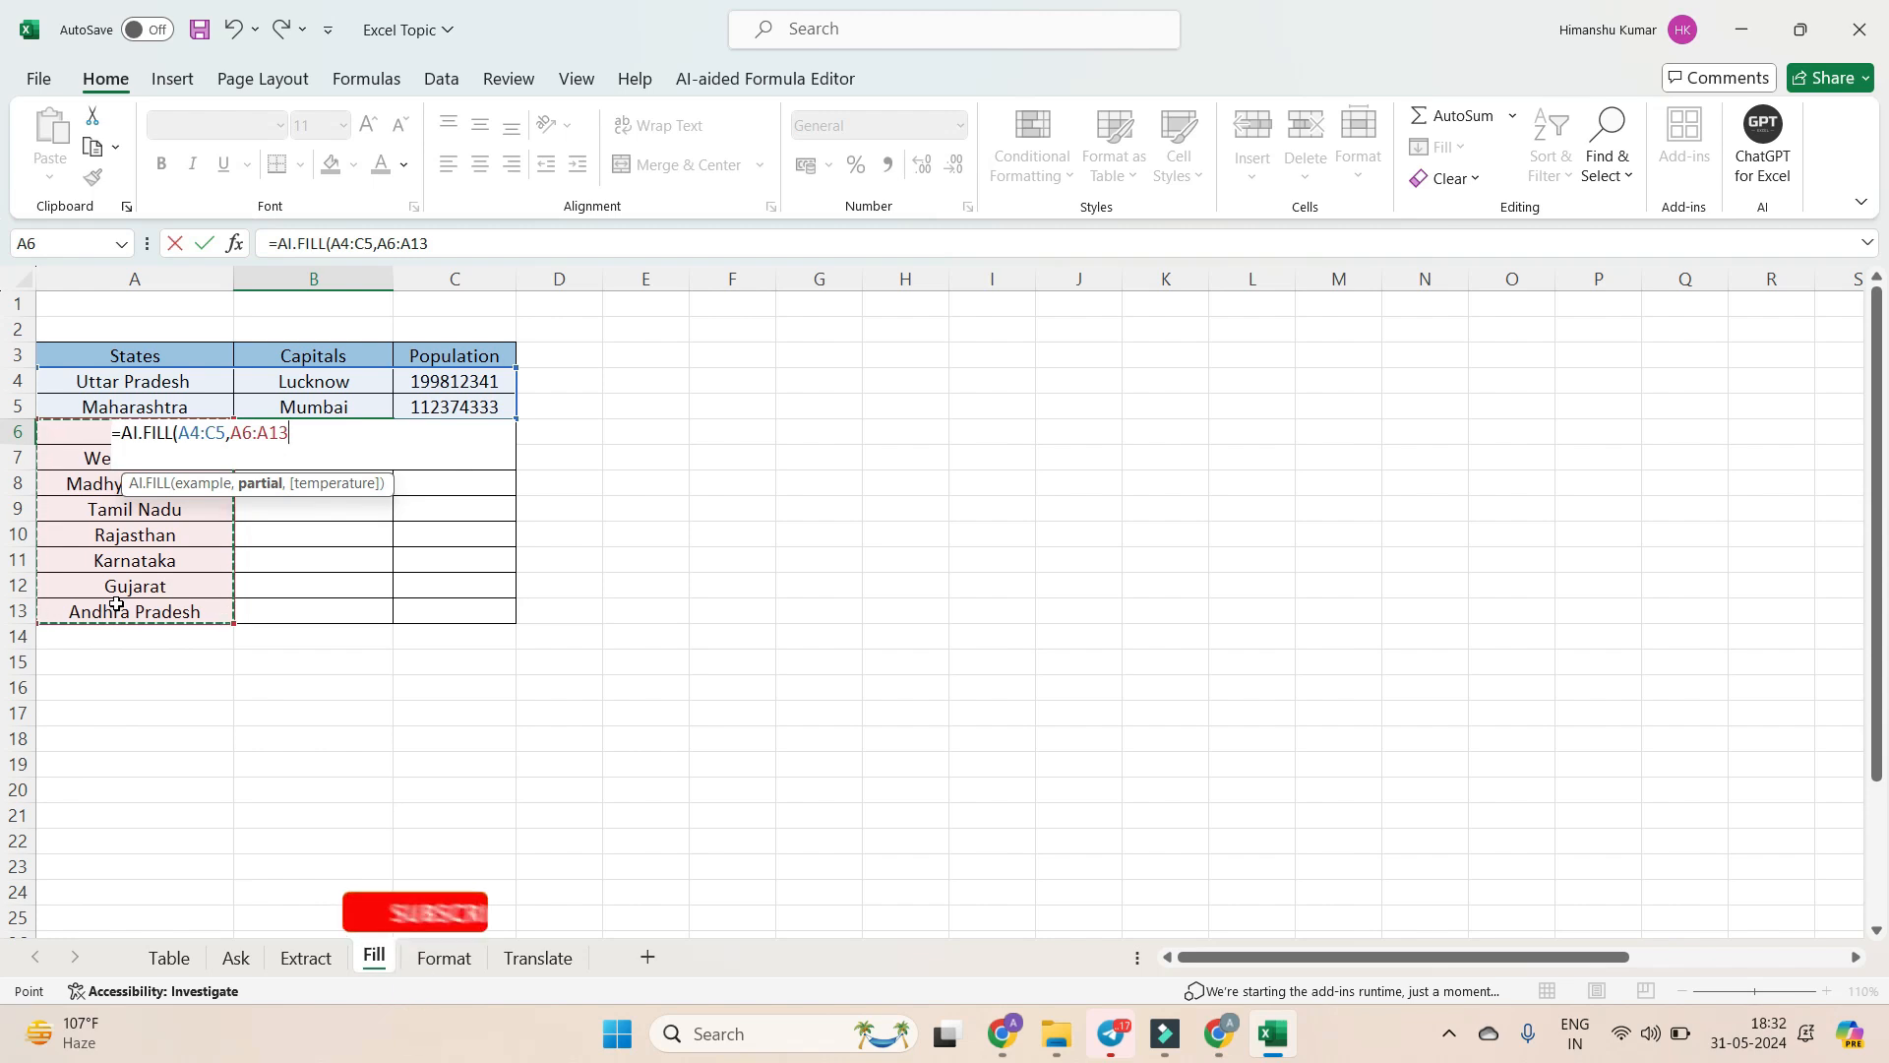
{"action": "key", "text": "Return"}
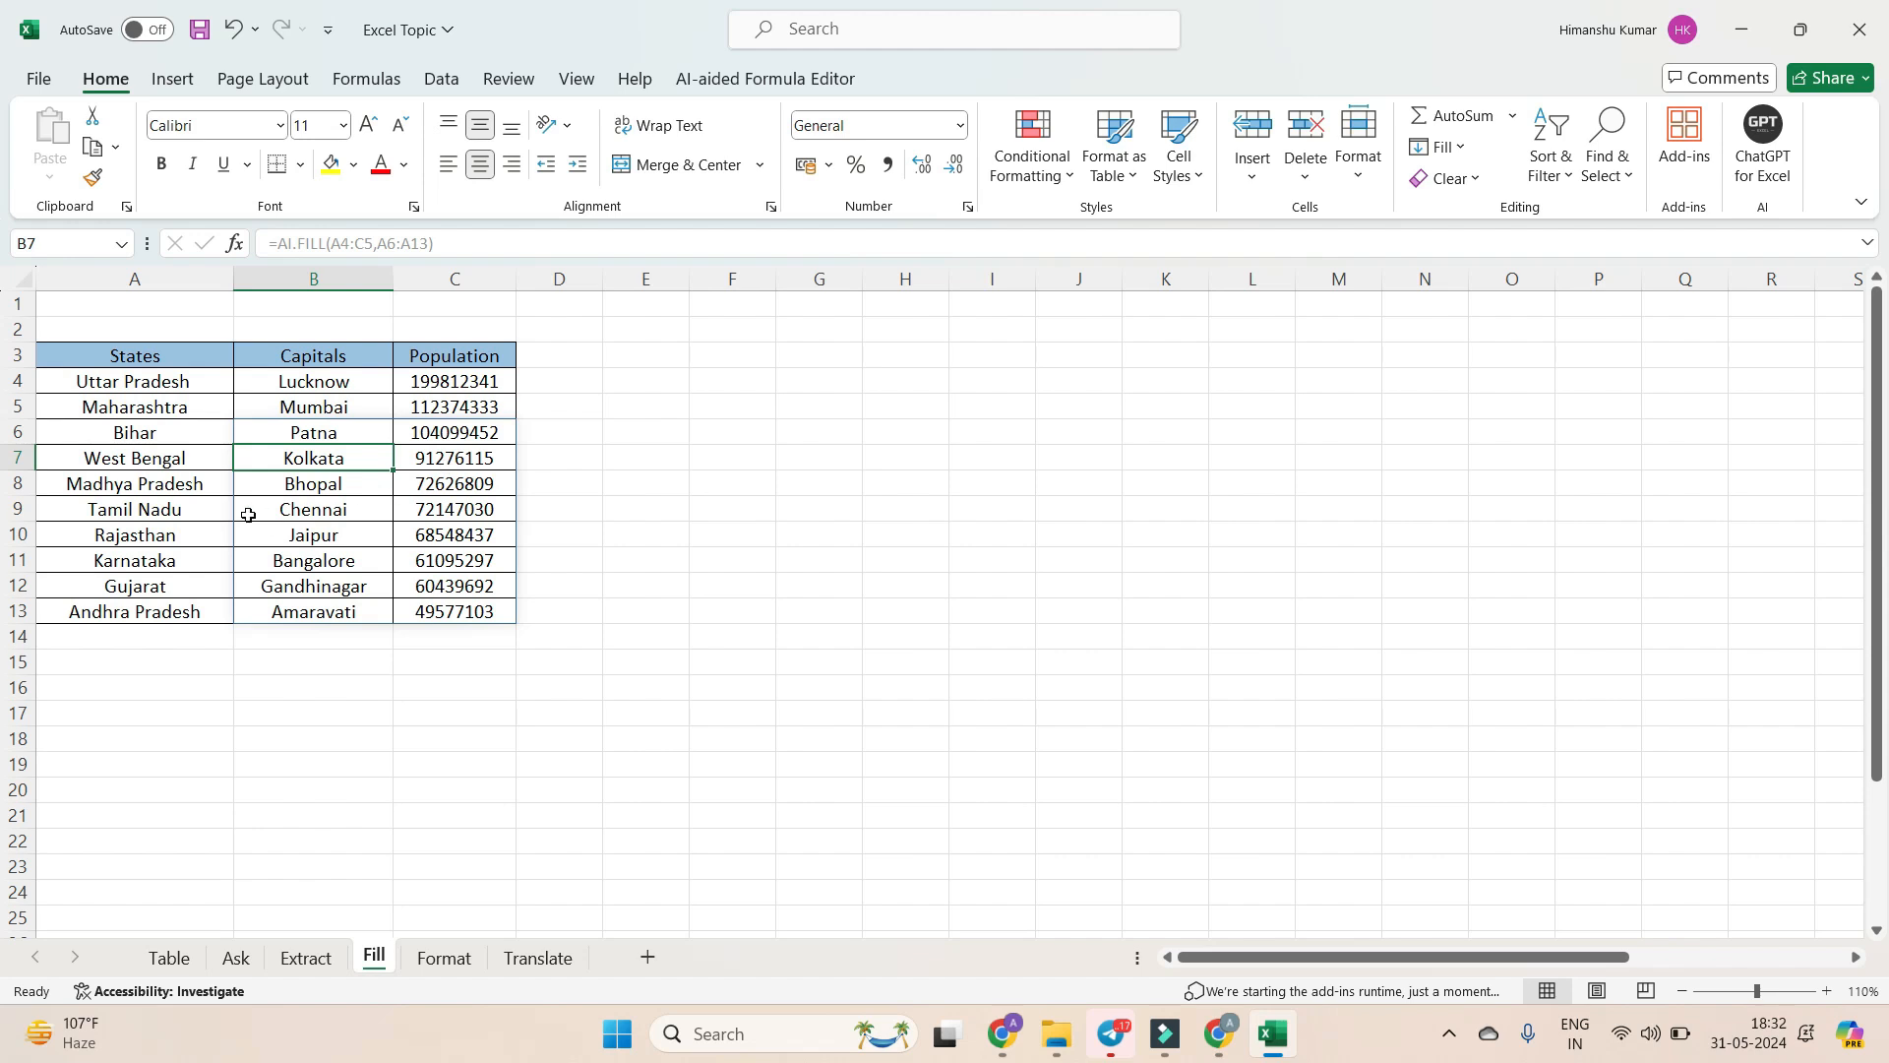
Review the generated capitals and populations against their states on the Fill sheet
{"action": "left_click_drag", "start_coordinate": [148, 485], "coordinate": [448, 617]}
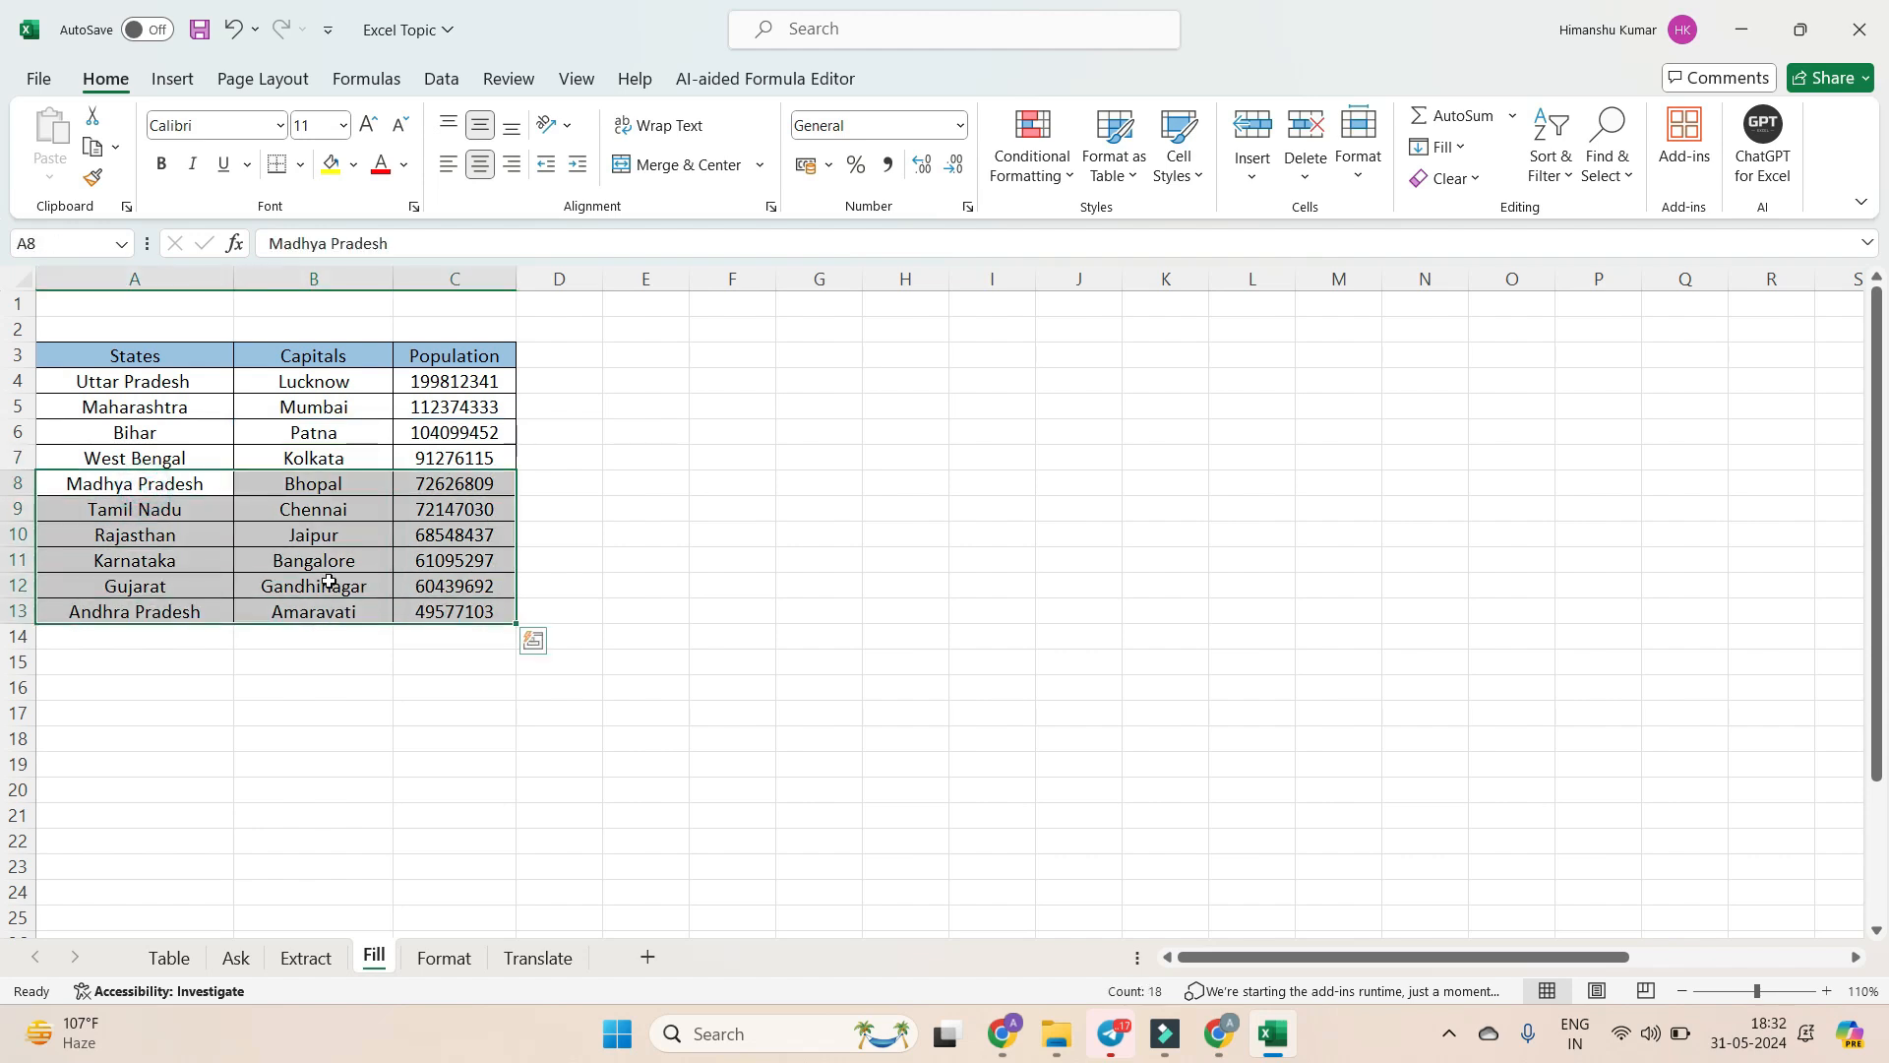
{"action": "left_click", "coordinate": [356, 462]}
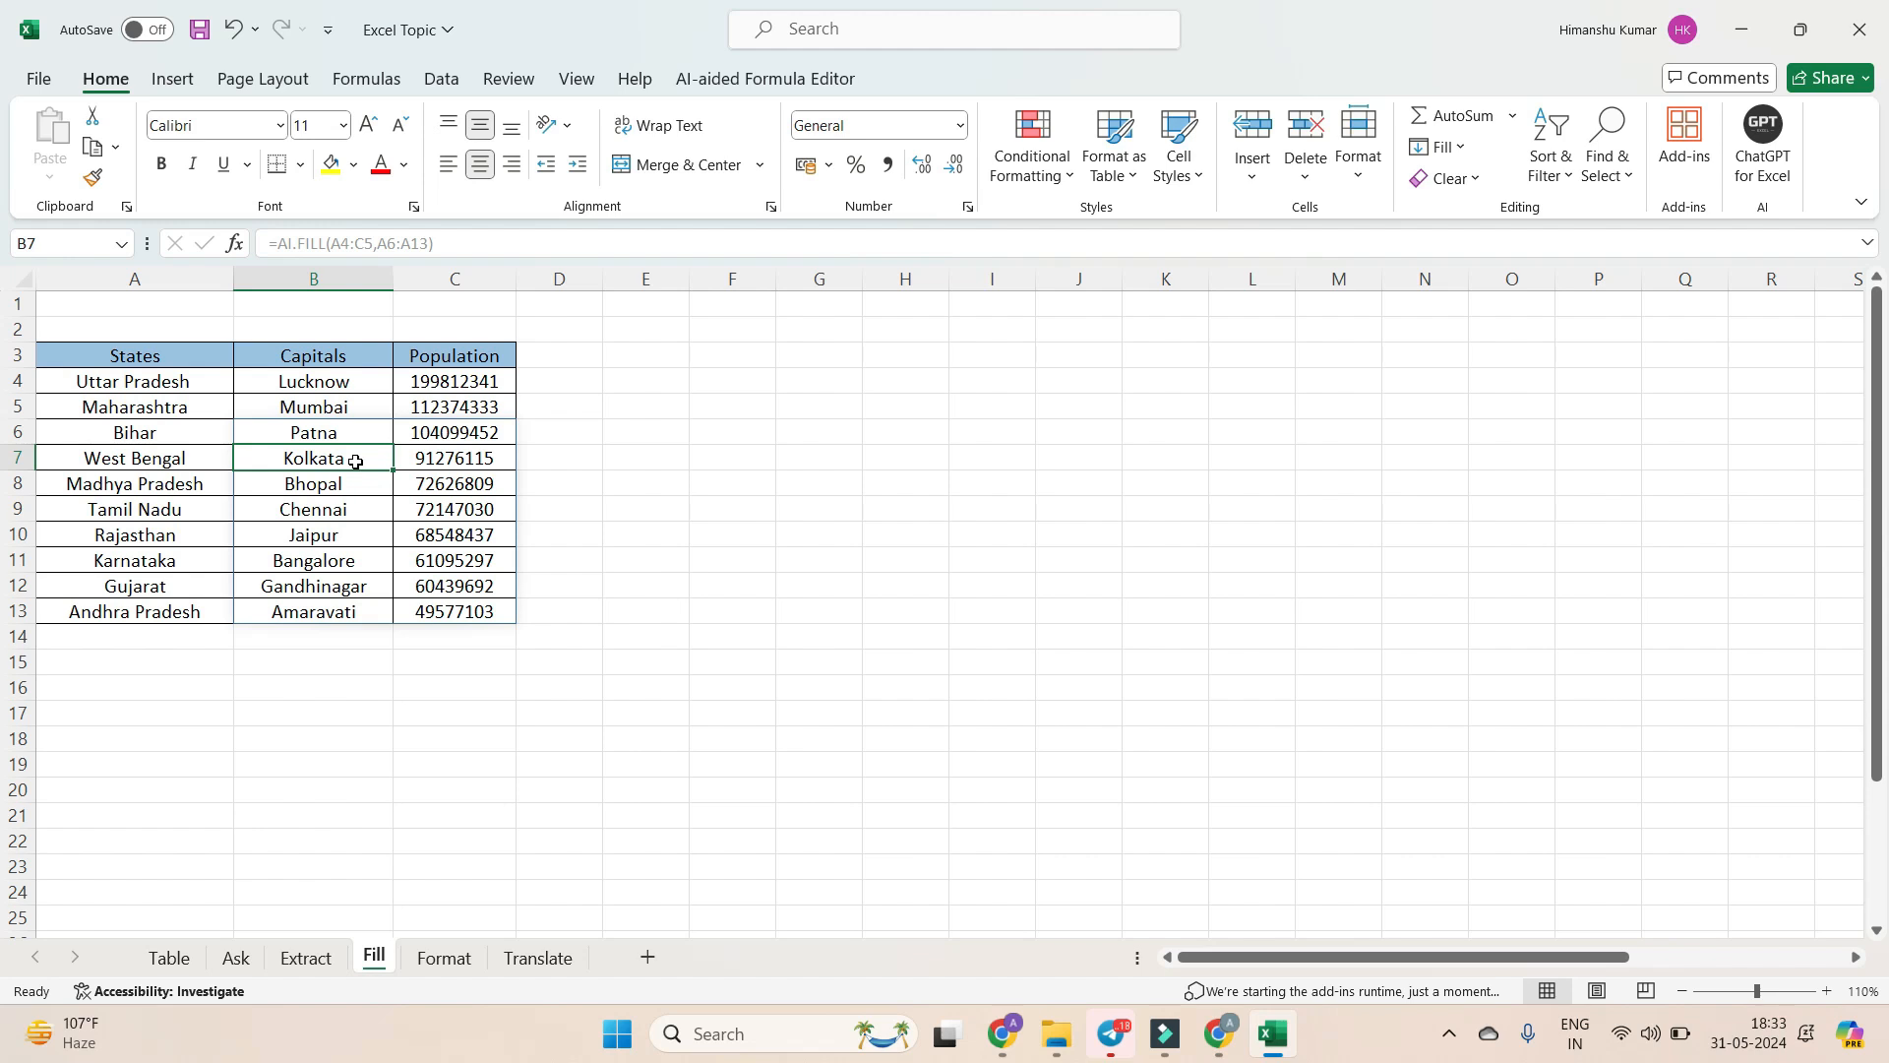
{"action": "left_click_drag", "start_coordinate": [112, 463], "coordinate": [485, 604]}
{"action": "left_click", "coordinate": [492, 457]}
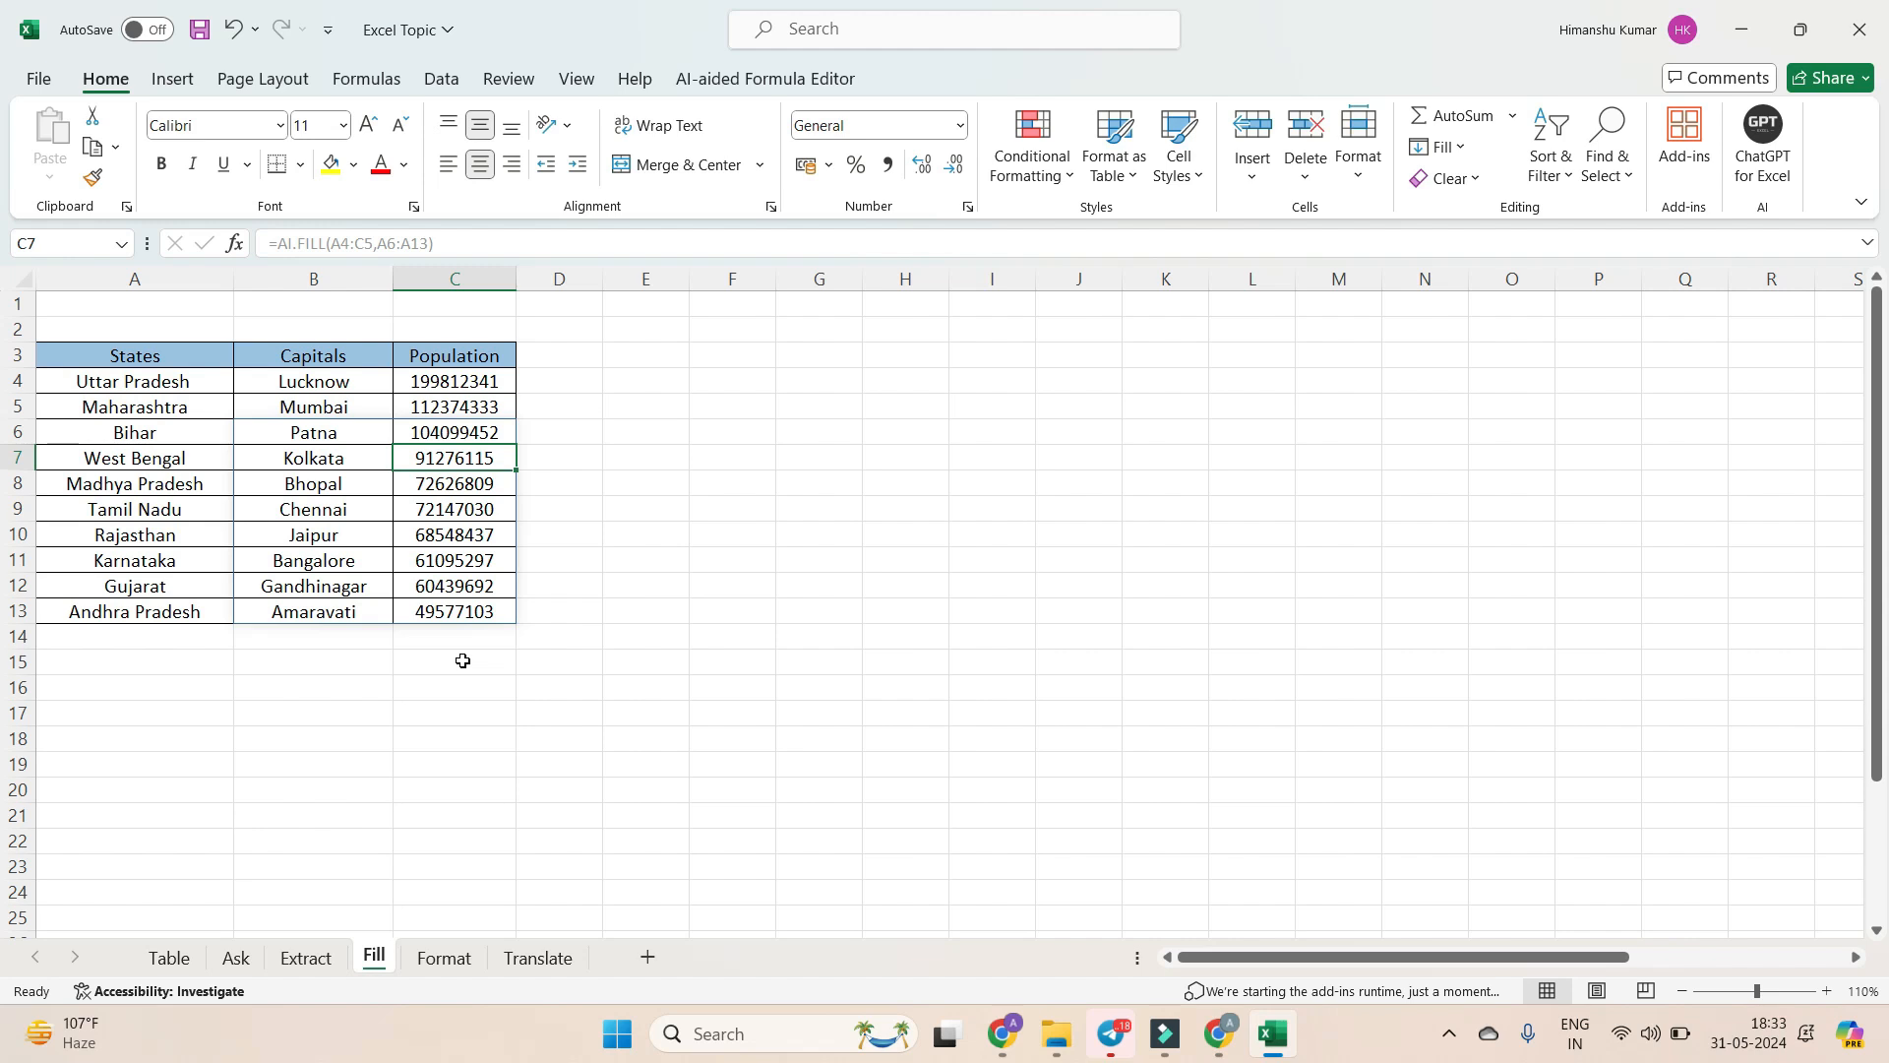
In B2 of the Format sheet, enter =AI.FORMAT(A2:A18,B1) to convert the country names to ISO currency codes
{"action": "key", "text": "ctrl+Page_Down"}
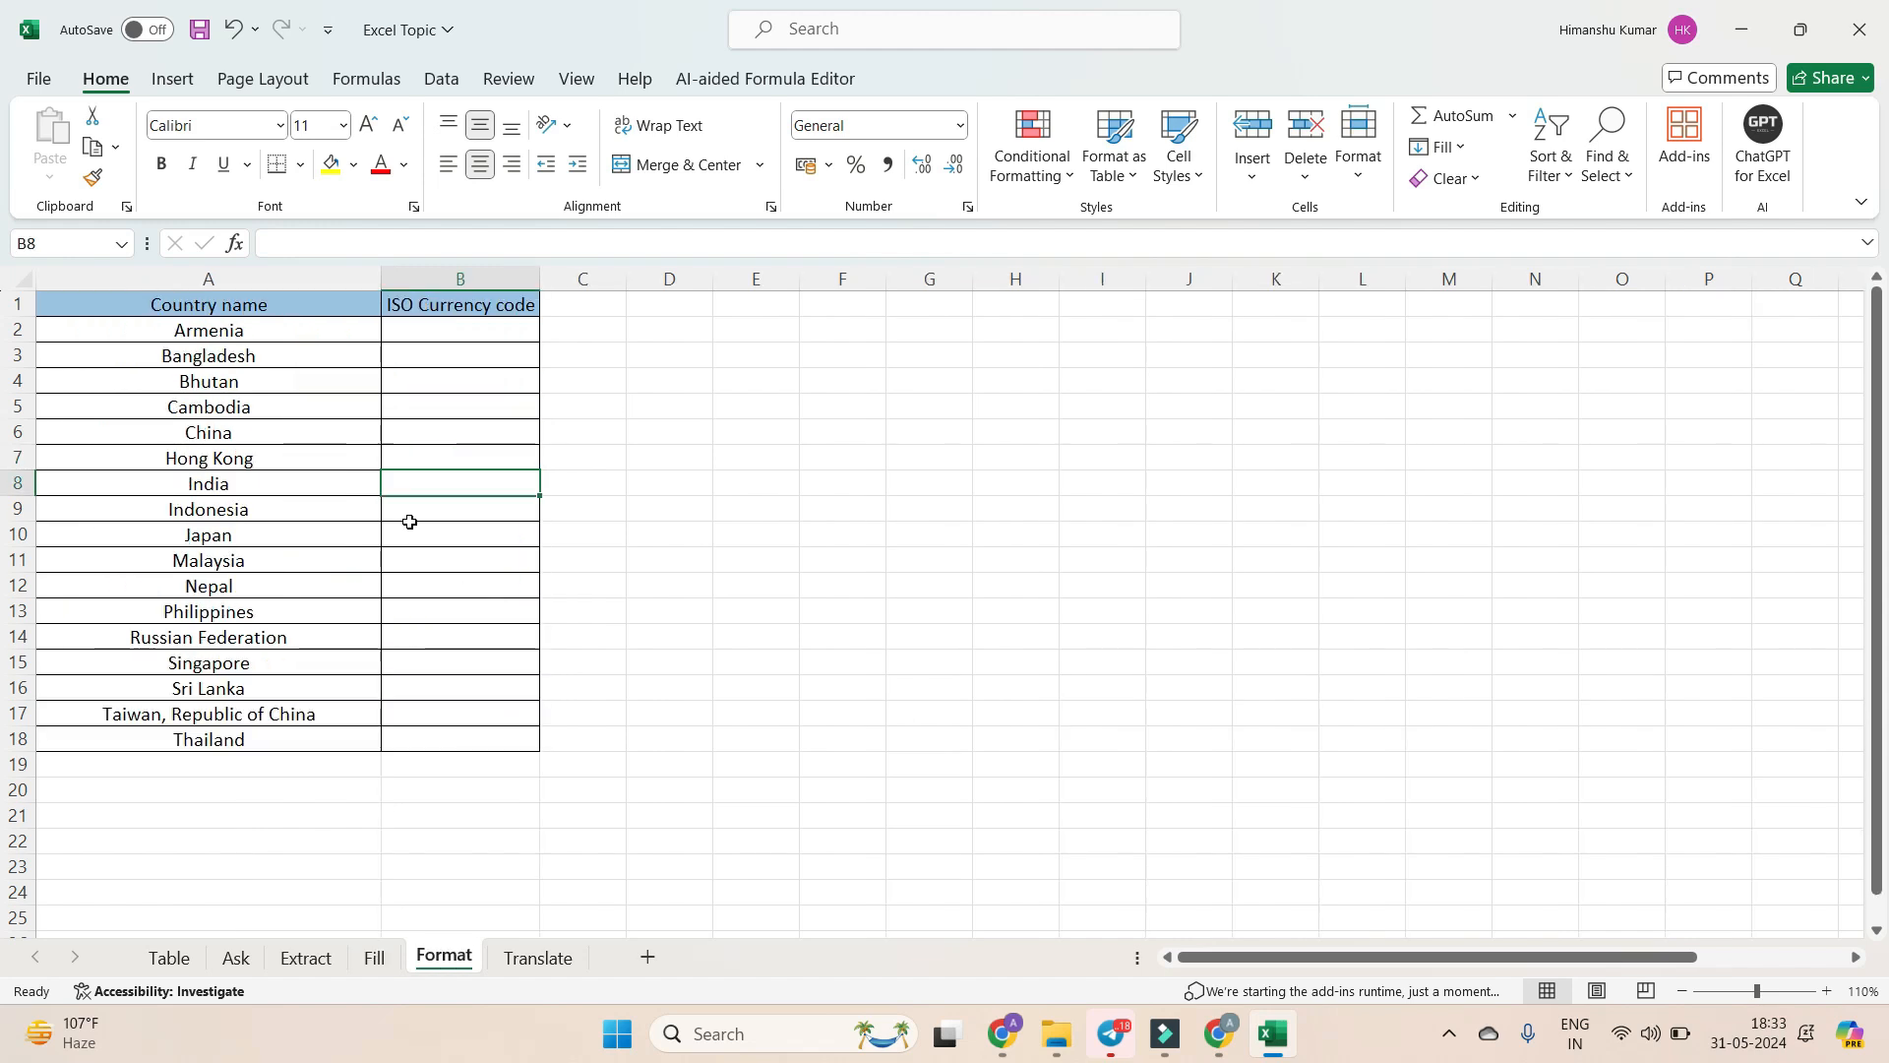
{"action": "left_click_drag", "start_coordinate": [258, 315], "coordinate": [296, 743]}
{"action": "left_click_drag", "start_coordinate": [512, 307], "coordinate": [532, 730]}
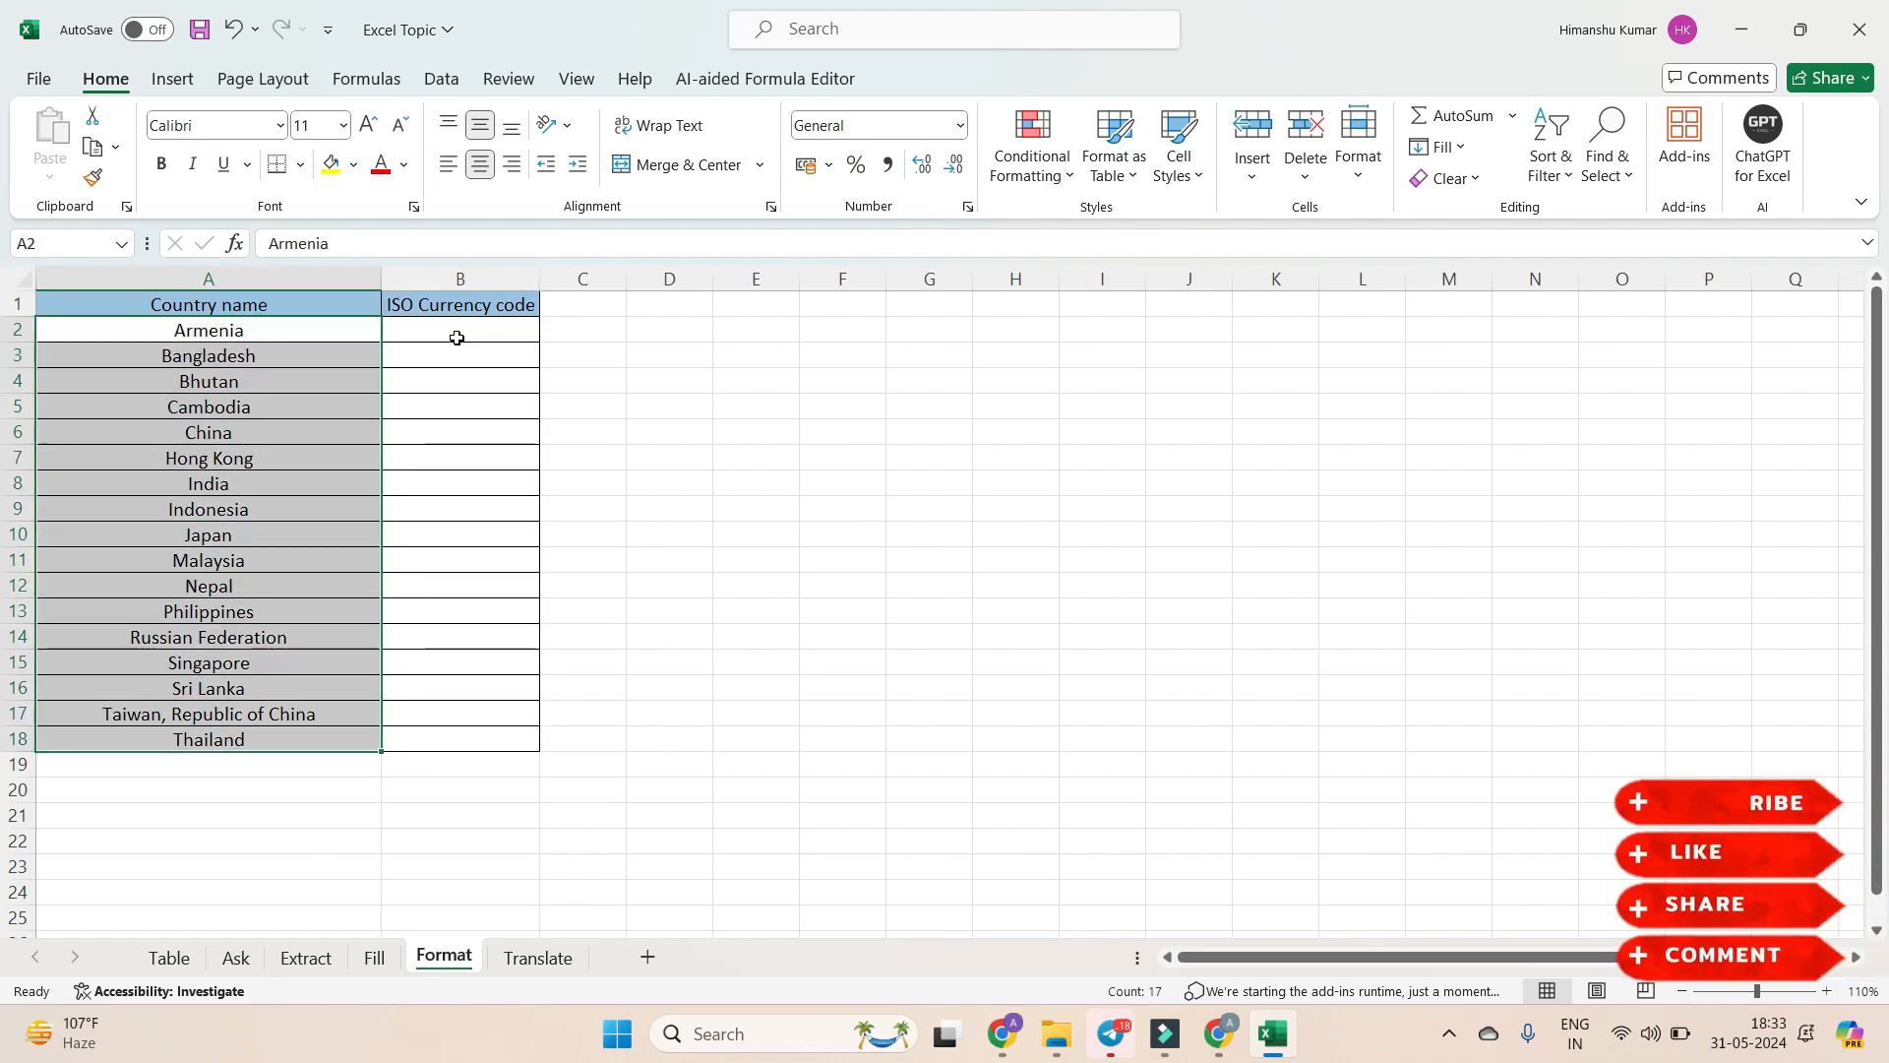
{"action": "left_click", "coordinate": [457, 337]}
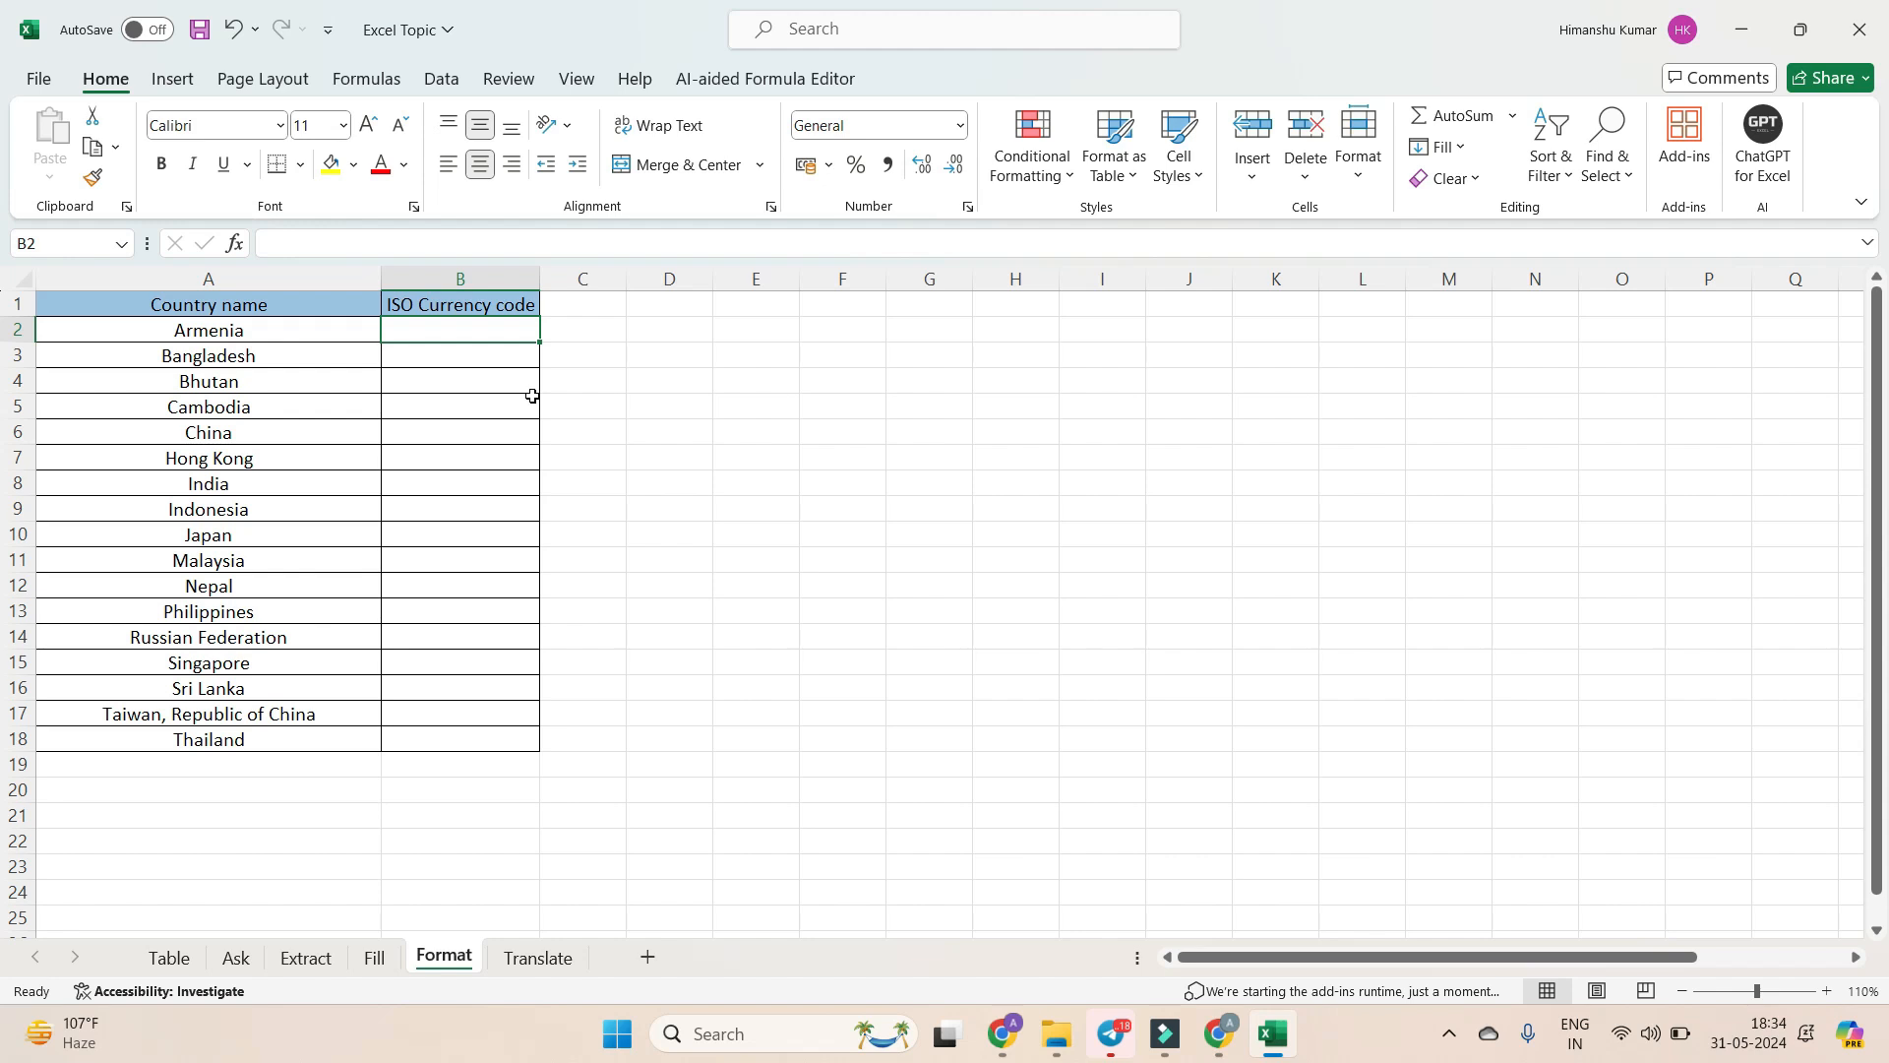
{"action": "type", "text": "=ai"}
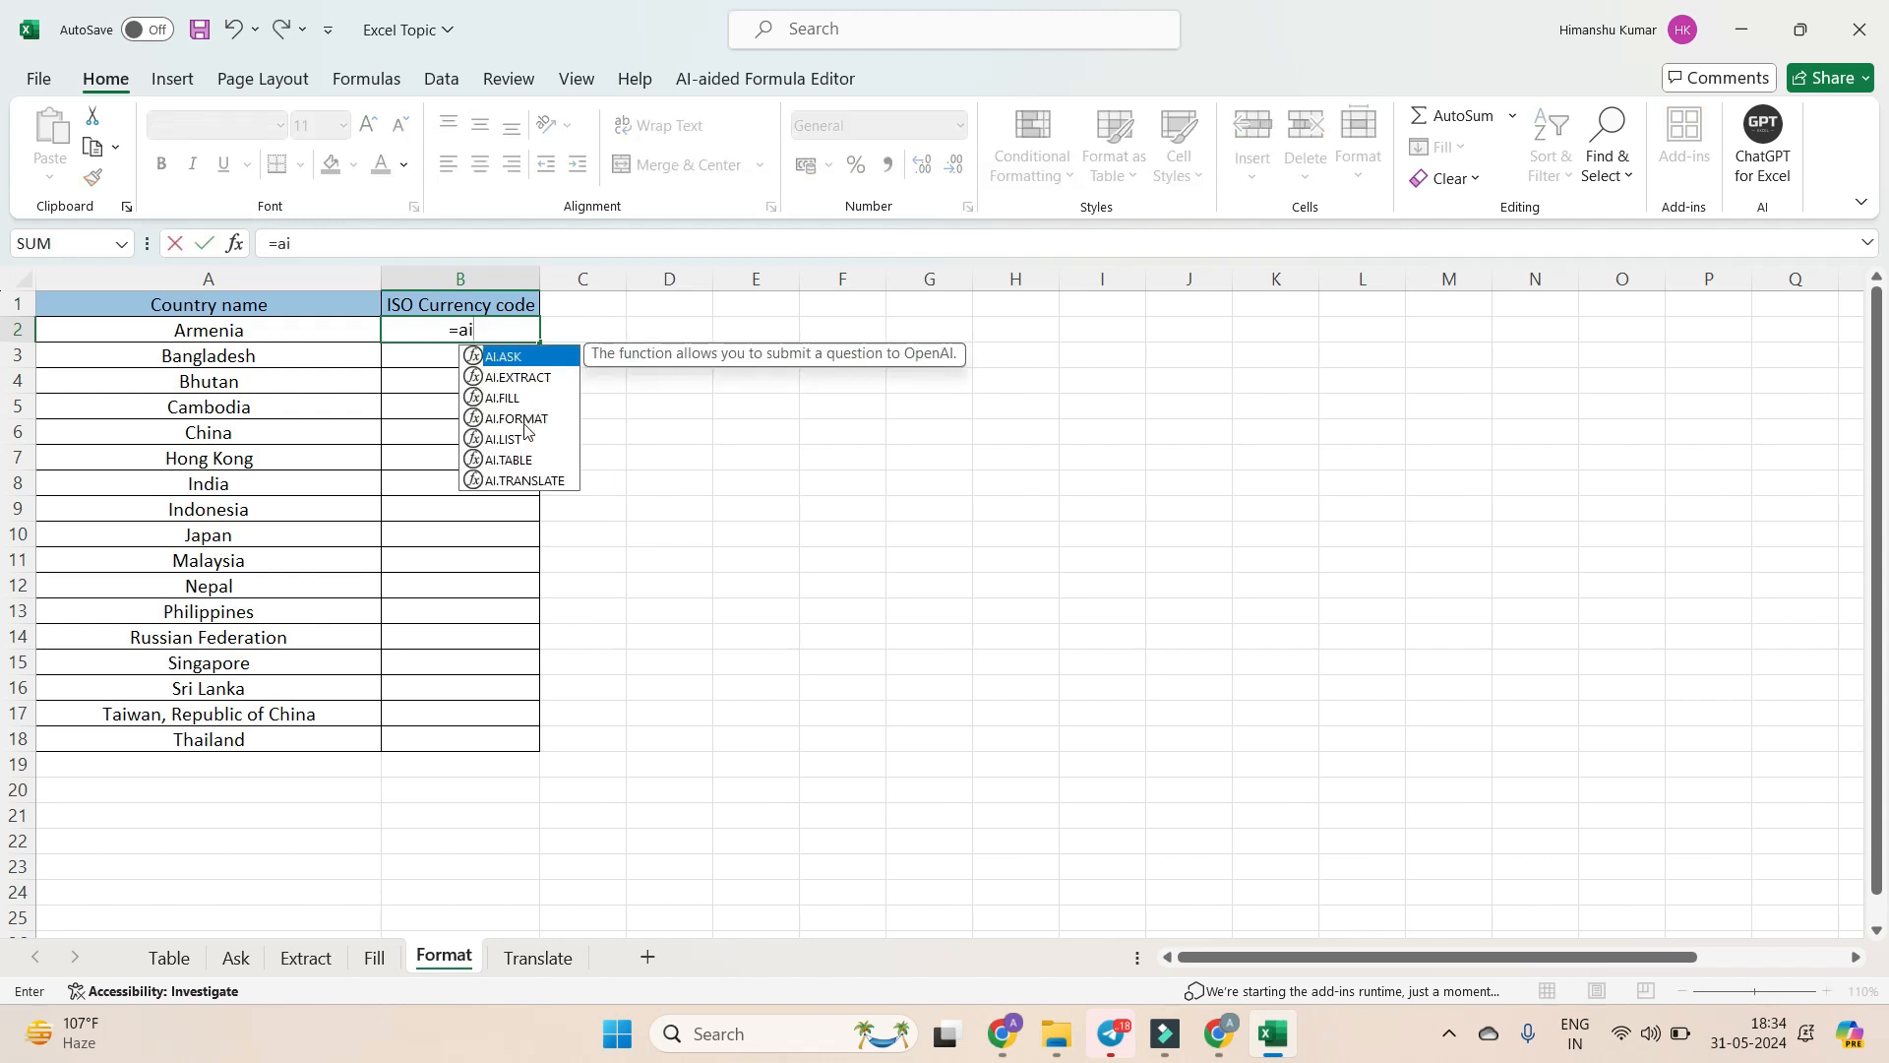
{"action": "left_click", "coordinate": [526, 424]}
{"action": "double_click", "coordinate": [525, 424]}
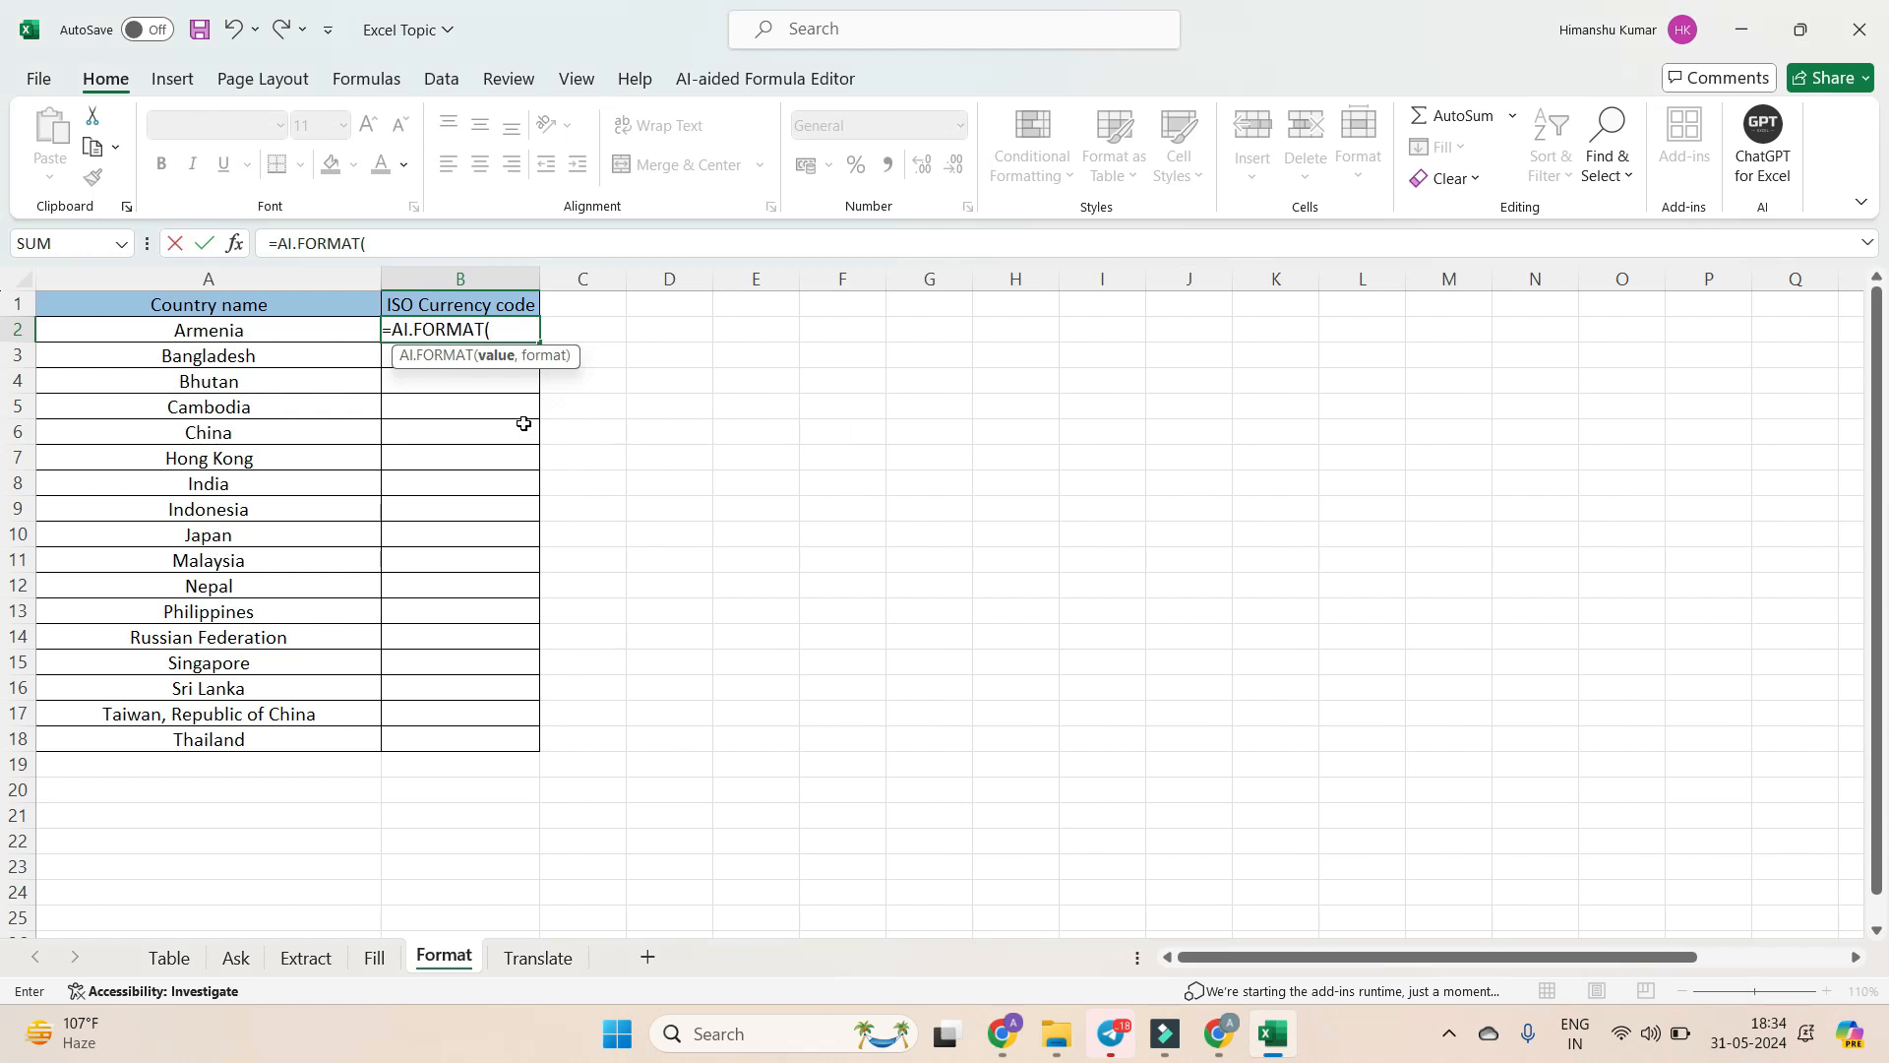
{"action": "left_click_drag", "start_coordinate": [304, 327], "coordinate": [317, 733]}
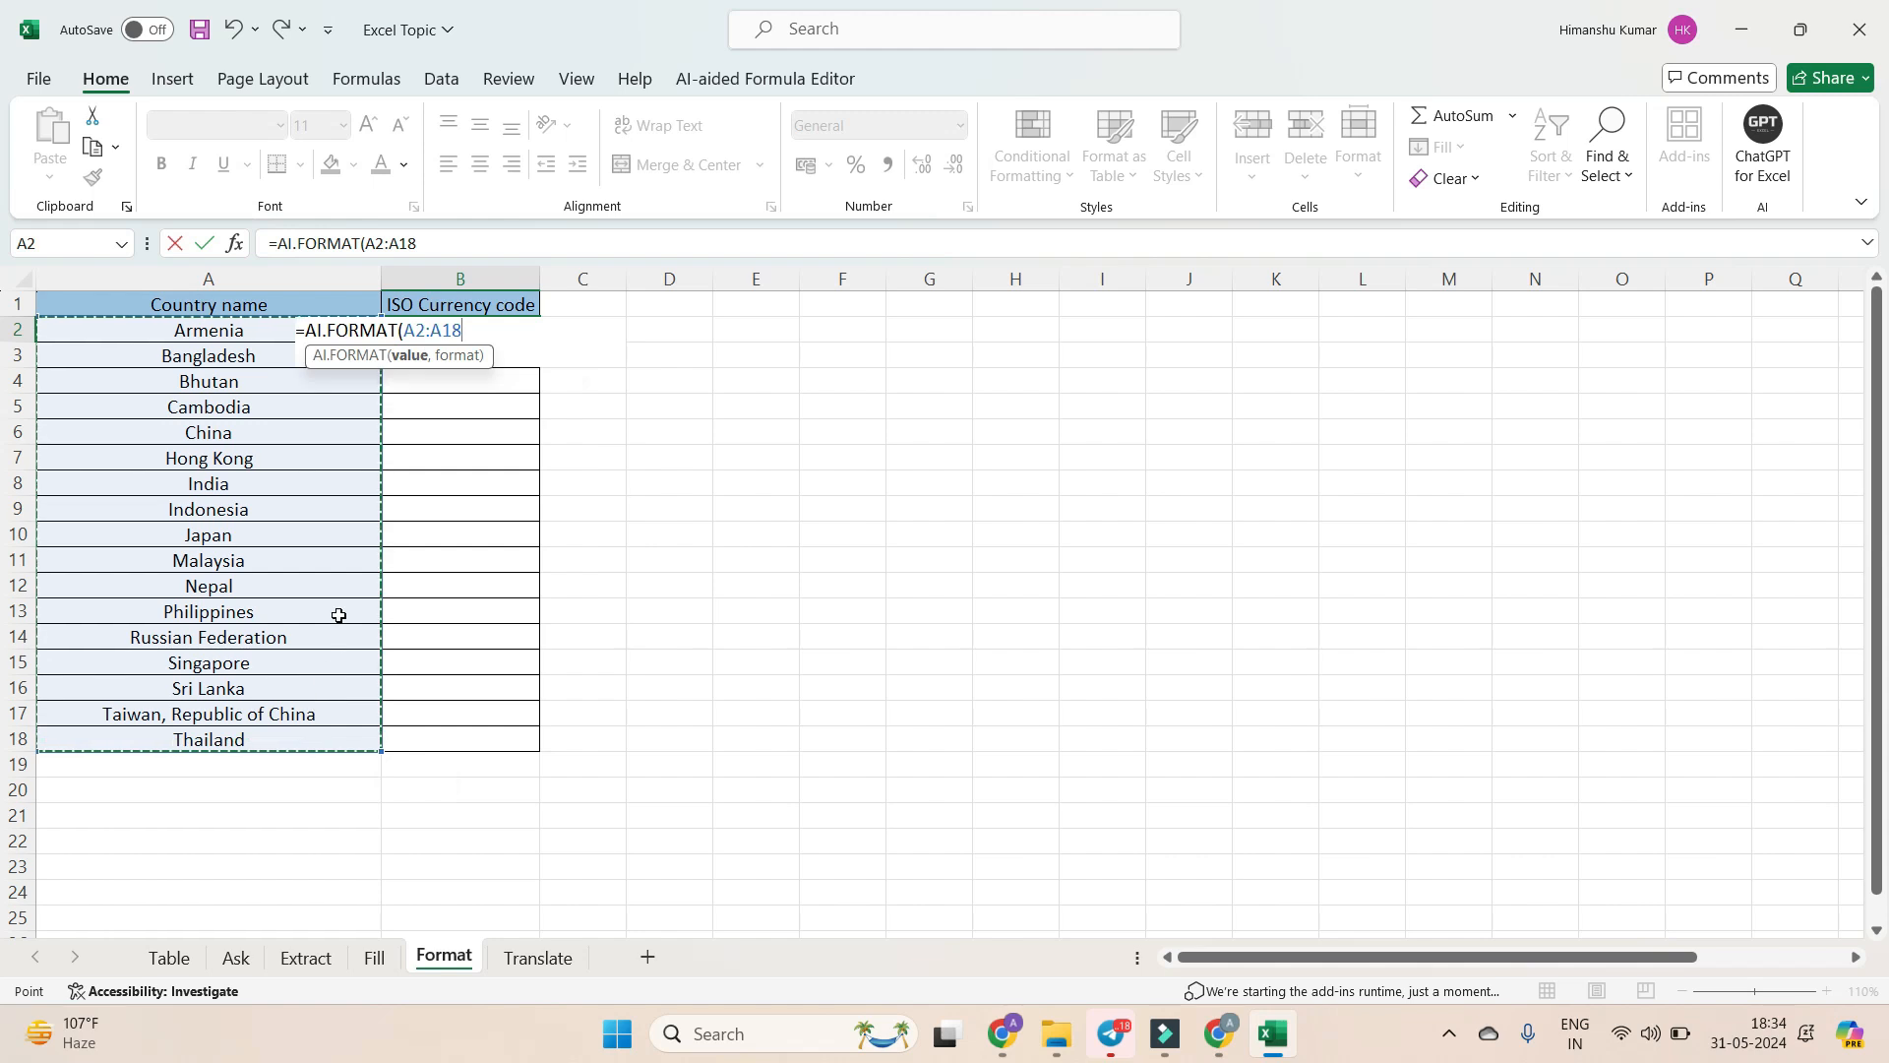
{"action": "type", "text": ","}
{"action": "left_click", "coordinate": [510, 304]}
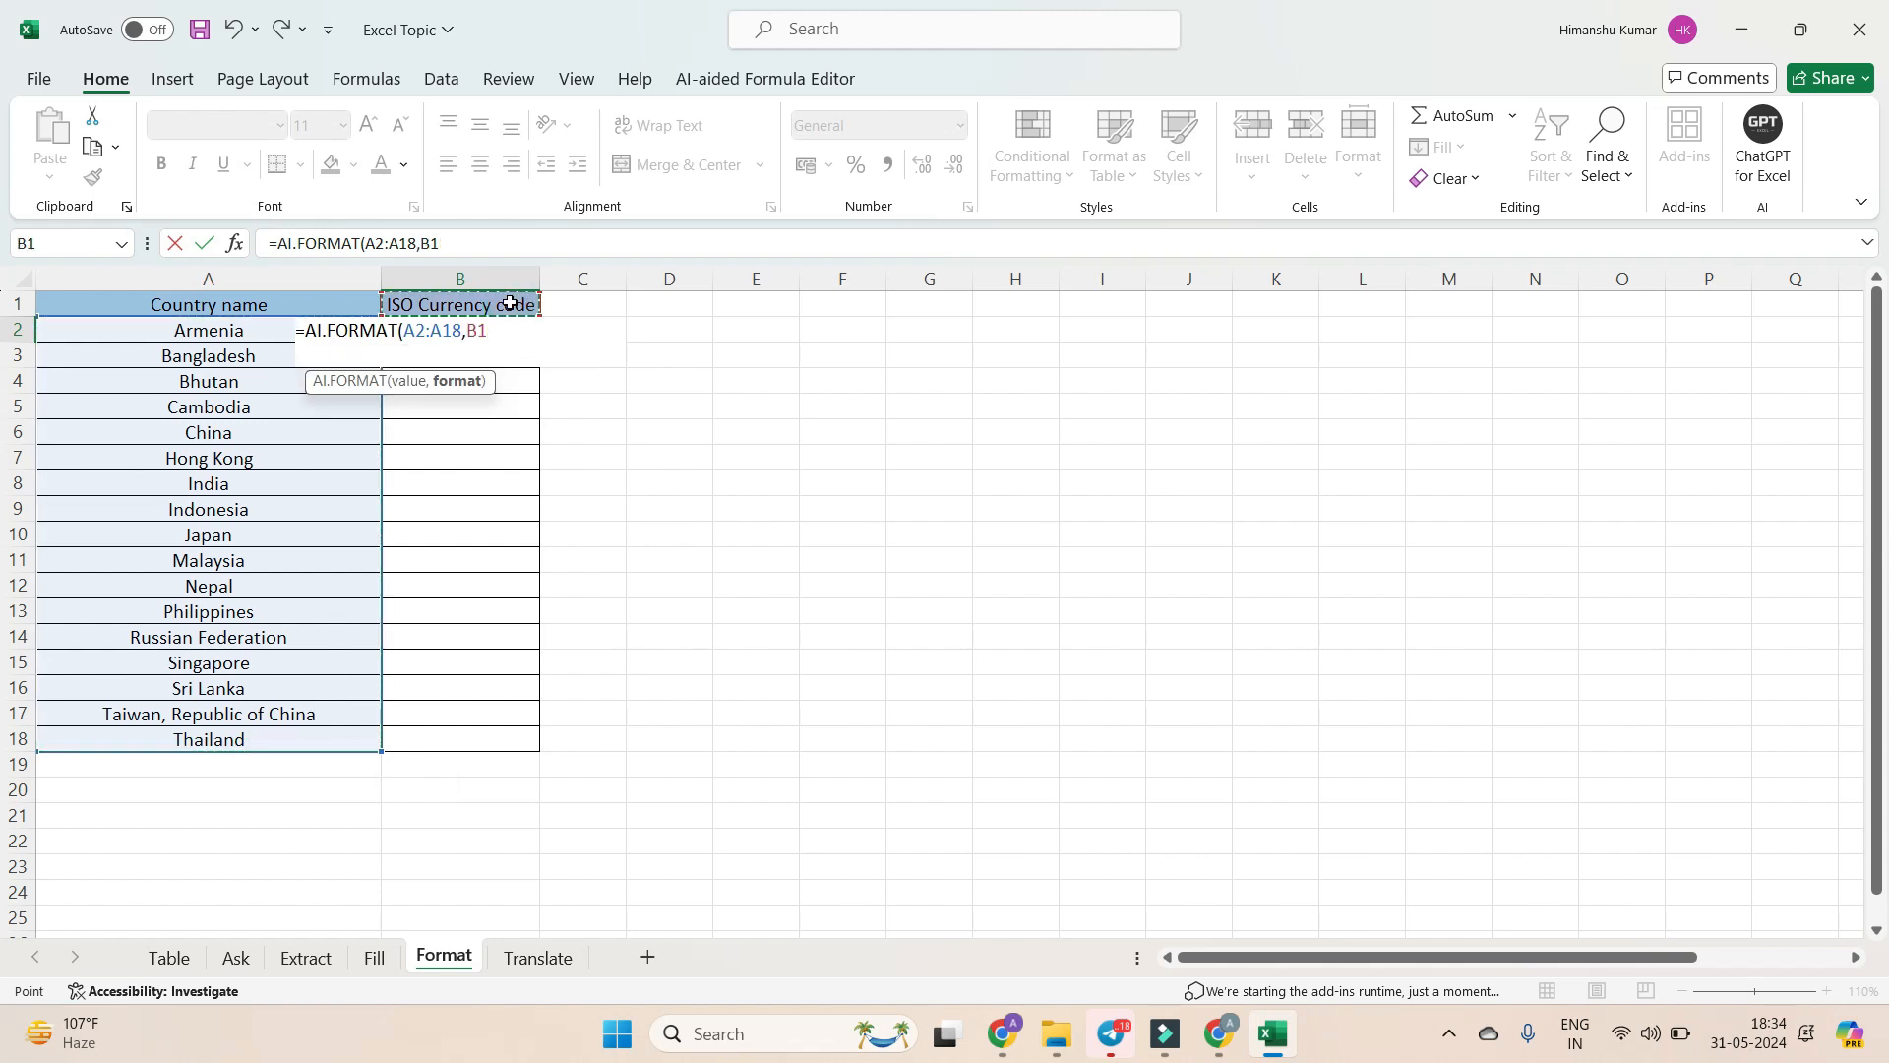
{"action": "key", "text": "Return"}
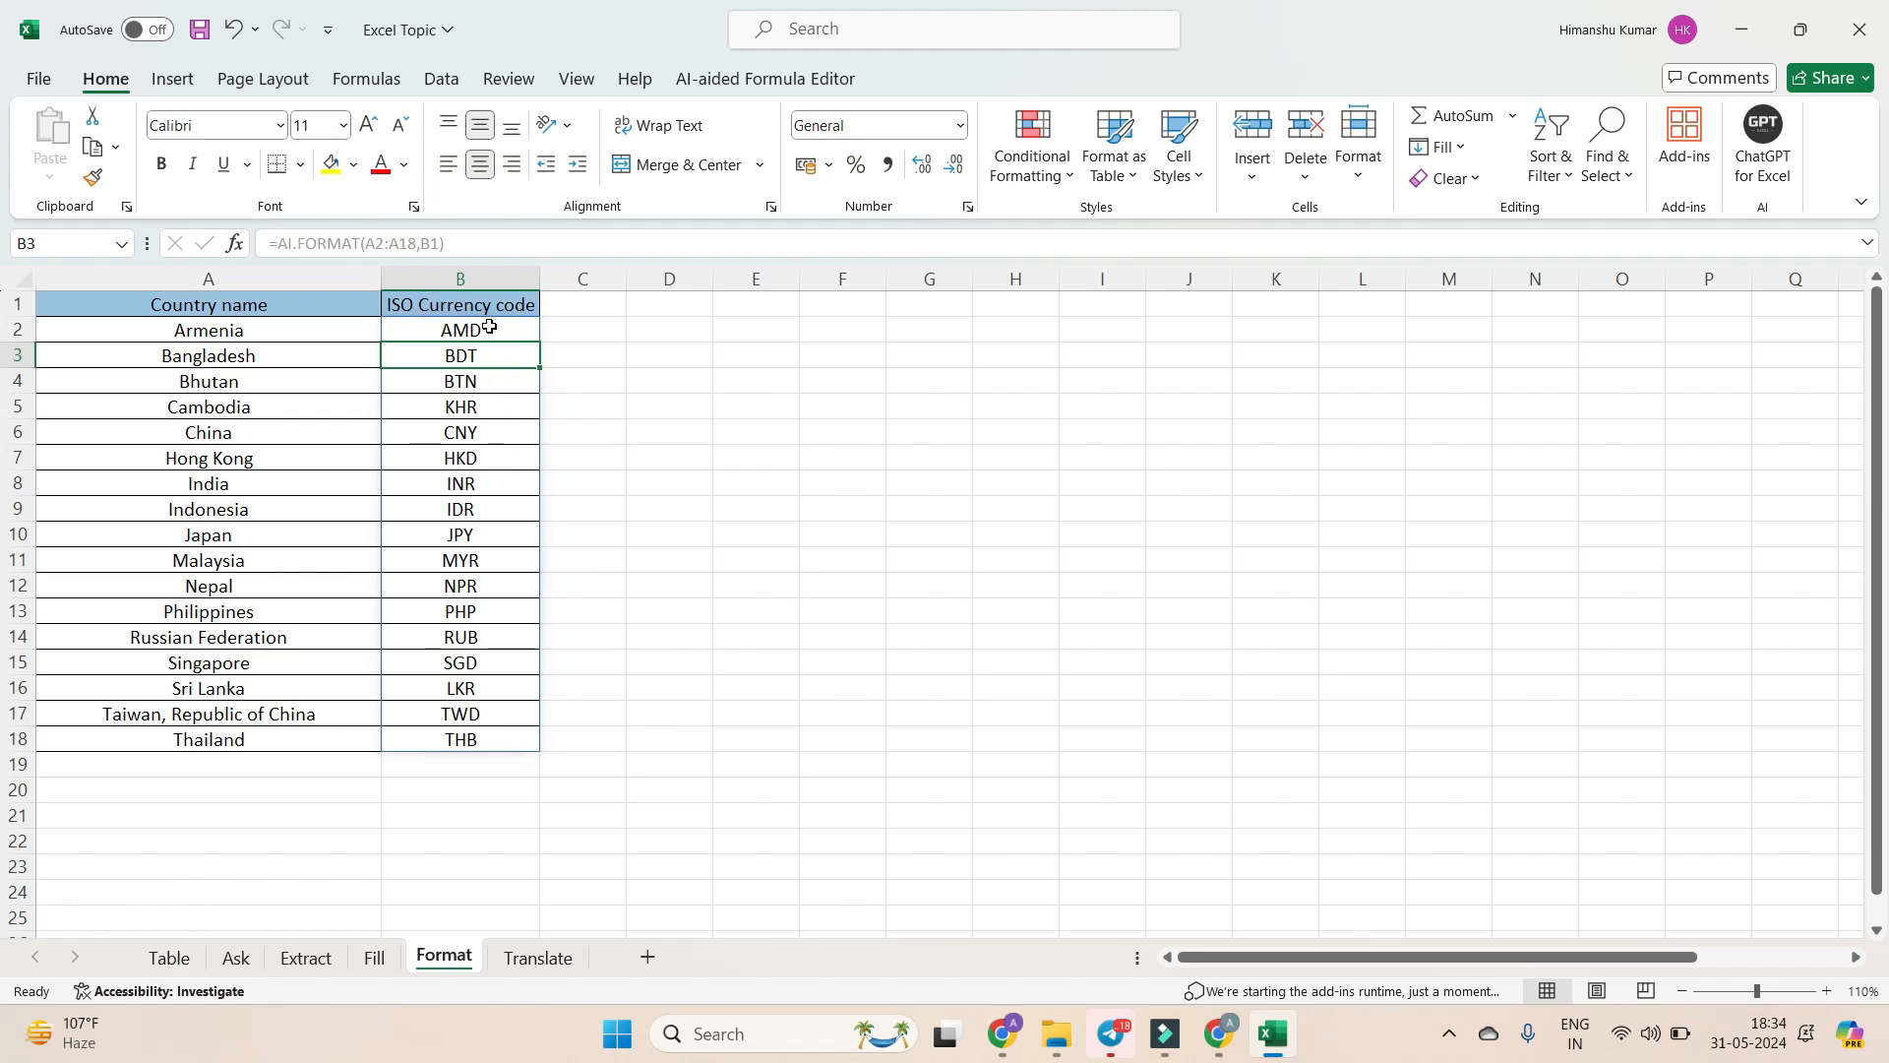
{"action": "left_click_drag", "start_coordinate": [219, 484], "coordinate": [495, 484]}
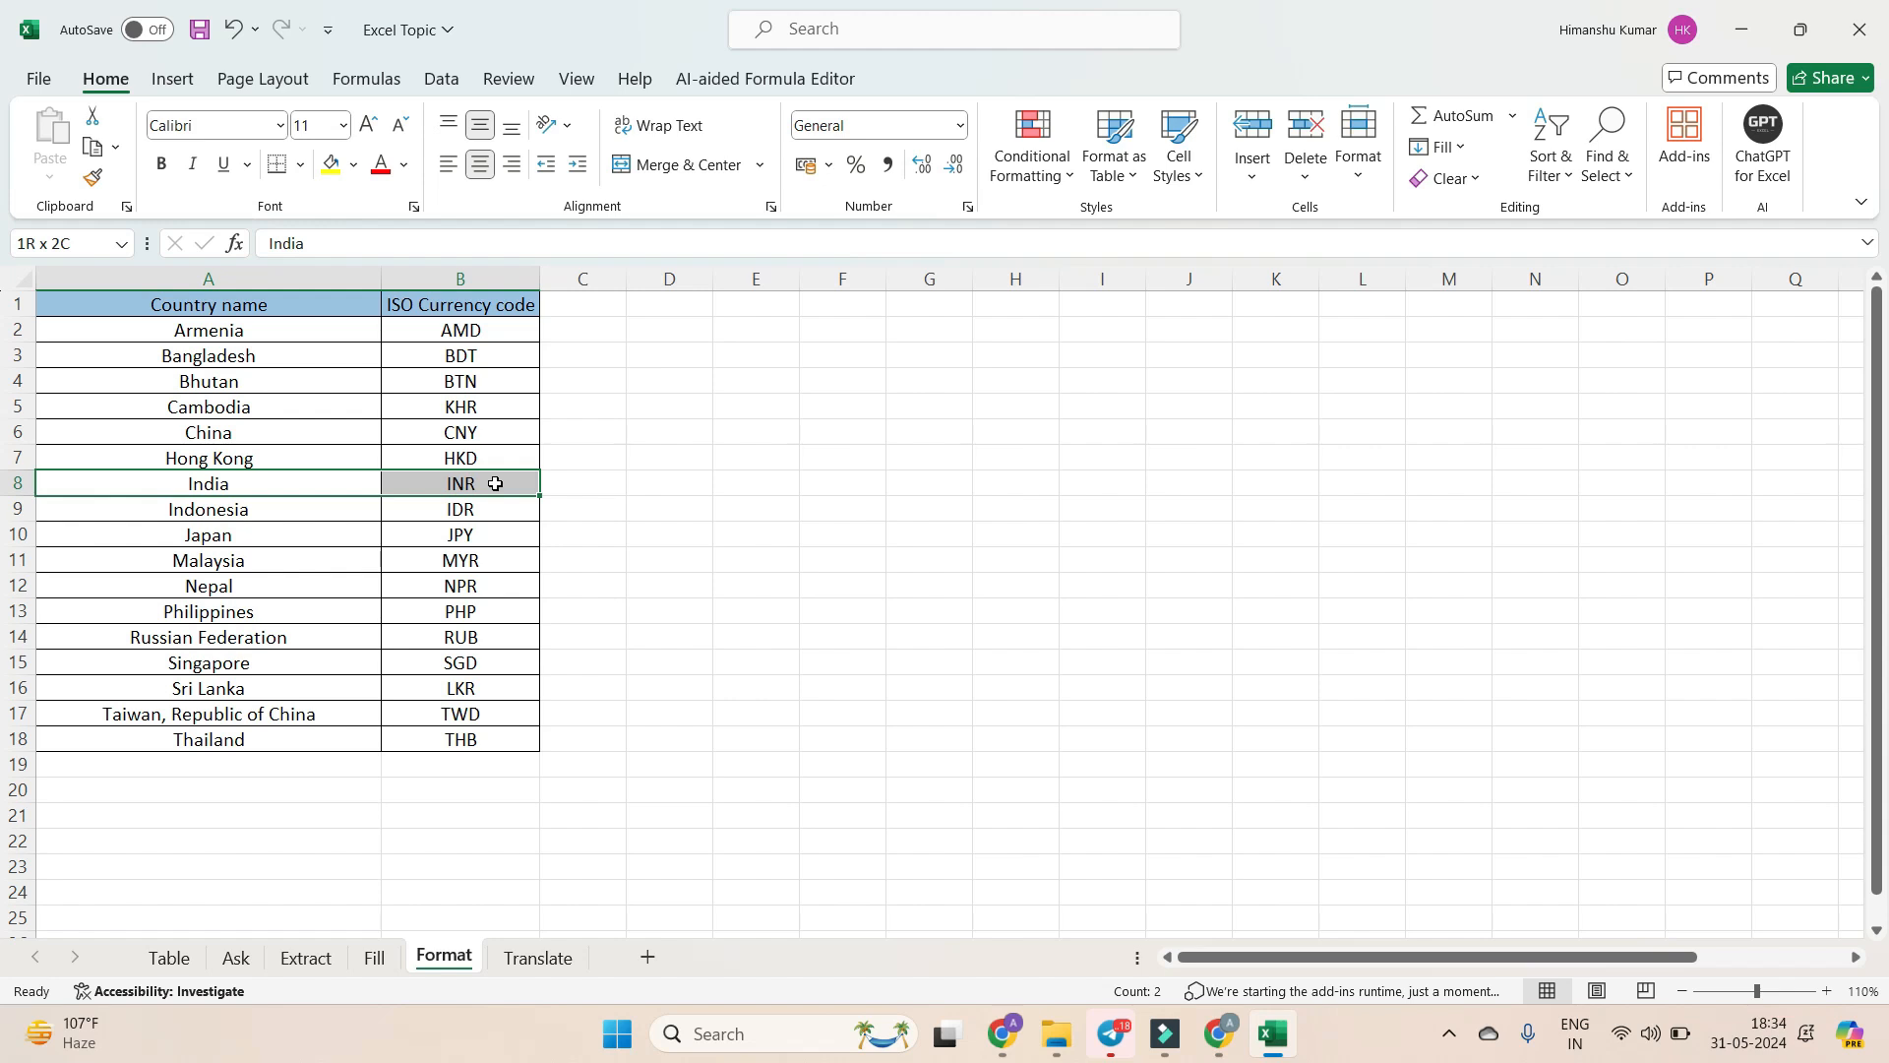
{"action": "left_click", "coordinate": [495, 483]}
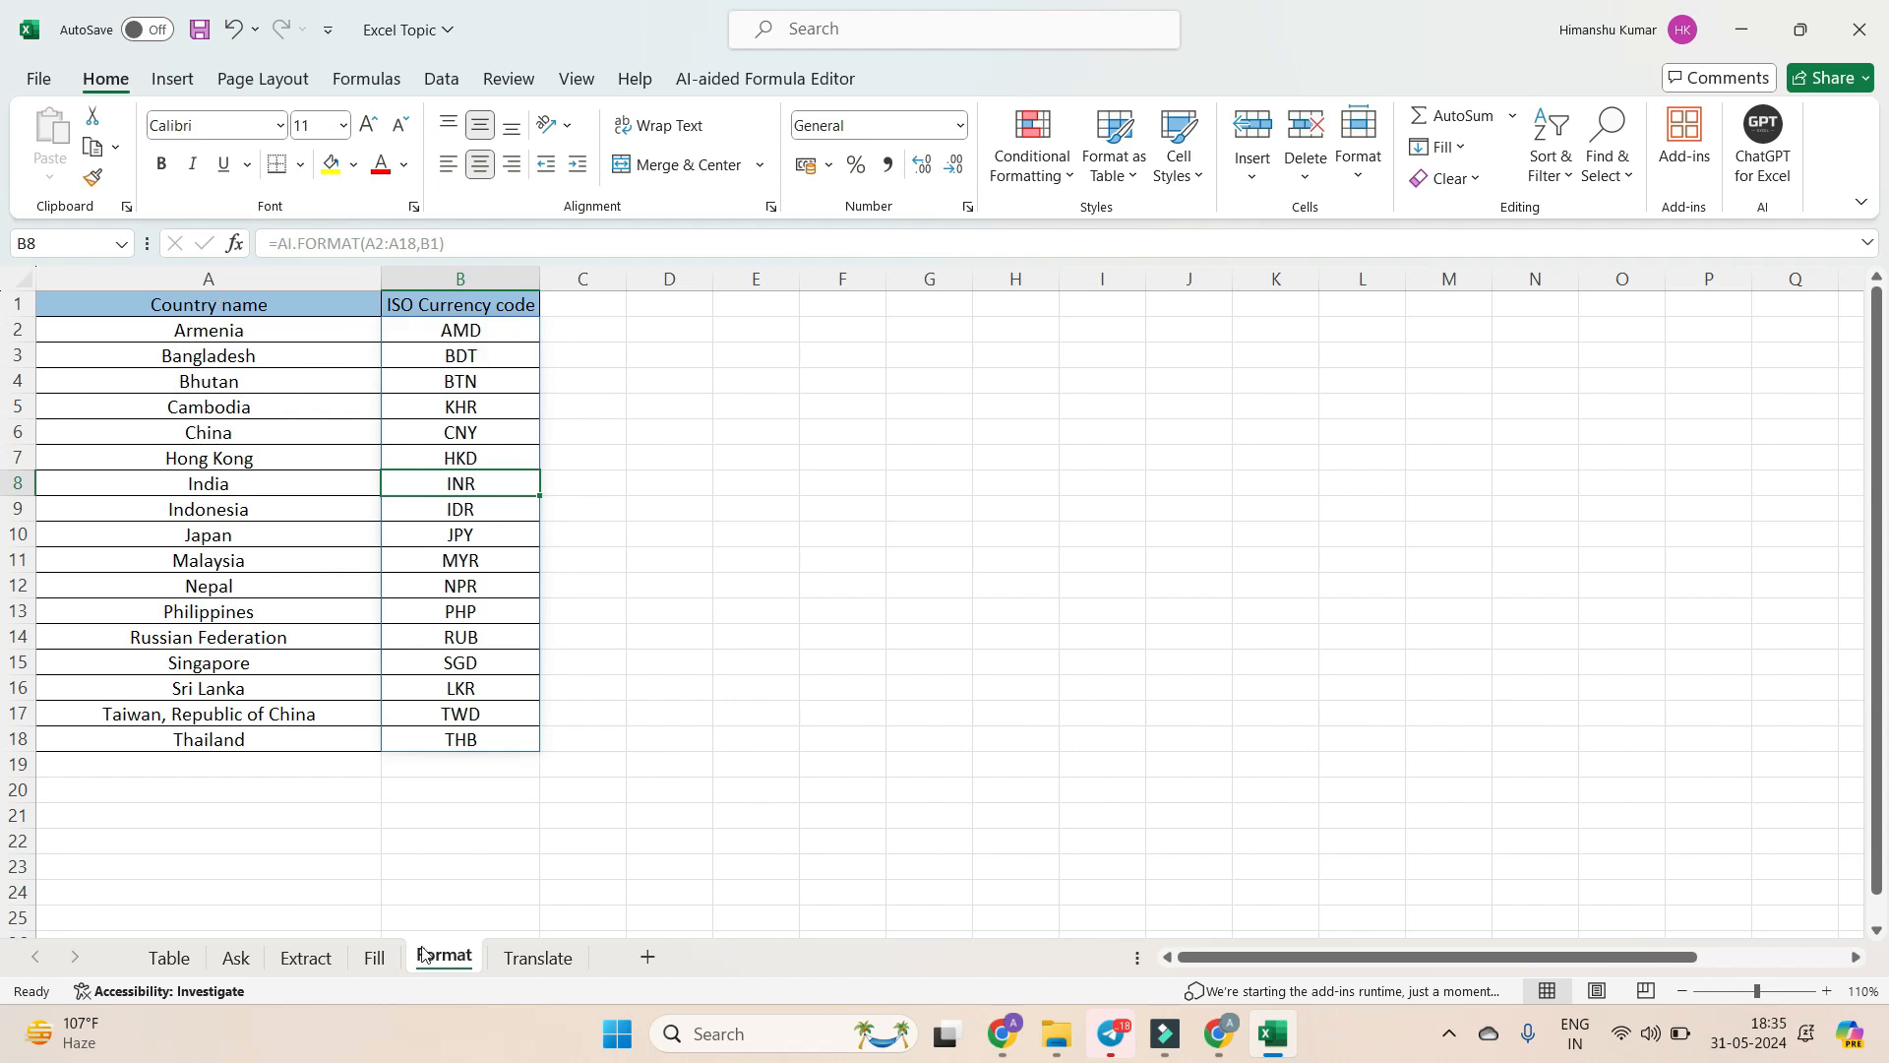
In C2 of the Translate sheet, enter =AI.TRANSLATE(A2,B2) to translate the first sentence into Hindi
{"action": "left_click", "coordinate": [541, 966]}
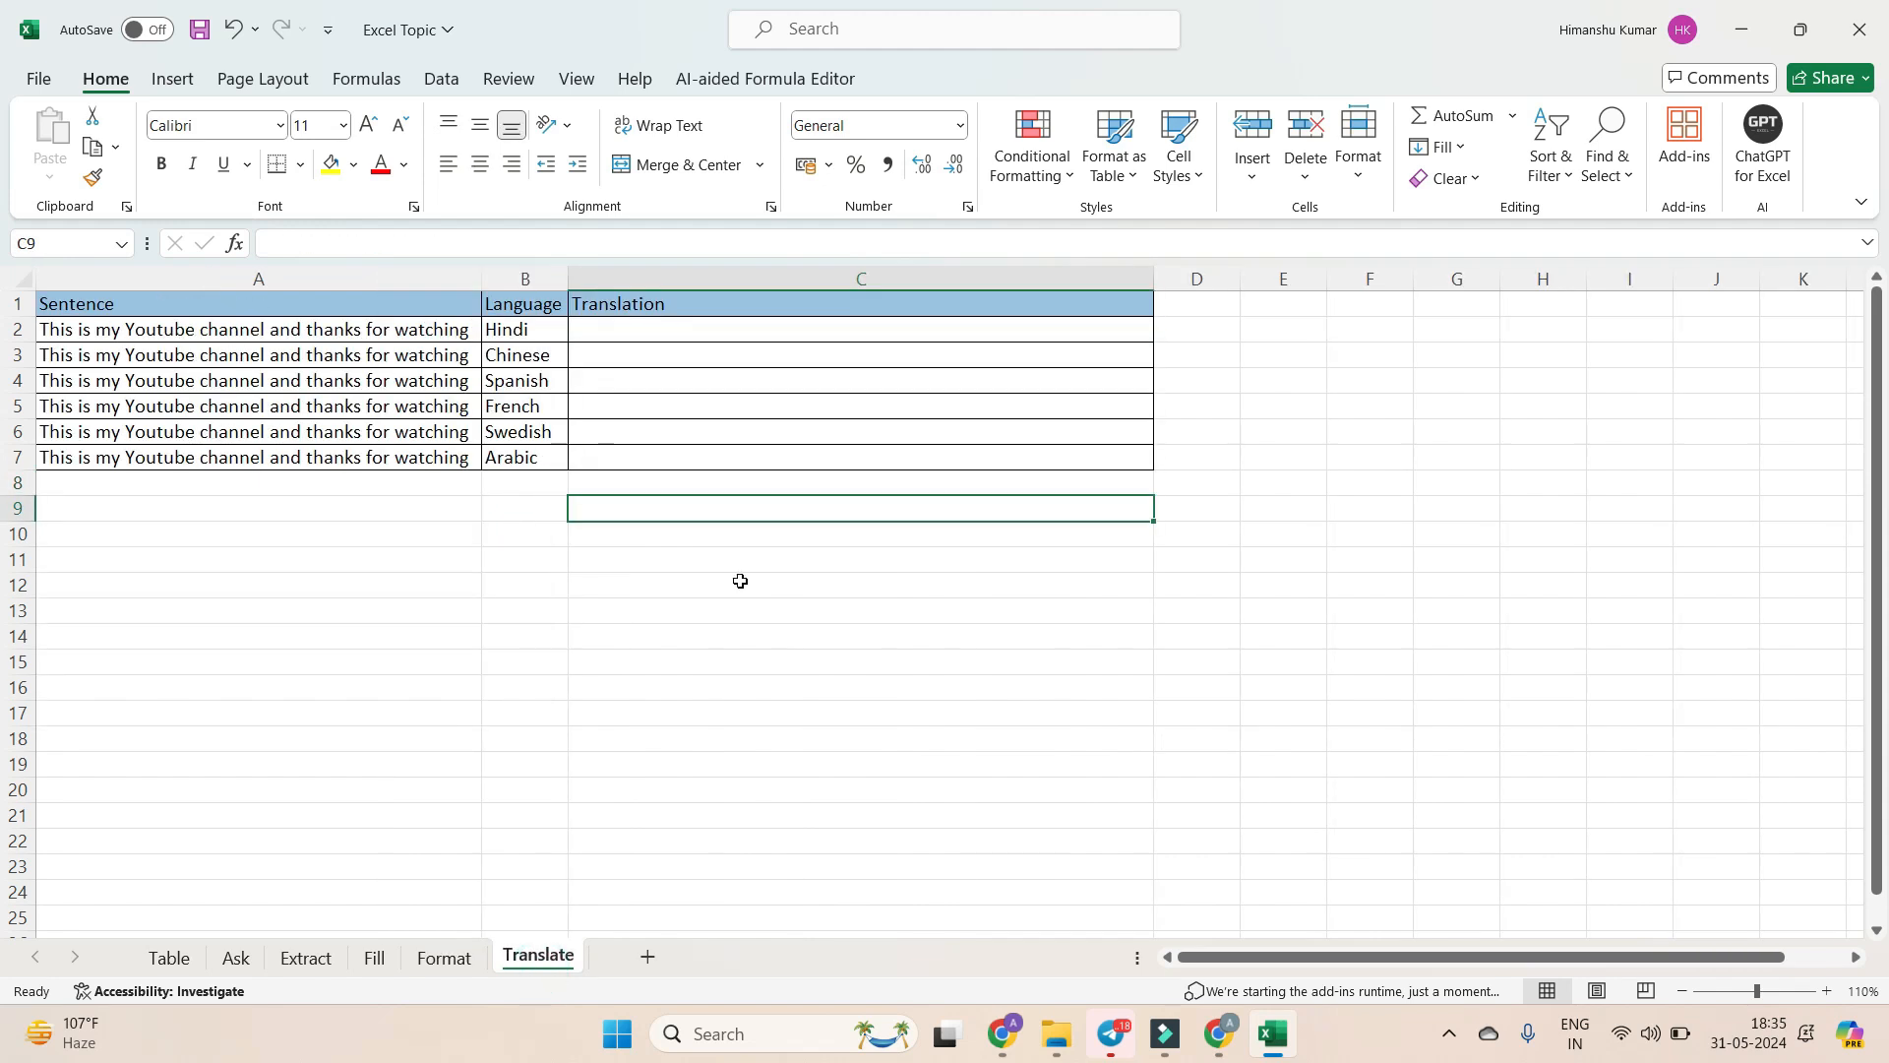
{"action": "left_click", "coordinate": [749, 329]}
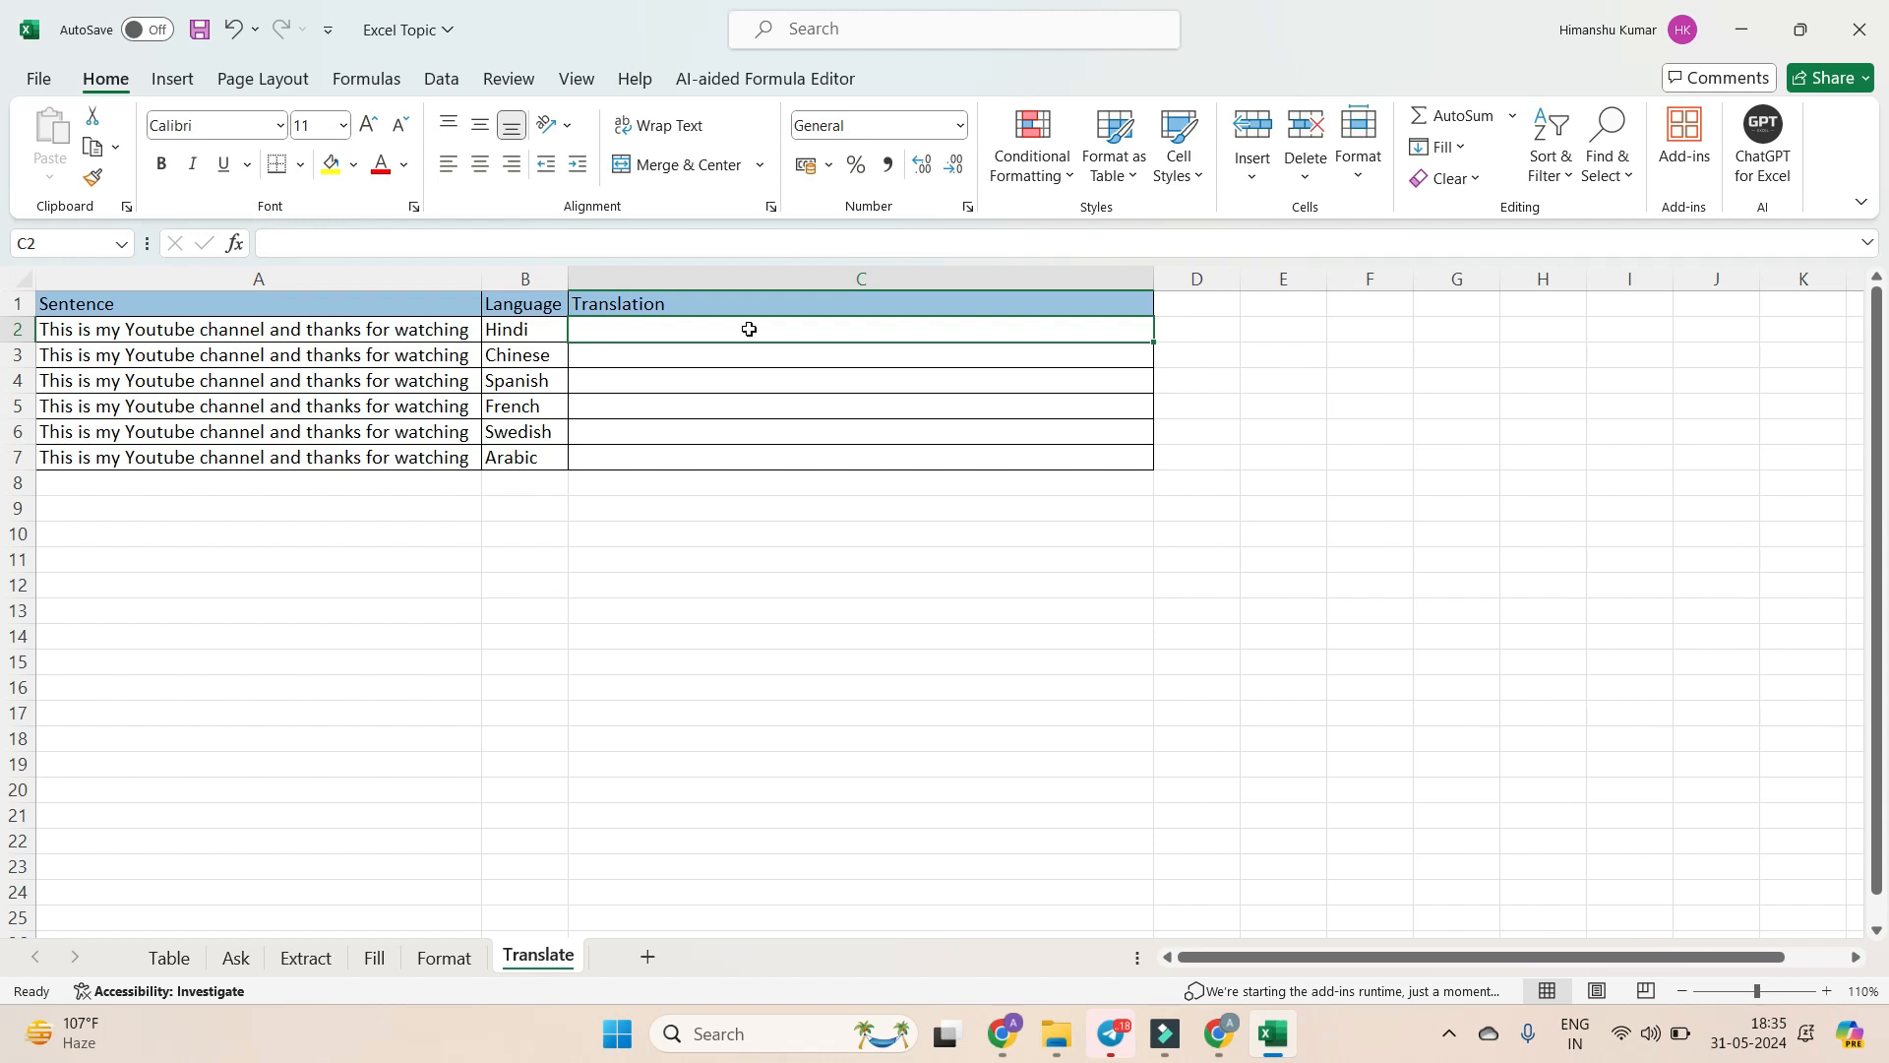
{"action": "type", "text": "=ai"}
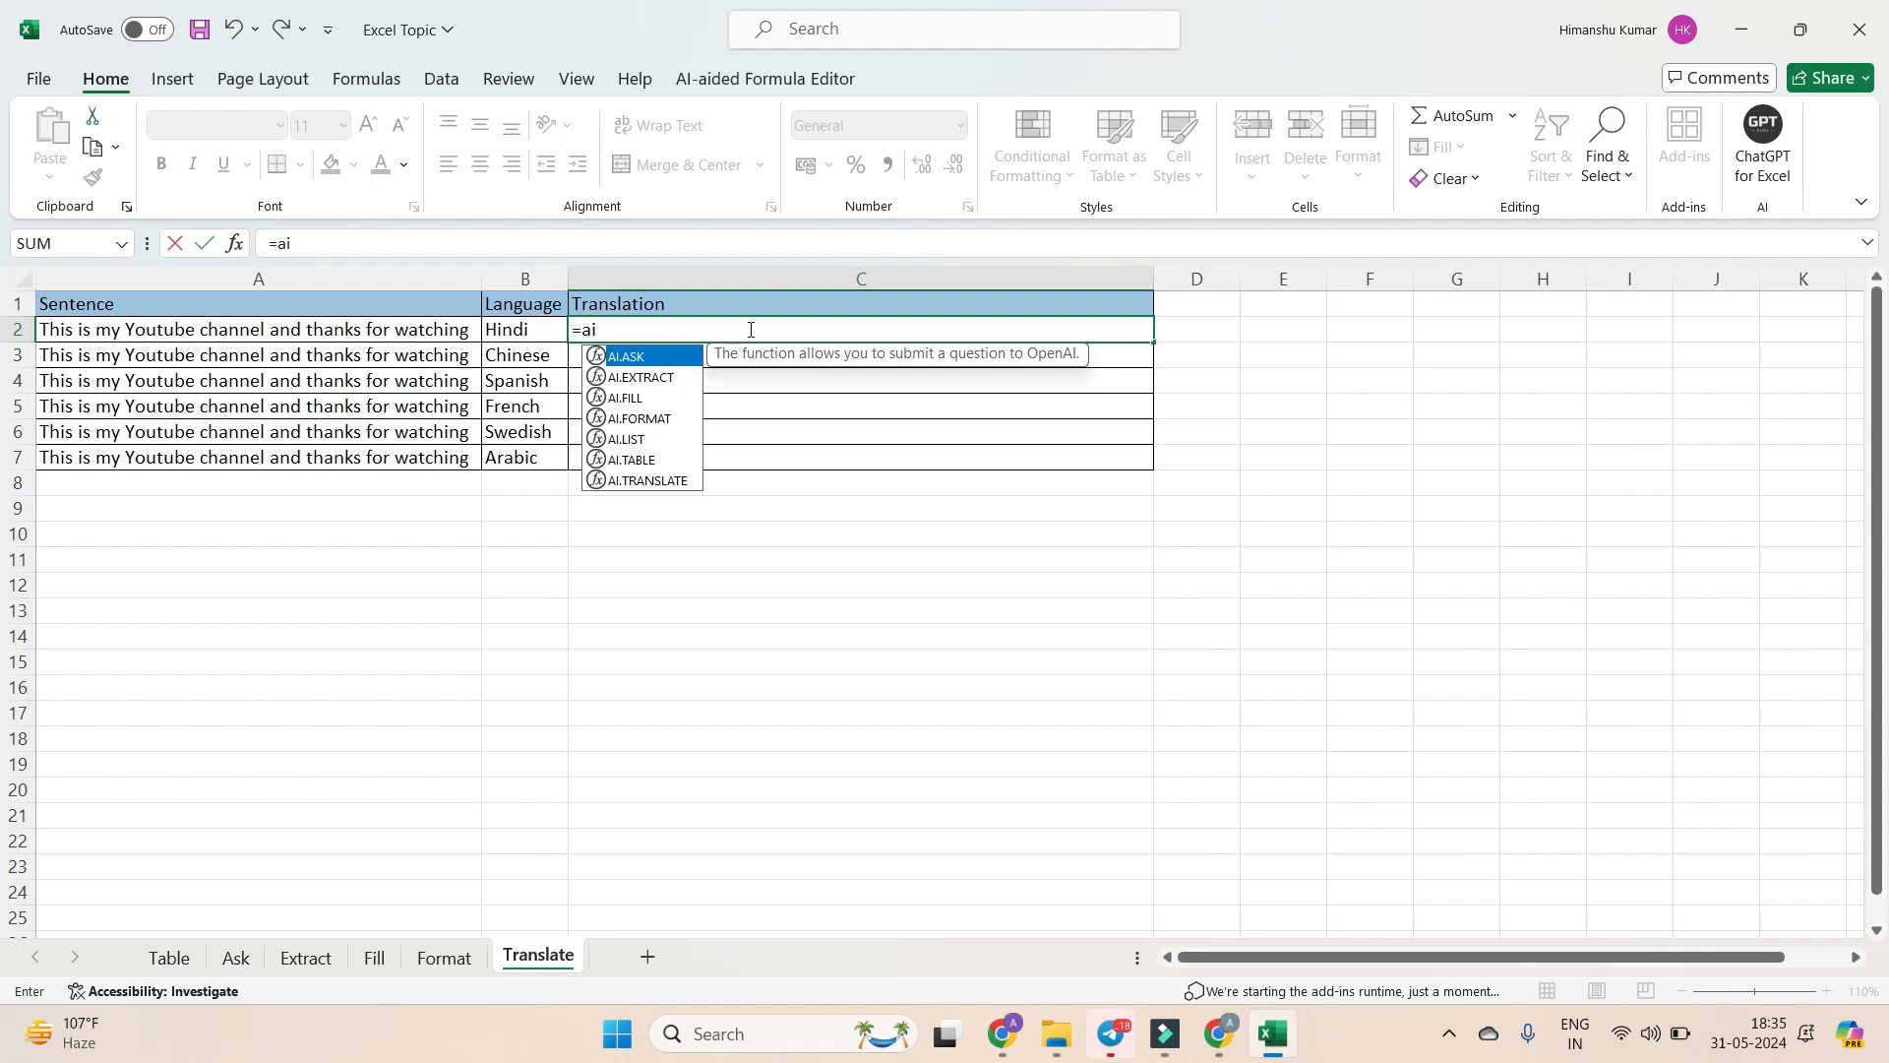
{"action": "key", "text": "Down"}
{"action": "key", "text": "Down"}
{"action": "key", "text": "Down"}
{"action": "key", "text": "Down"}
{"action": "key", "text": "Down"}
{"action": "key", "text": "Down"}
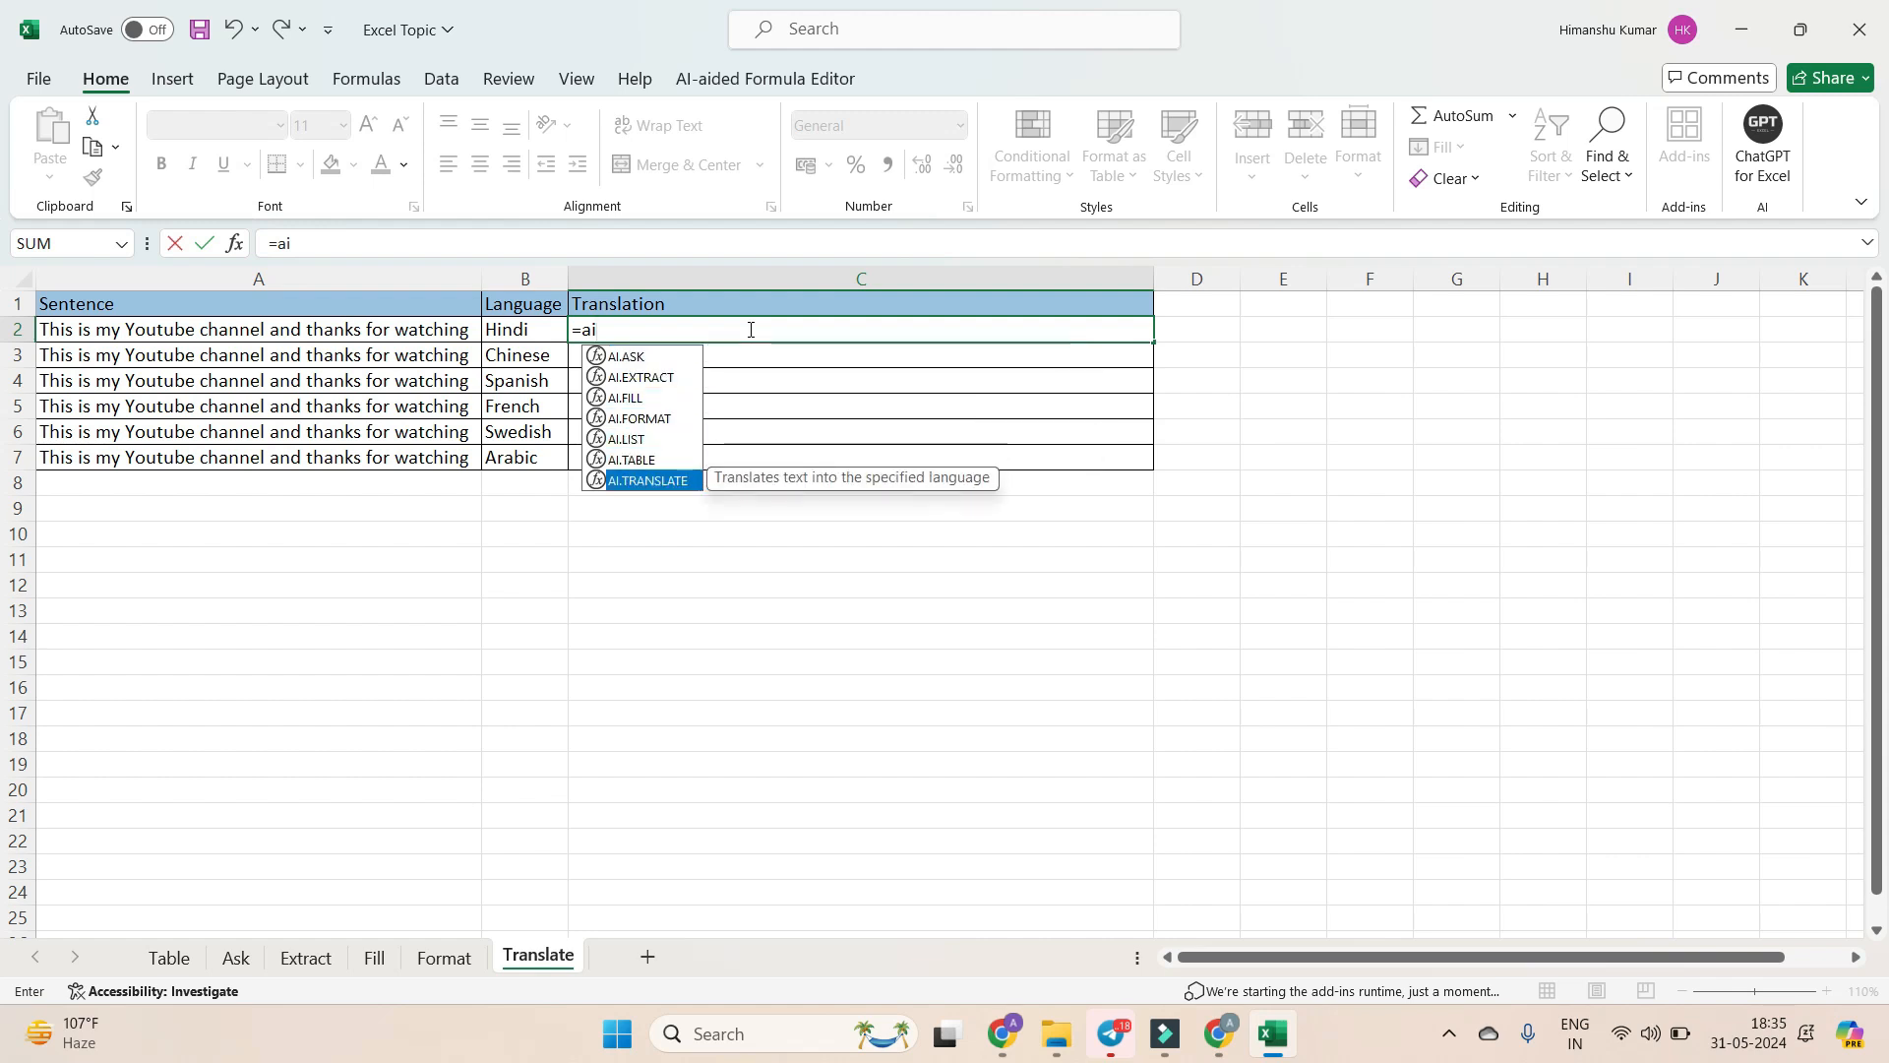
{"action": "key", "text": "Tab"}
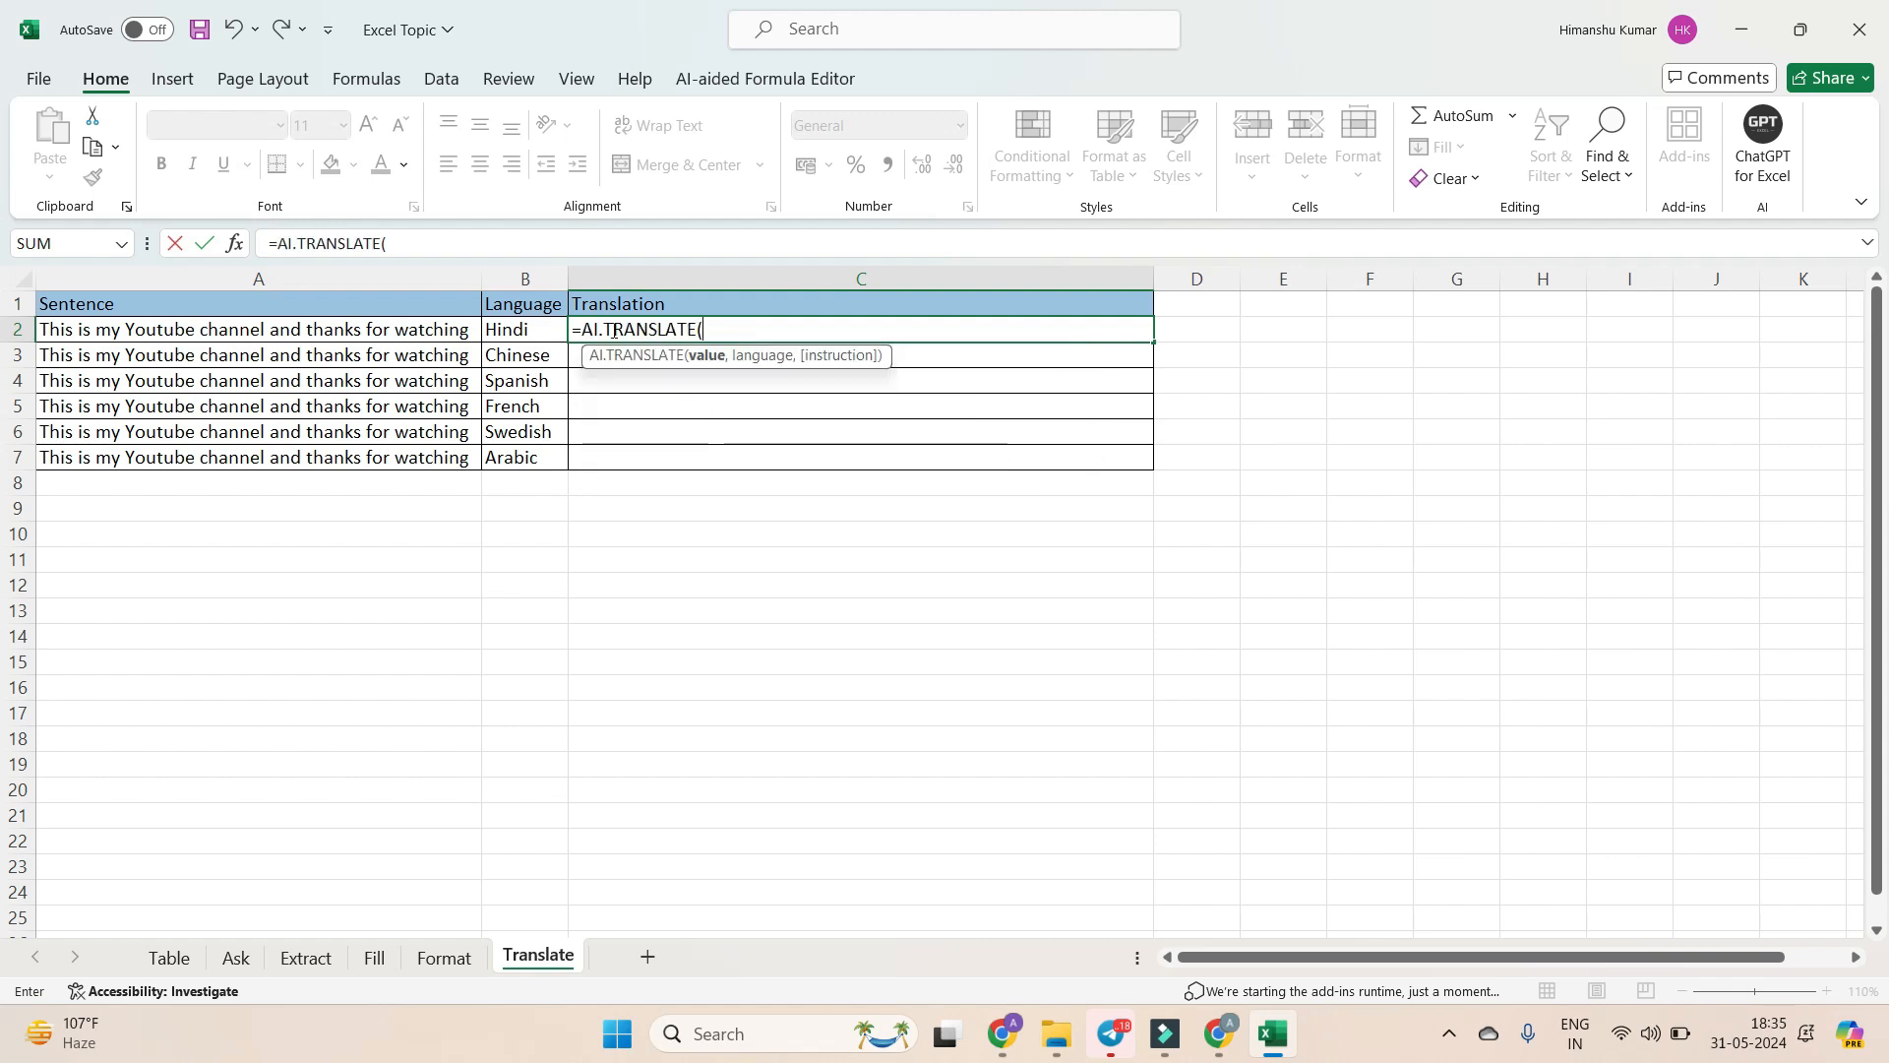
{"action": "left_click", "coordinate": [397, 330]}
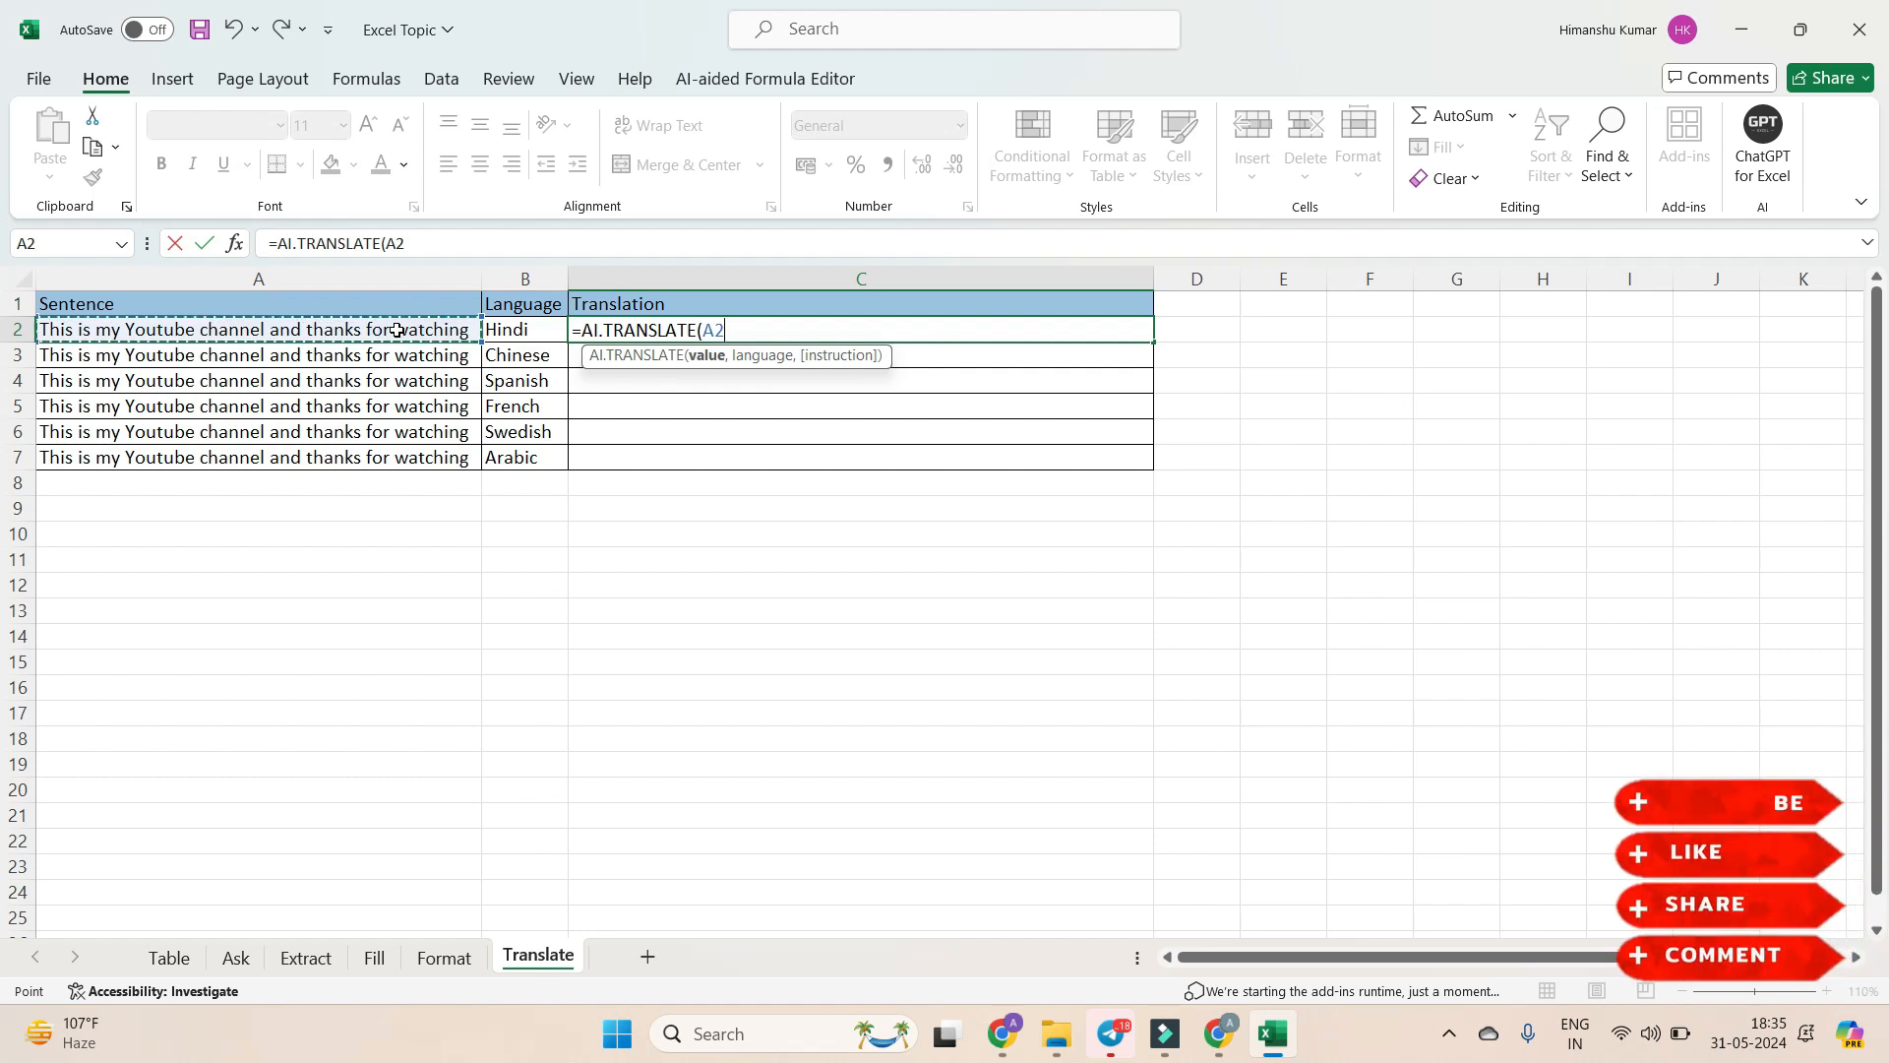
{"action": "type", "text": ","}
{"action": "left_click", "coordinate": [534, 336]}
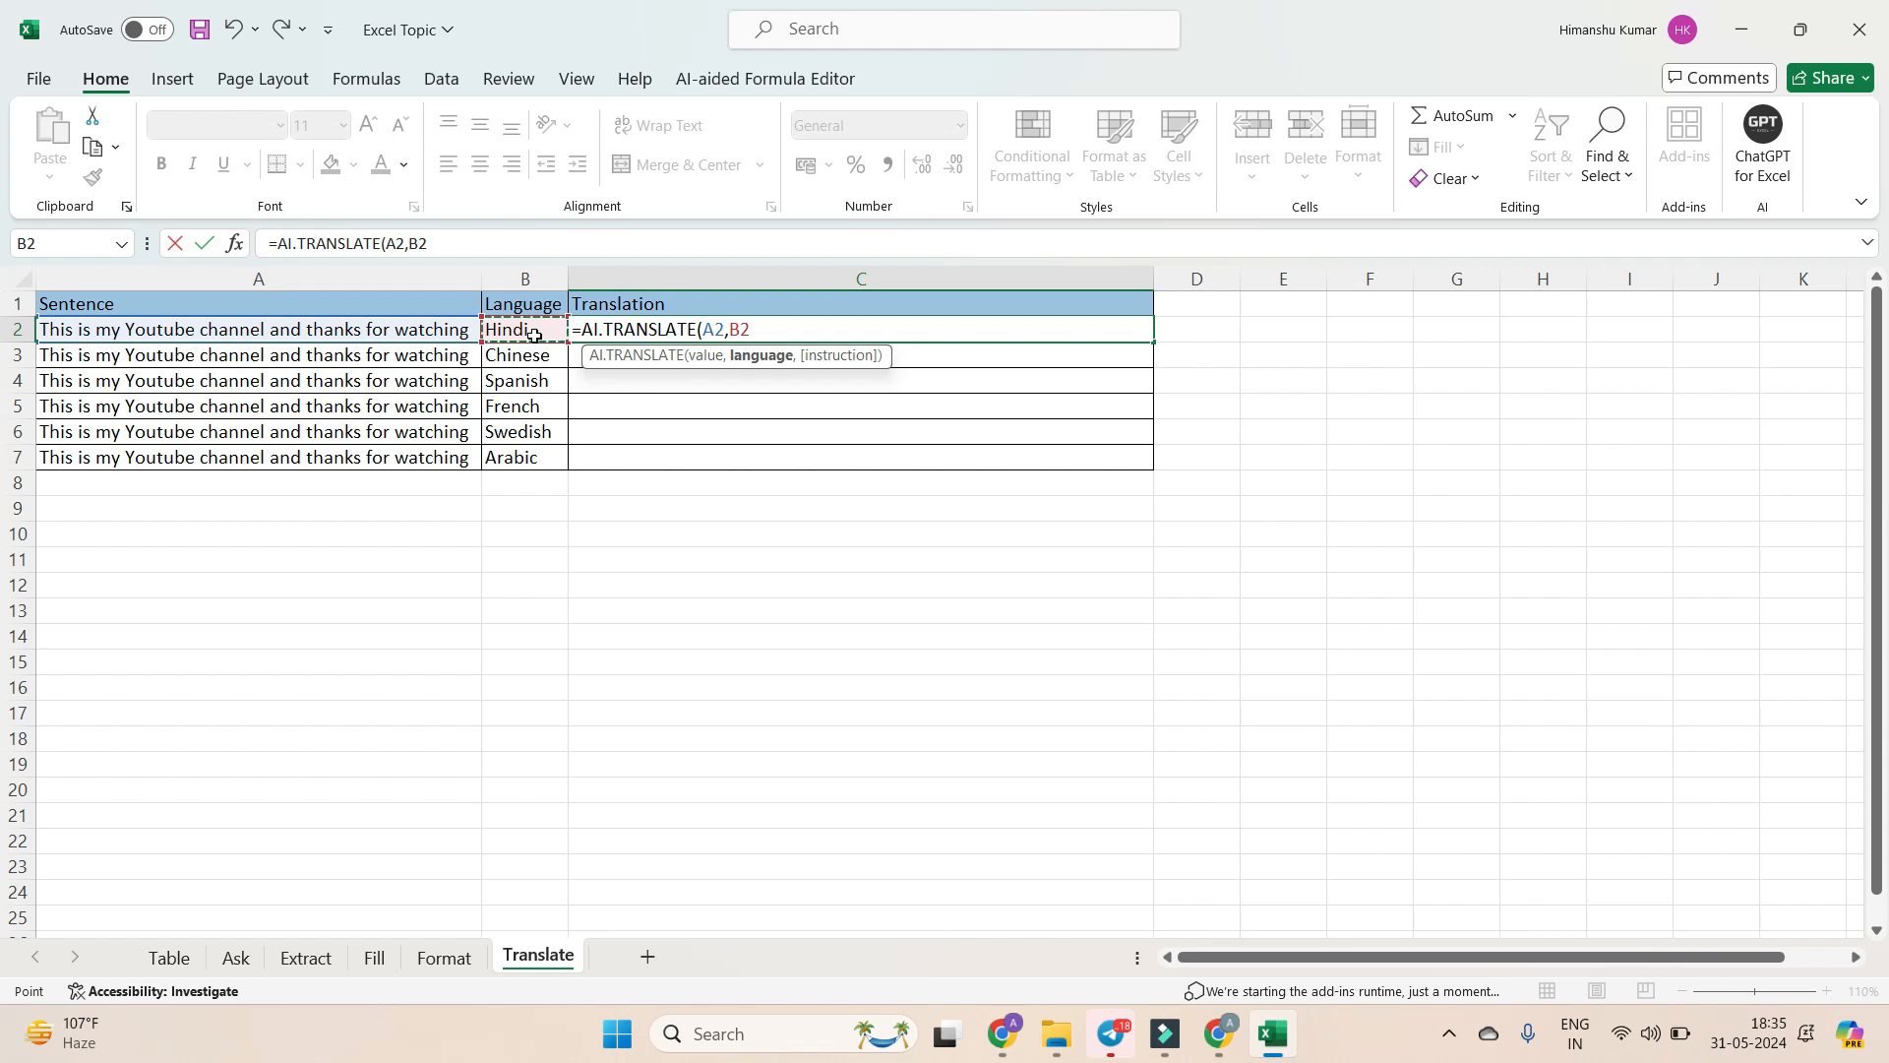
{"action": "key", "text": "Return"}
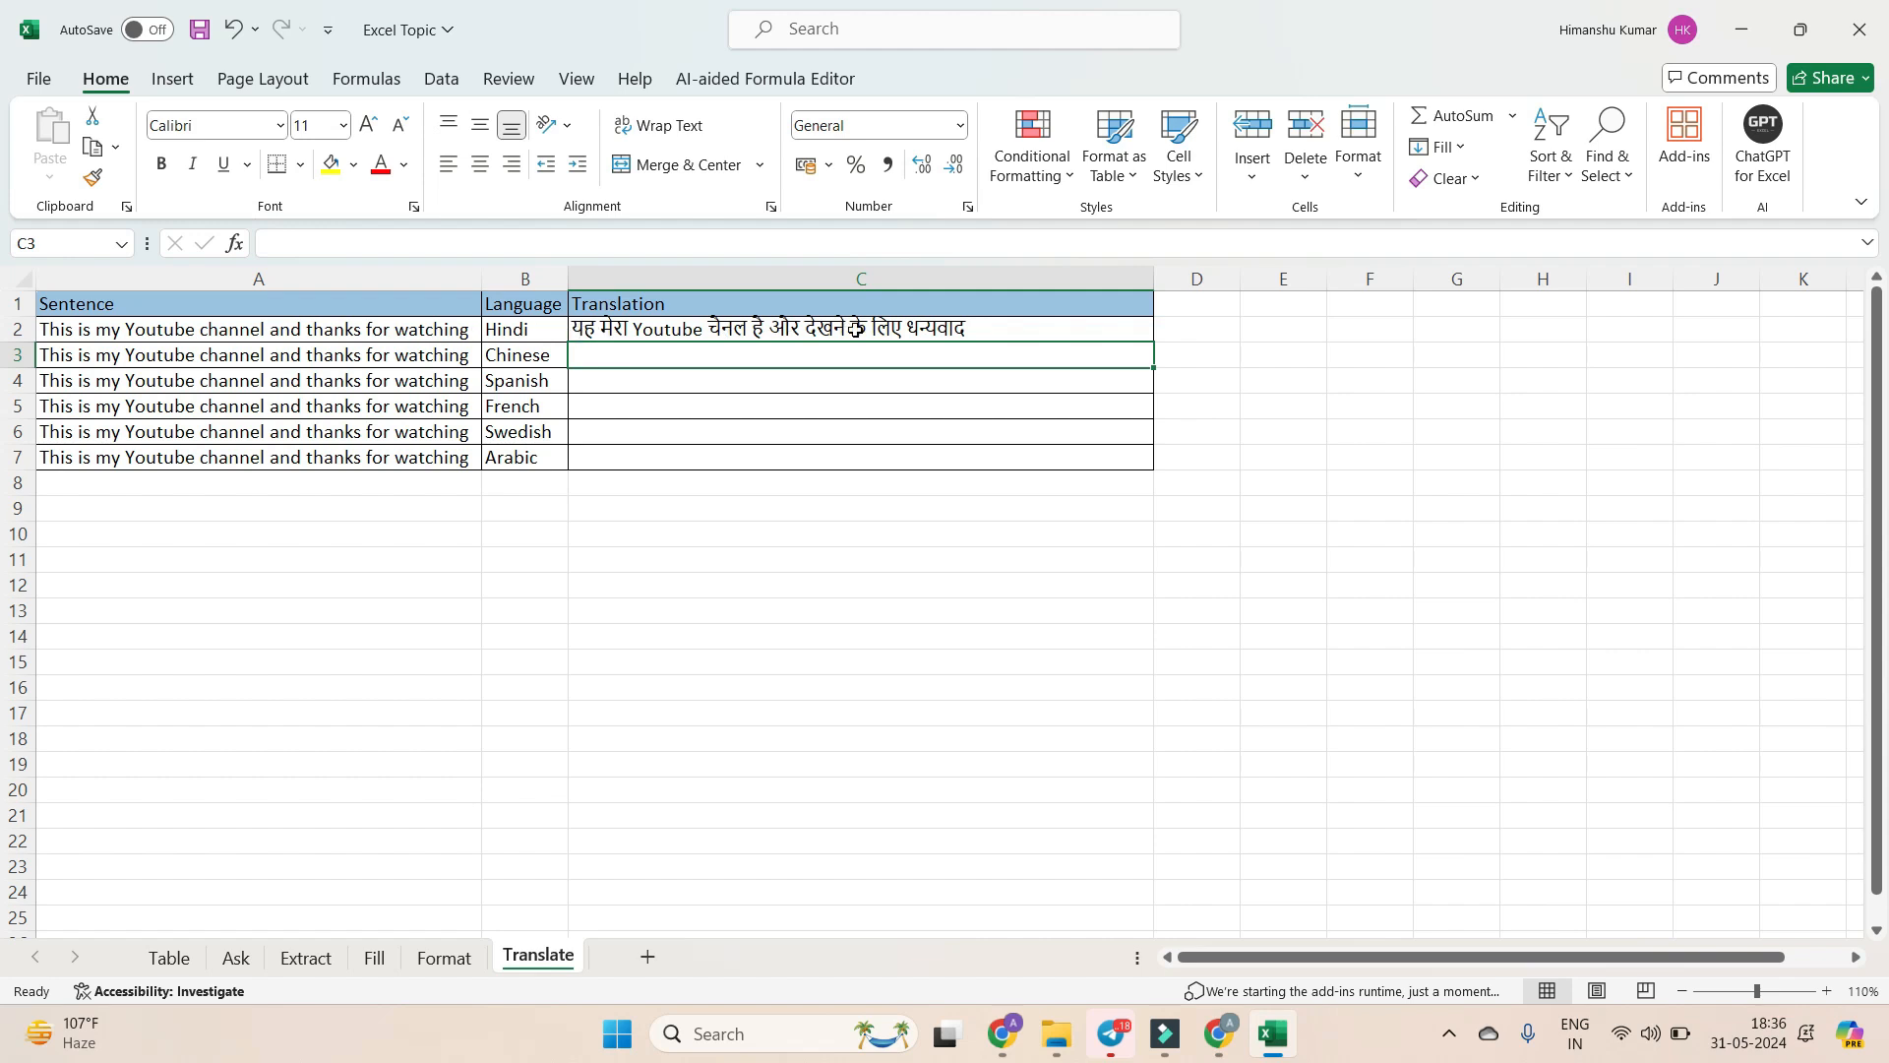
Fill the C2 translation formula down to C7 for the remaining languages
{"action": "left_click", "coordinate": [984, 326]}
{"action": "left_click_drag", "start_coordinate": [800, 329], "coordinate": [728, 454]}
{"action": "key", "text": "ctrl+d"}
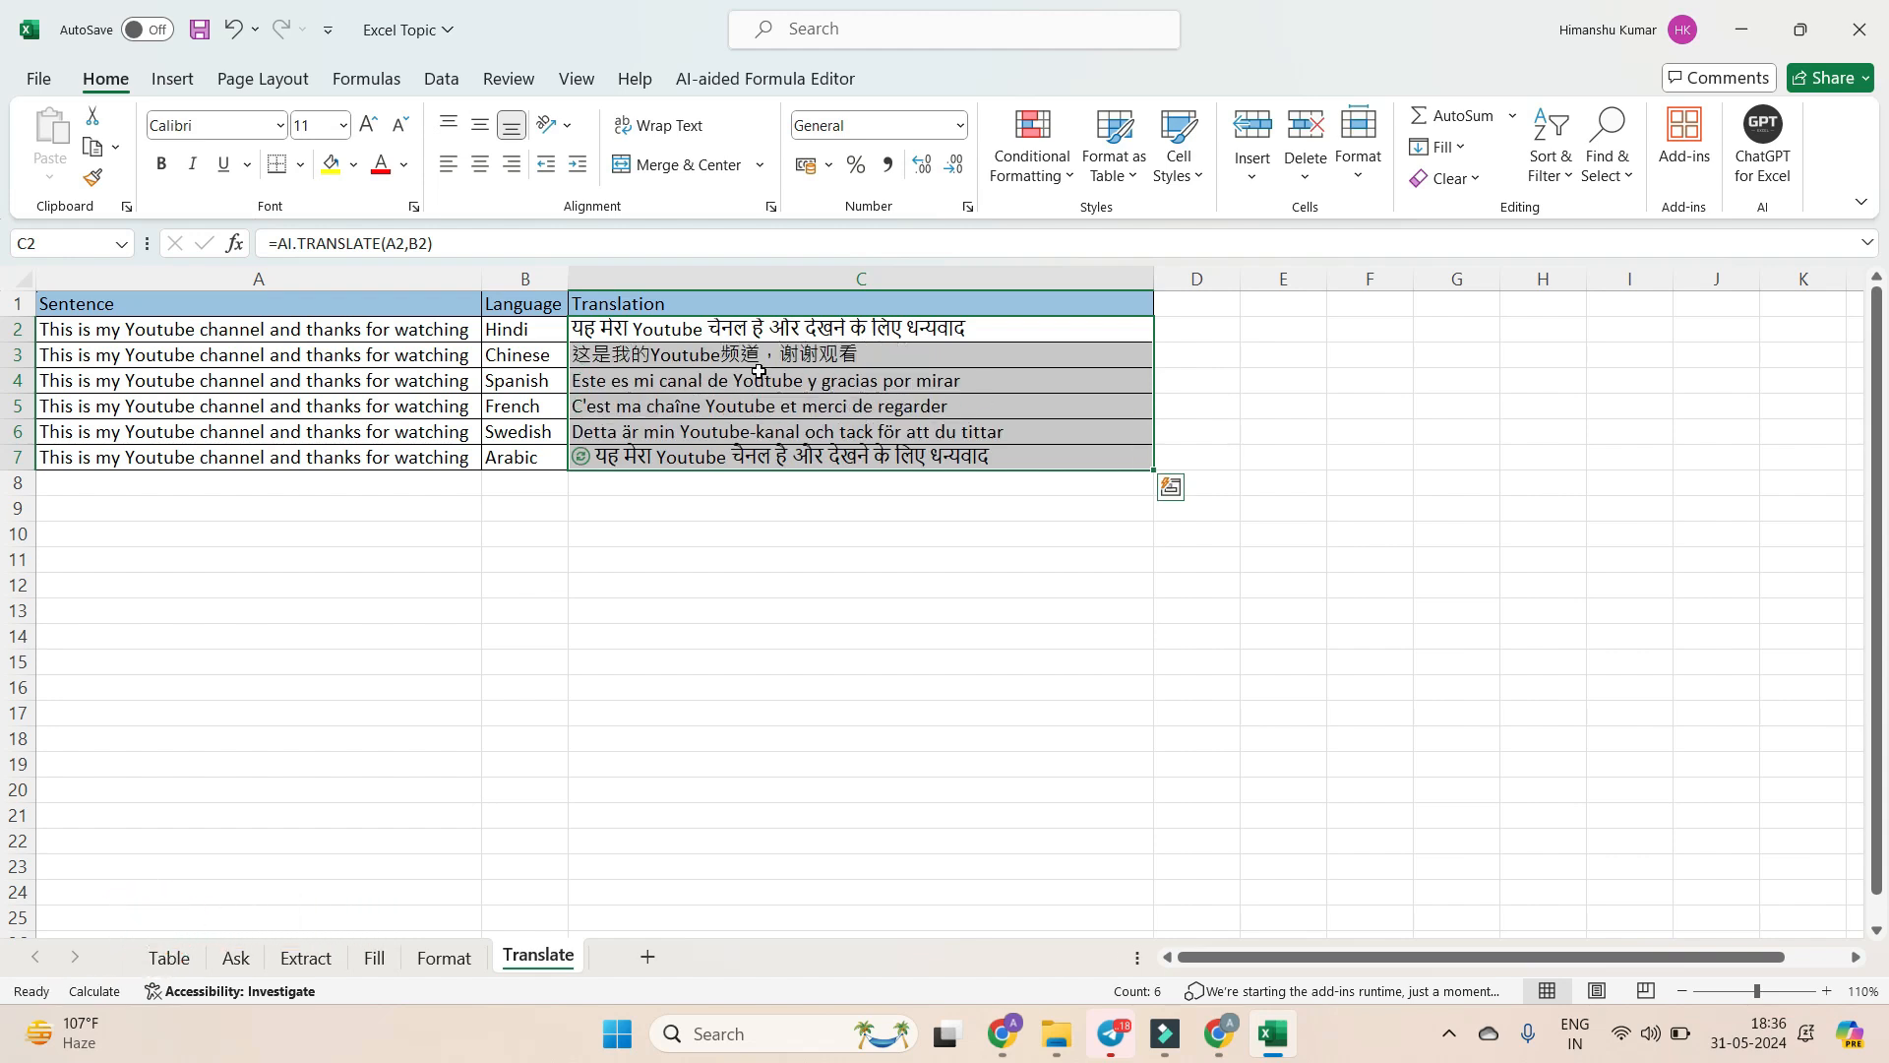
Examine the Chinese, Spanish, French, Swedish and Arabic translations and their formulas in the Translation column
{"action": "left_click", "coordinate": [667, 356]}
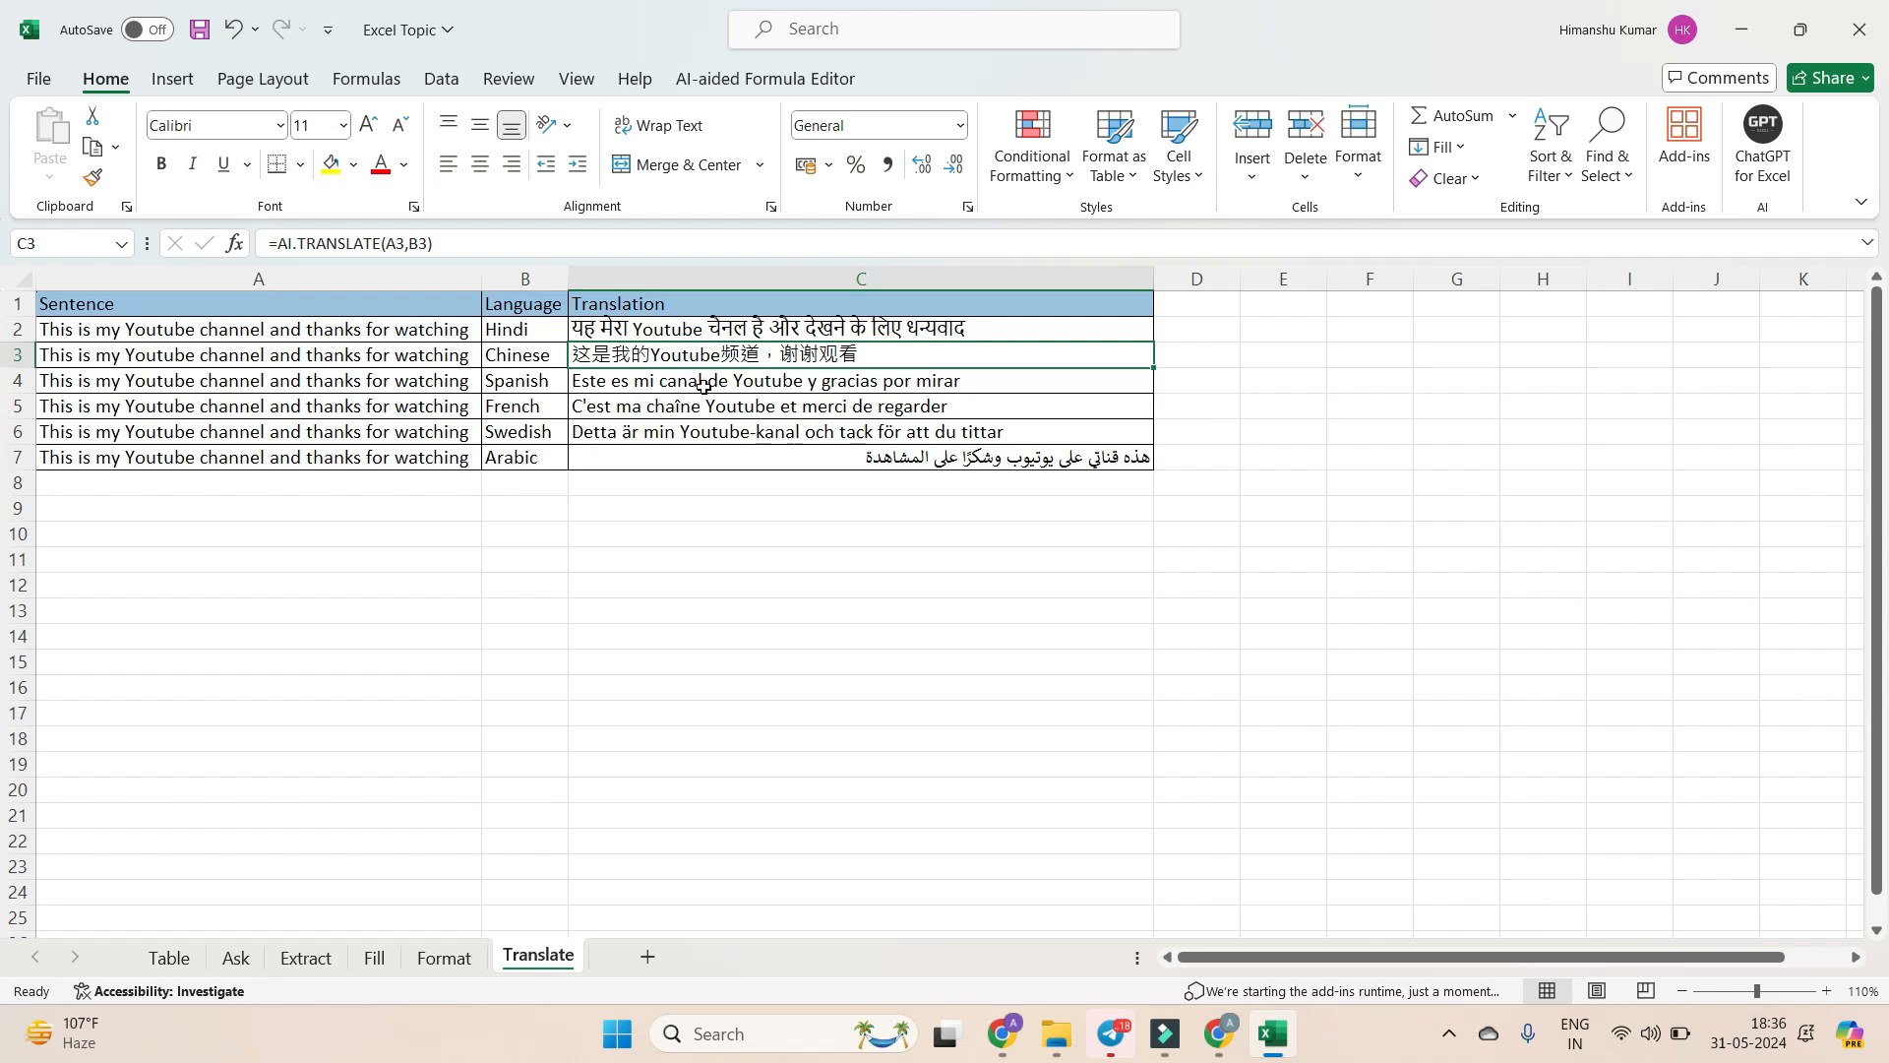
{"action": "left_click", "coordinate": [704, 385]}
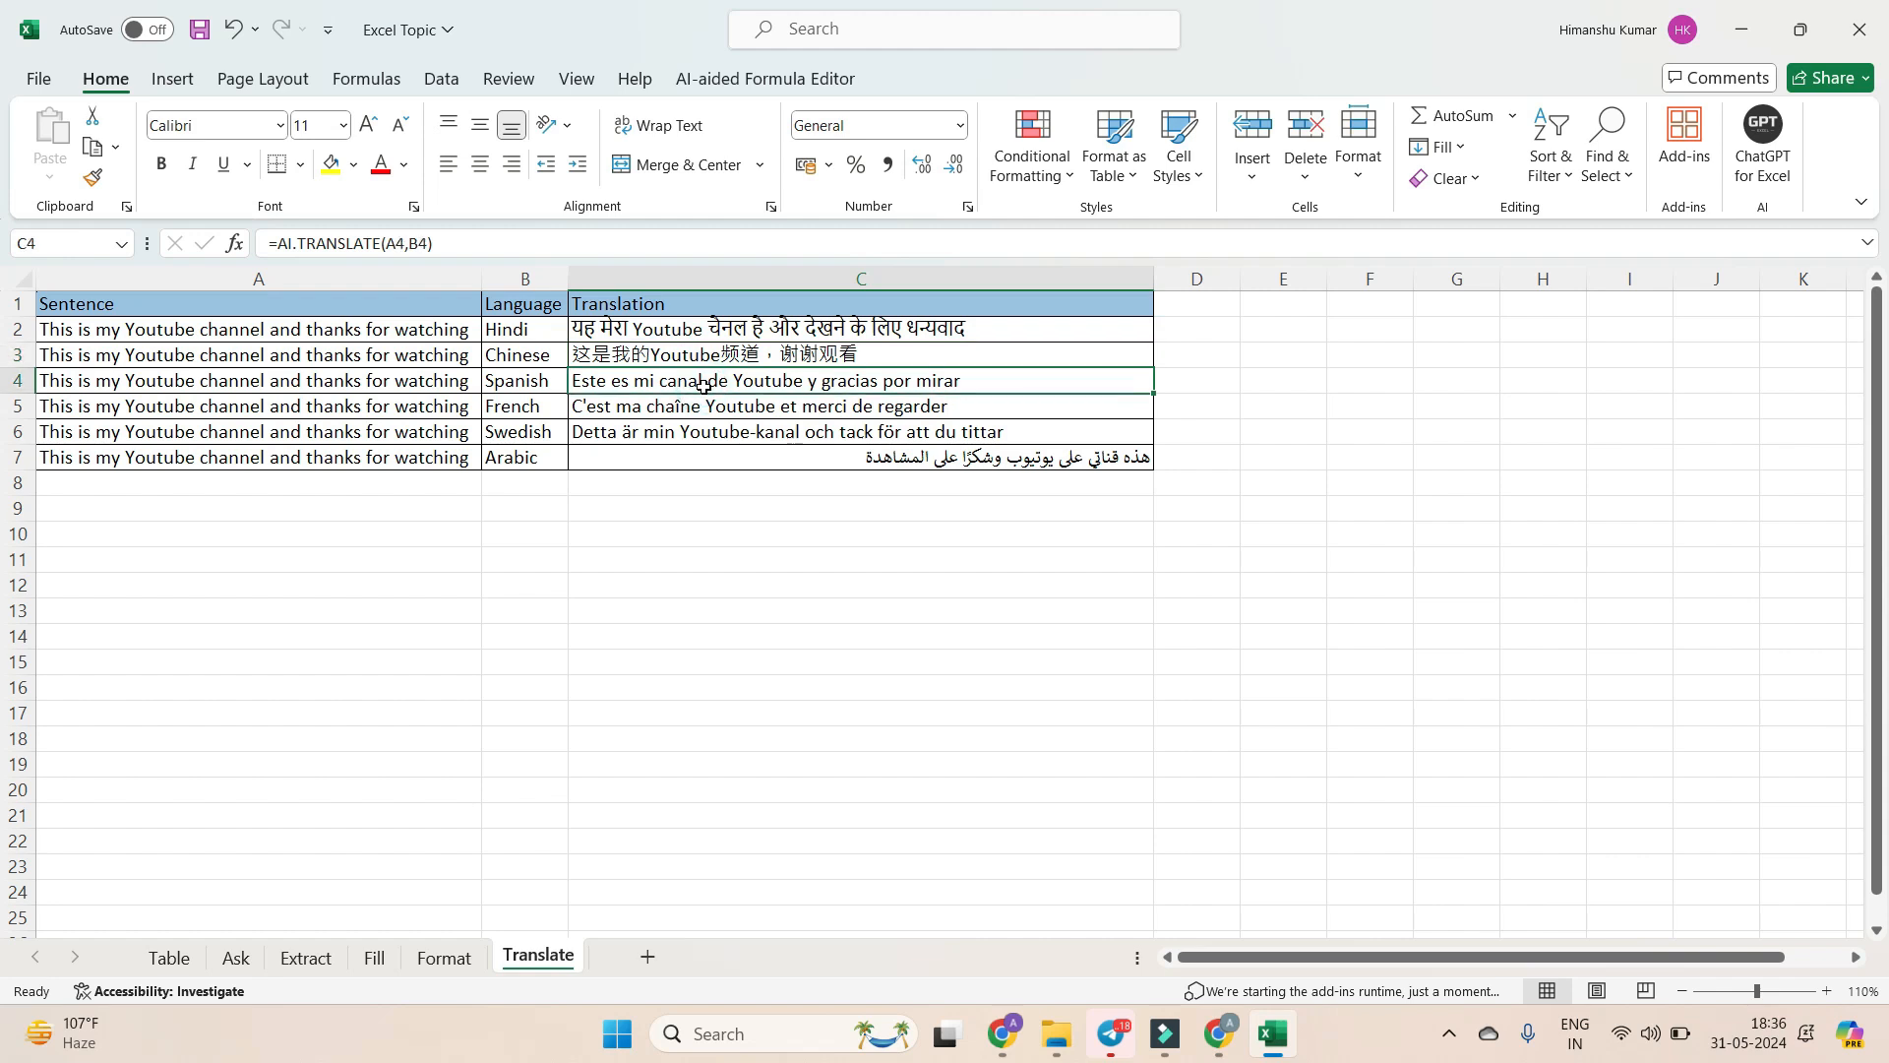
{"action": "left_click", "coordinate": [712, 404]}
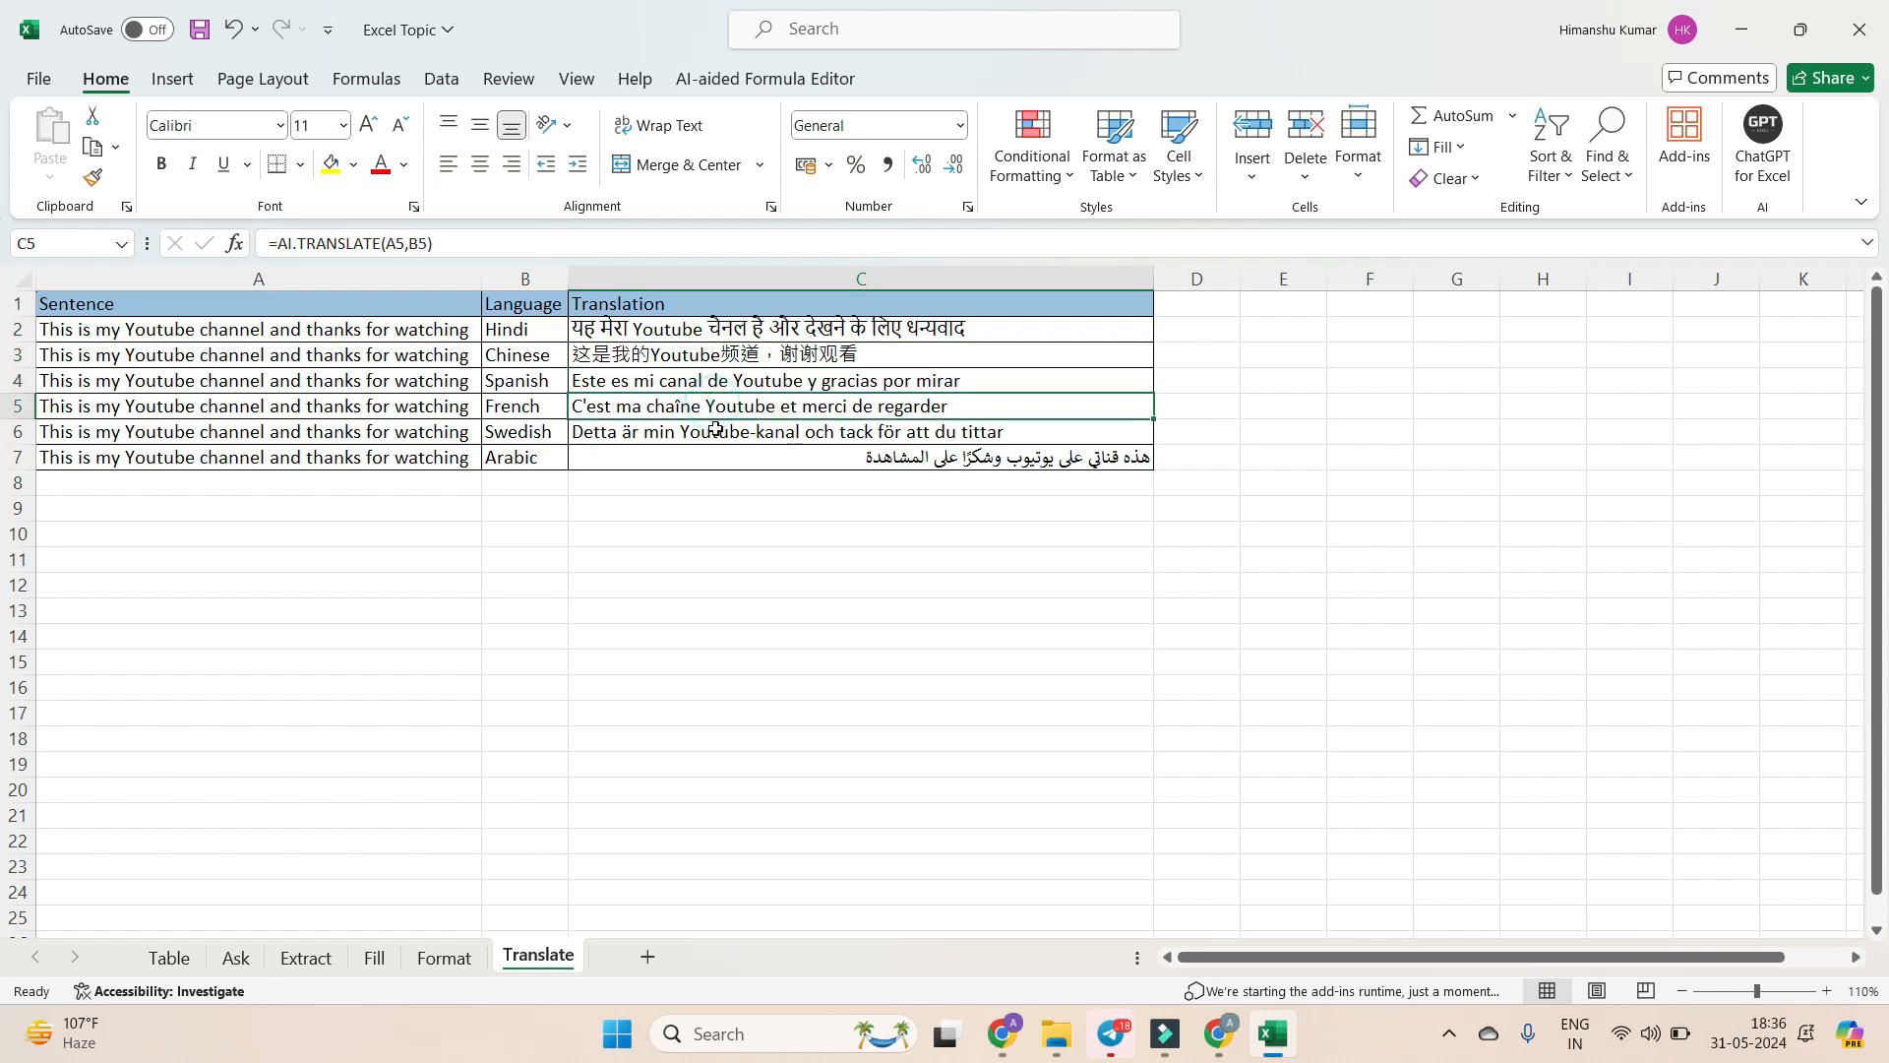
{"action": "left_click", "coordinate": [716, 430]}
{"action": "left_click", "coordinate": [859, 453]}
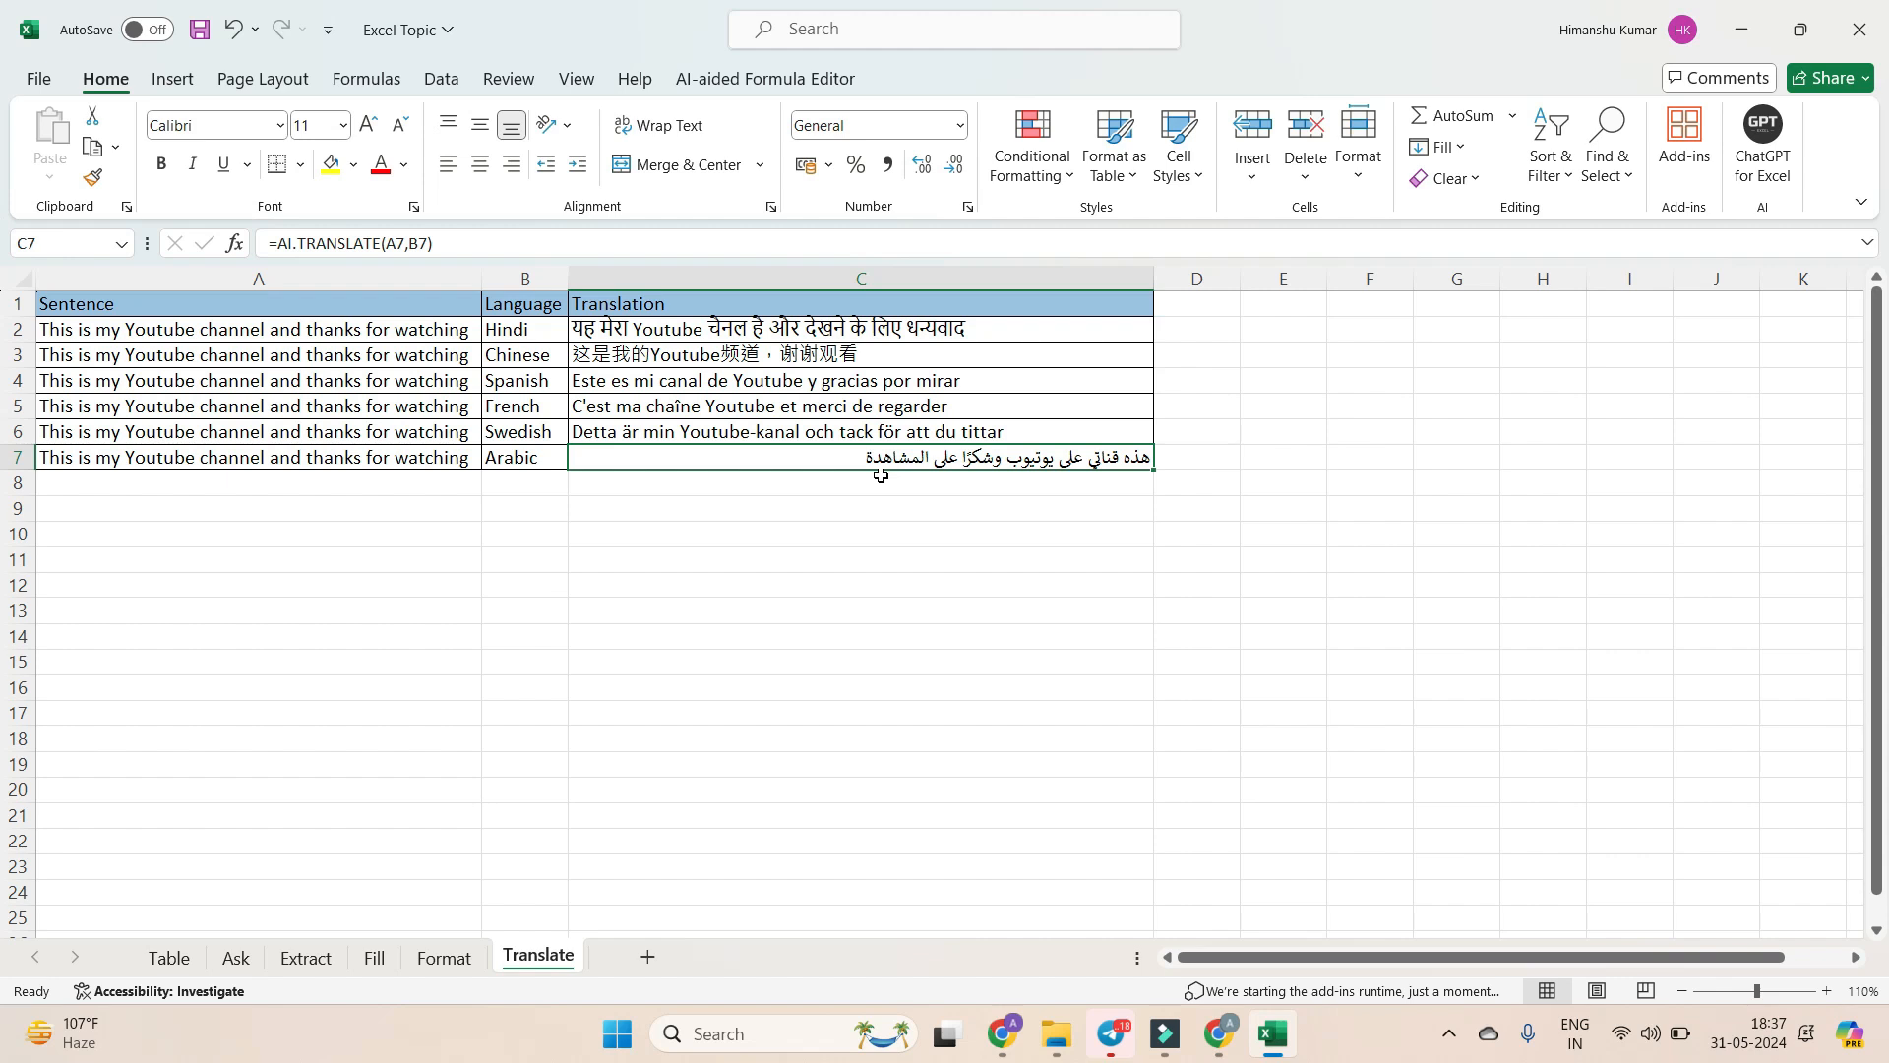
{"action": "key", "text": "Up"}
{"action": "key", "text": "Up"}
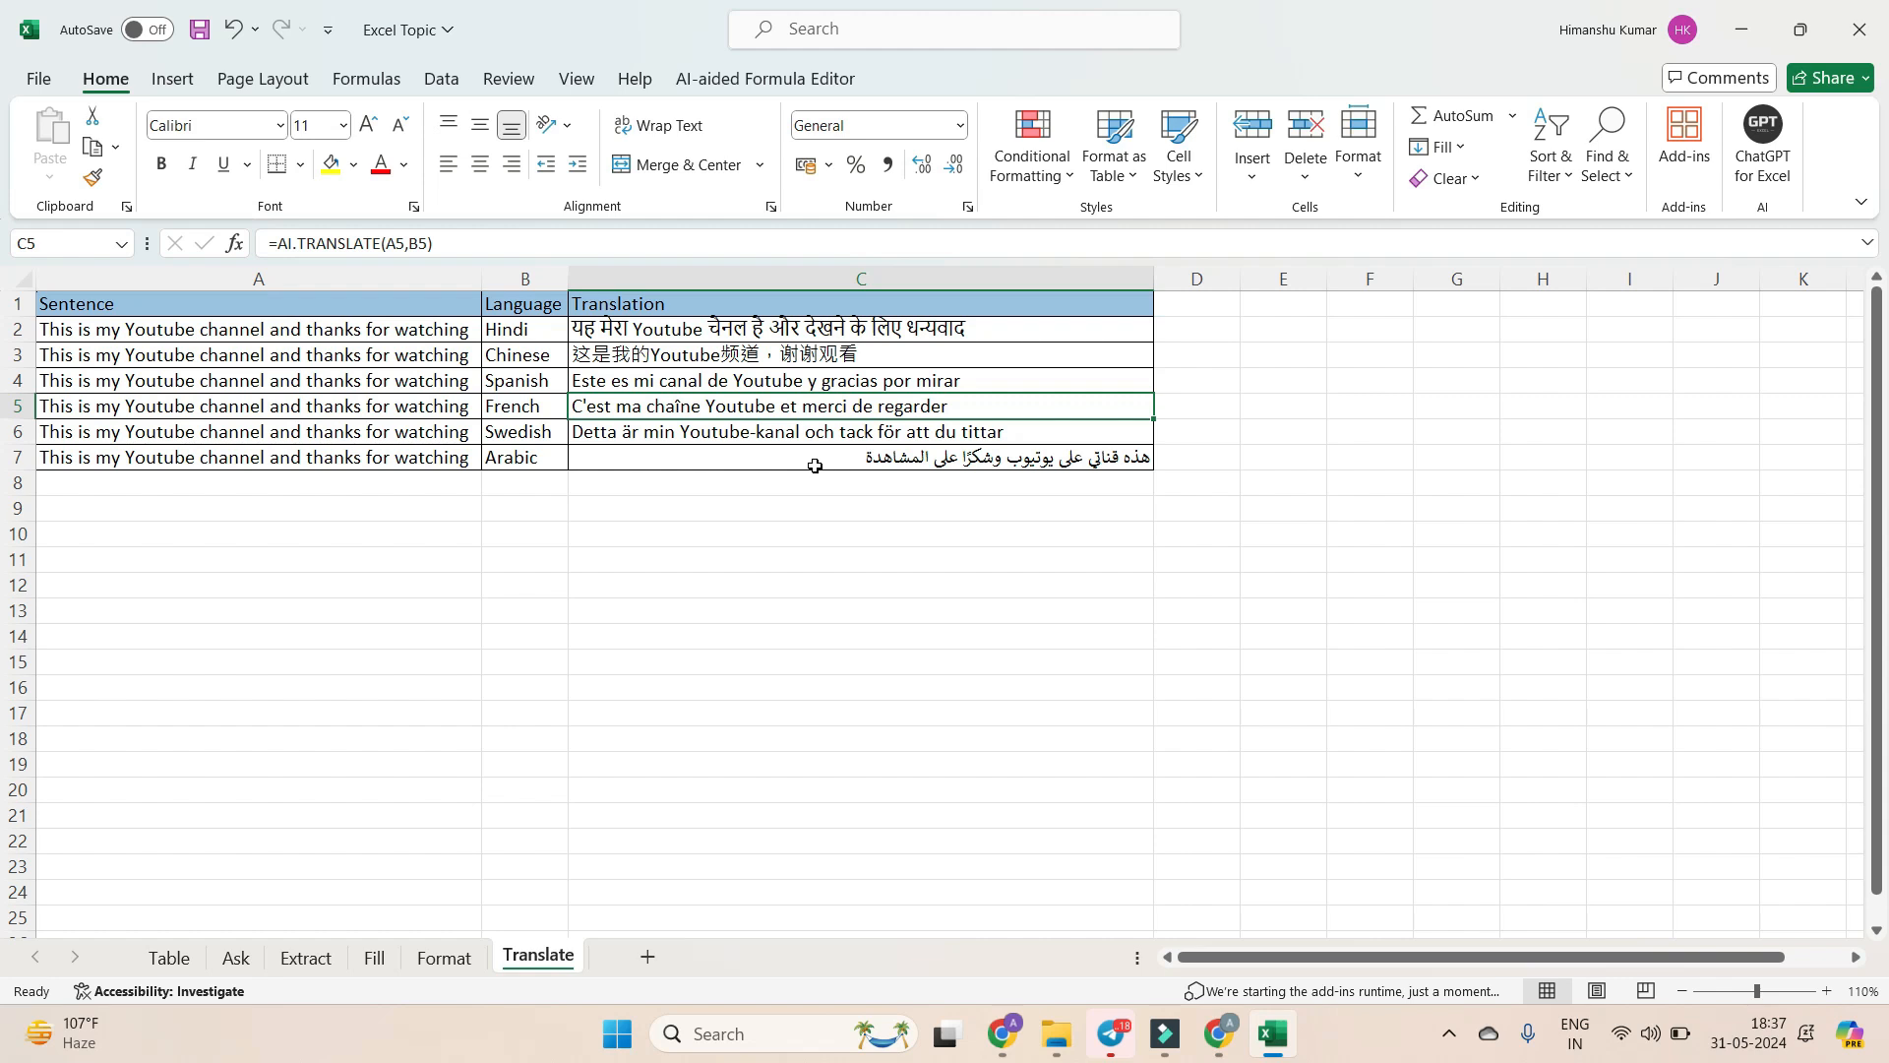
{"action": "left_click_drag", "start_coordinate": [815, 466], "coordinate": [862, 337]}
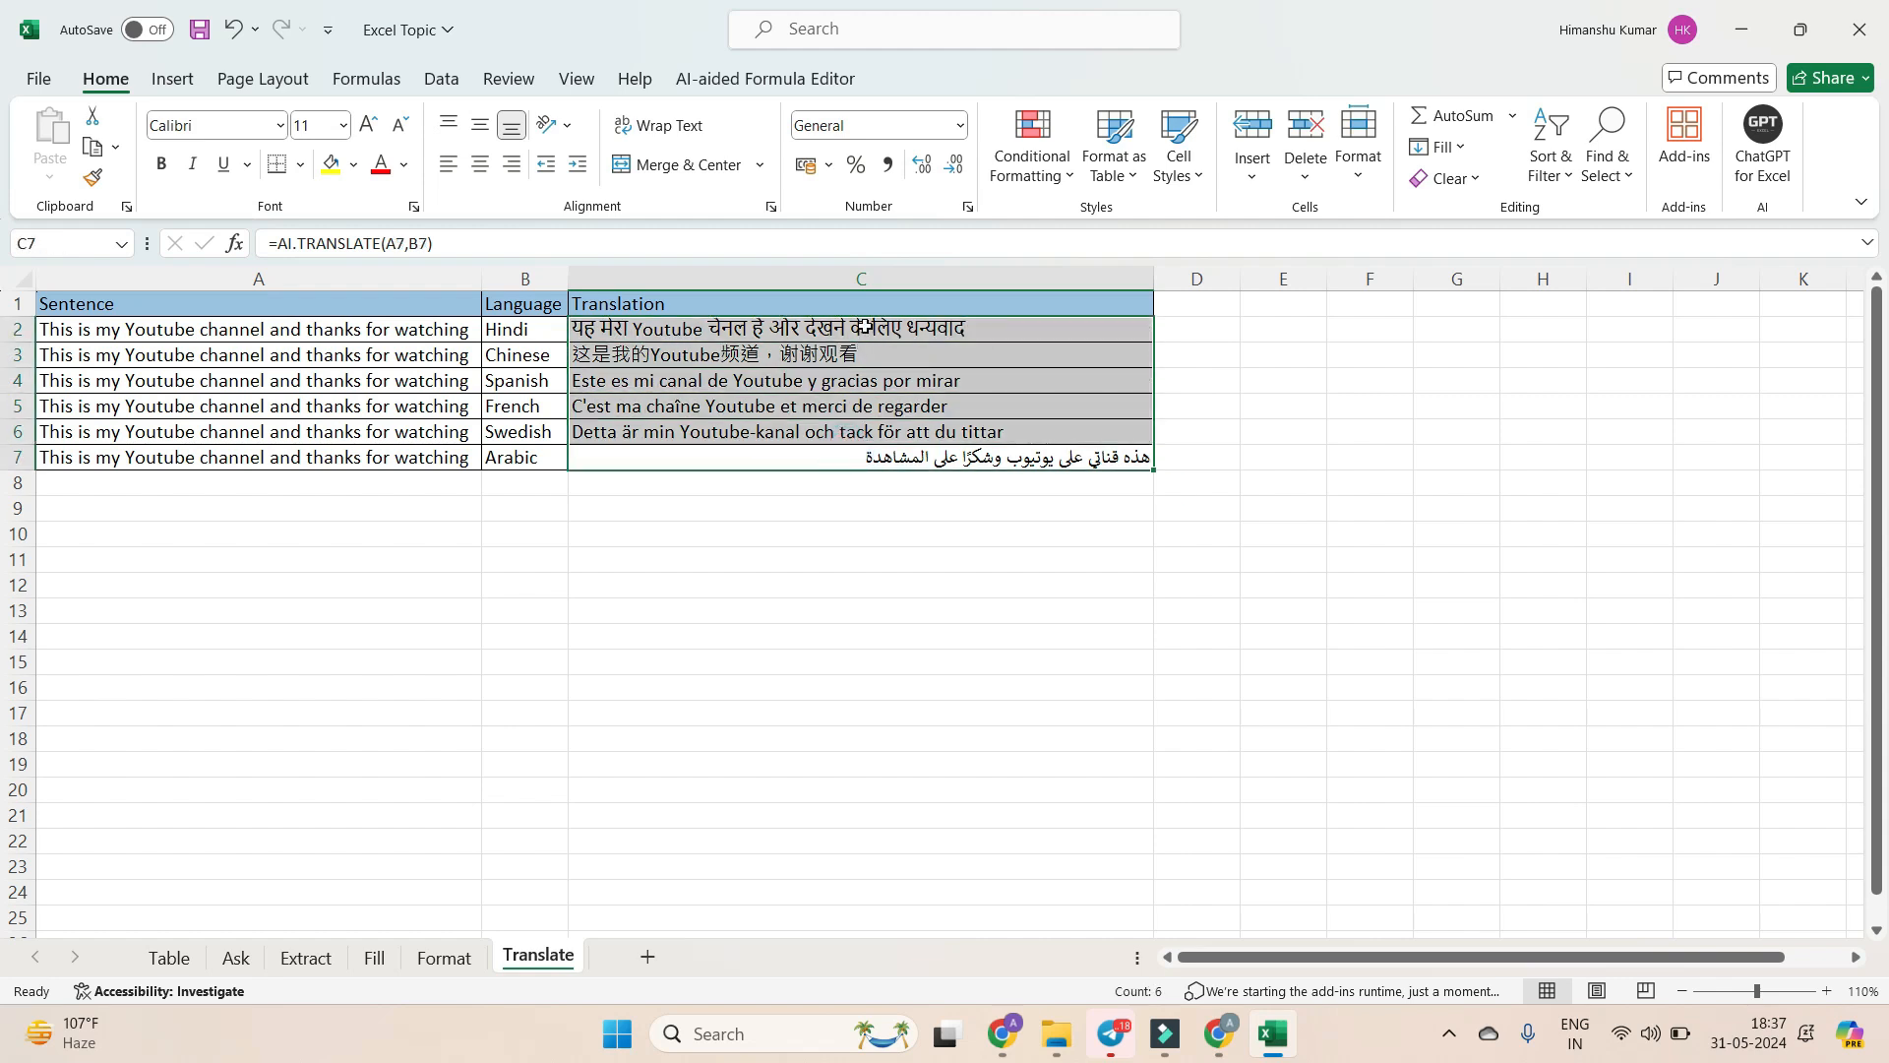